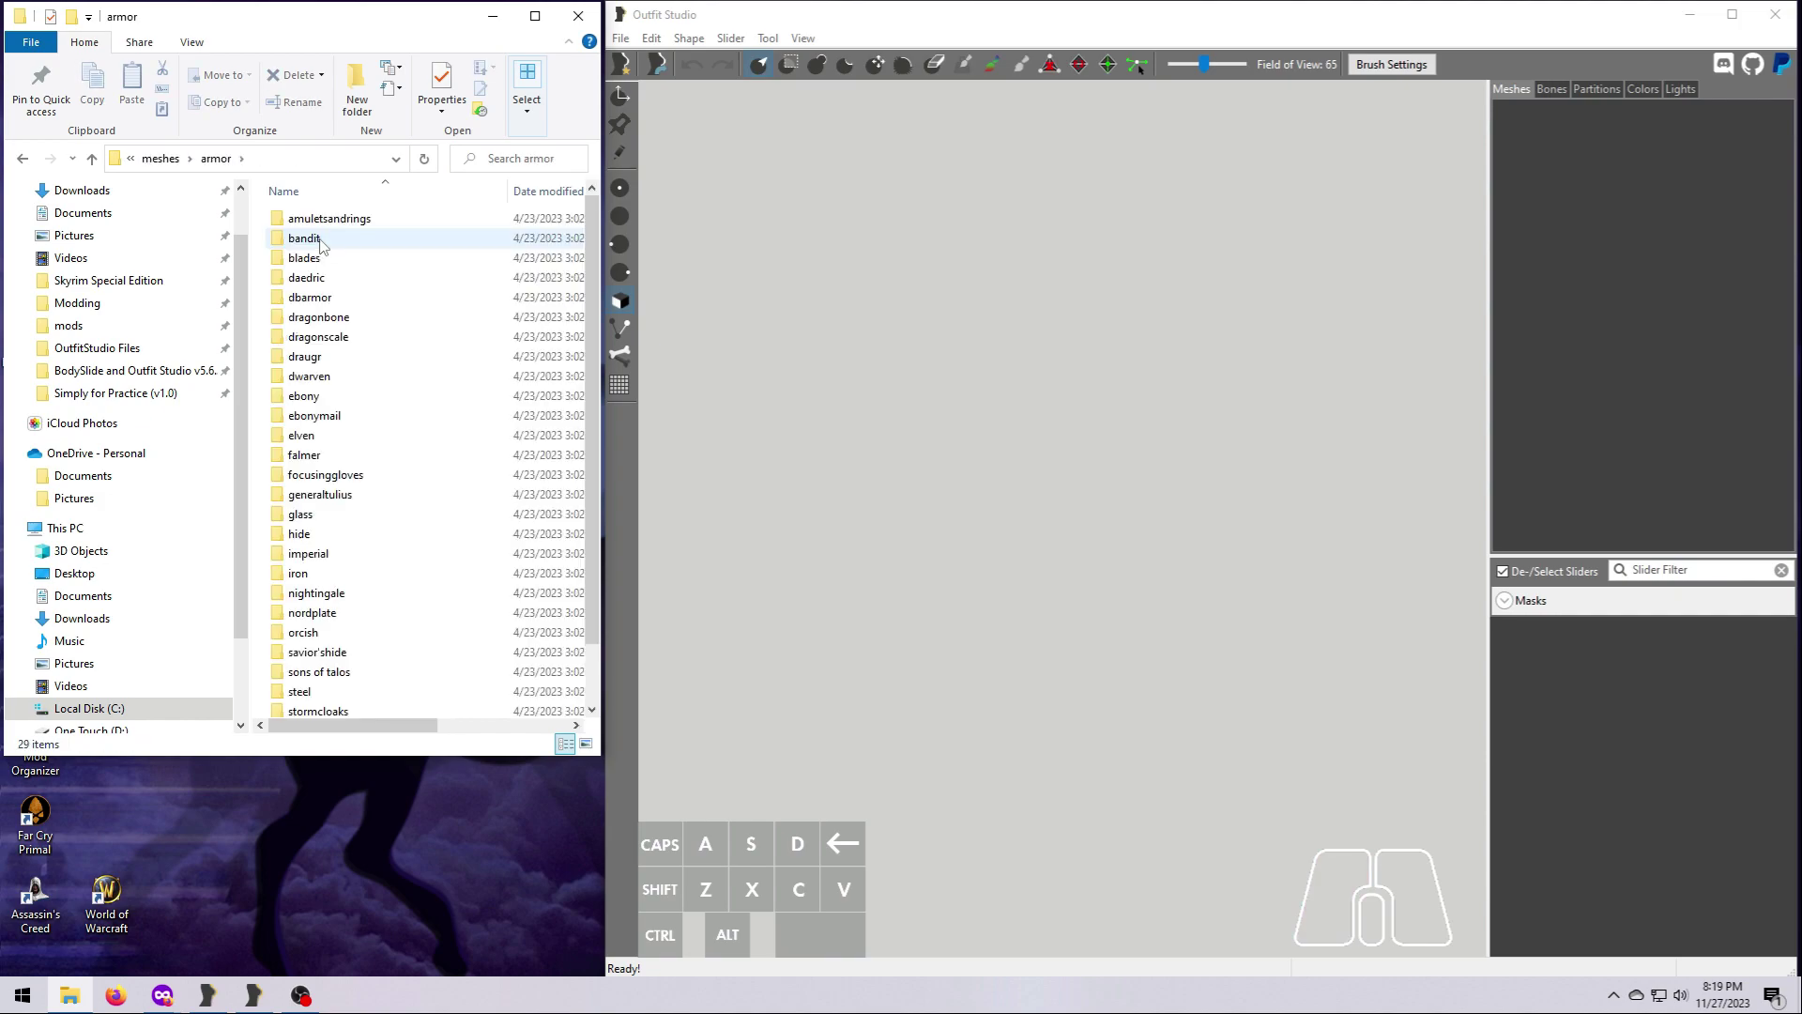
Load dragonscalearmorf_0.nif from the dragonscale armor folder into Outfit Studio
double_click(321, 337)
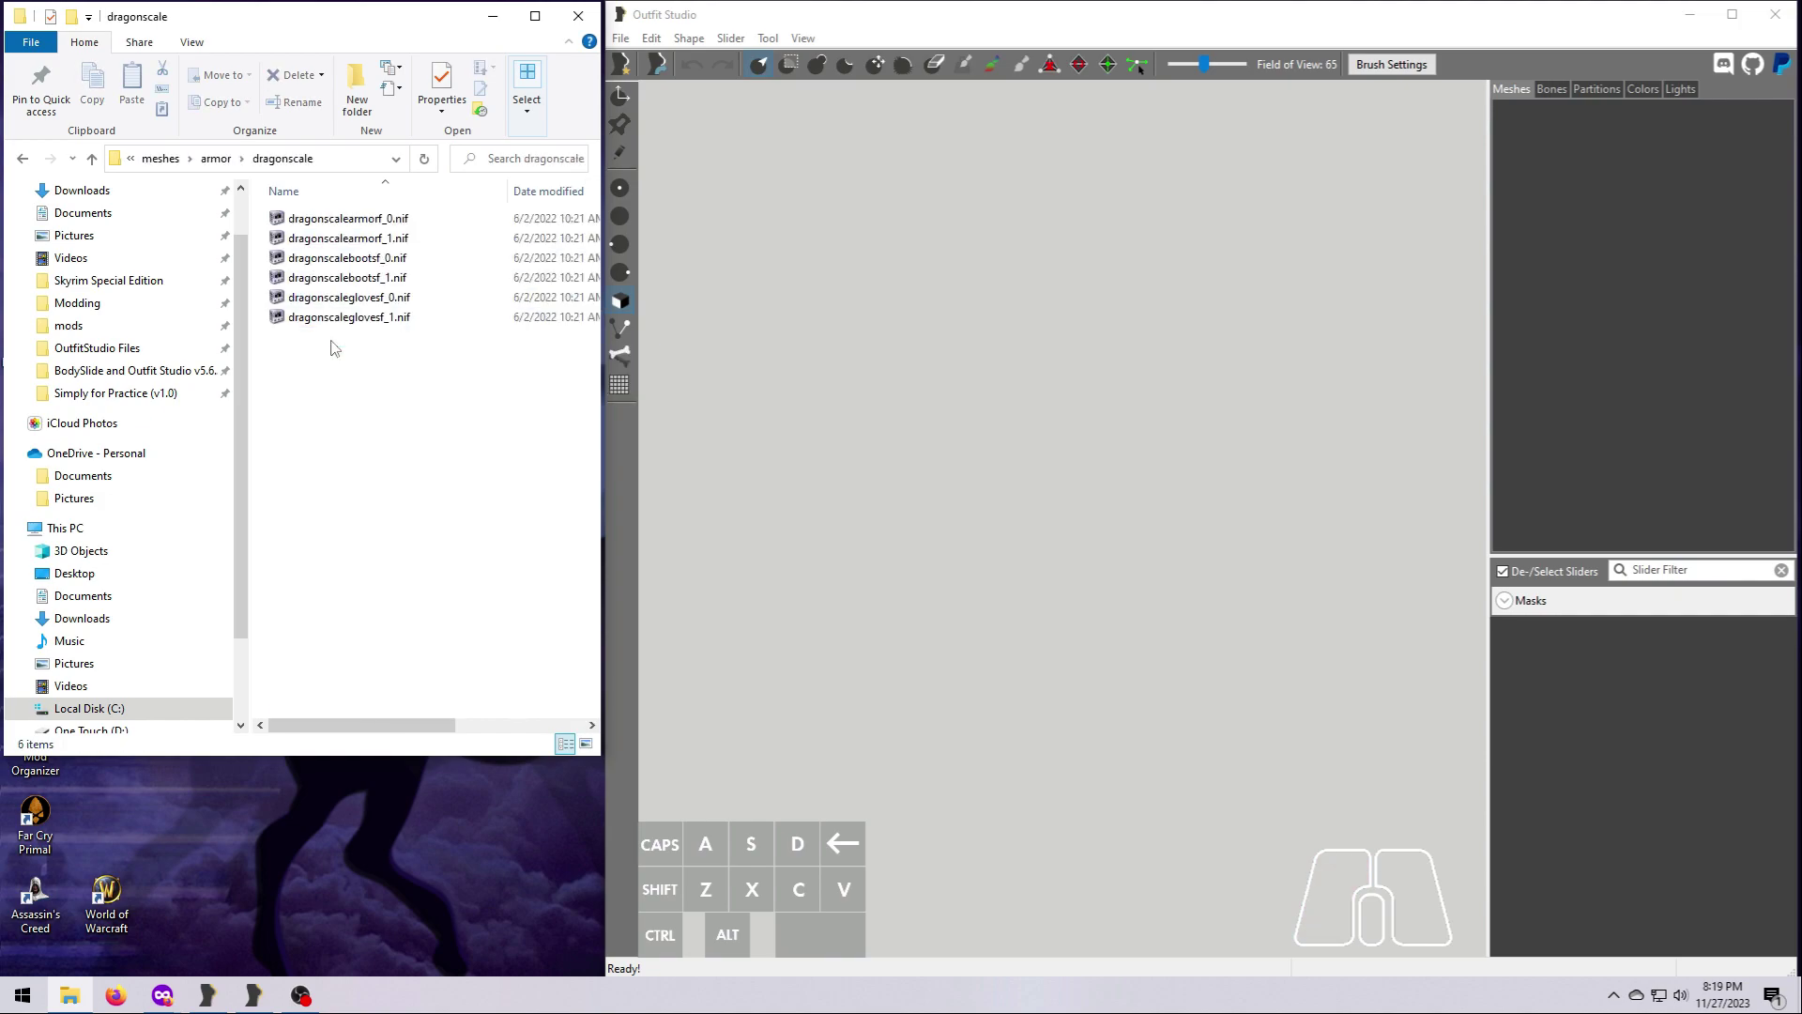
left_click(342, 221)
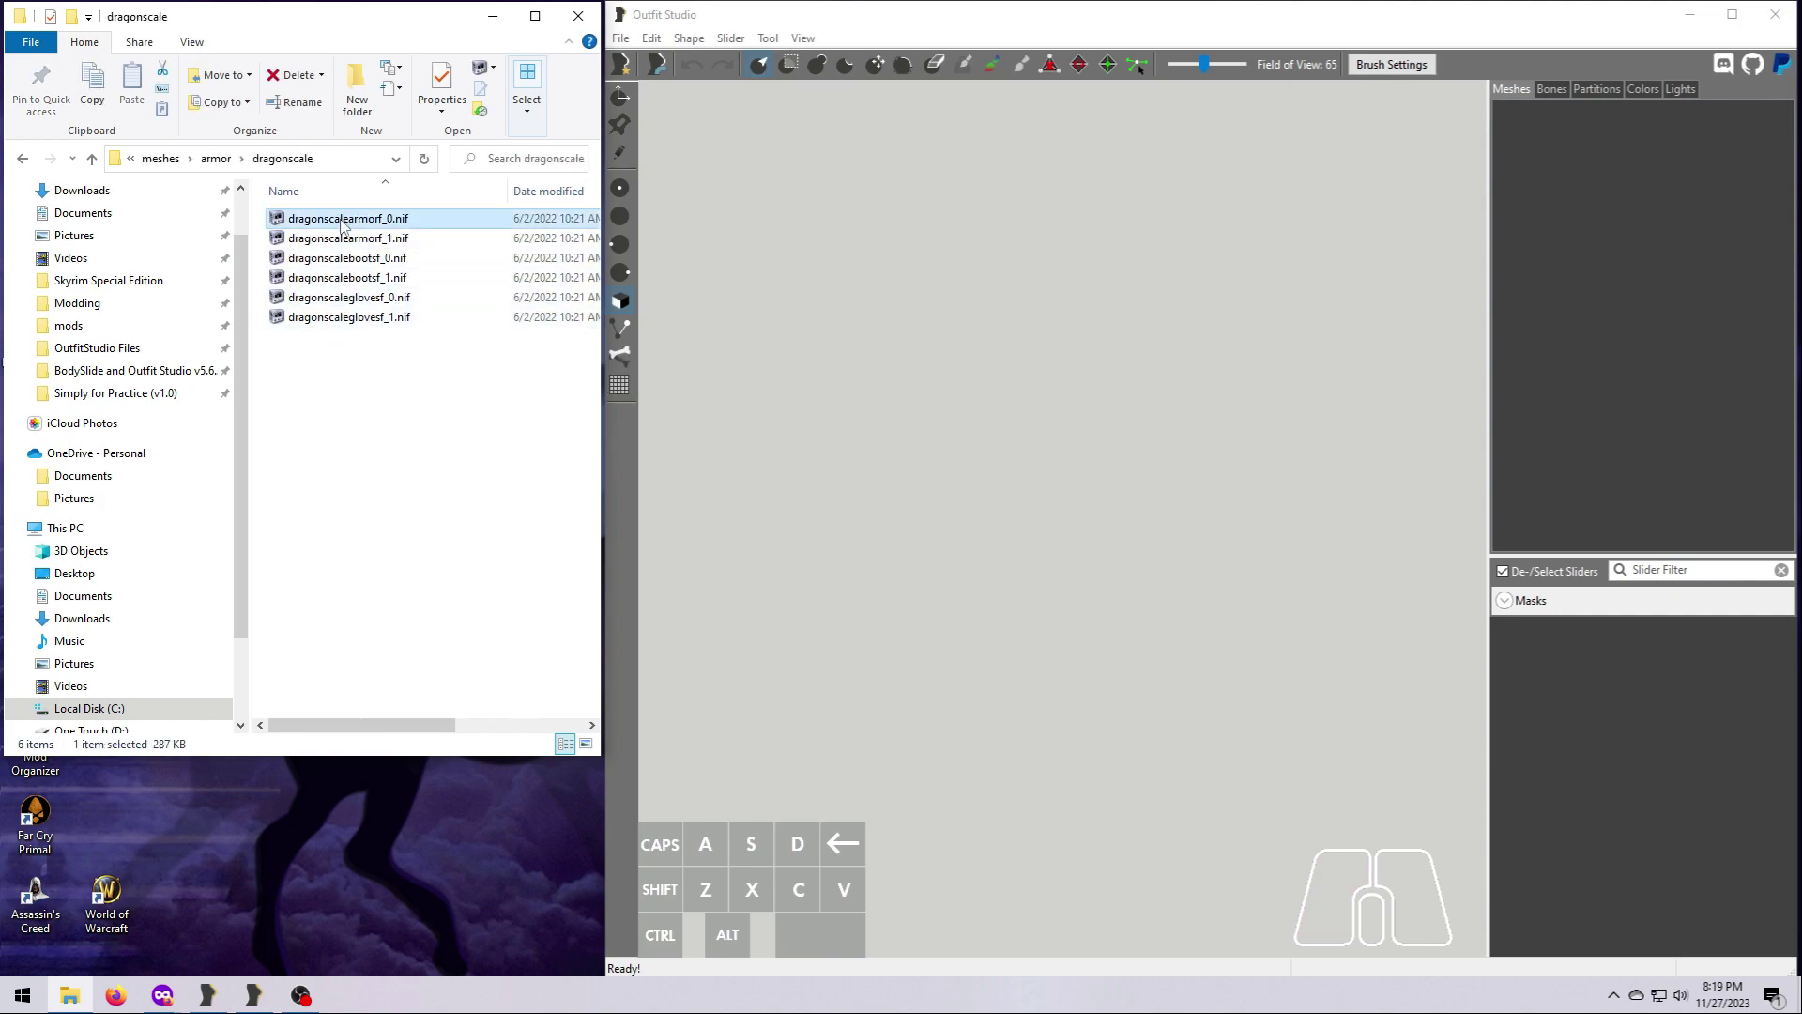
left_click_drag(340, 225, 969, 550)
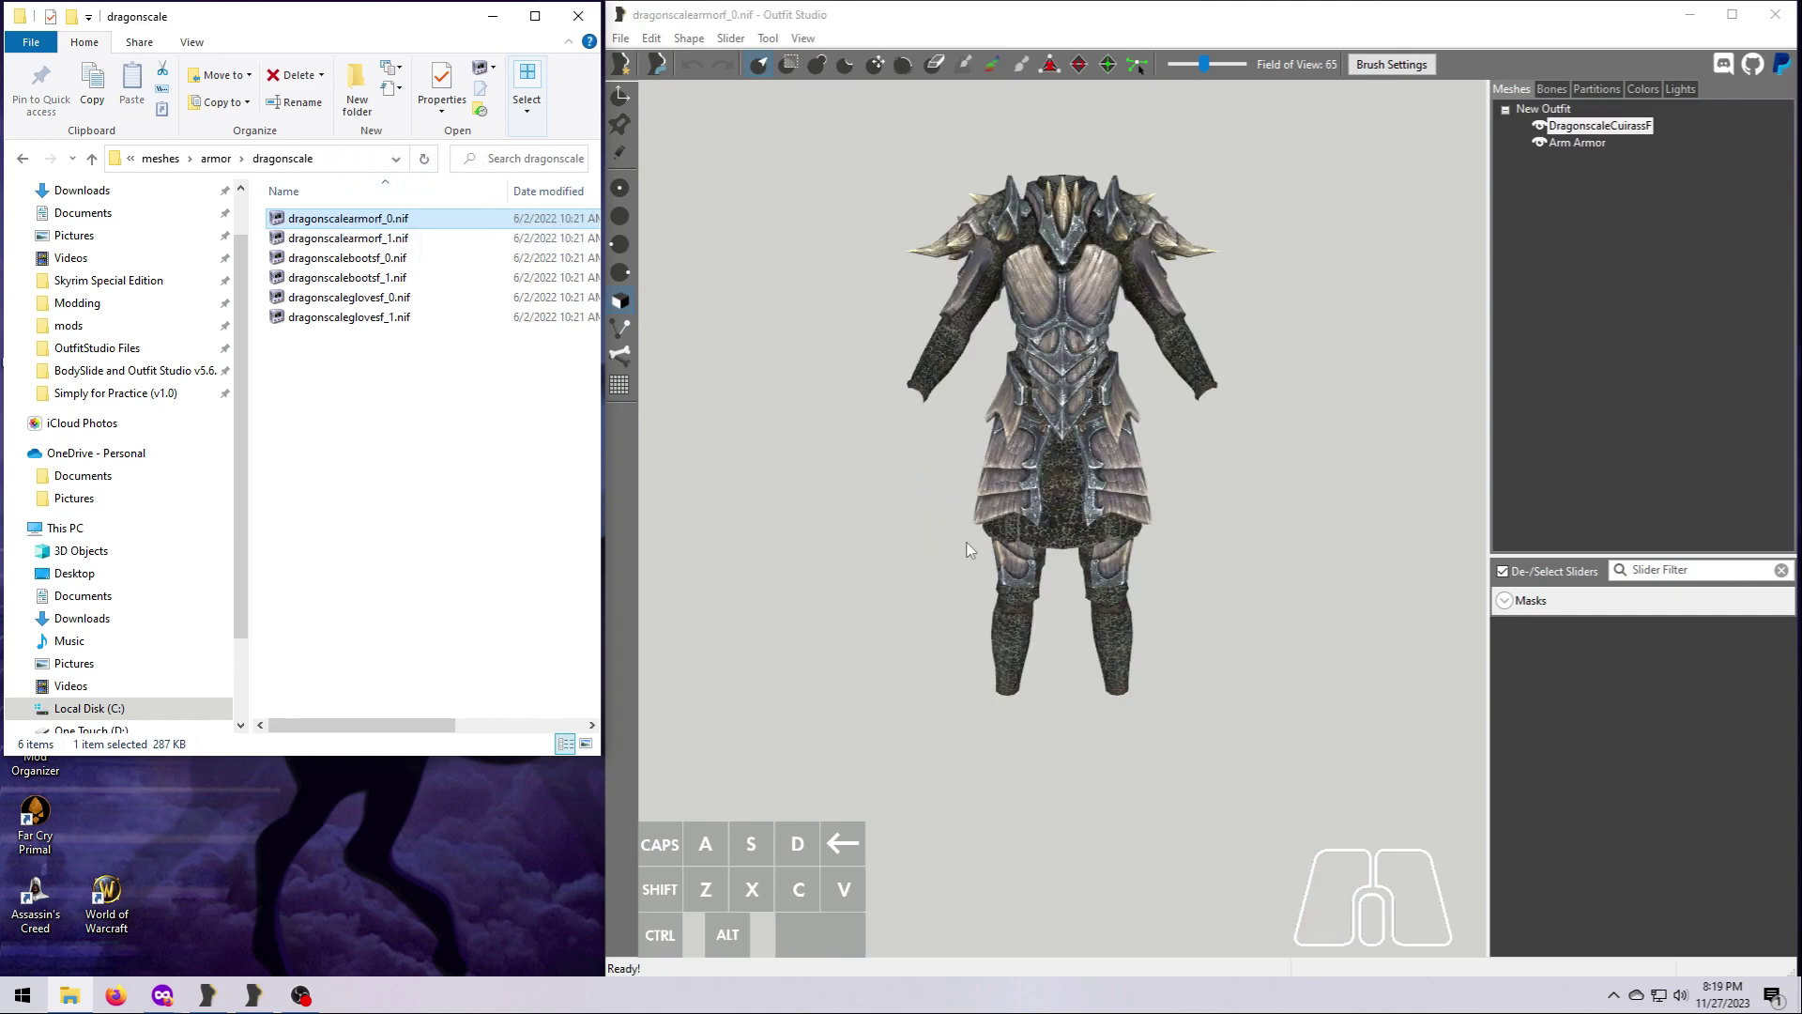
middle_click_drag(1030, 510, 1014, 548)
right_click_drag(1012, 550, 1010, 554)
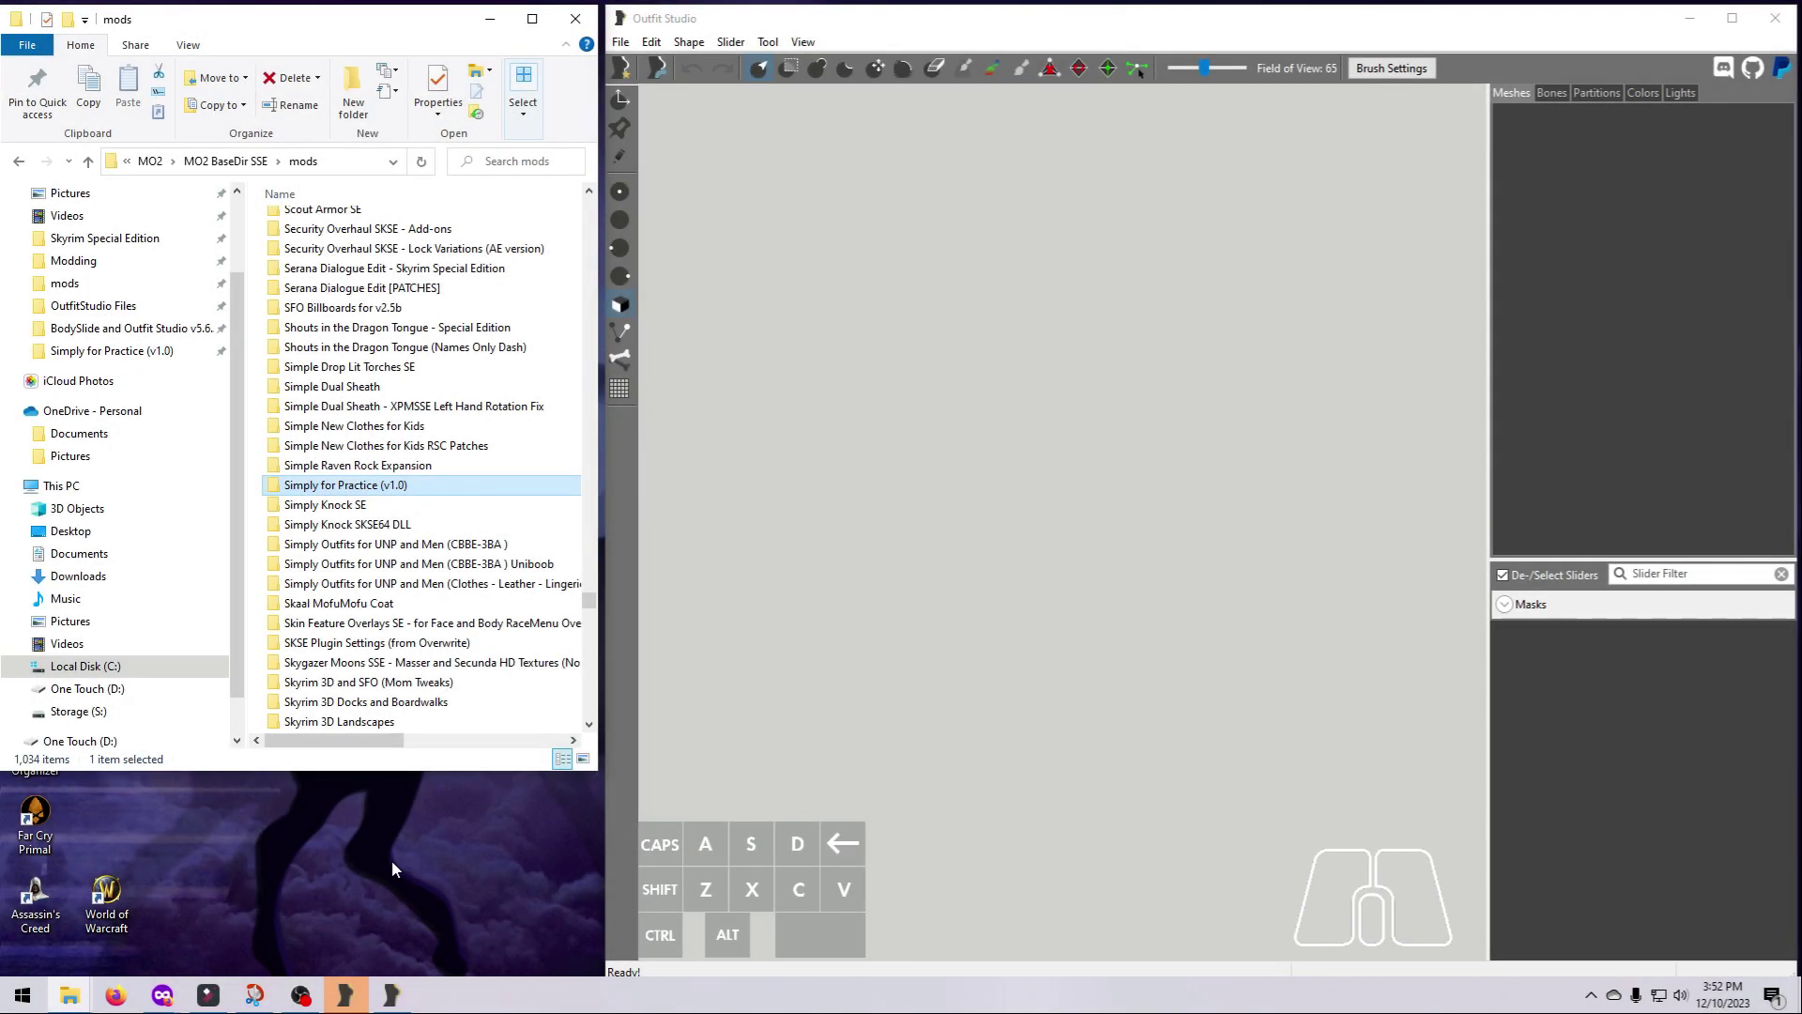
Load an outfit mesh from the Simply for Practice (v1.0) mod's simply_clothes/demo/Other folder into the empty Outfit Studio project
double_click(374, 487)
double_click(341, 224)
double_click(341, 242)
double_click(315, 226)
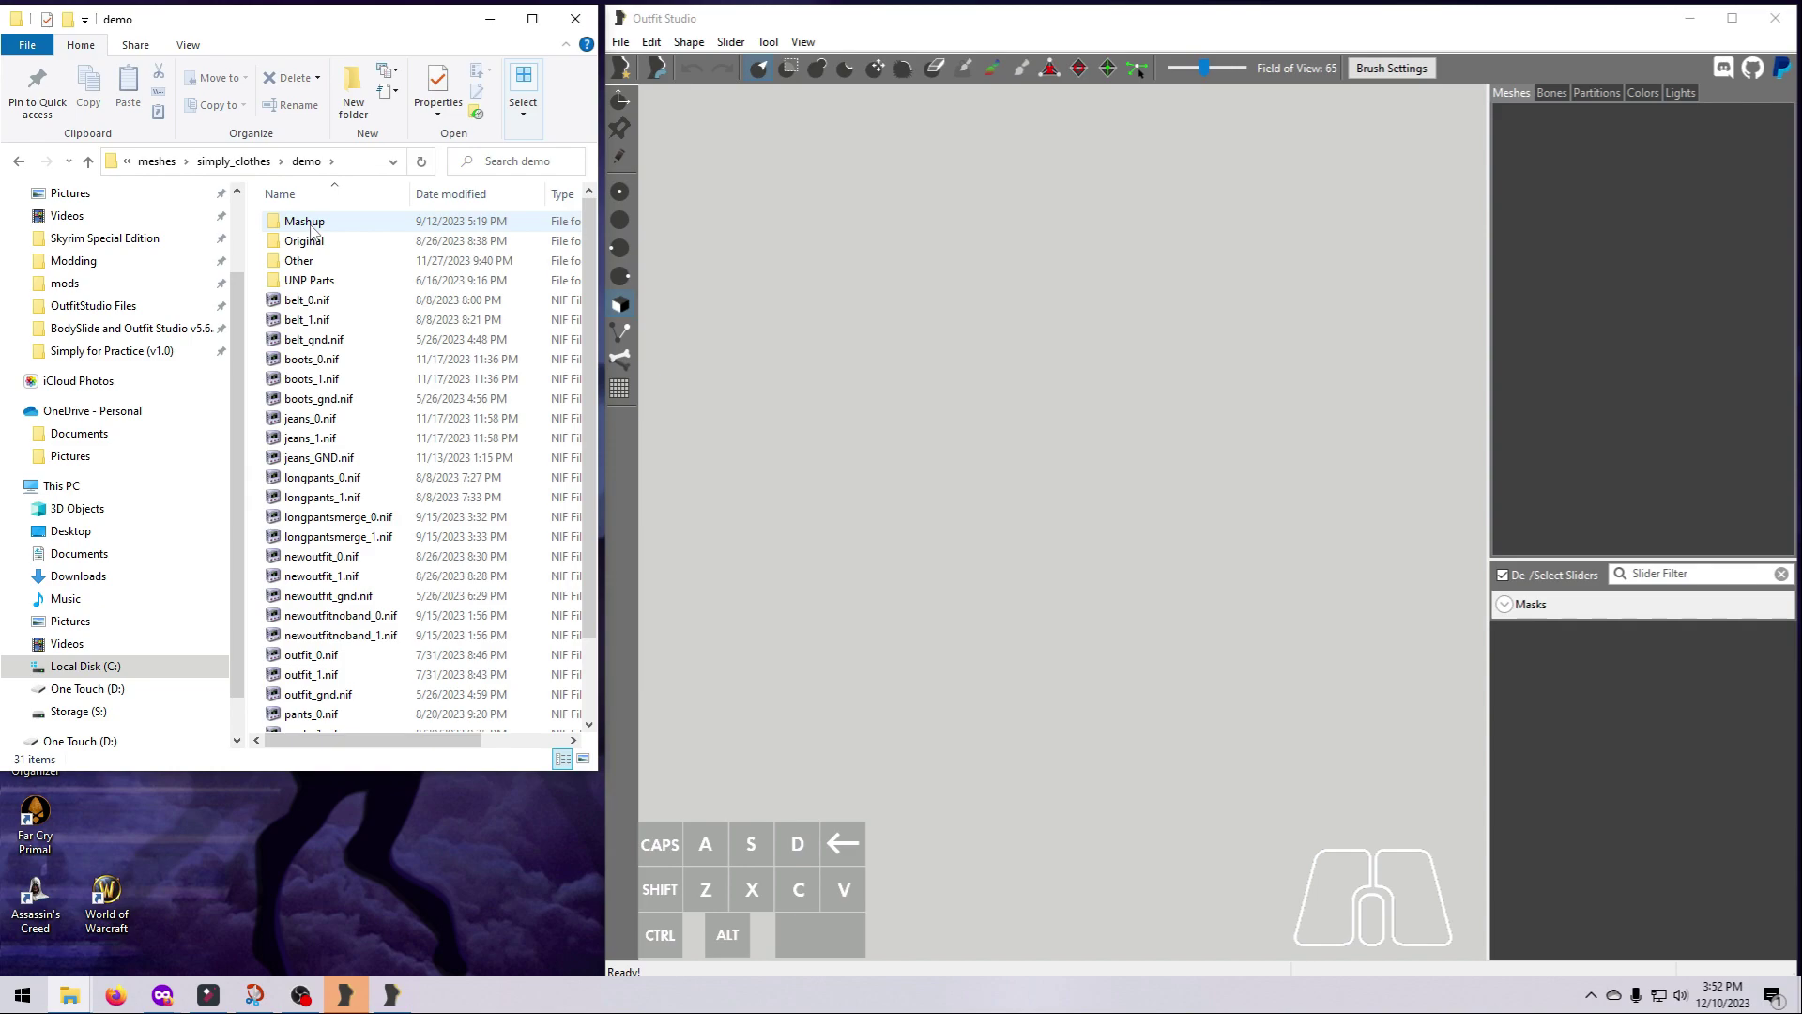
double_click(318, 265)
left_click(357, 460)
left_click_drag(319, 459, 1017, 517)
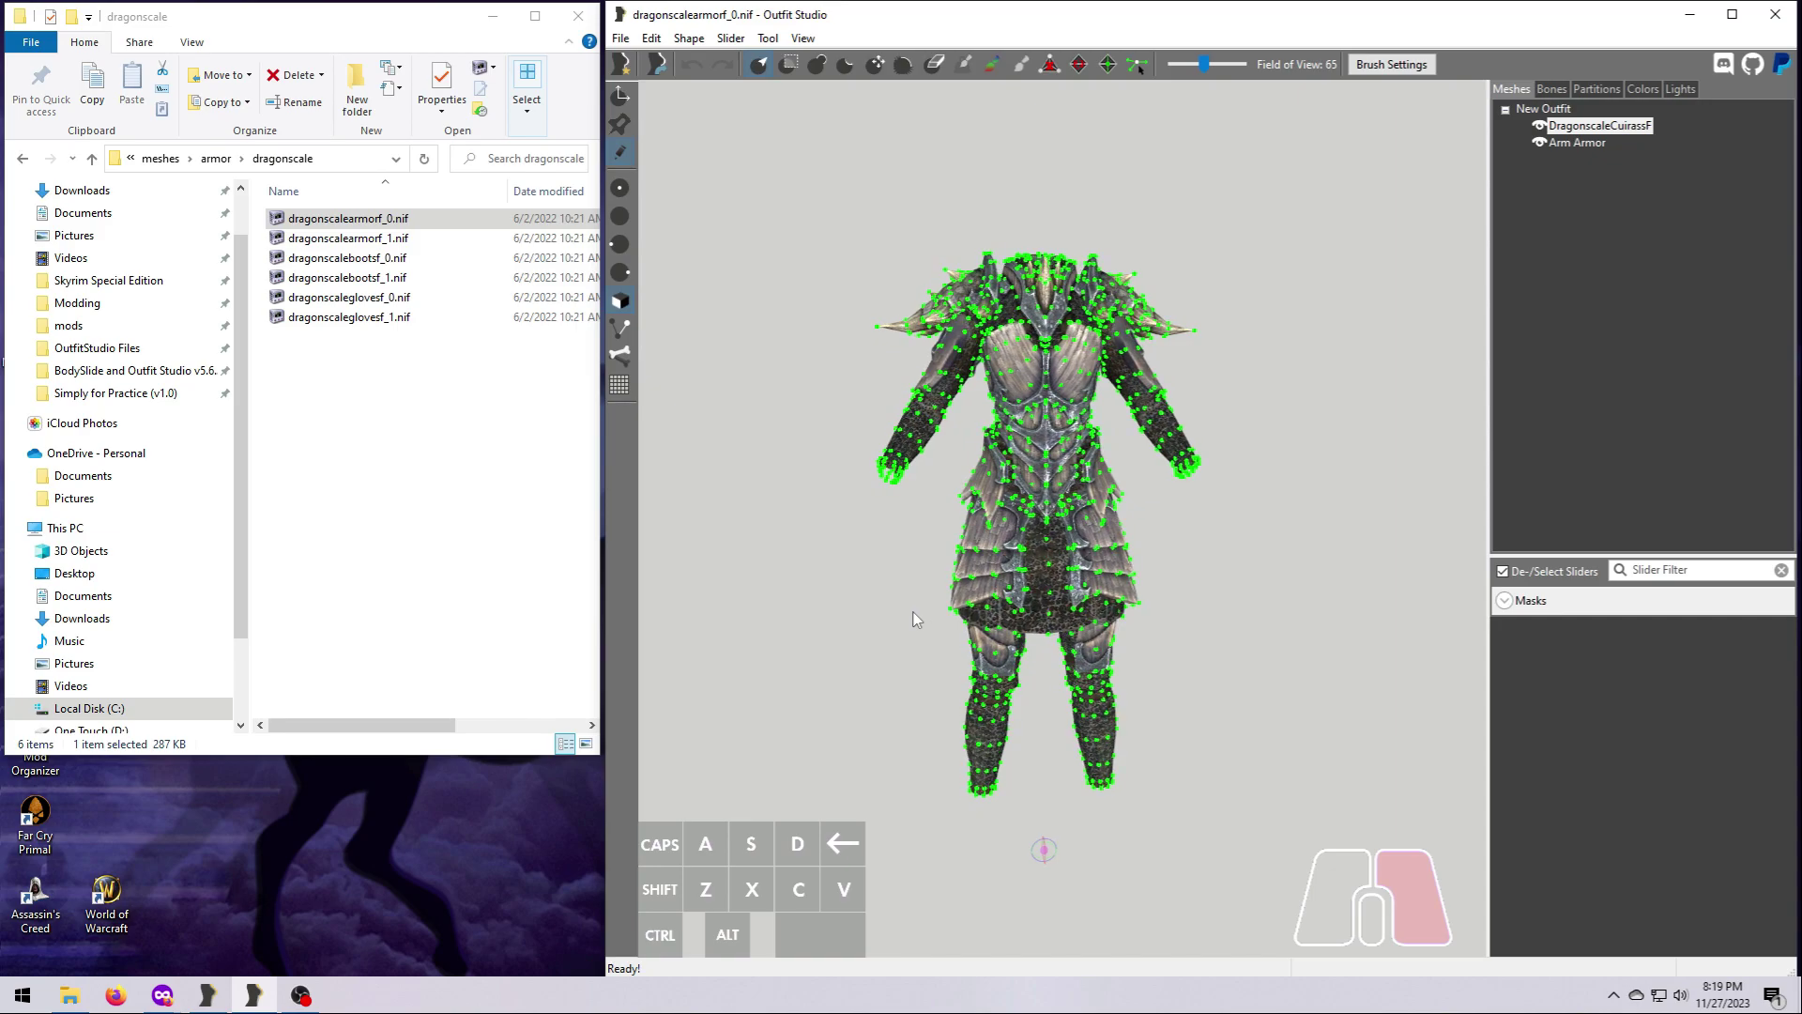
Mask the layered hip plates on both sides of the dragonscale skirt, invert the mask, and delete the plates' vertices
scroll(915, 619, "up", 3)
right_click_drag(915, 620, 871, 201)
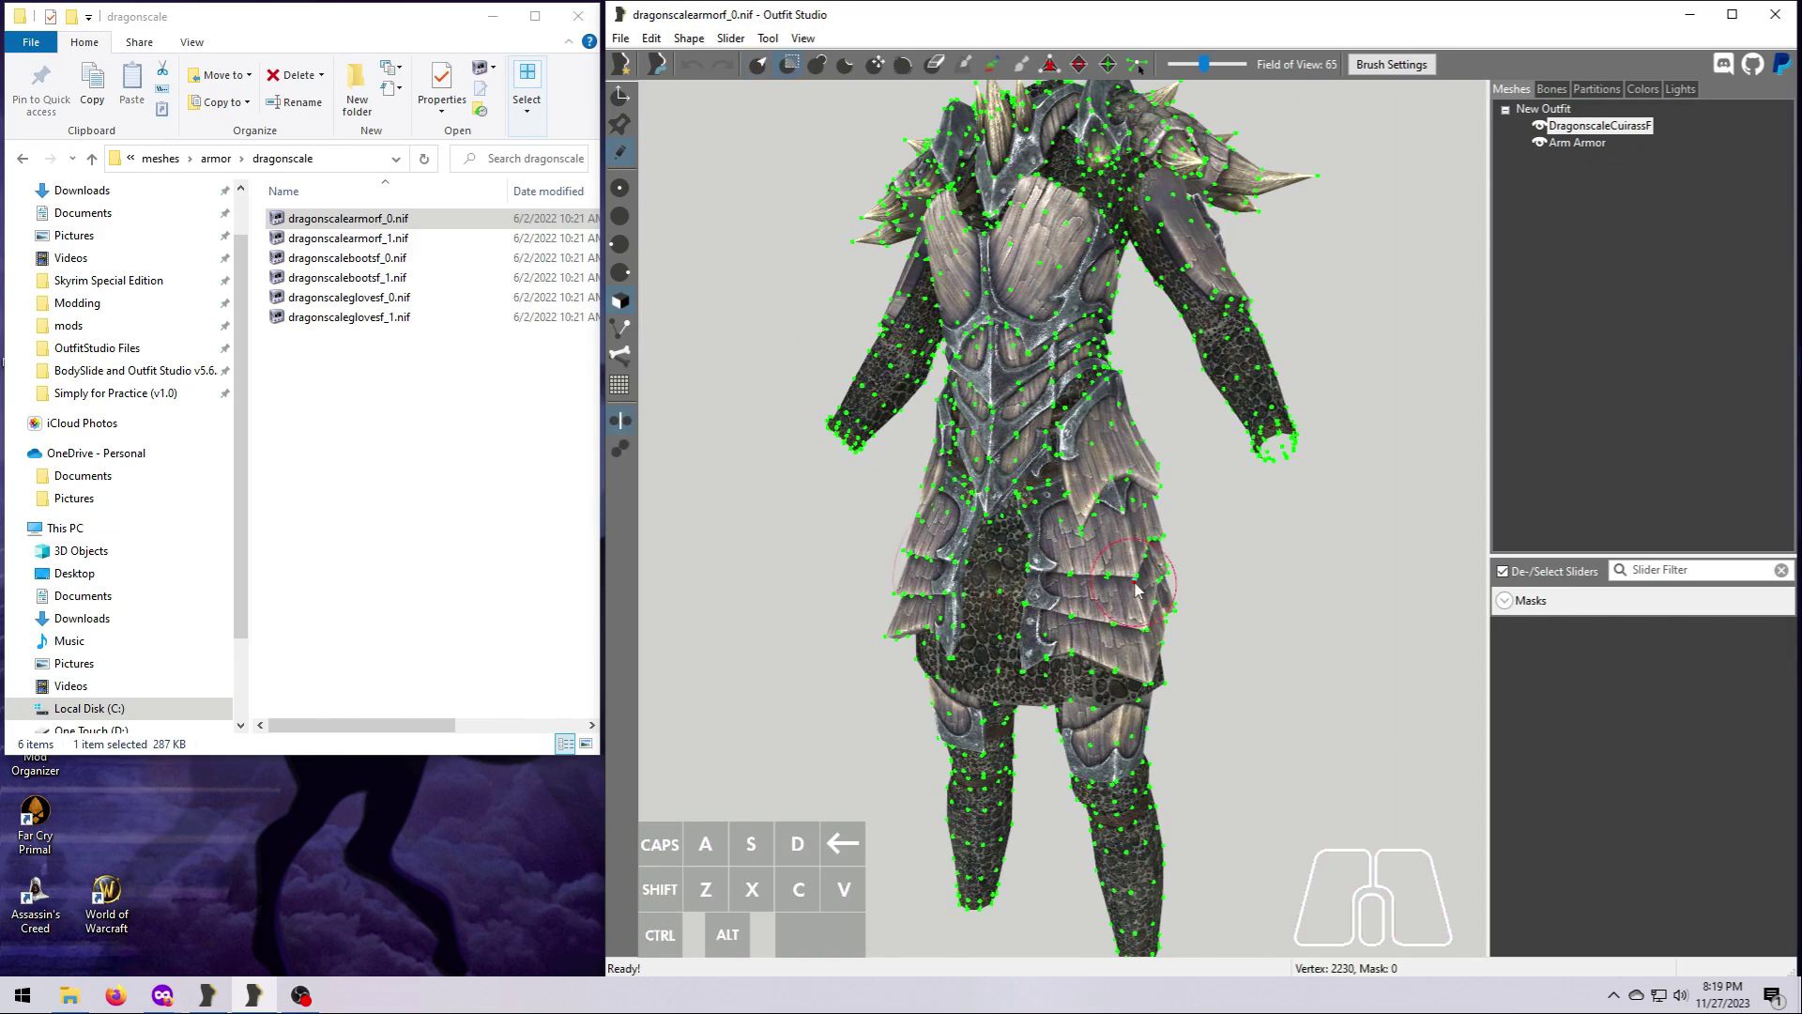
left_click_drag(1137, 588, 906, 573)
right_click_drag(906, 572, 895, 113)
key("ctrl+i")
left_click(689, 38)
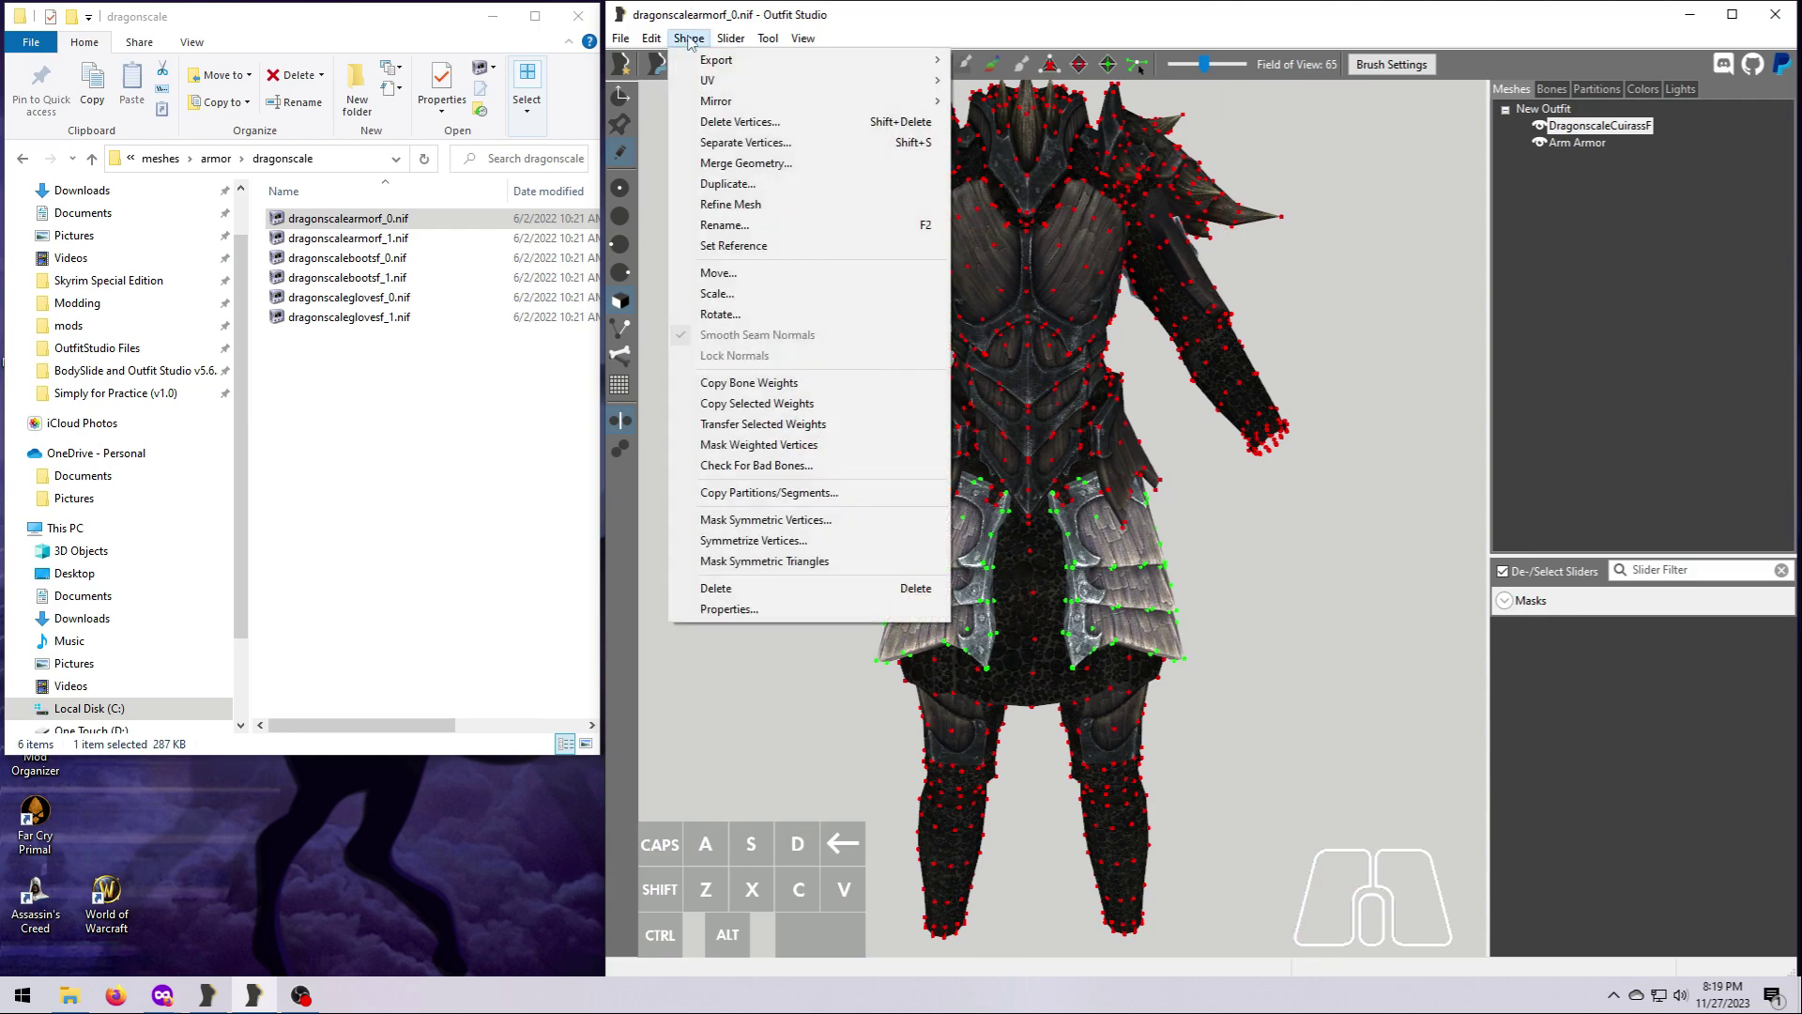
left_click(740, 121)
right_click_drag(926, 507, 896, 178)
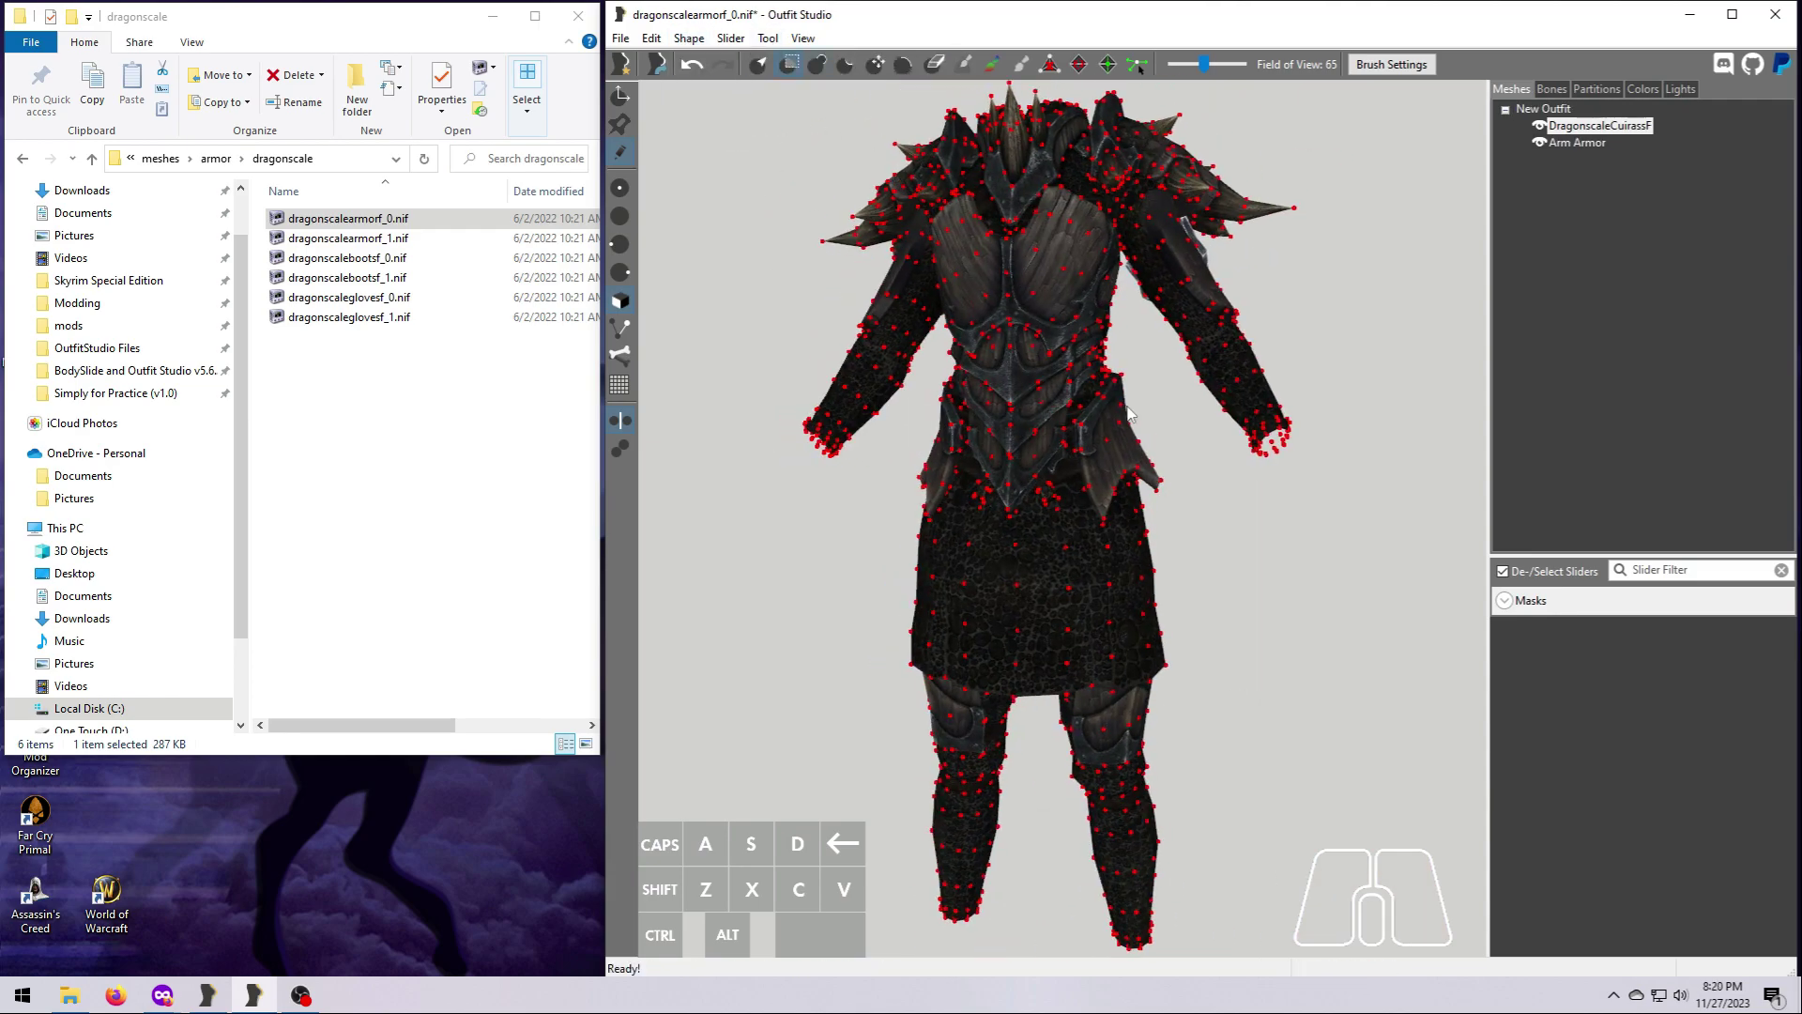
Unmask the pointed plate at the back of the waist and delete its vertices
key("ctrl+z")
right_click_drag(1212, 520, 1506, 616)
right_click_drag(901, 662, 1591, 668)
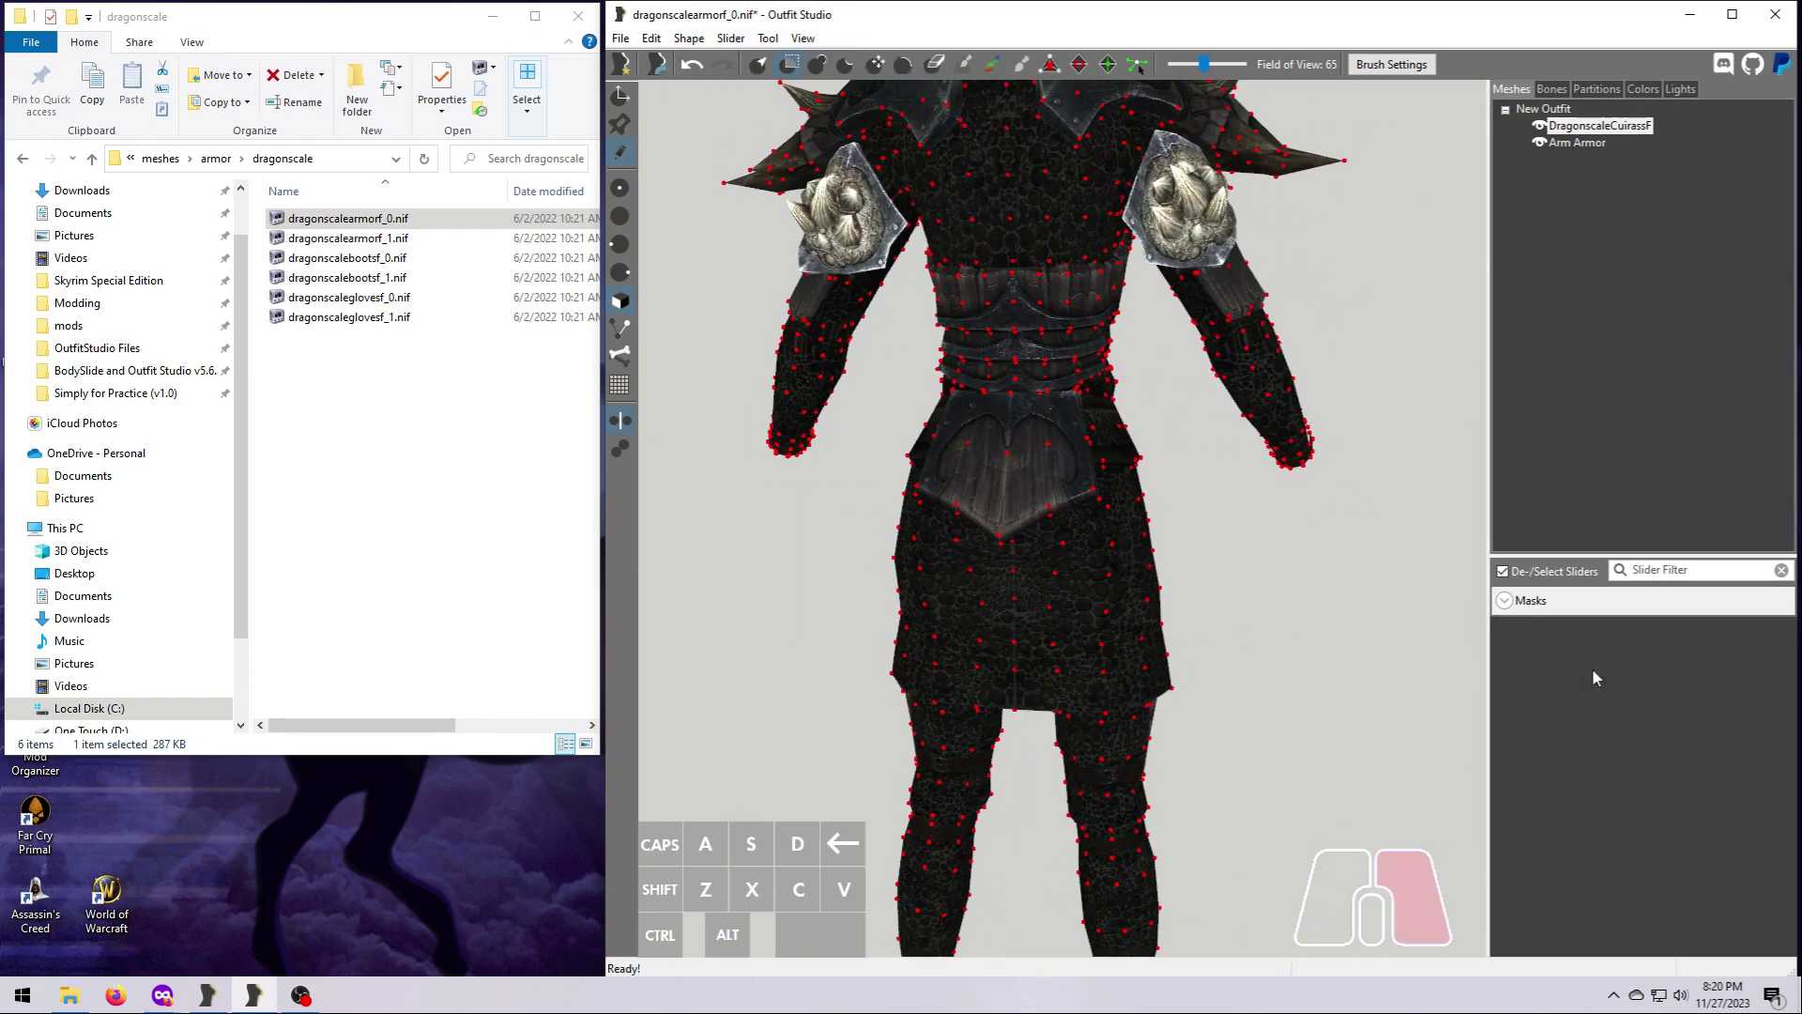
double_click(1022, 470, "alt")
left_click(736, 44)
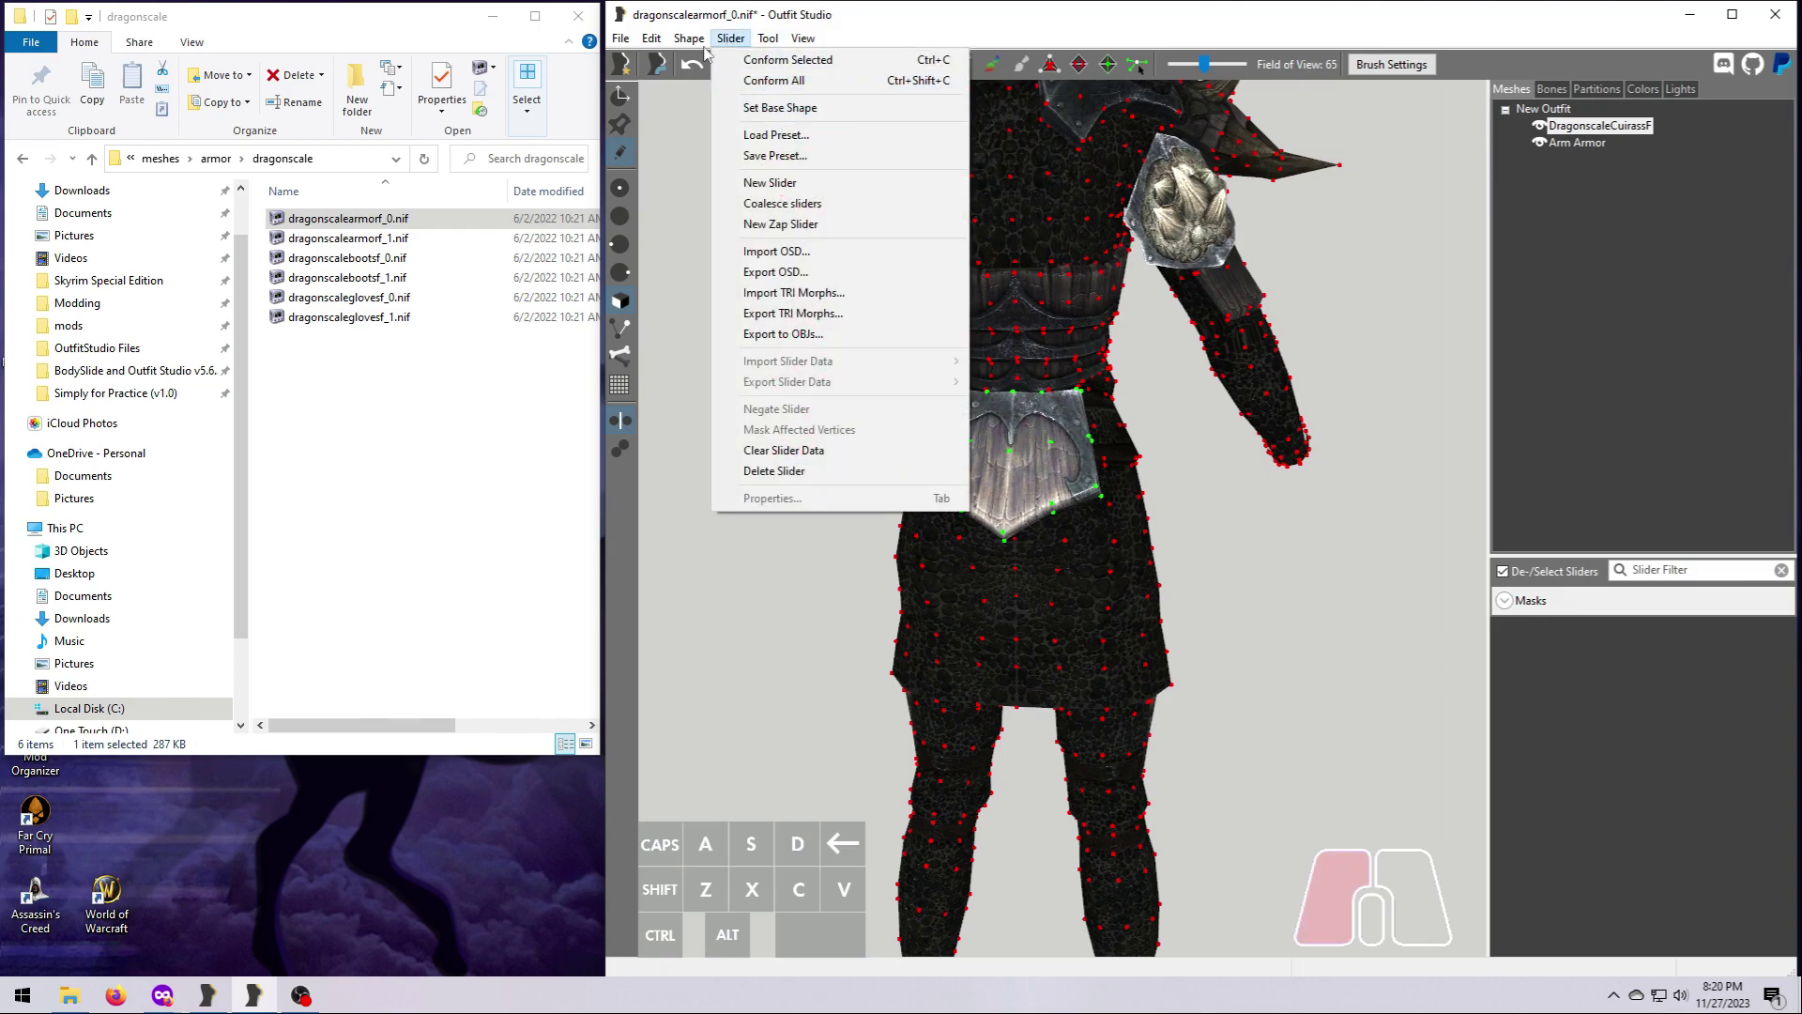
mouse_move(691, 39)
left_click(742, 413)
Try deleting the unmasked knee plates' vertices and undo the deletion
right_click_drag(1407, 649, 1191, 631)
scroll(912, 662, "down", 3)
scroll(1103, 548, "up", 5)
right_click_drag(1104, 549, 1146, 559)
right_click_drag(1053, 477, 1194, 644)
left_click(689, 38)
left_click(735, 122)
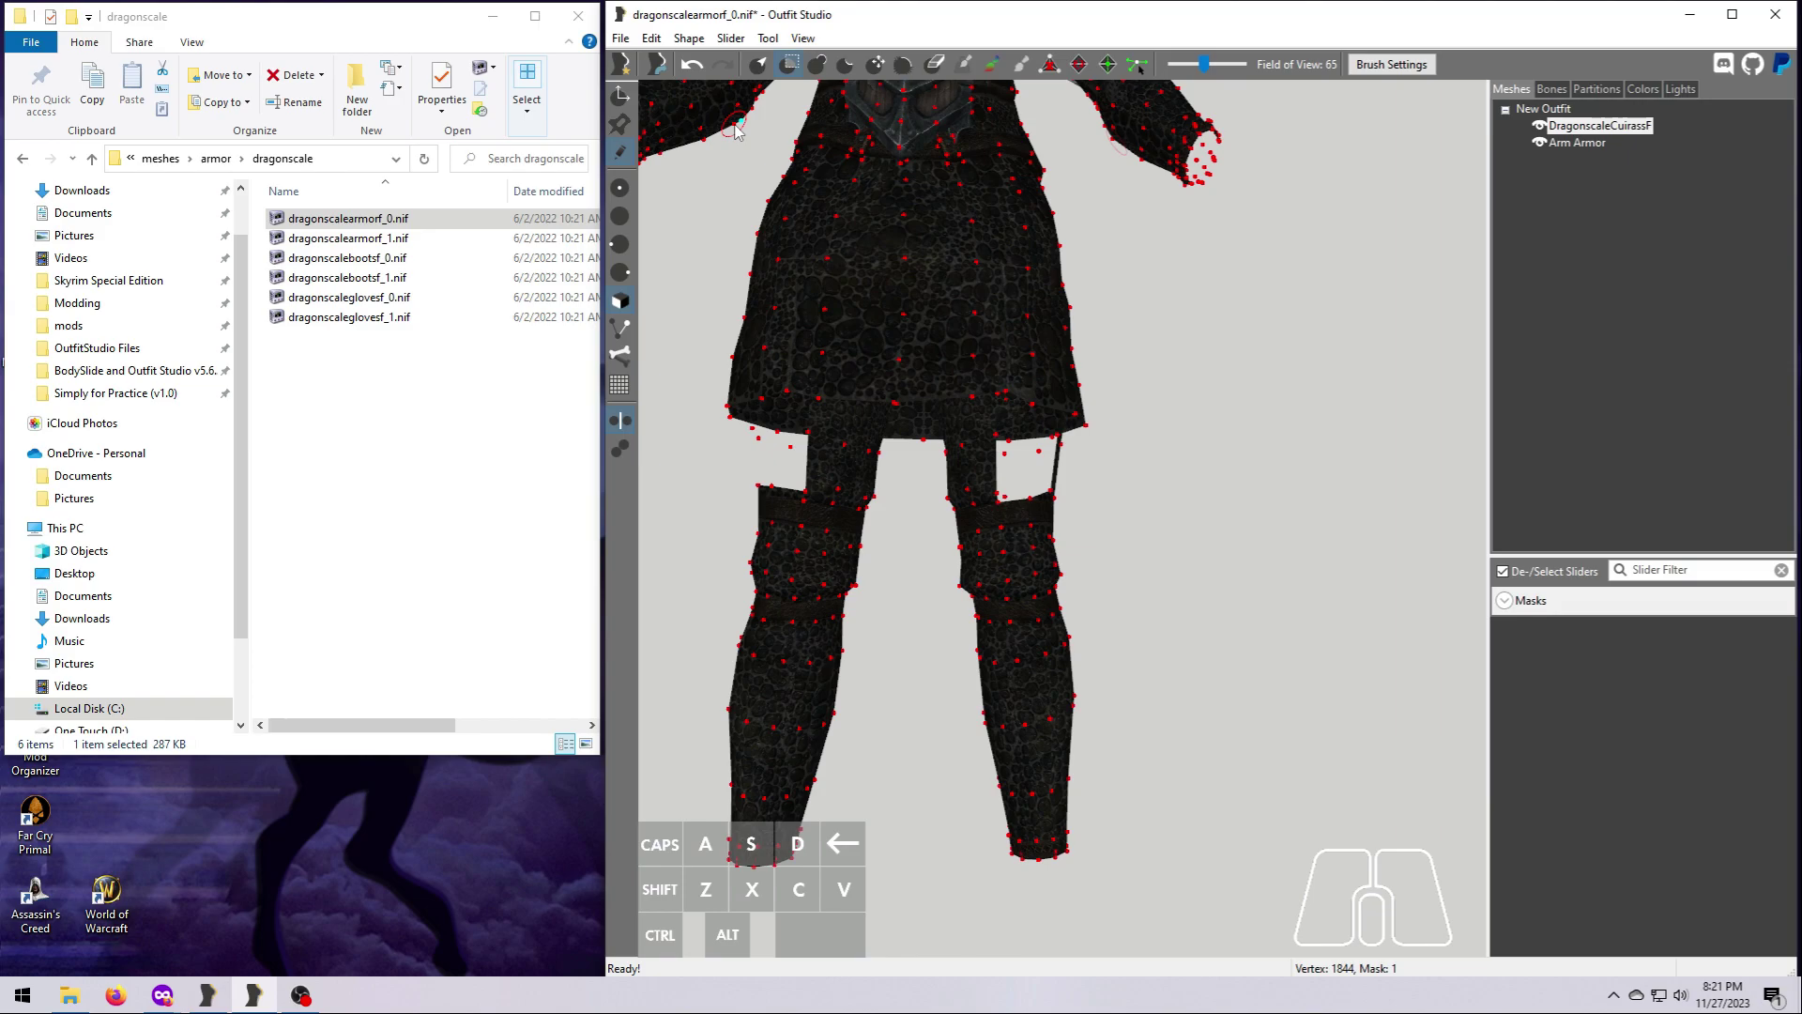
left_click(694, 66)
scroll(1215, 734, "down", 5)
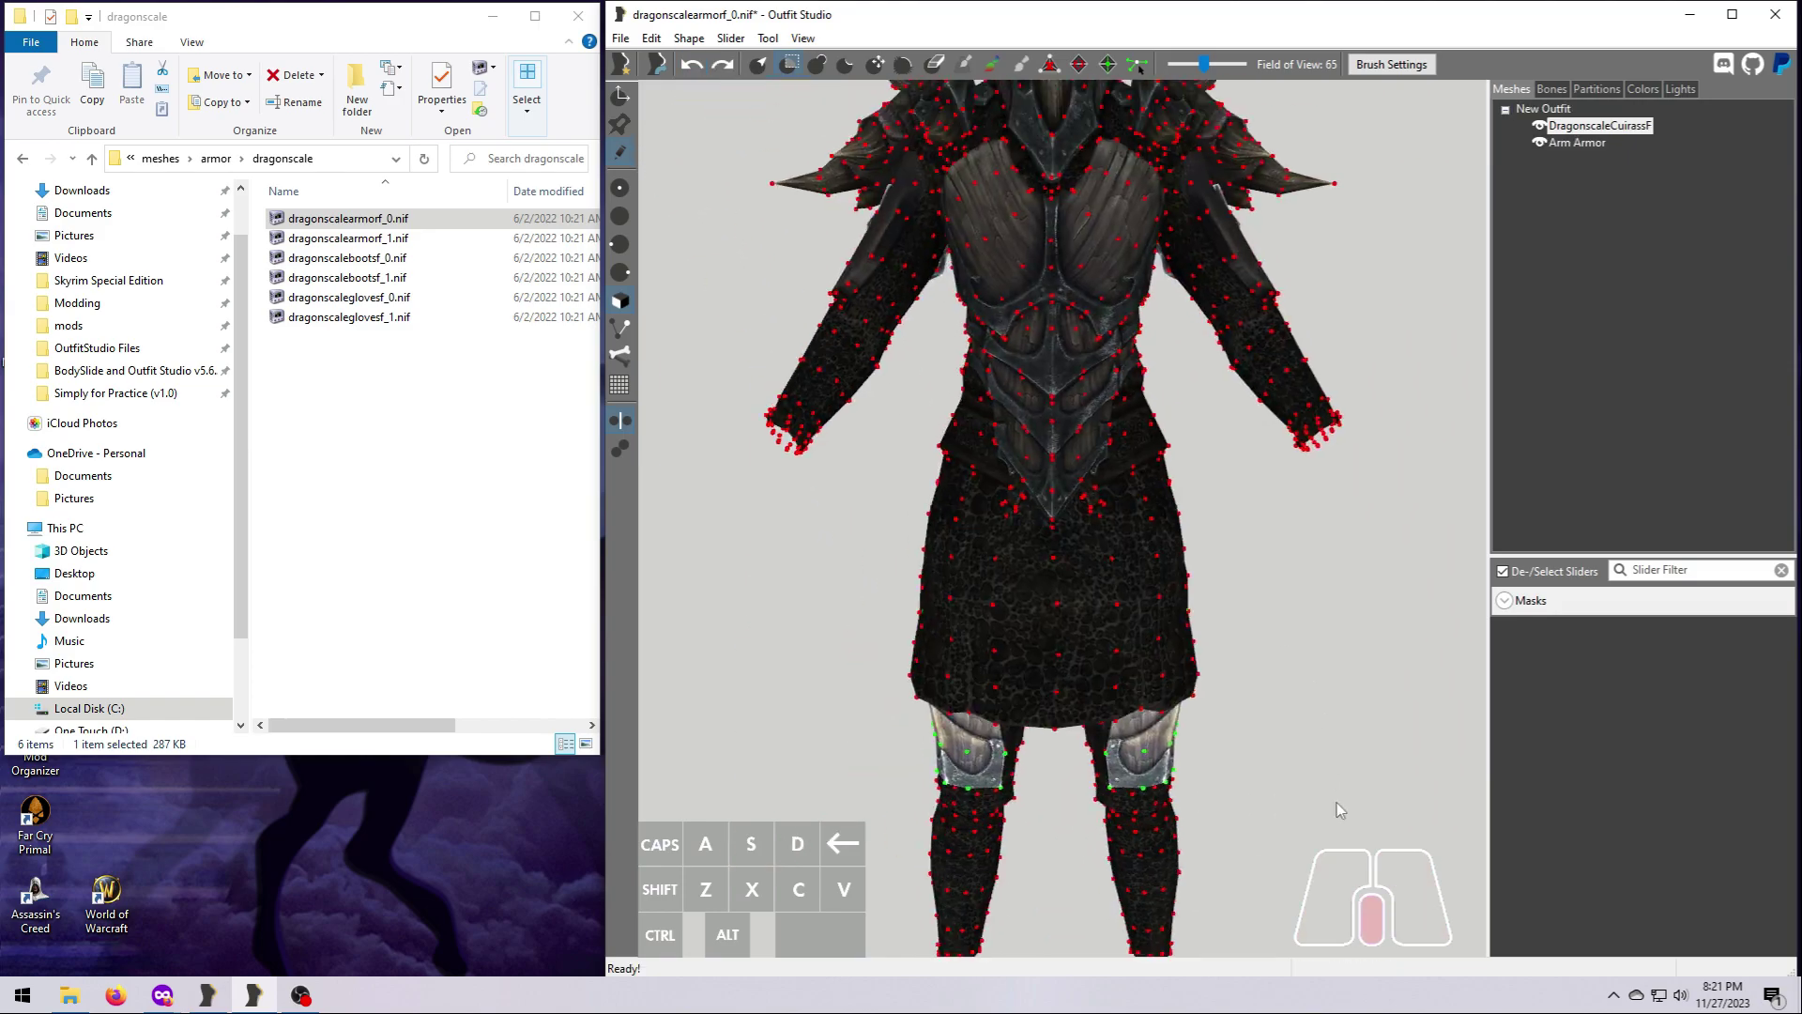
Clear the old mask, mask the whole cuirass, and start unmasking the pointed plate at the lower front of the waist
right_click_drag(1033, 648, 1051, 563)
scroll(1055, 553, "up", 4)
left_click(758, 65)
right_click_drag(1351, 642, 1297, 638)
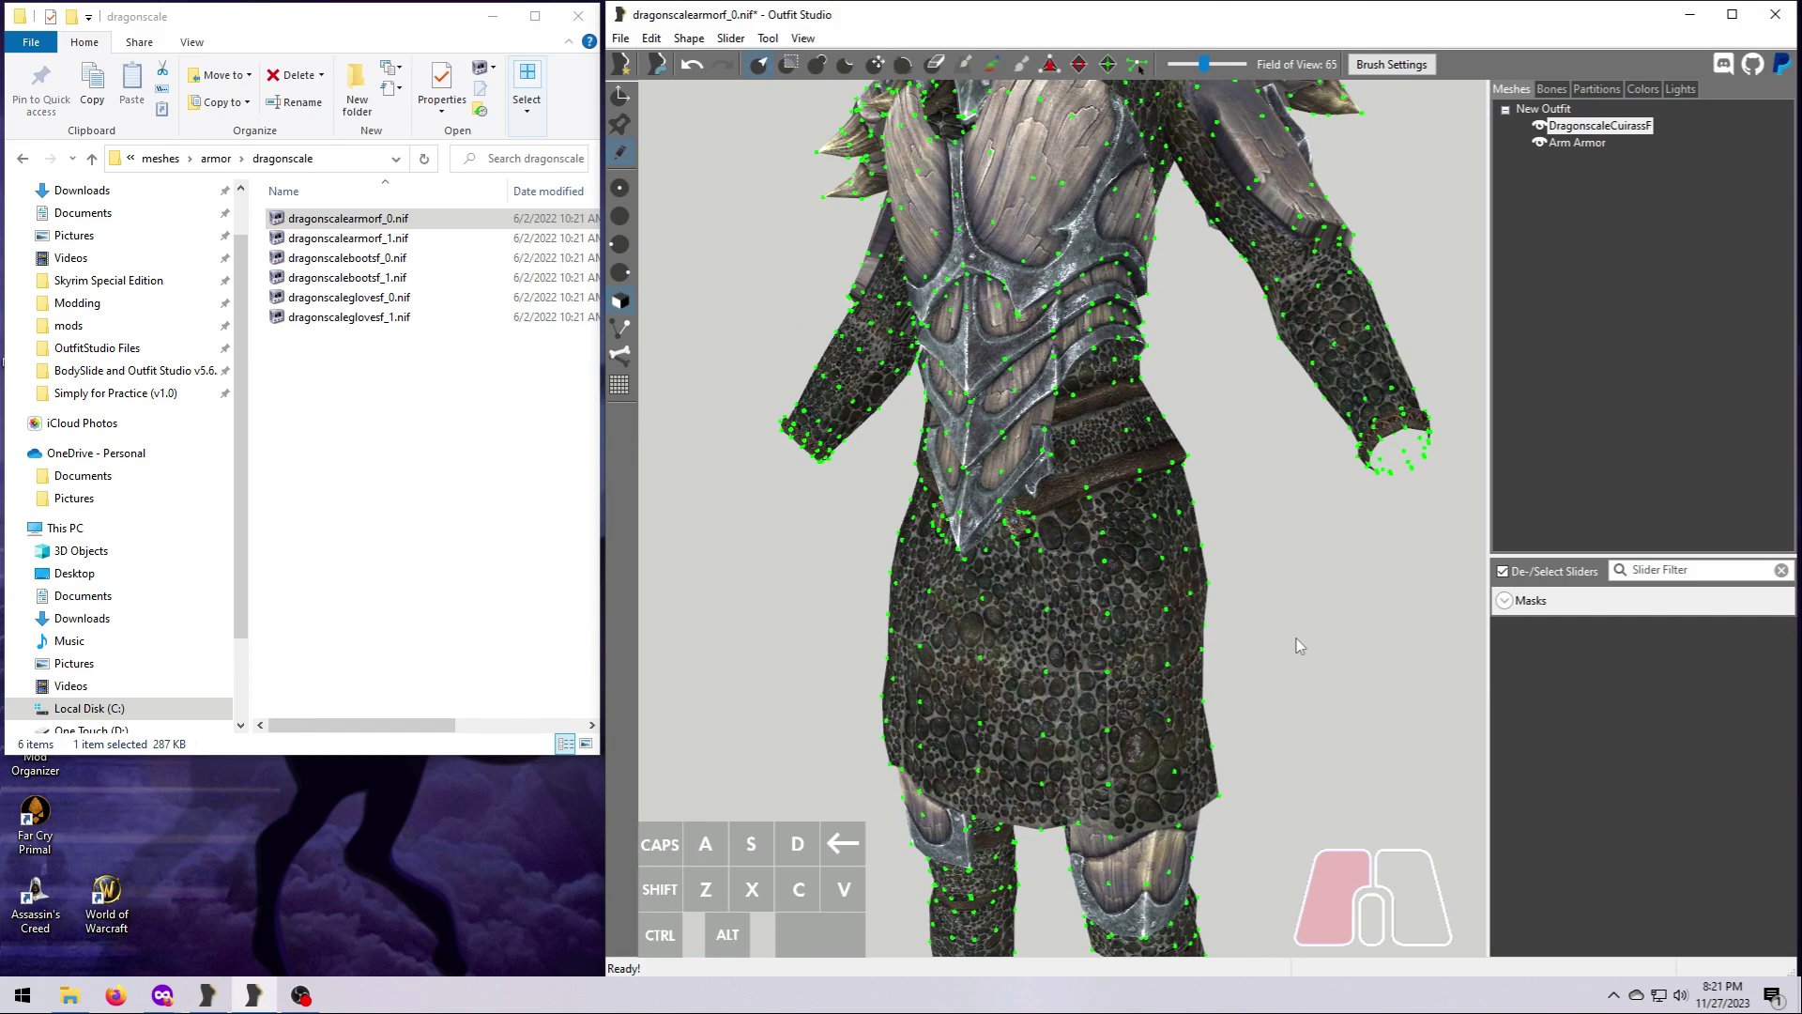
key("ctrl+i")
left_click(952, 549)
right_click_drag(1149, 629, 948, 554)
left_click(768, 38)
left_click(826, 234)
key("a")
key("d")
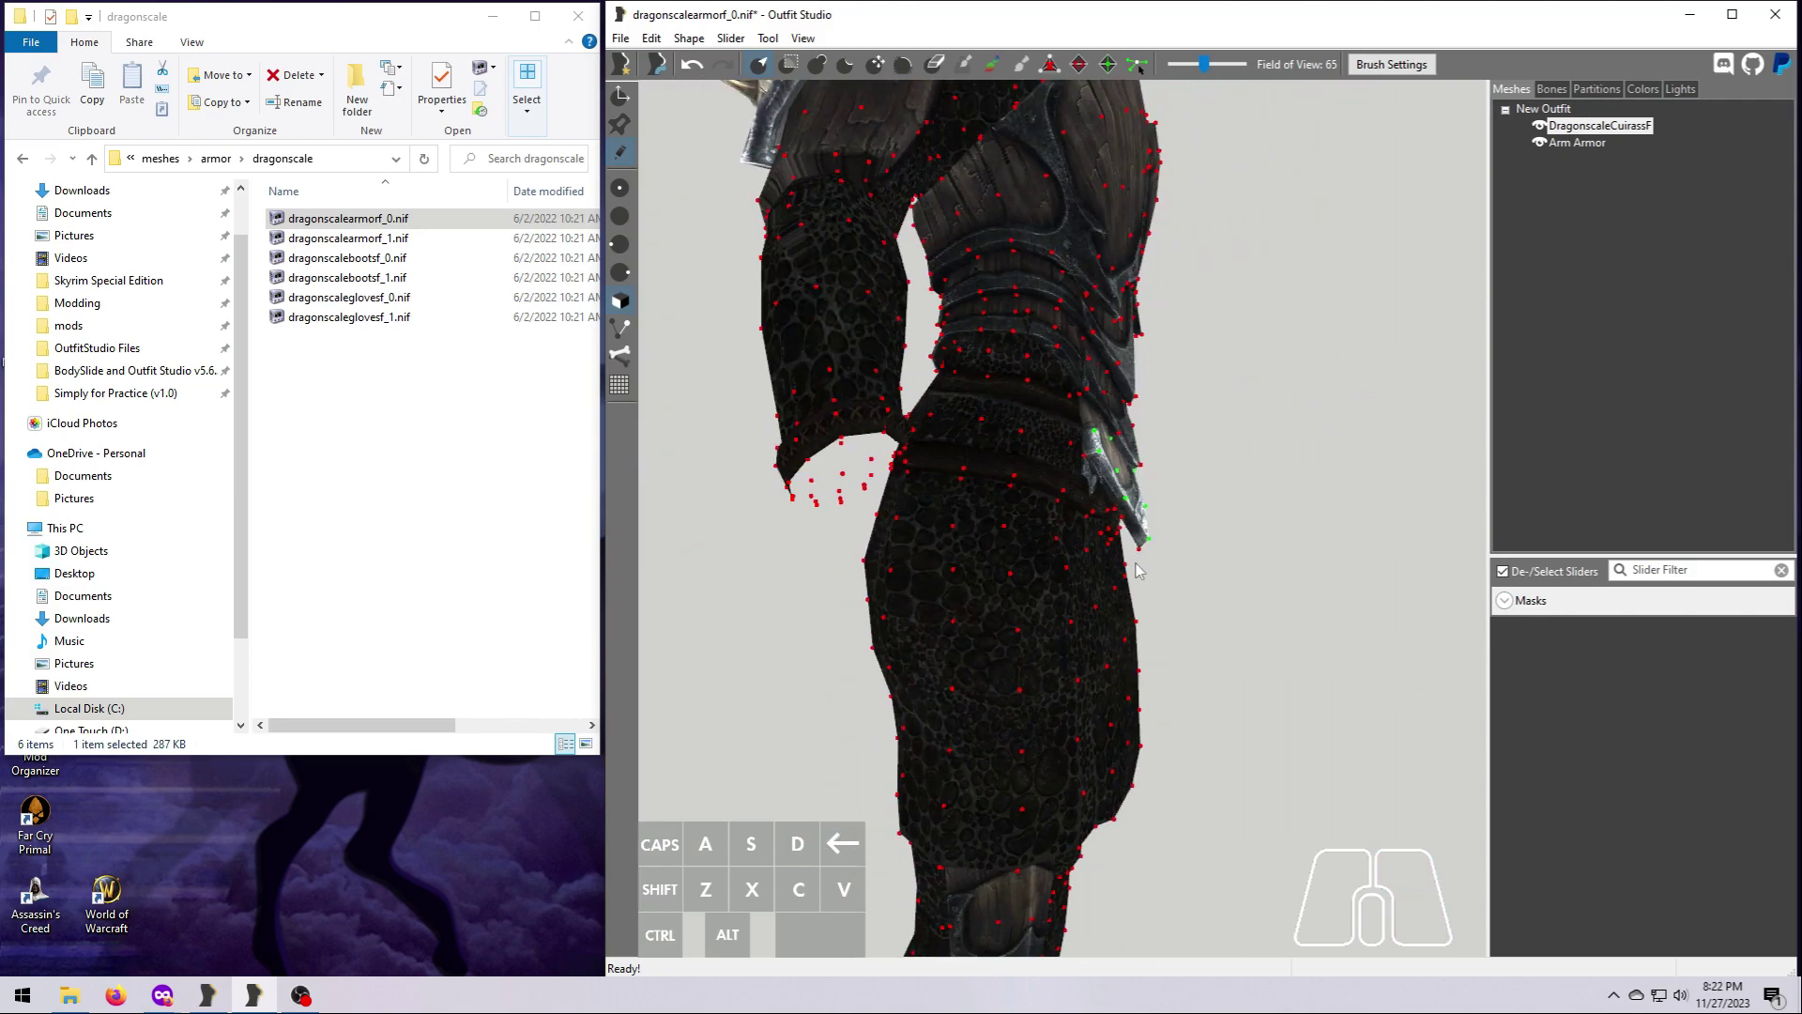
Unmask the remaining vertices of the pointed front waist plate, using wireframe view to reach the hidden ones
left_click(942, 542)
scroll(882, 546, "up", 4)
left_click(830, 553)
right_click_drag(830, 554, 873, 399)
scroll(873, 399, "up", 3)
right_click_drag(1248, 563, 1381, 582)
key("w")
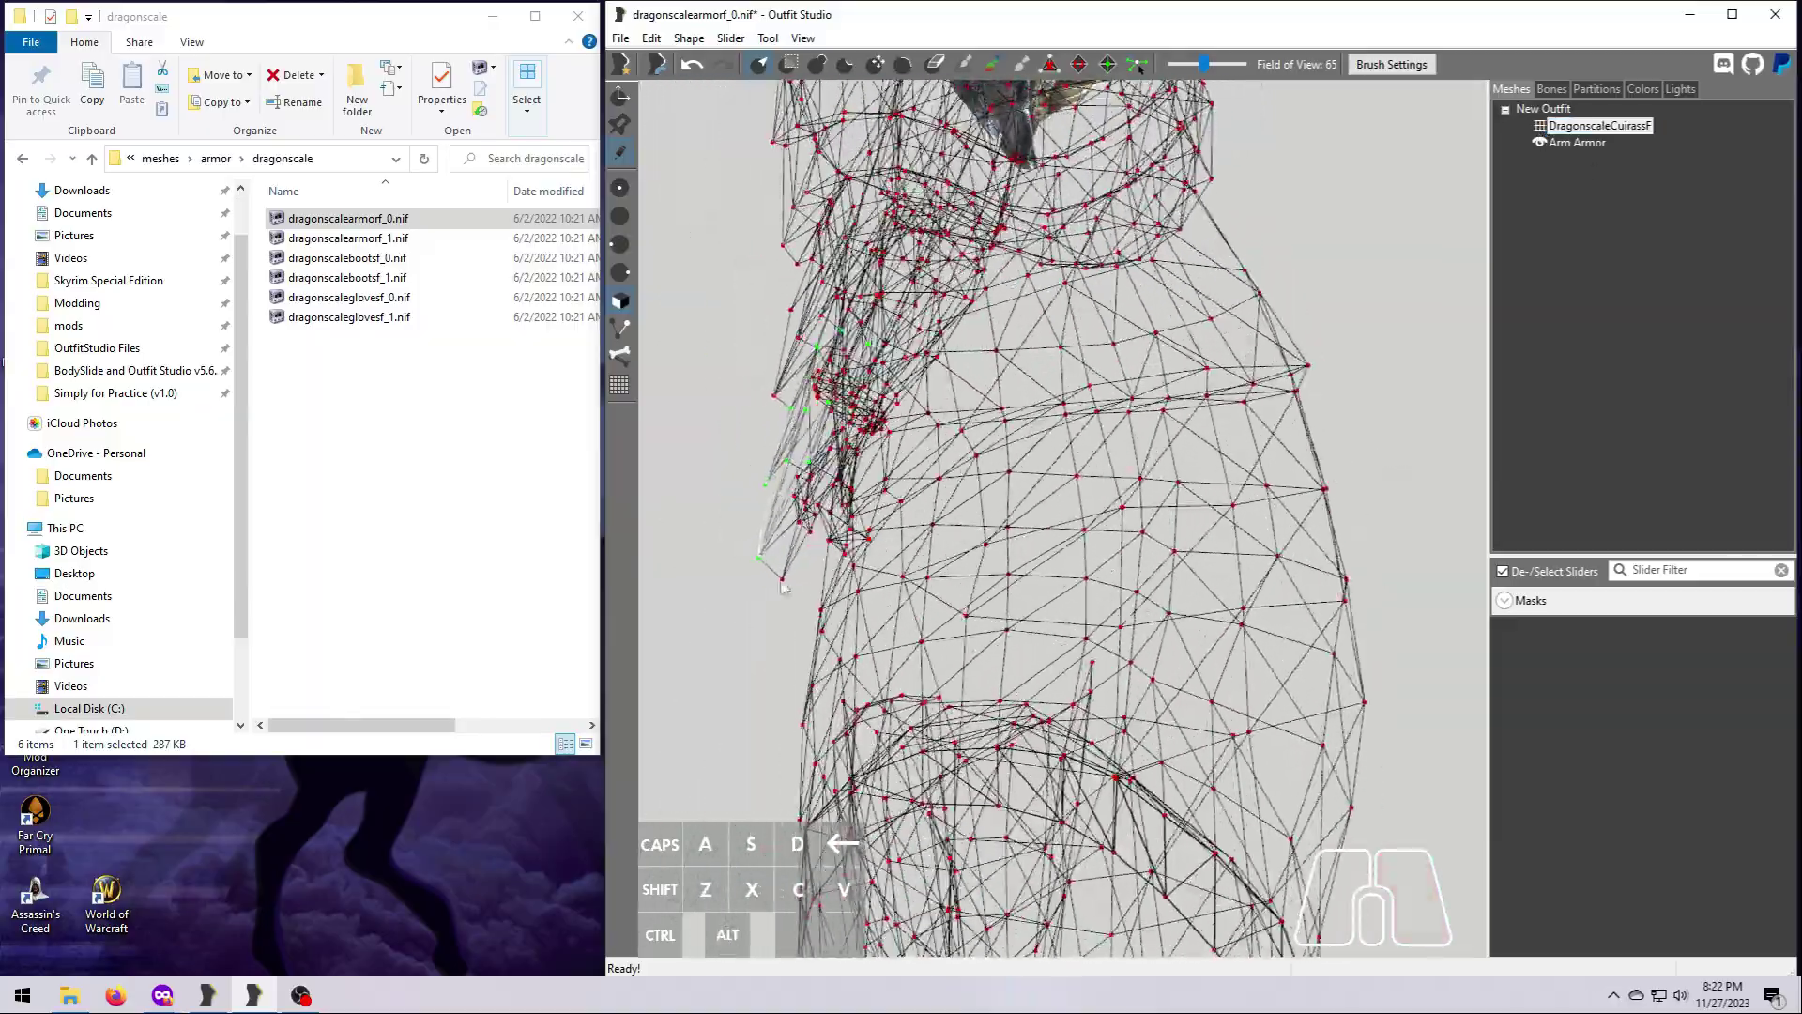
right_click_drag(766, 589, 985, 658)
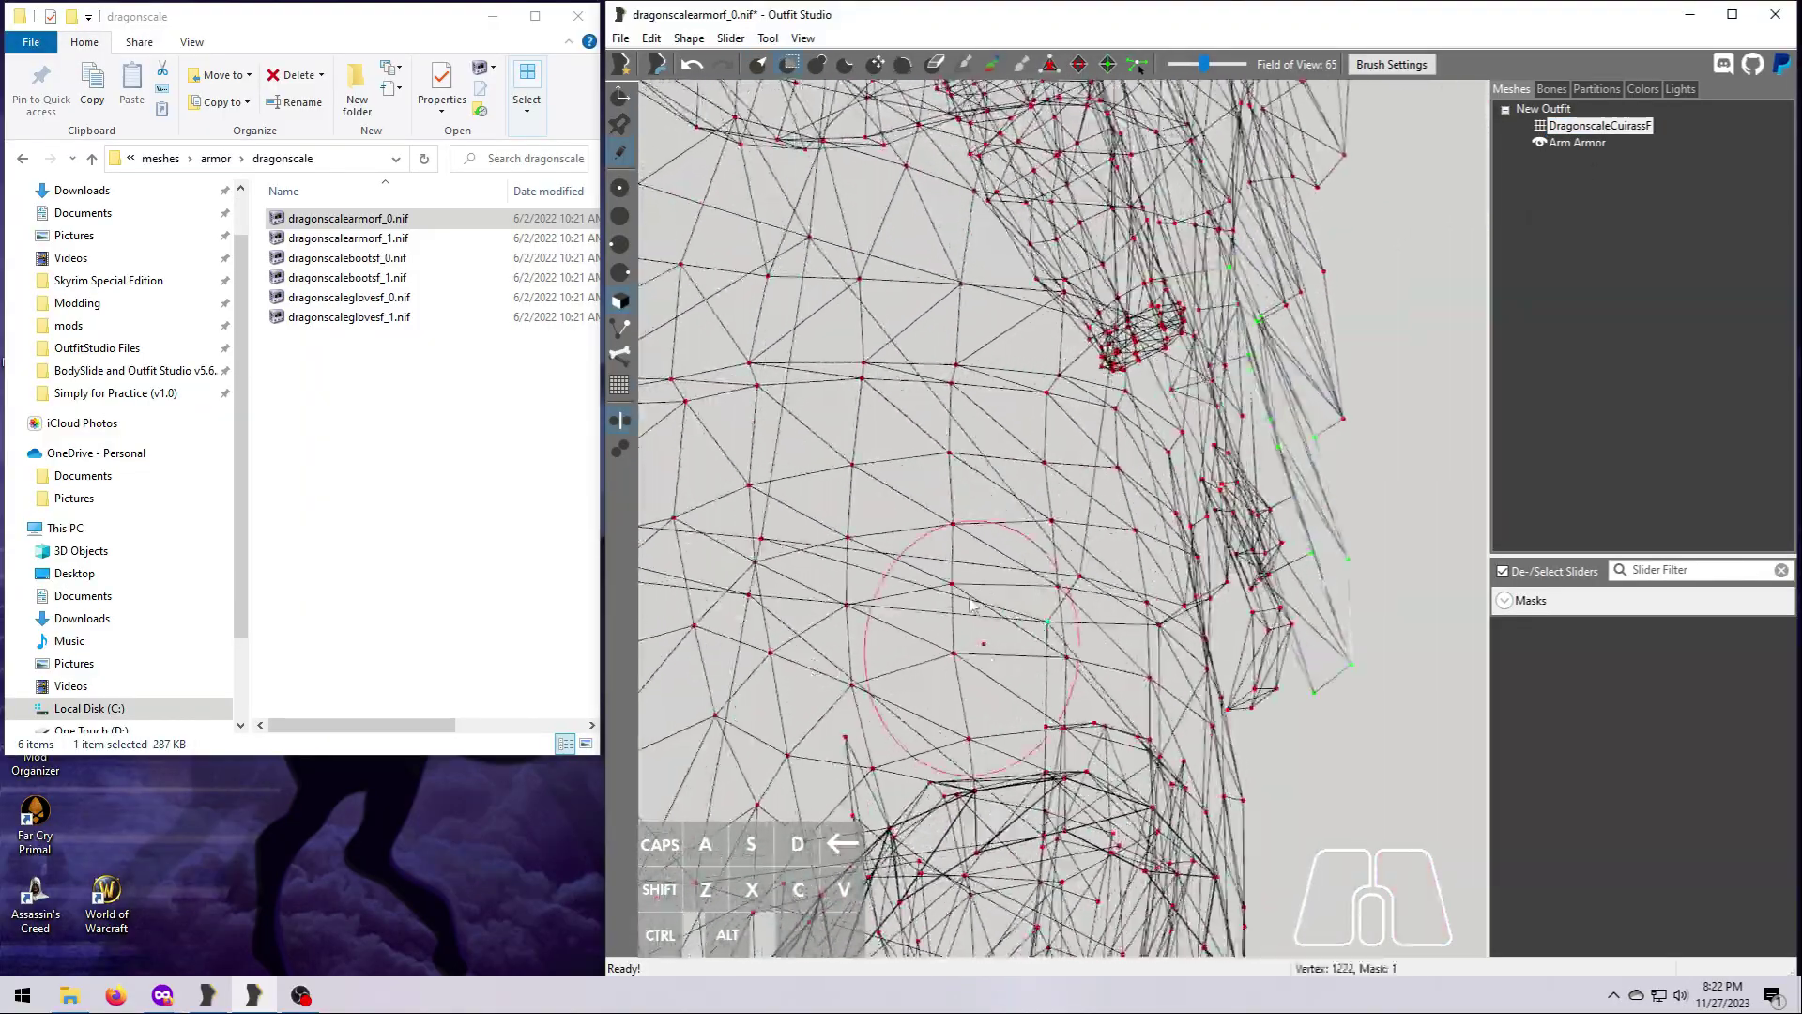
right_click_drag(1172, 392, 1389, 591)
scroll(1311, 623, "down", 5)
left_click(985, 505)
key("ctrl+z")
scroll(1352, 599, "up", 5)
right_click_drag(927, 439, 1454, 689)
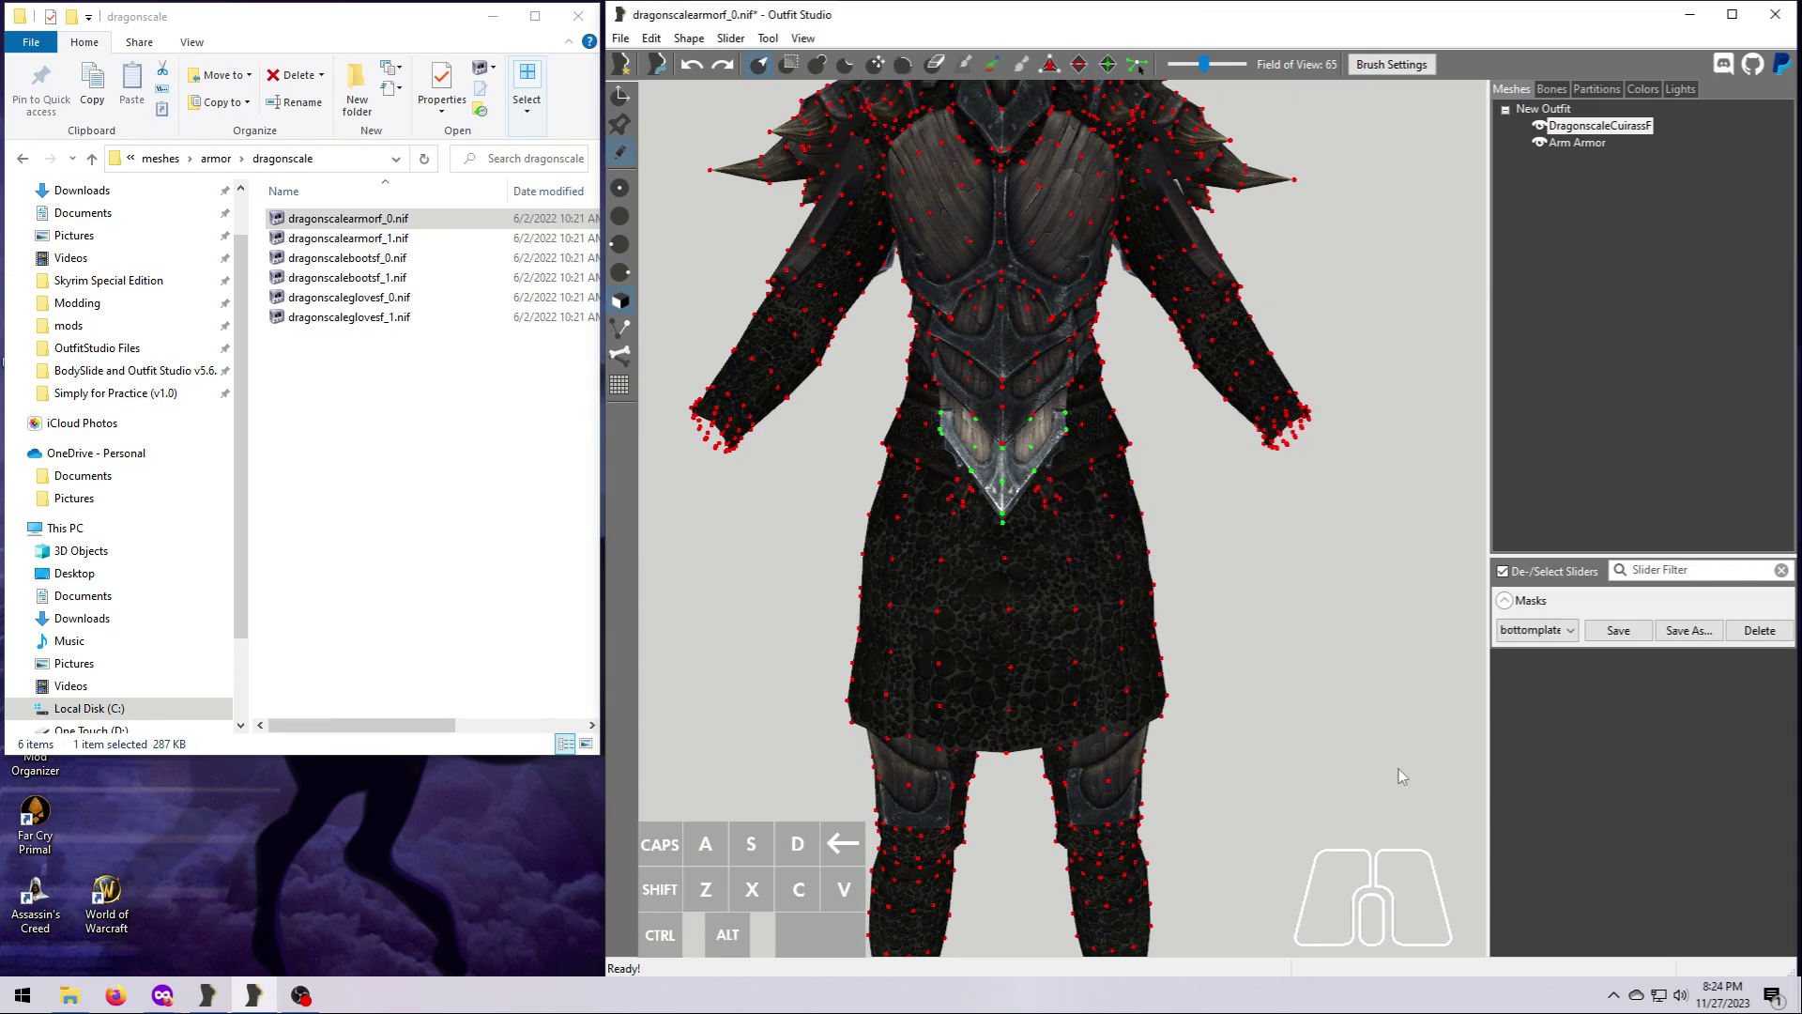
Try to delete the unmasked vertices of the pointed front waist plate
key("Delete")
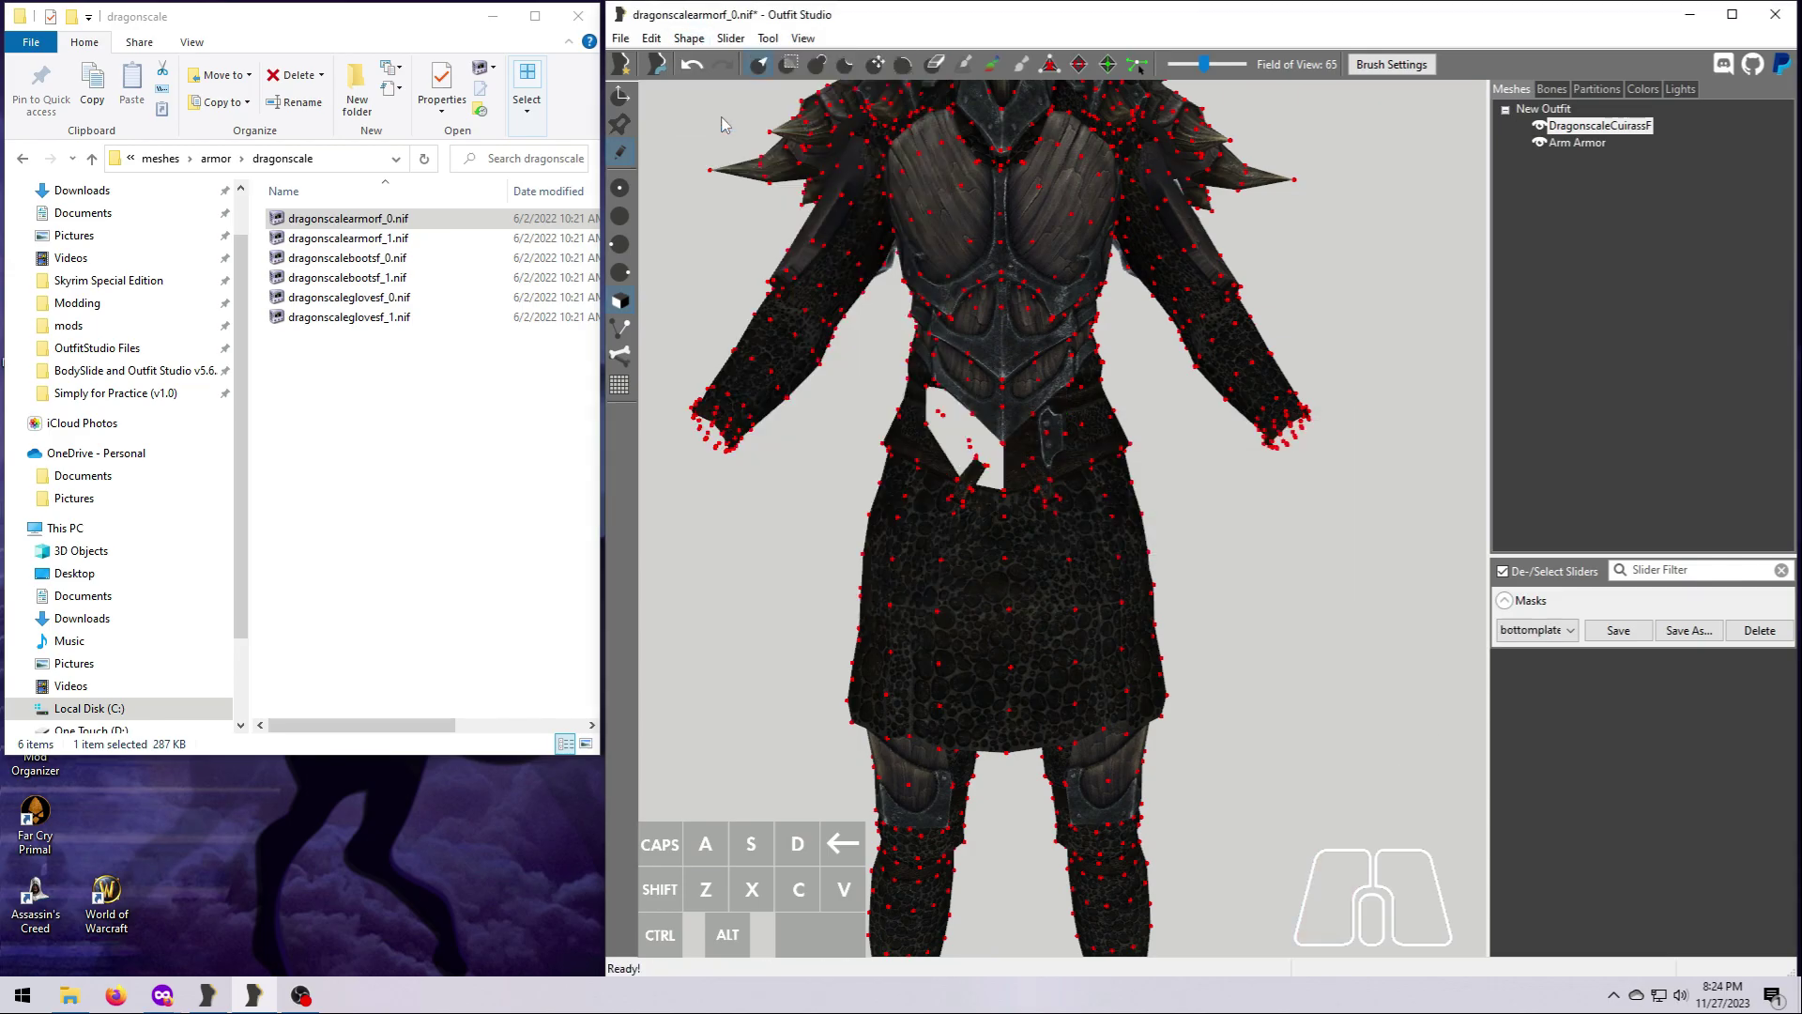
left_click(1540, 126)
right_click_drag(1276, 614, 1059, 463)
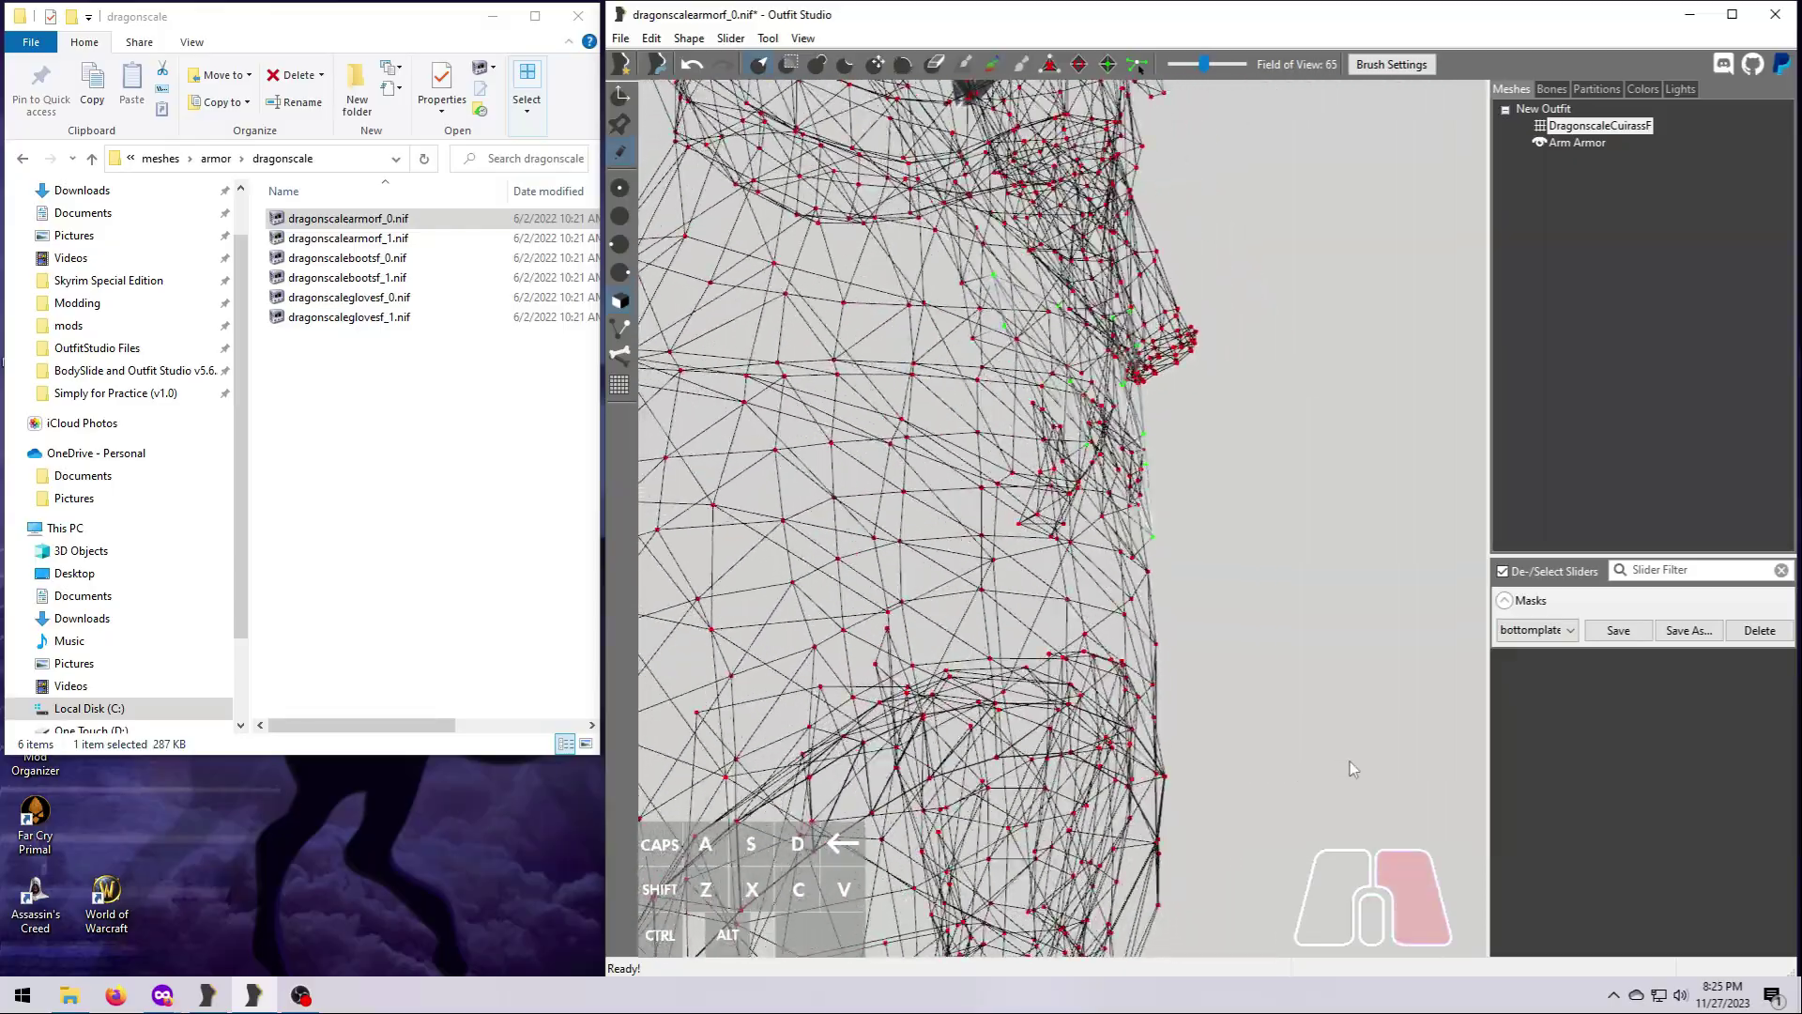
Try adjusting the mask around the pointed front waist plate with the Mask brush, and undo the last change
key("w")
right_click_drag(981, 336, 920, 338)
left_click(790, 64)
mouse_move(1060, 376)
right_mouse_down()
mouse_move(1286, 632)
mouse_move(892, 559)
mouse_move(824, 511)
right_mouse_up()
key("a")
left_click_drag(824, 512, 944, 463)
left_click(694, 65)
Check the mask boundary of the pointed waist plate up close from several angles and undo the latest change
scroll(1105, 735, "up", 5)
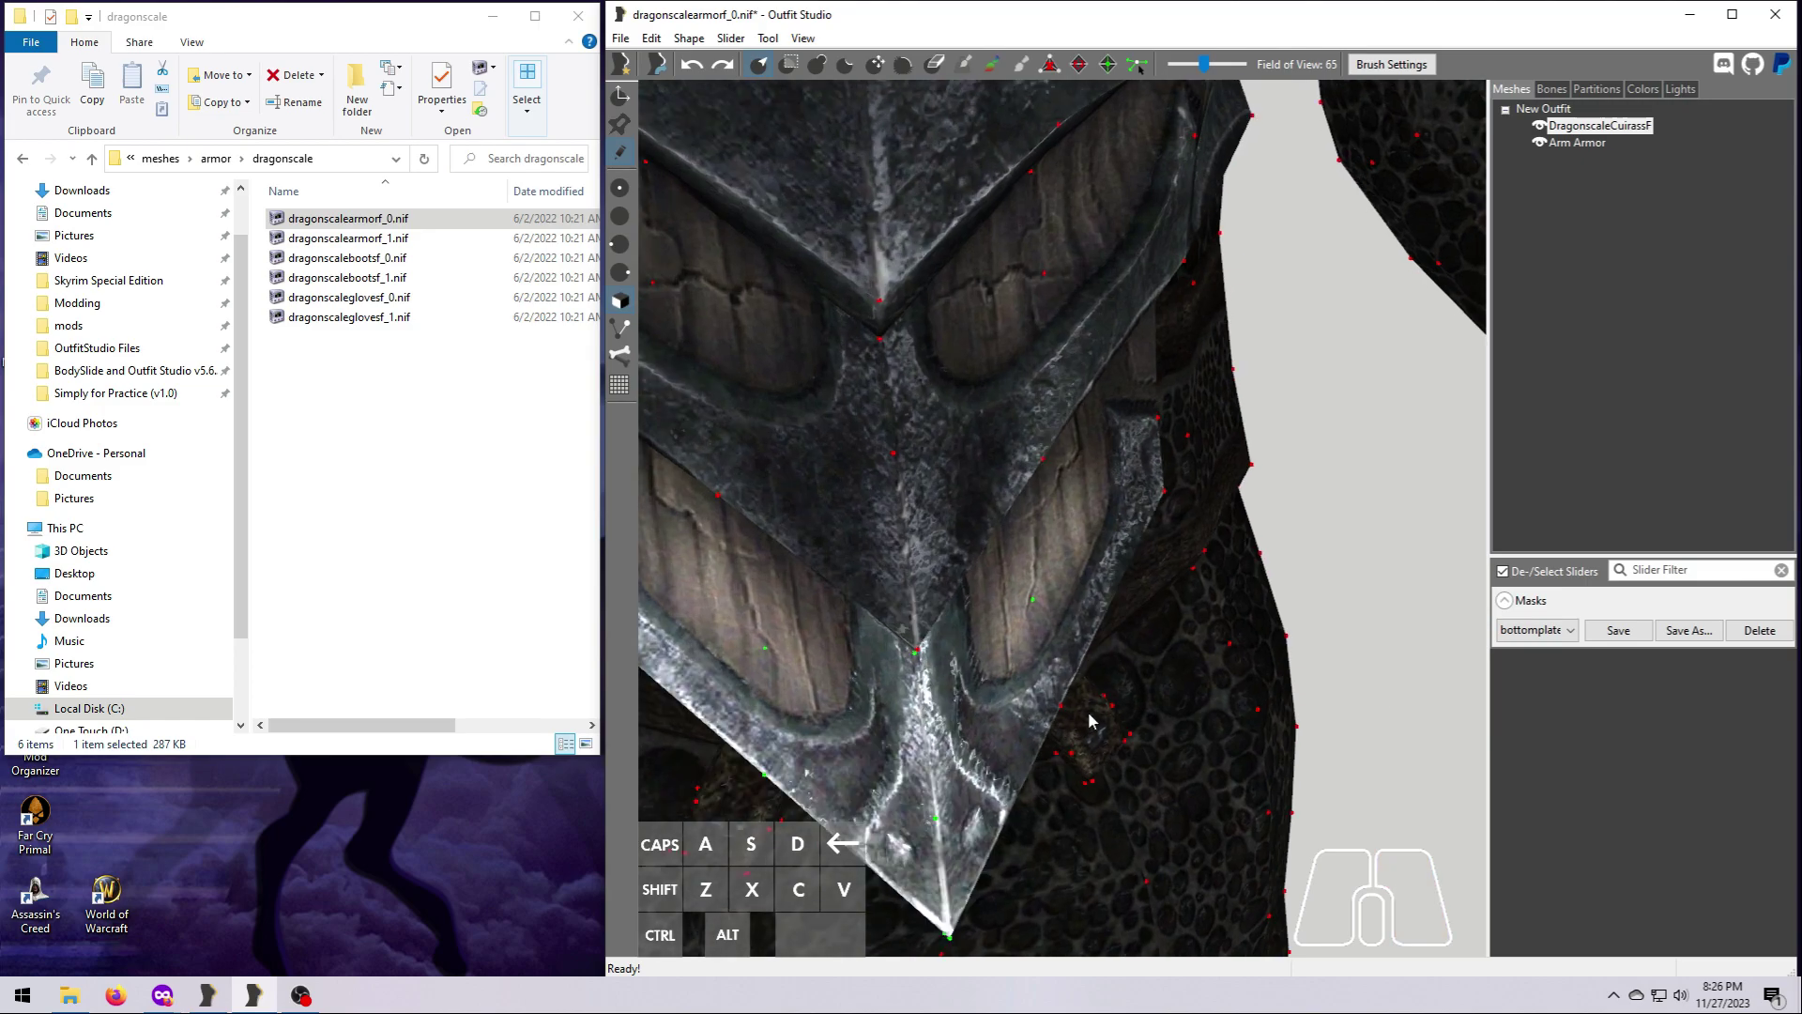
left_click(790, 64)
scroll(857, 434, "down", 6)
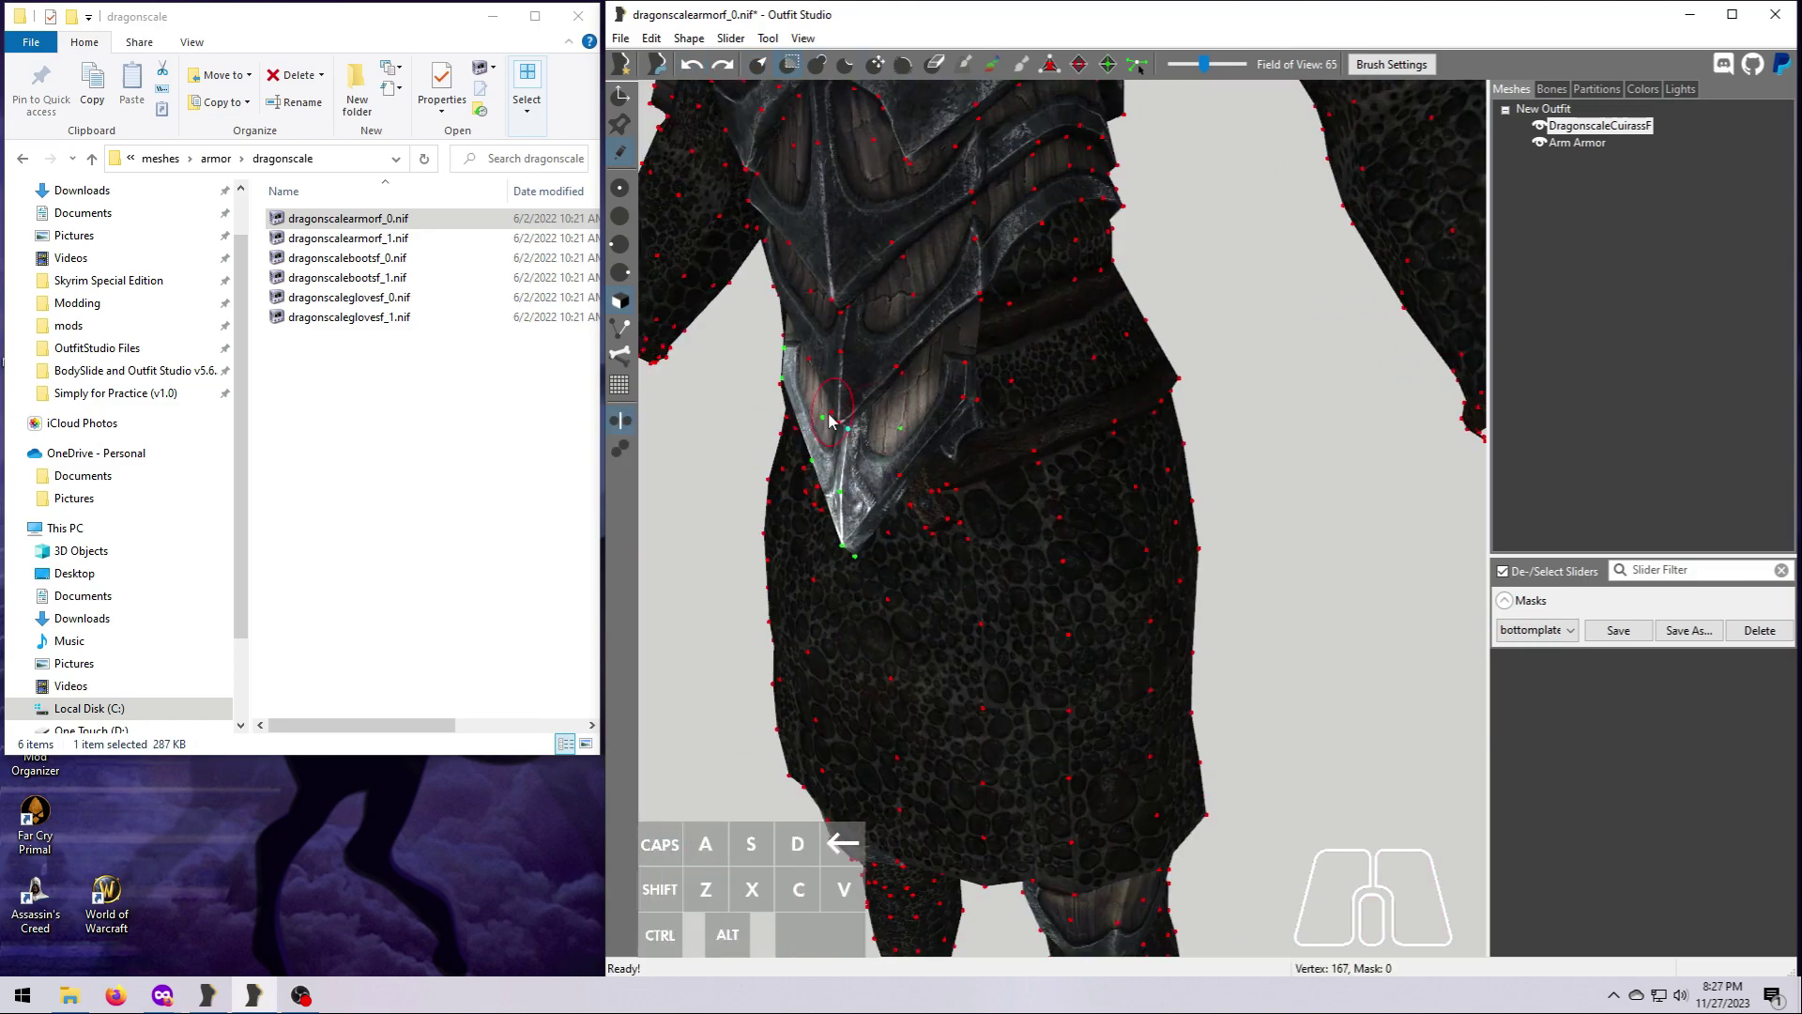
mouse_move(941, 408)
right_mouse_down()
mouse_move(1237, 636)
mouse_move(1547, 638)
mouse_move(945, 403)
right_mouse_up()
scroll(1120, 491, "up", 6)
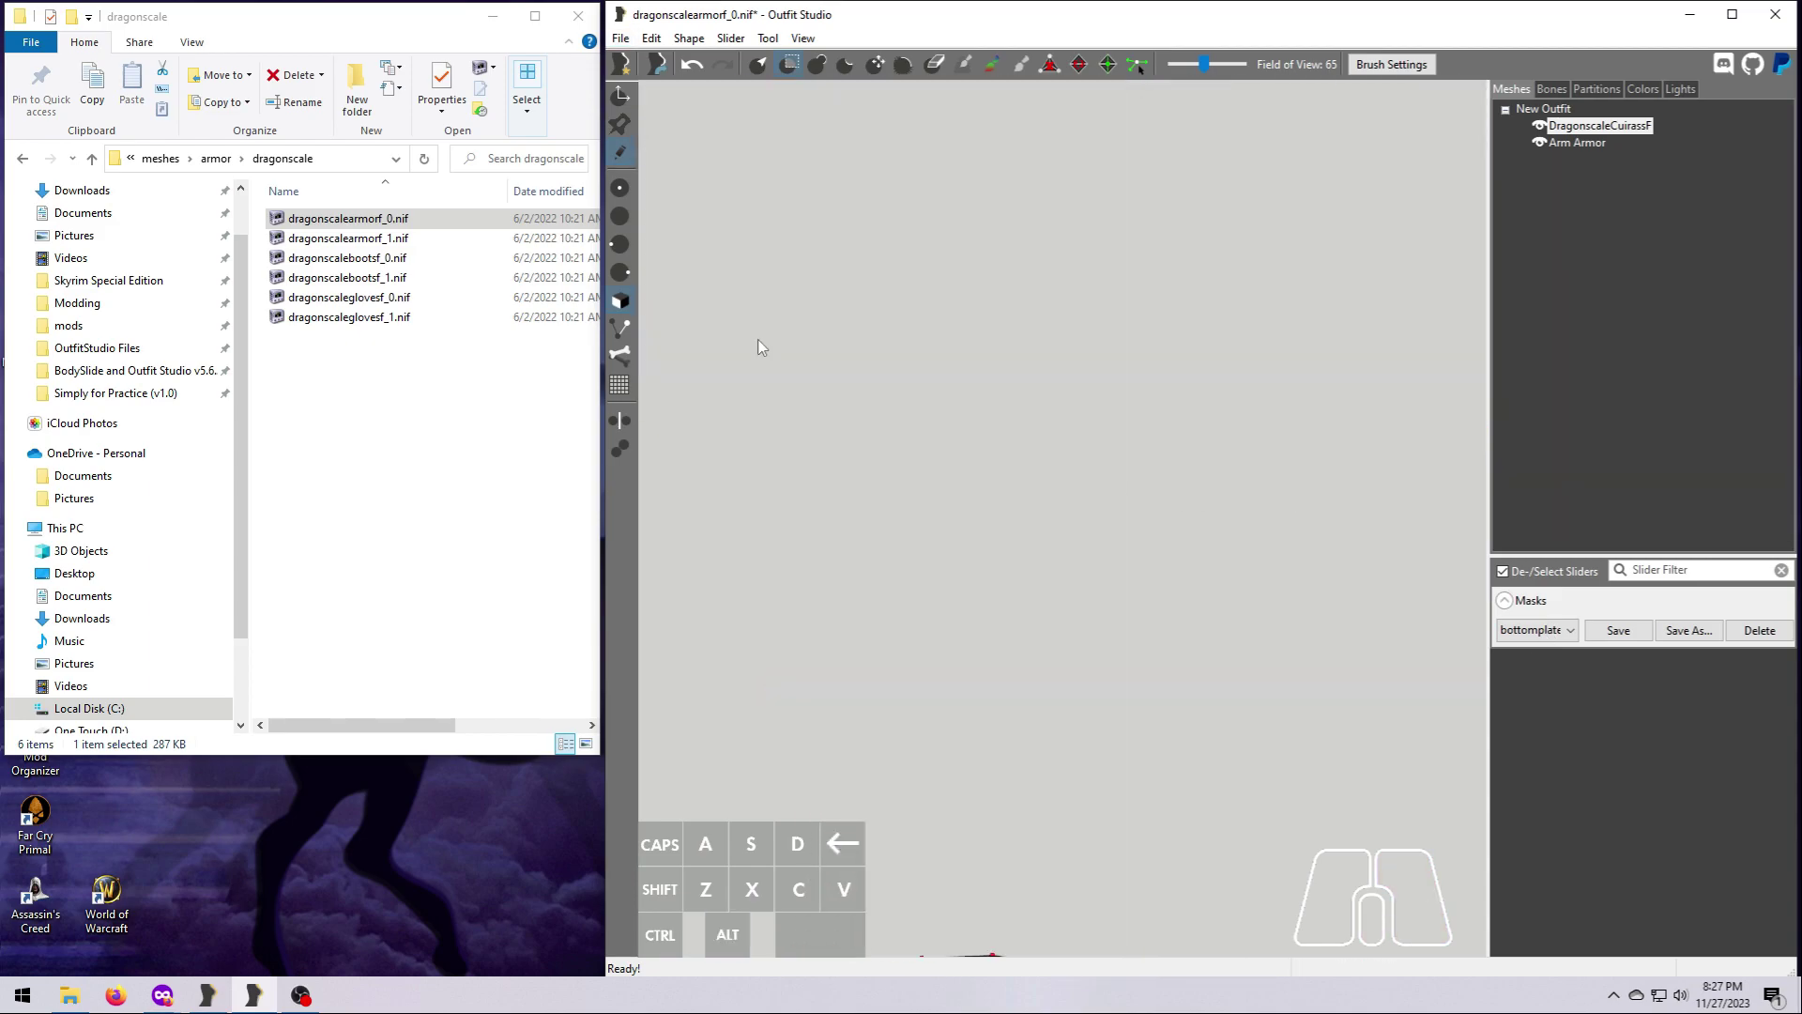
scroll(1124, 498, "down", 8)
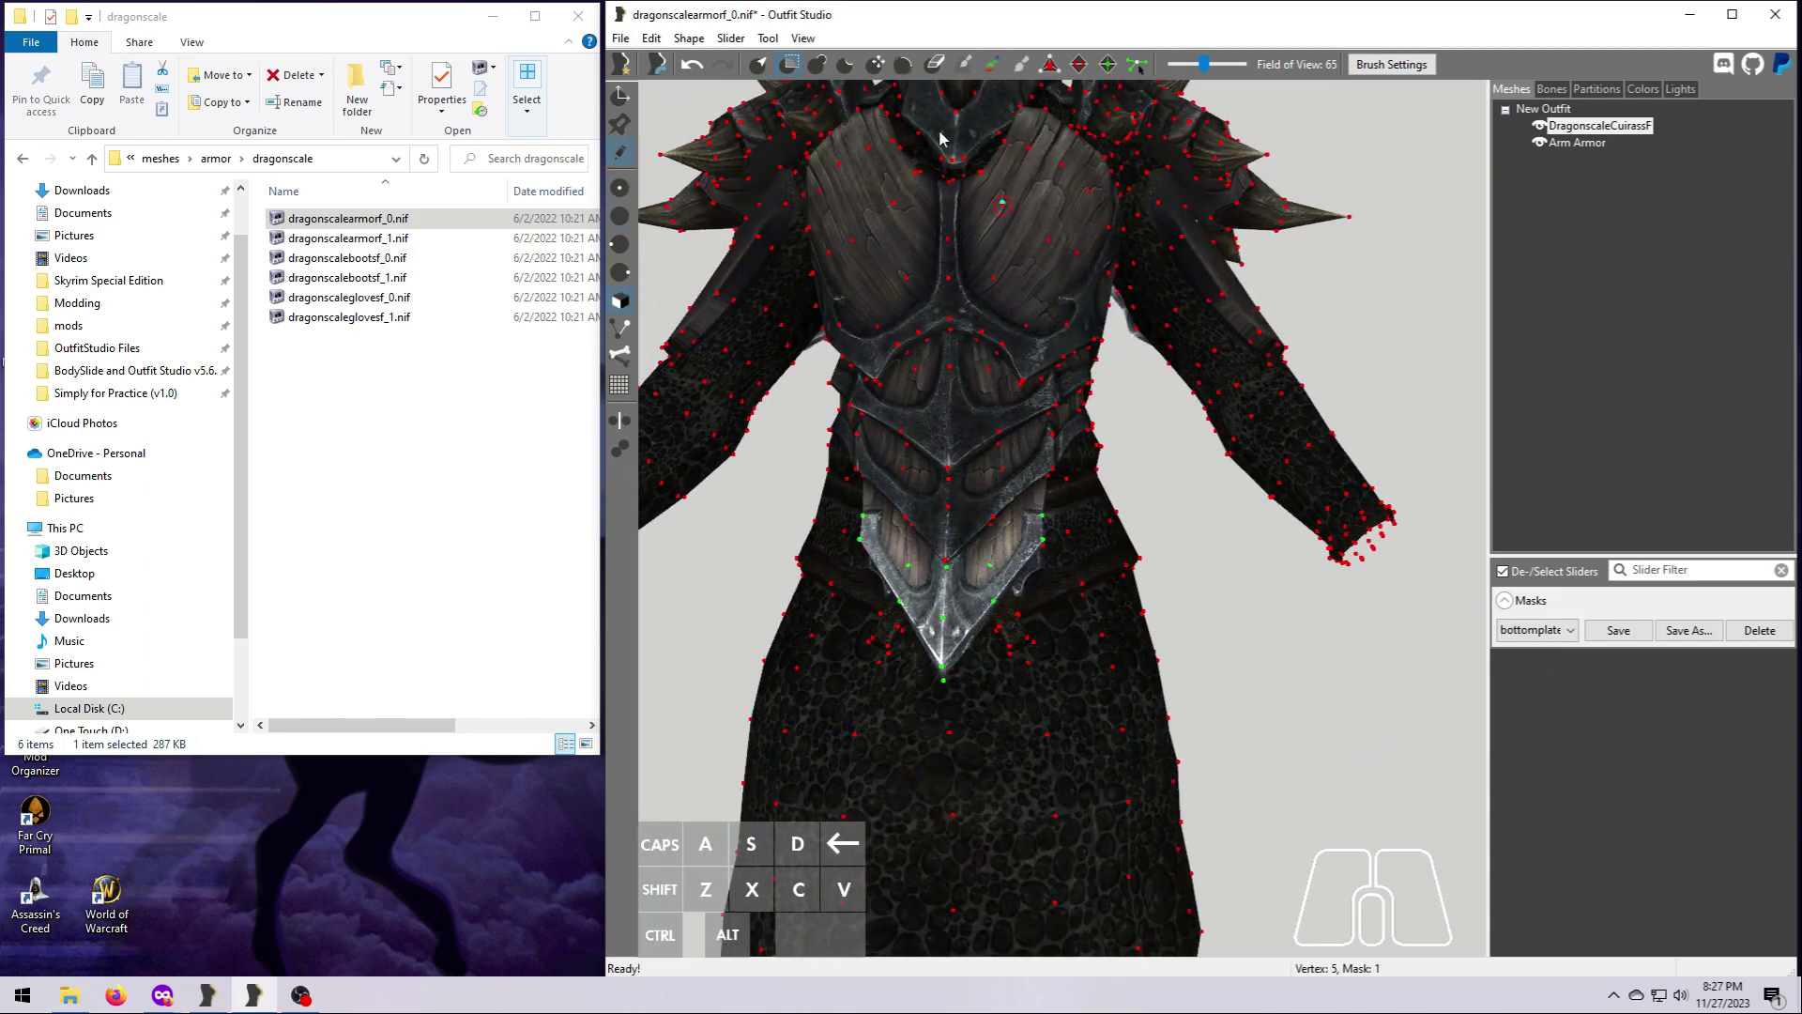
right_click_drag(1143, 592, 1155, 601)
left_click(691, 64)
Correct the pointed plate's mask from behind in wireframe view and delete the plate's vertices
right_click_drag(1342, 713, 1184, 769)
scroll(1184, 768, "up", 4)
double_click(1539, 126)
right_click_drag(1285, 723, 1416, 762)
right_click_drag(941, 601, 976, 595)
left_click_drag(966, 580, 1000, 634)
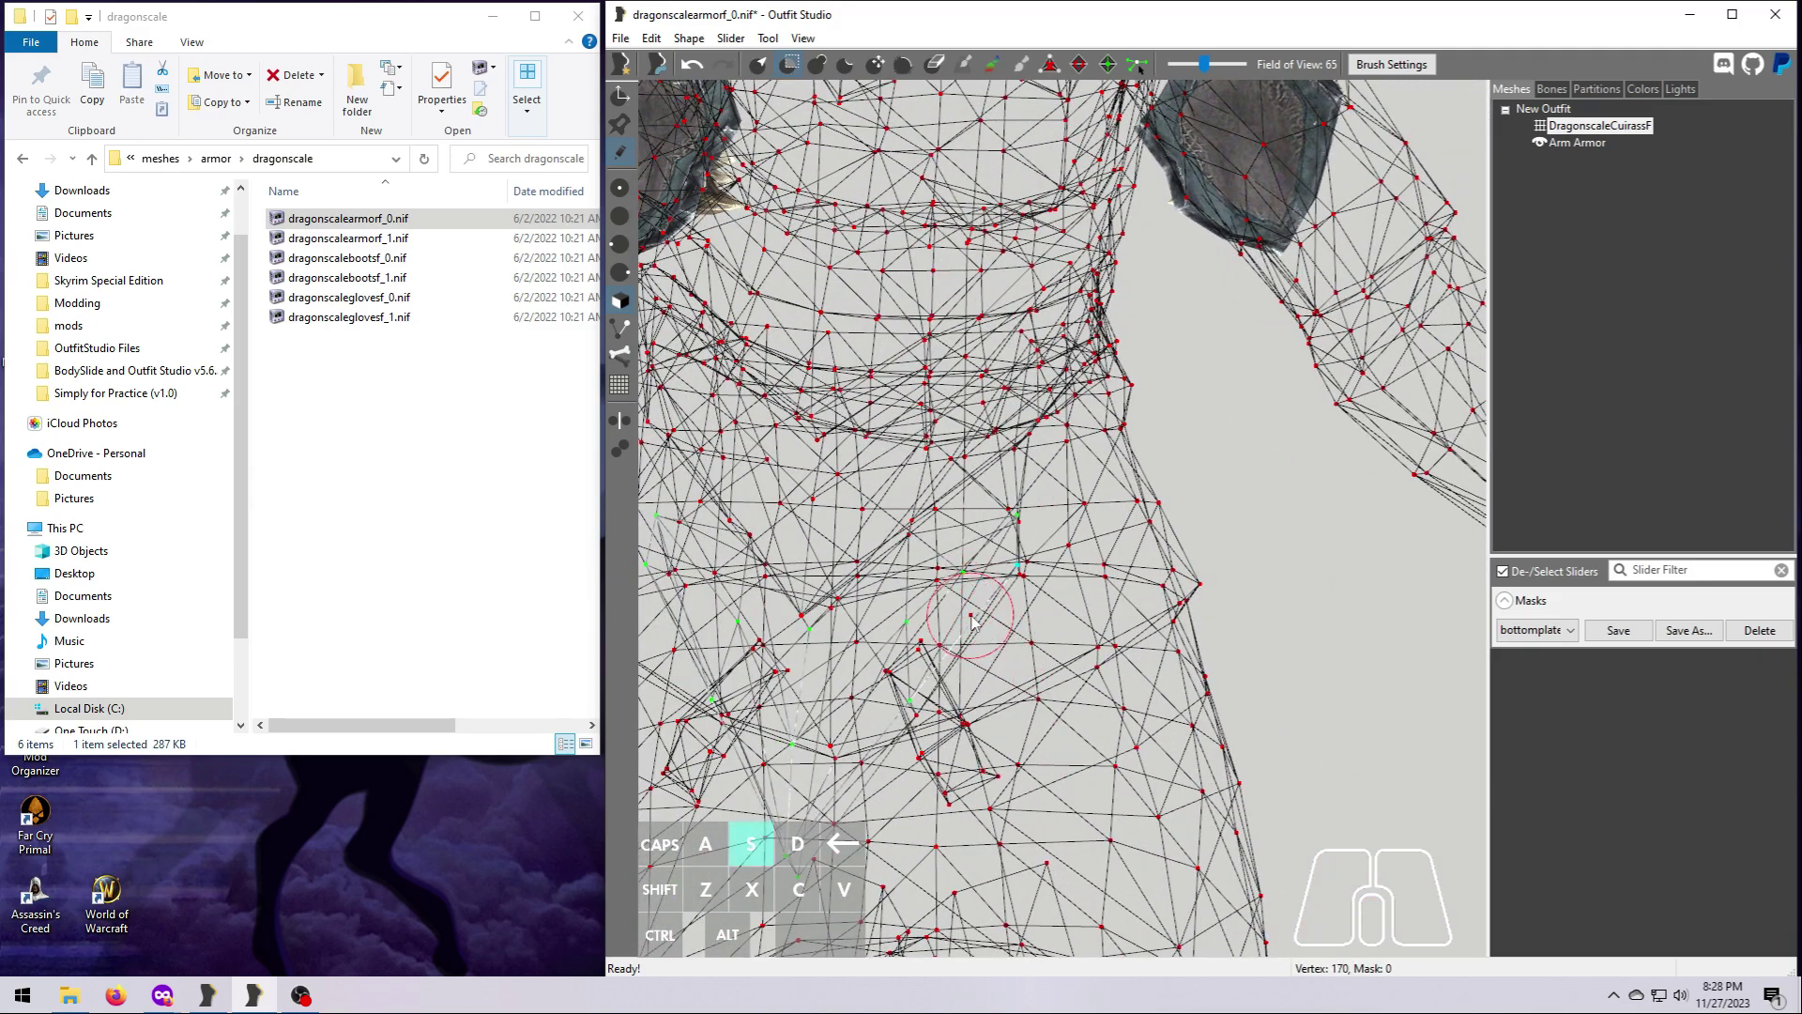
scroll(1298, 751, "down", 10)
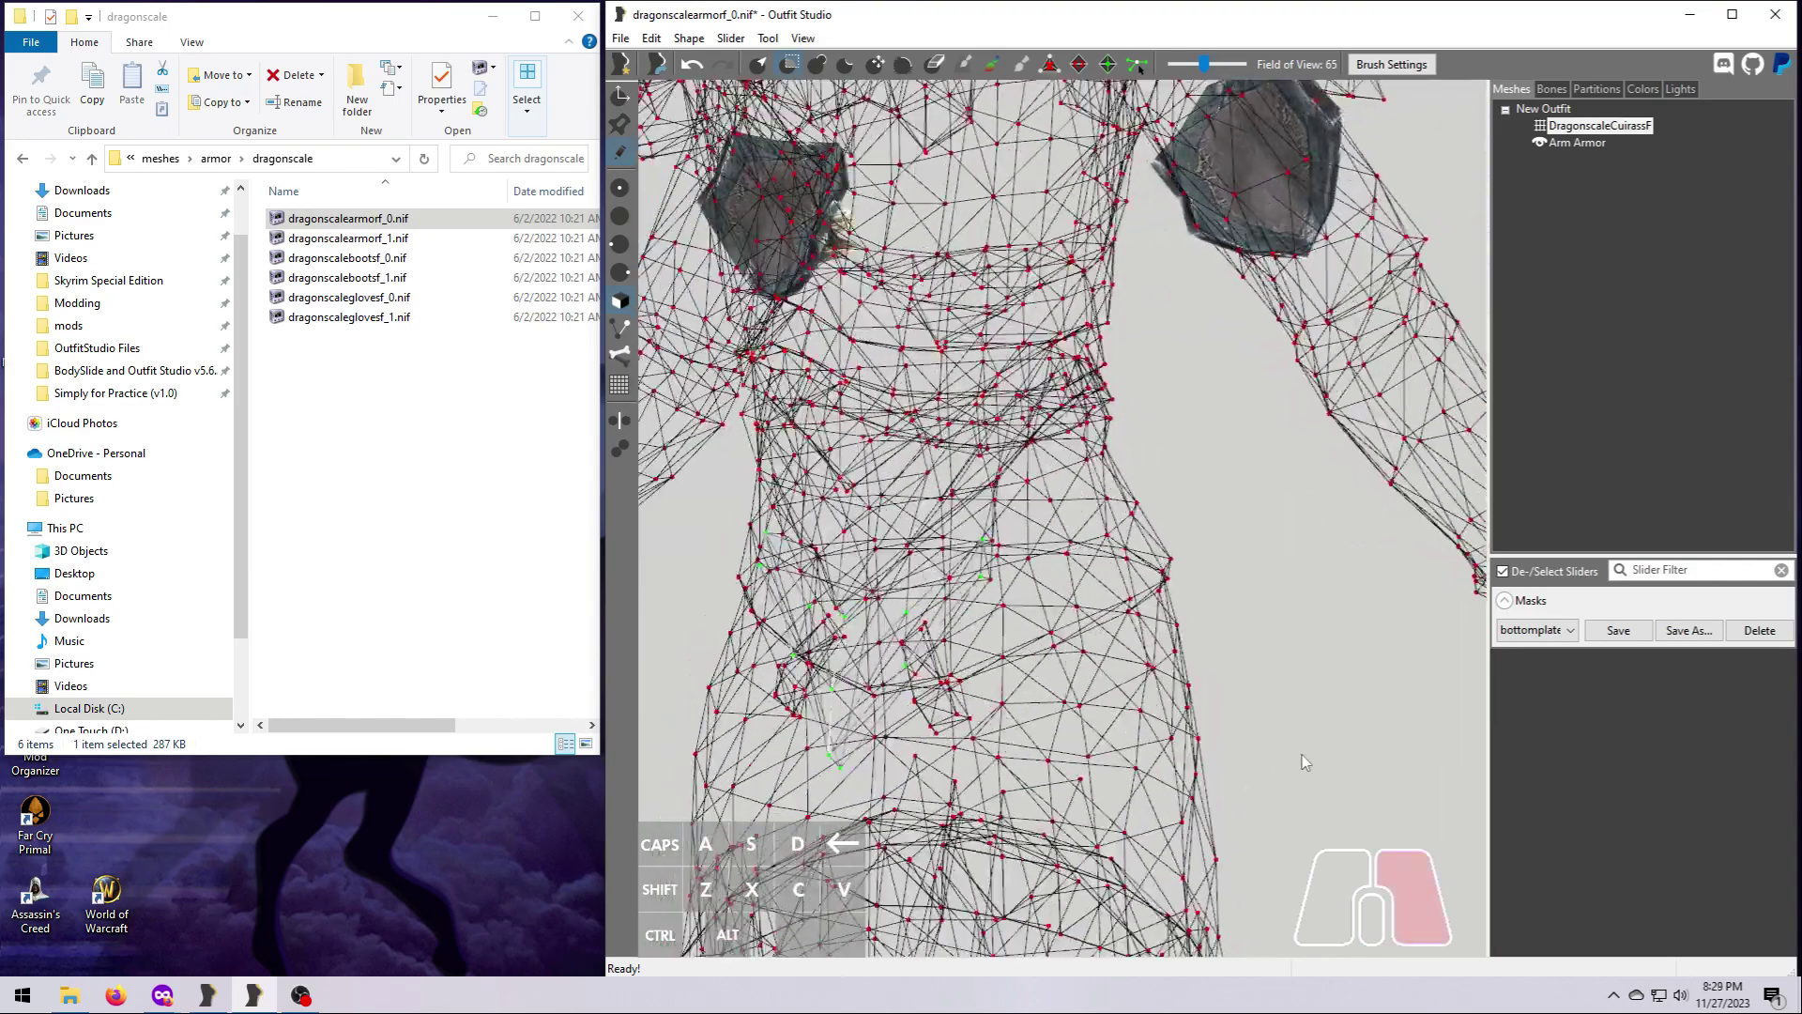
key("w")
right_click_drag(1291, 669, 1300, 684)
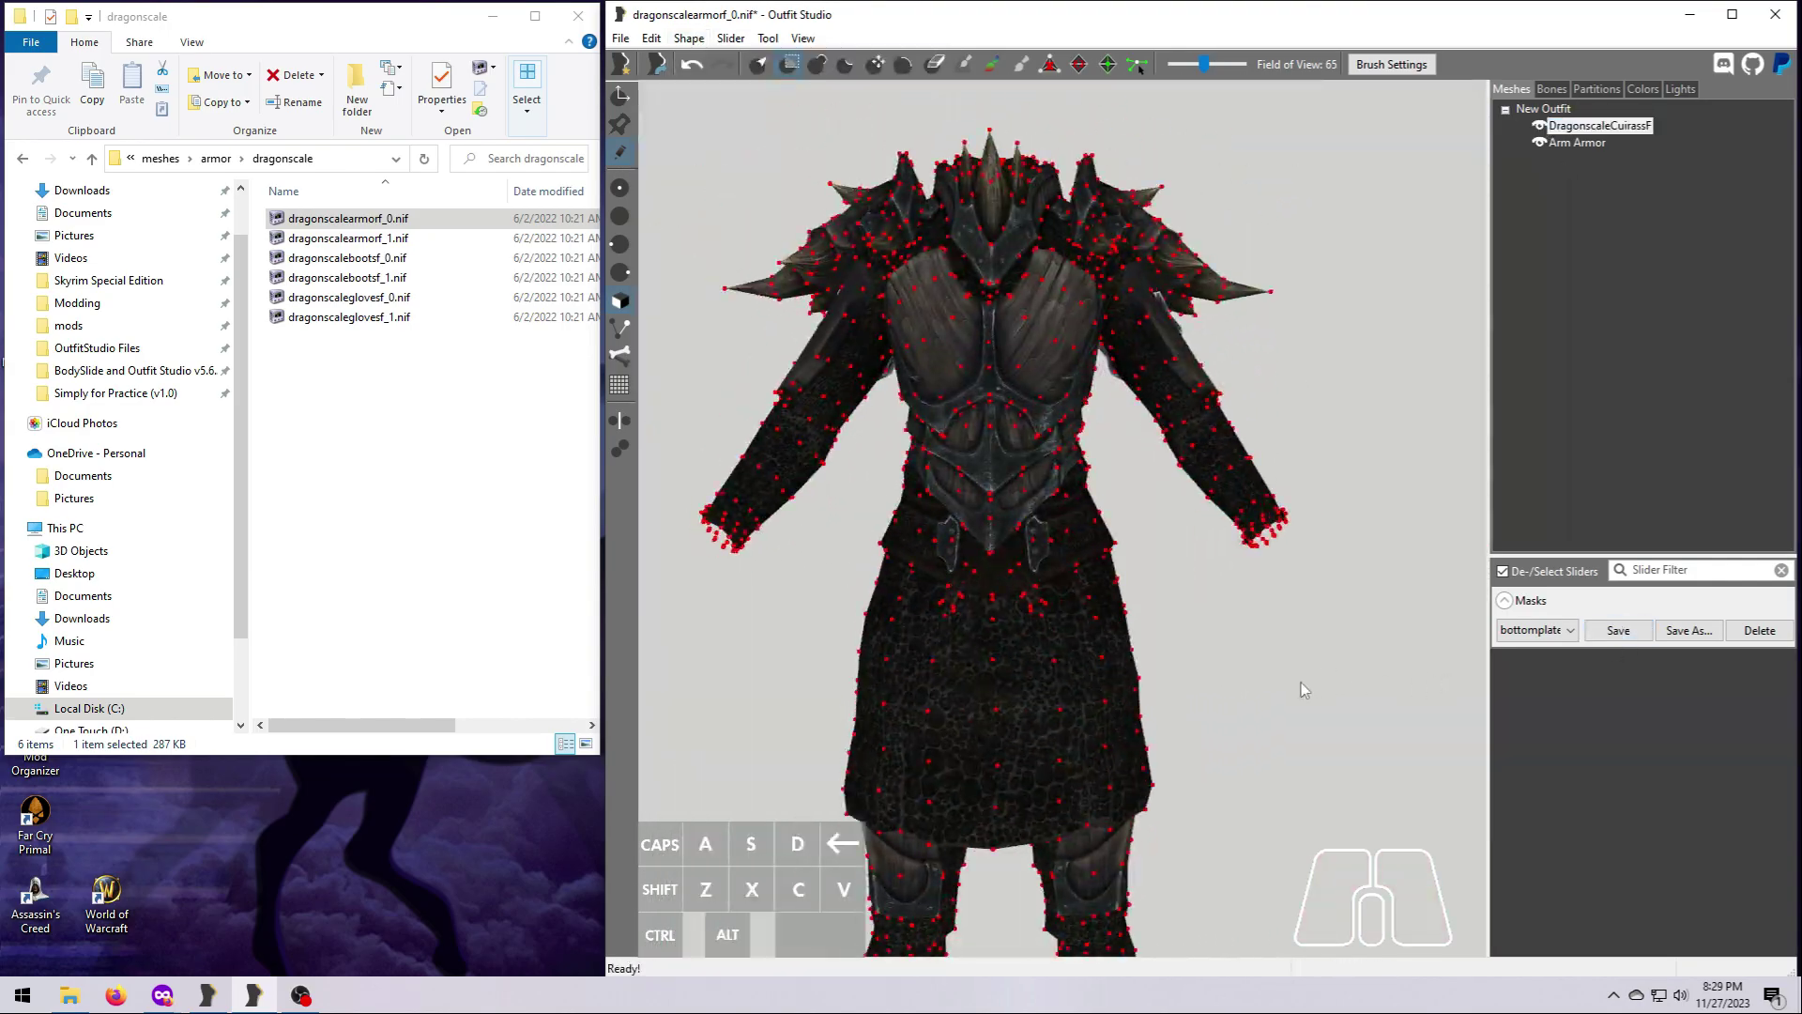
Isolate the two small straps below the belt with an inverted mask, delete their vertices, and reset the mask
scroll(1300, 683, "up", 4)
left_click(768, 39)
left_click(798, 238)
right_click_drag(1323, 773, 1299, 825)
key("d")
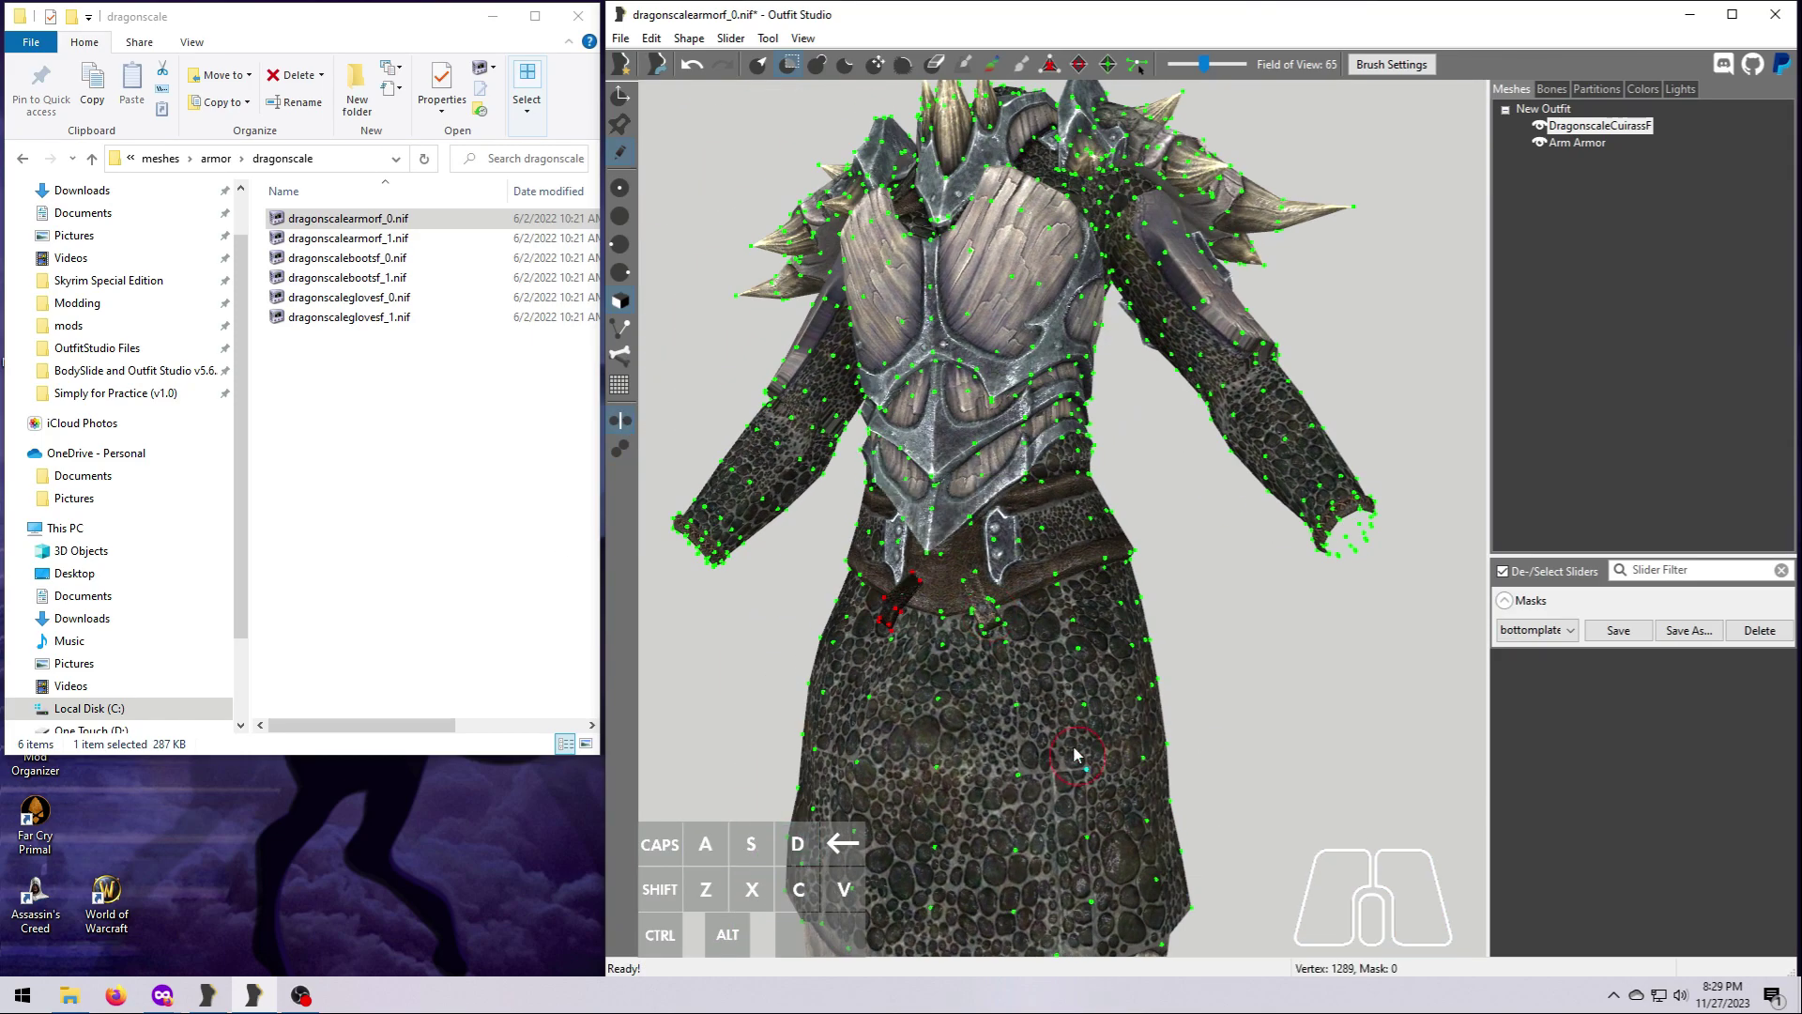
right_click_drag(1352, 794, 1378, 752)
left_click(768, 39)
left_click(804, 216)
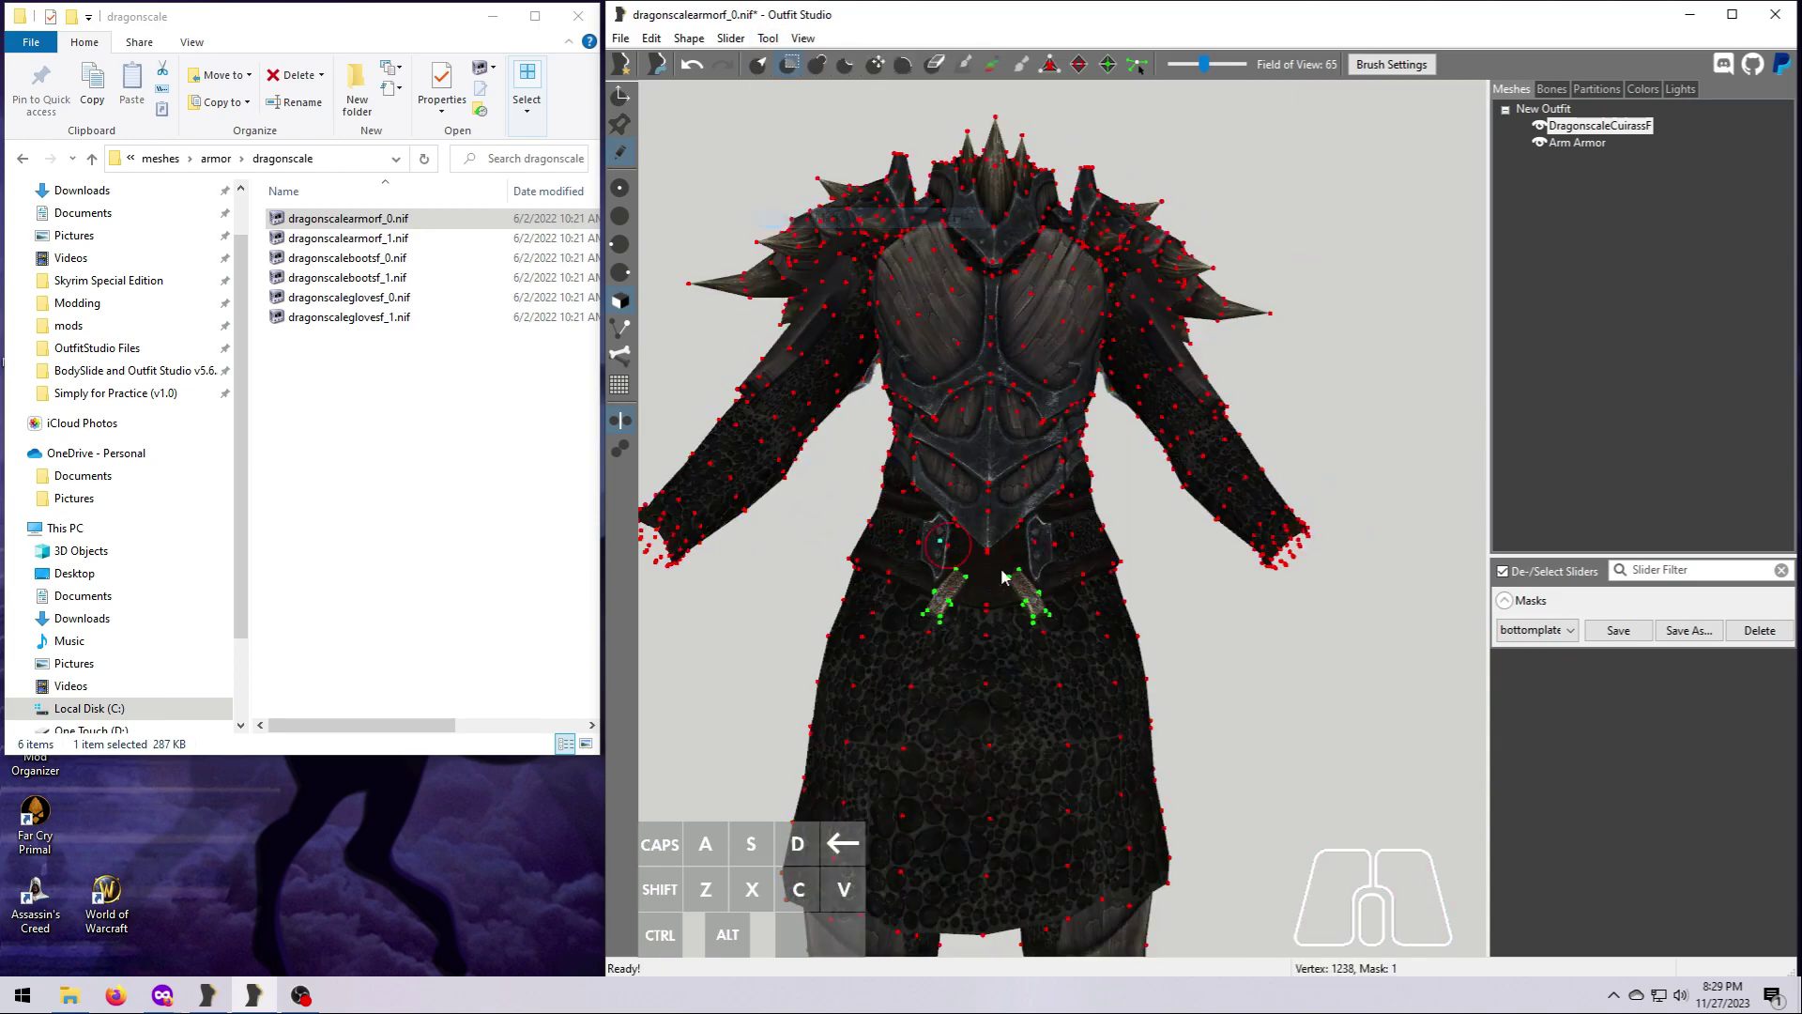
left_click(689, 39)
left_click(767, 39)
left_click(808, 209)
Compare the armor with and without the Arm Armor shape, and leave that shape hidden
right_click_drag(1171, 815, 1221, 772)
left_click(1540, 143)
right_click_drag(1305, 602, 995, 624)
left_click(1534, 141)
left_click(1534, 141)
right_click_drag(1306, 617, 1263, 620)
left_click(1537, 143)
right_click_drag(1230, 713, 1534, 734)
Export the DragonscaleCuirassF shape to NIF in the demo Other folder as NewDragonscaleF_A
right_click(1584, 122)
mouse_move(1577, 134)
left_click(1441, 139)
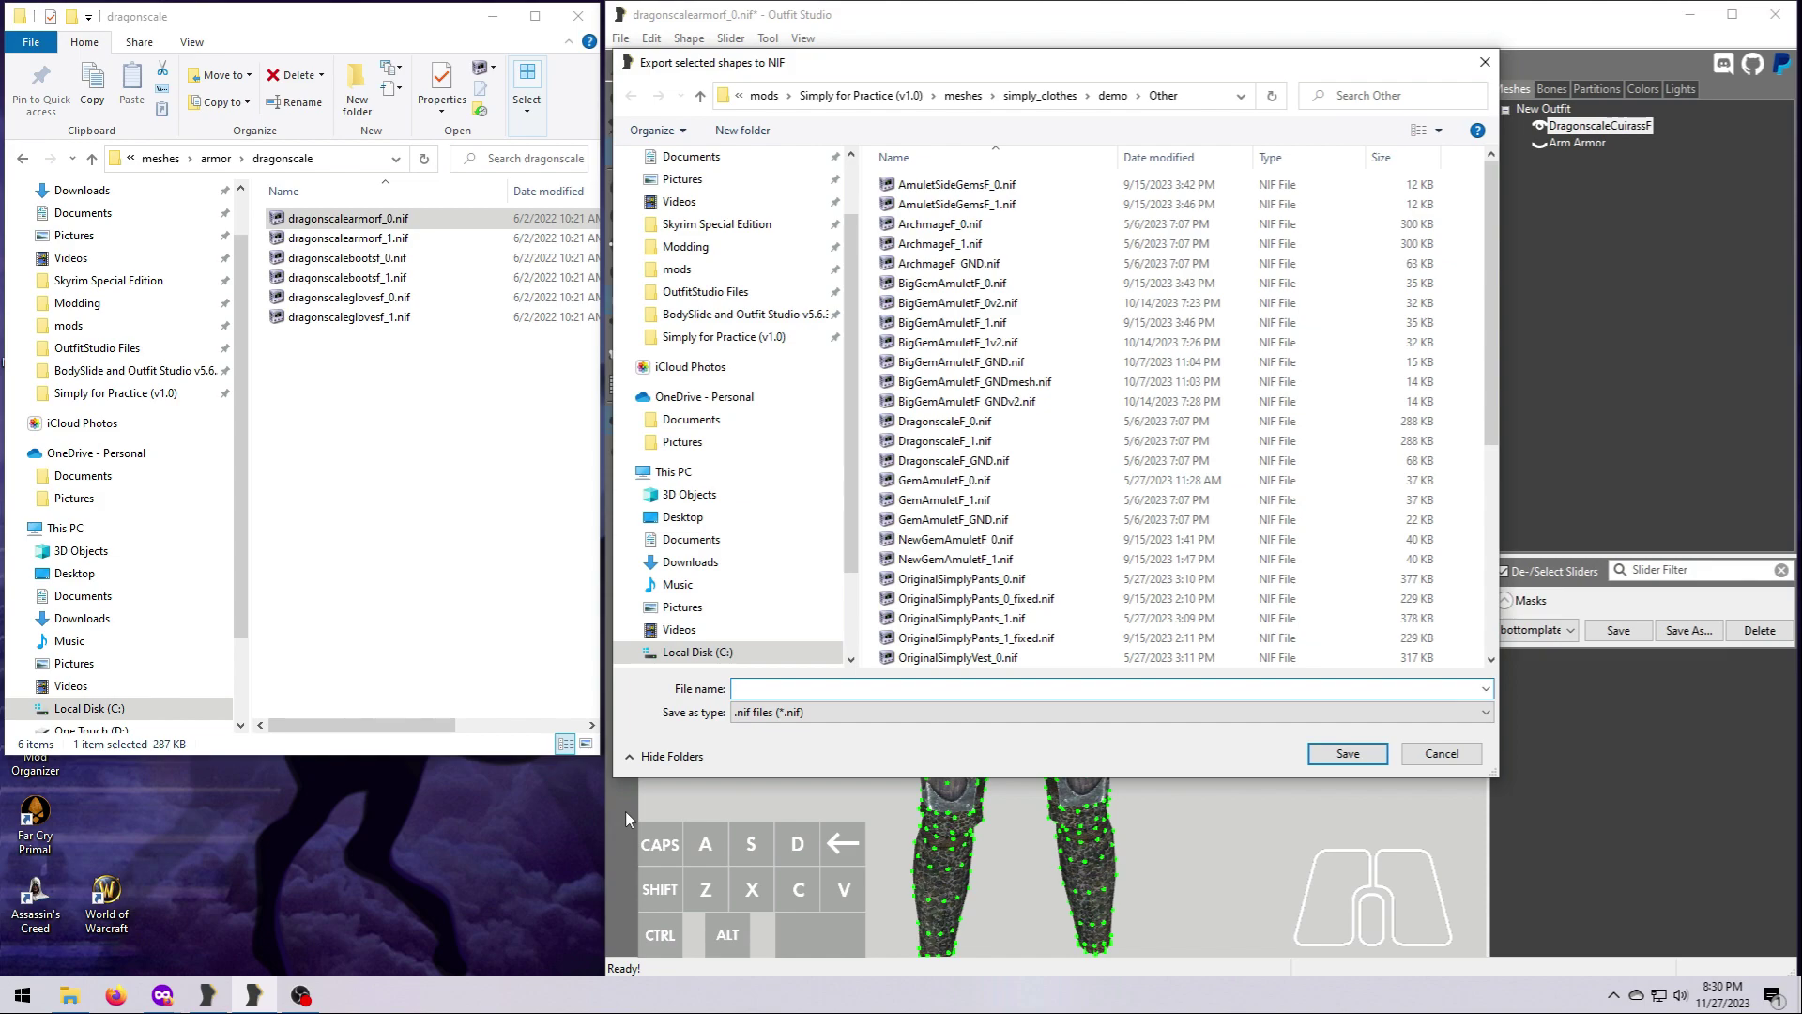
type("NewDragonscaleF_A")
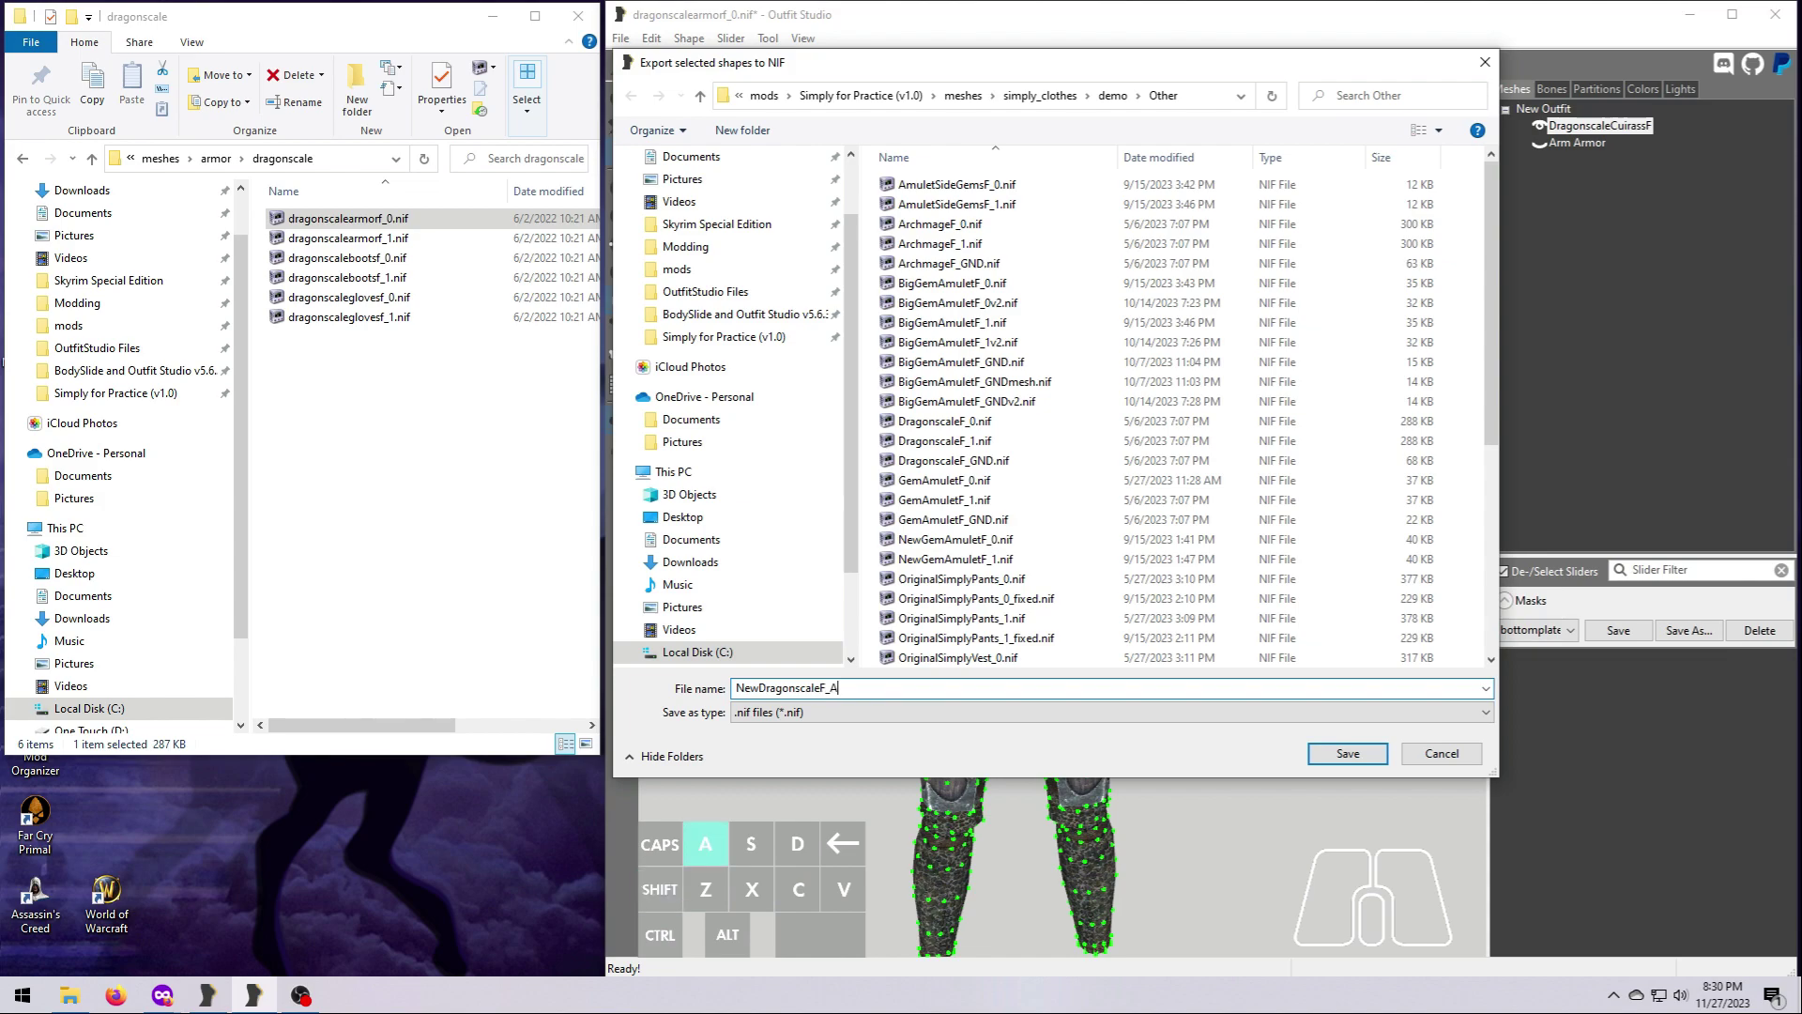
key("Return")
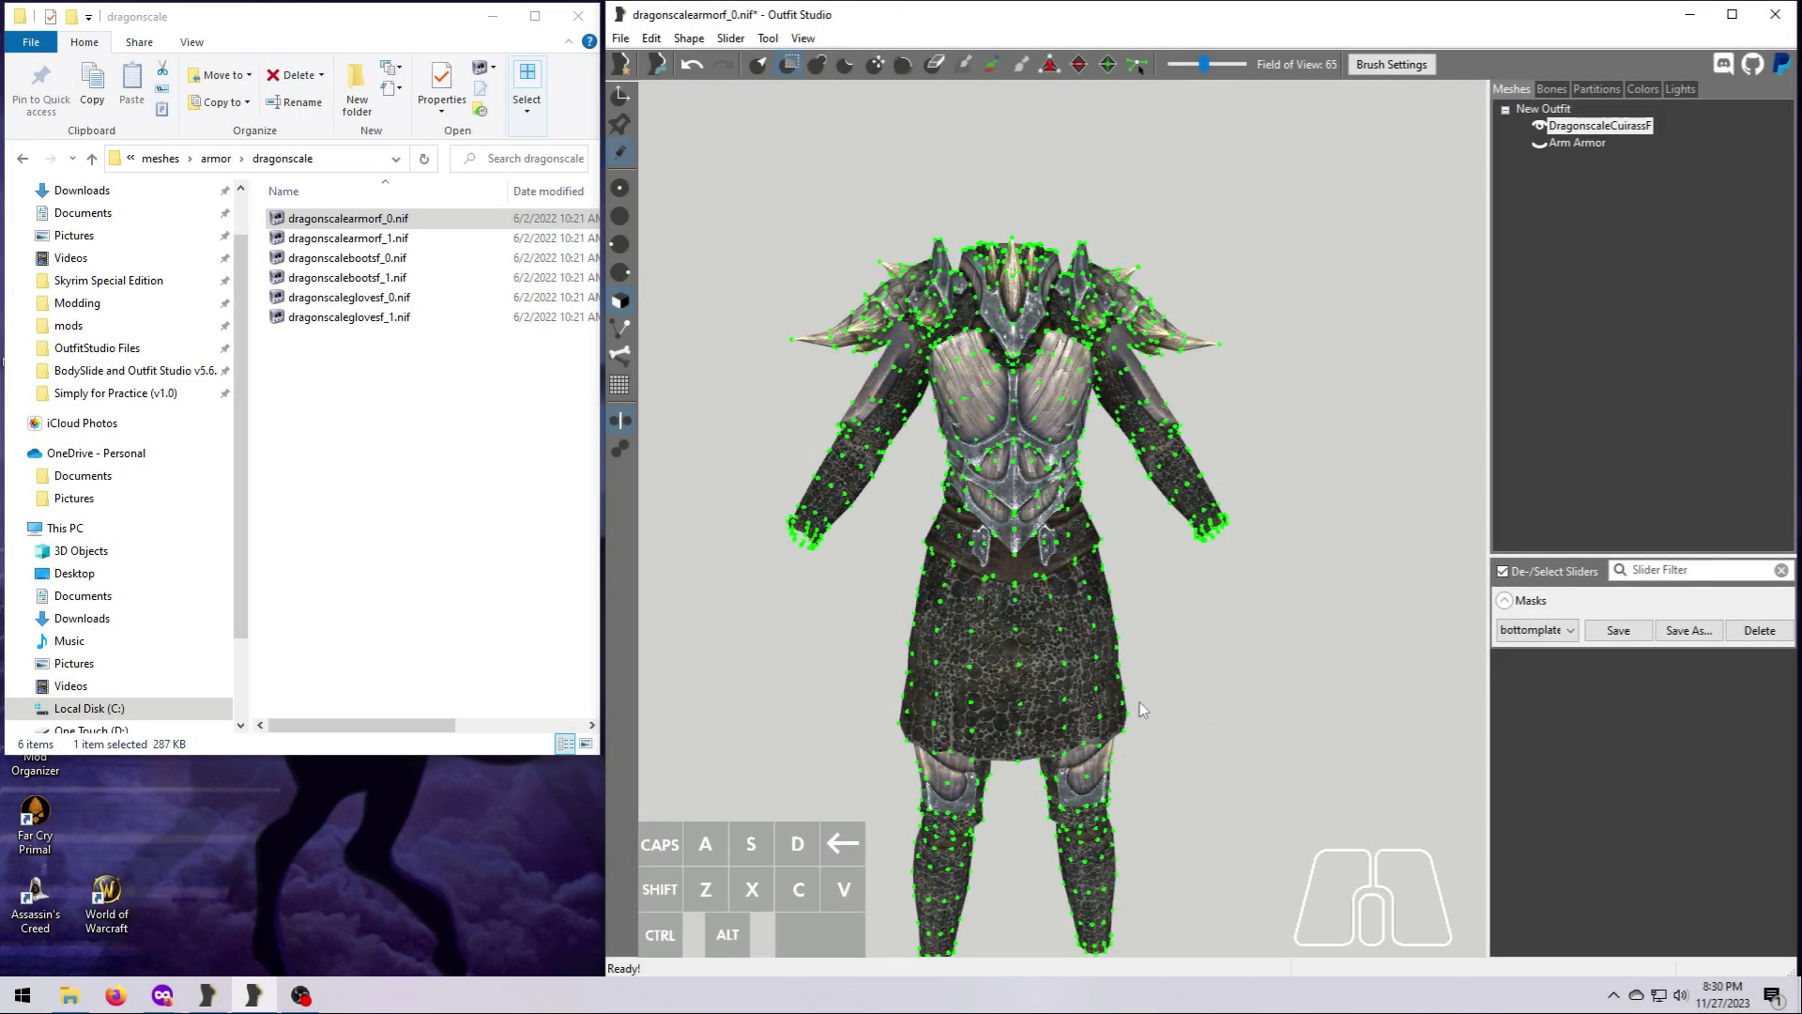
Mask both shoulder pads and separate their vertices into a new shape named shoulders
scroll(1139, 709, "up", 3)
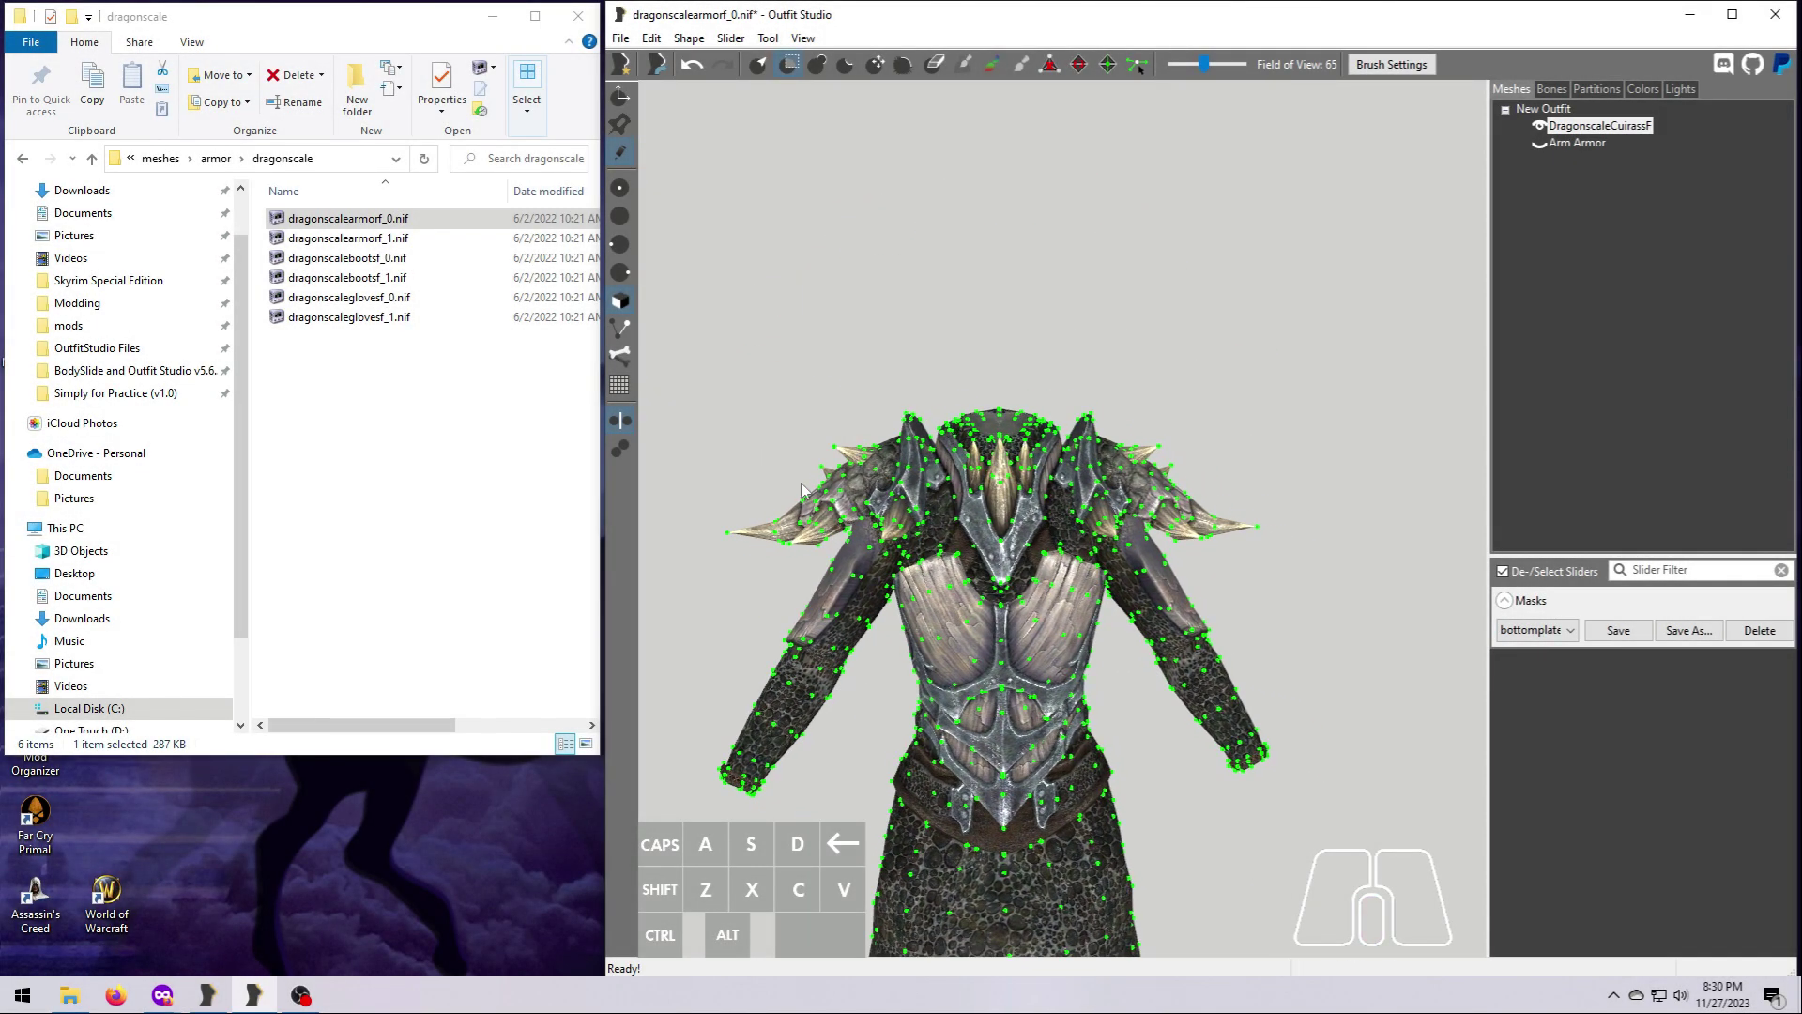
mouse_move(1264, 876)
right_mouse_down()
mouse_move(1363, 924)
mouse_move(1502, 922)
right_mouse_up()
right_click_drag(1238, 571, 1286, 846)
left_click(834, 448)
key("d")
left_click(688, 38)
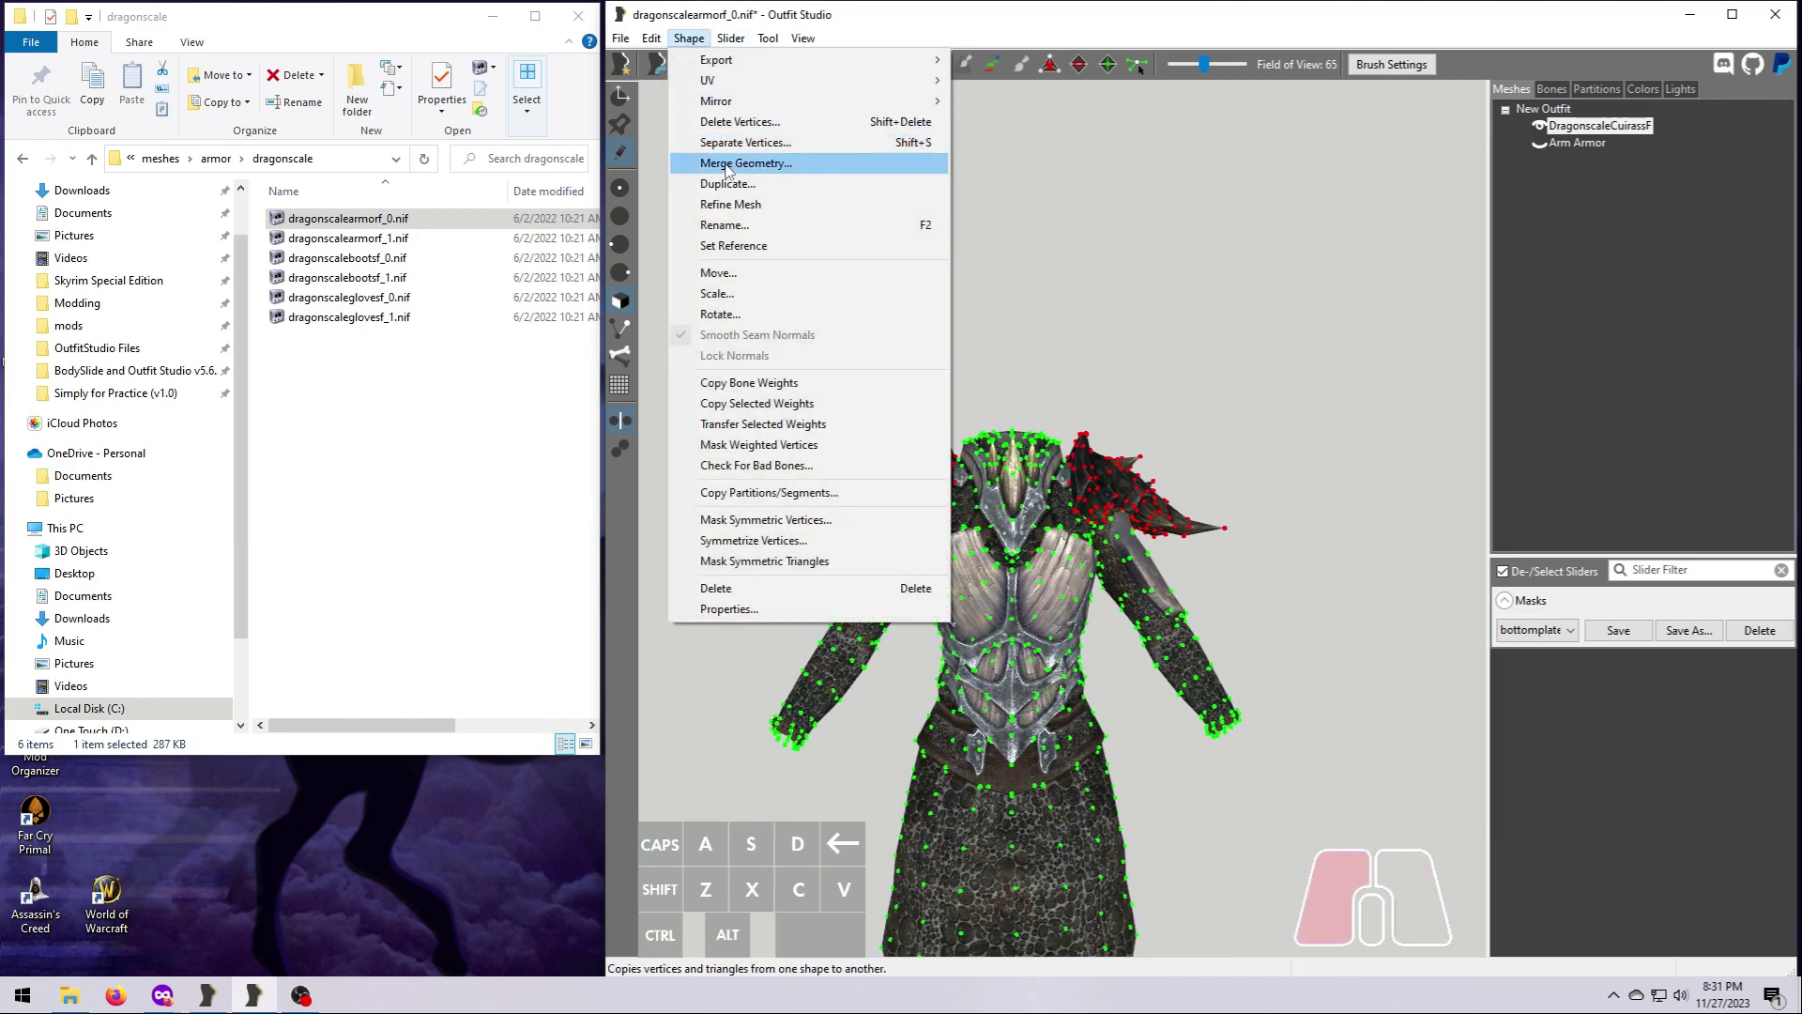
left_click(745, 142)
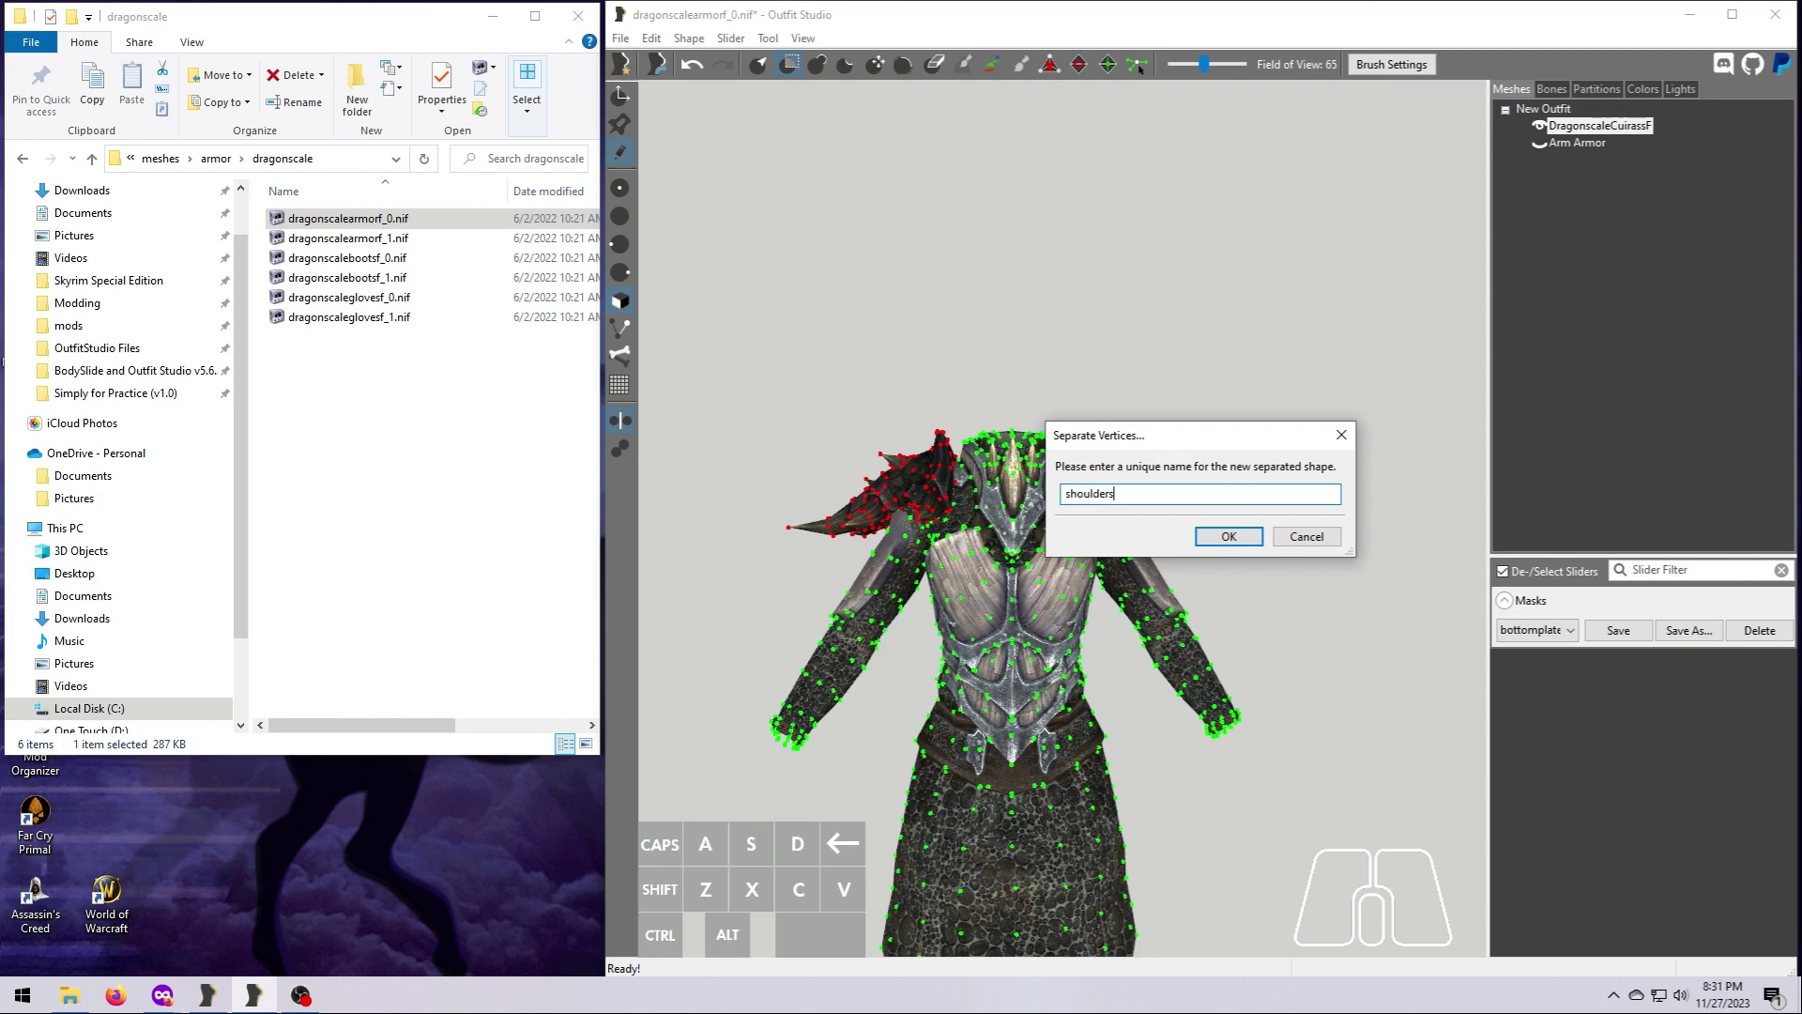
key("Return")
Try repositioning the shoulders shape with the transform gizmo, and undo the change
left_click(1564, 167)
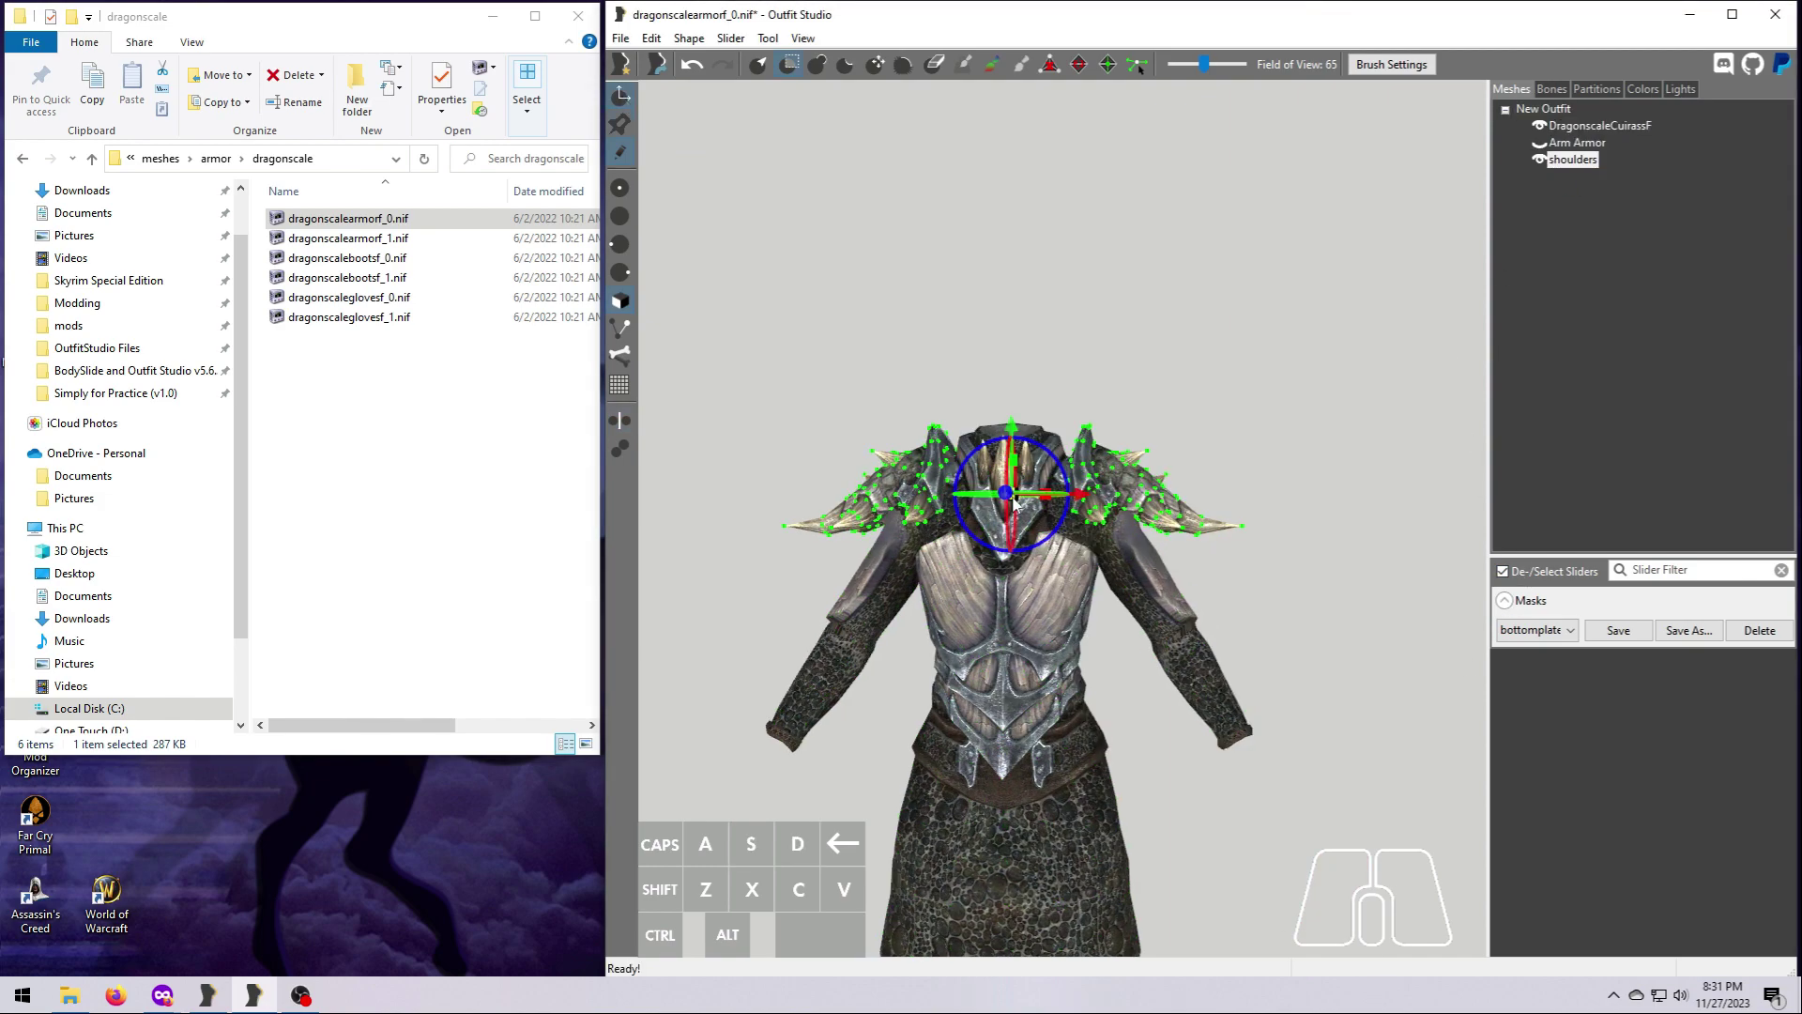
left_click_drag(1011, 495, 841, 786)
scroll(840, 786, "up", 3)
left_click_drag(1007, 523, 1004, 502)
left_click_drag(1043, 562, 1030, 563)
left_click(691, 65)
Mask one shoulder pad and scale the shoulders shape down uniformly with Scale Shape
right_click_drag(788, 357, 1126, 385)
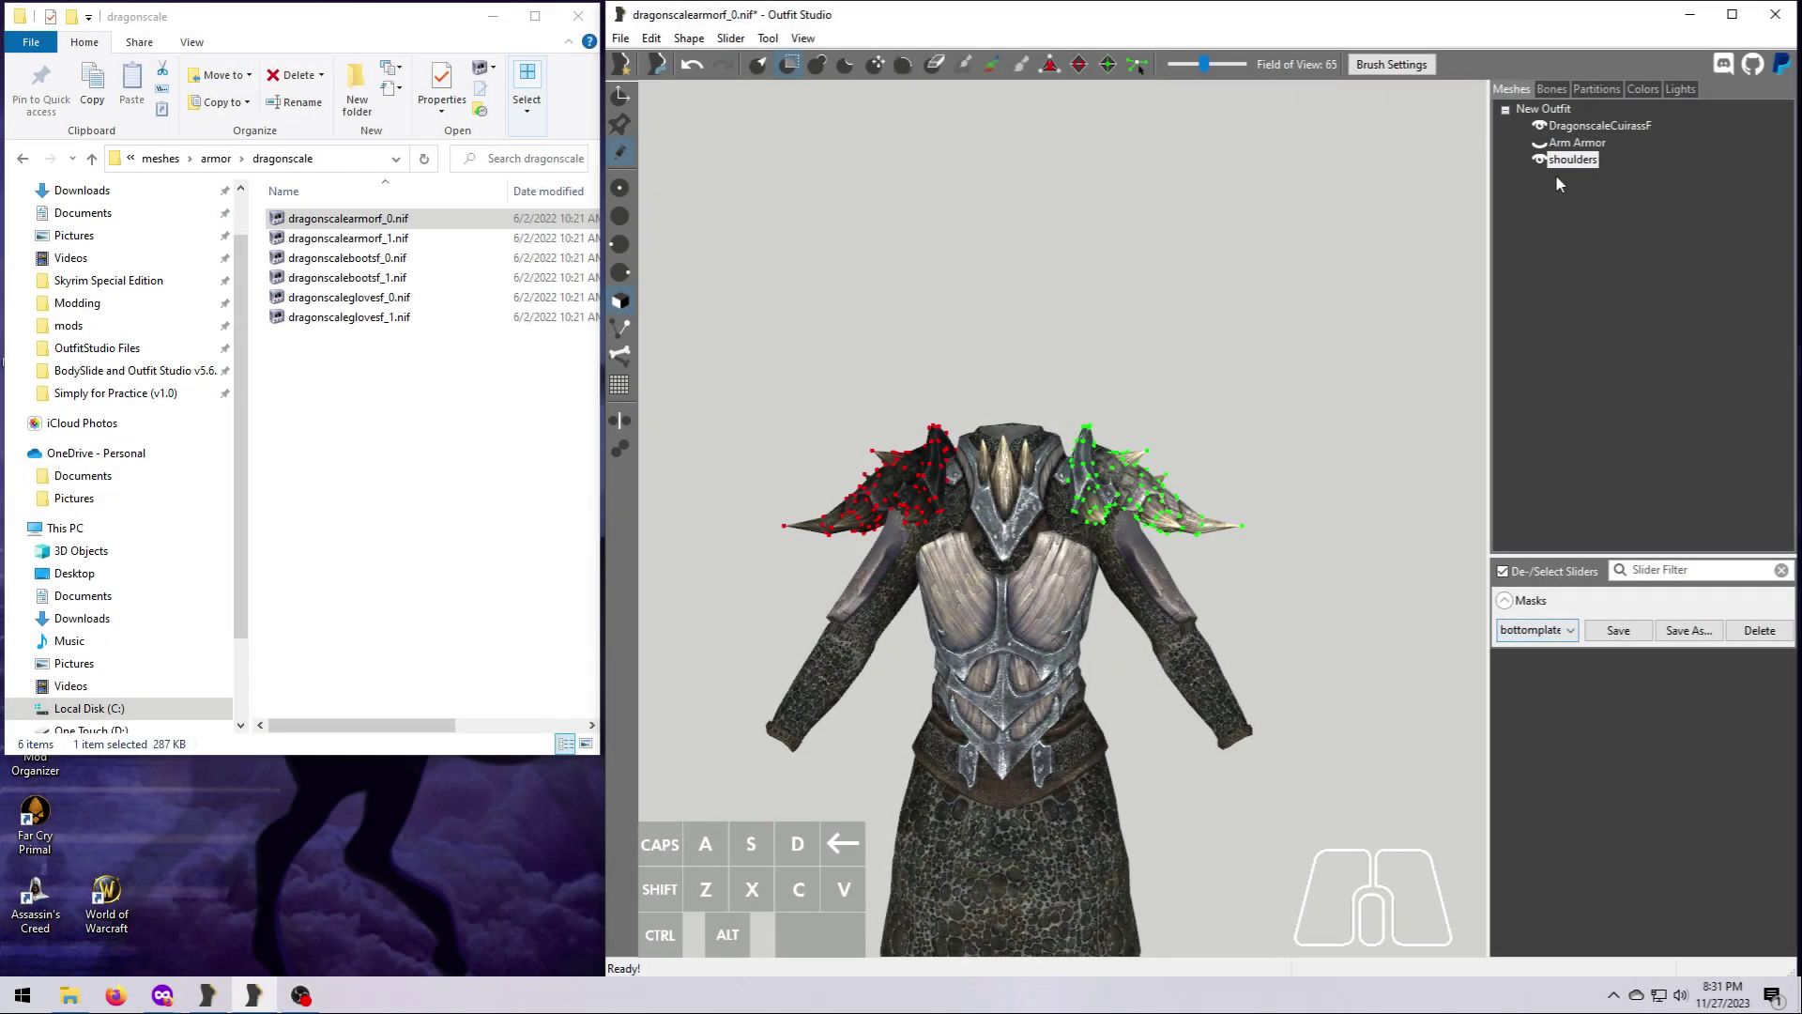
right_click(1577, 162)
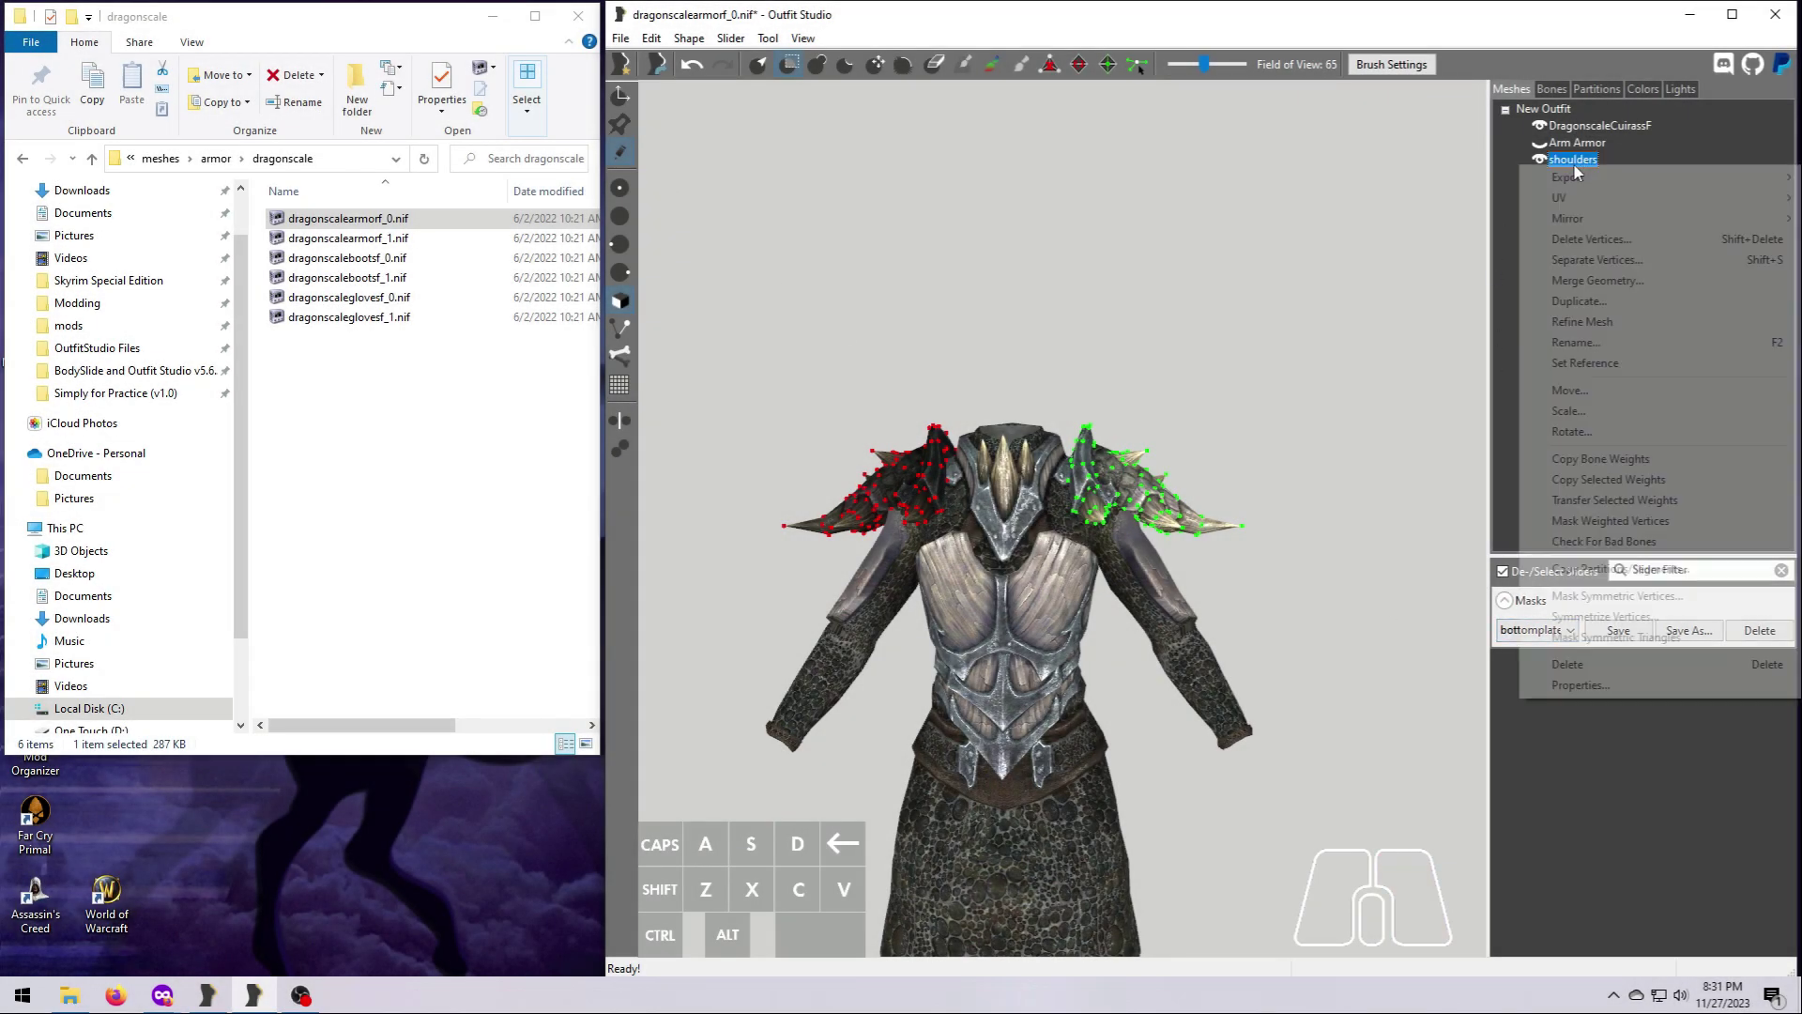
left_click(1596, 409)
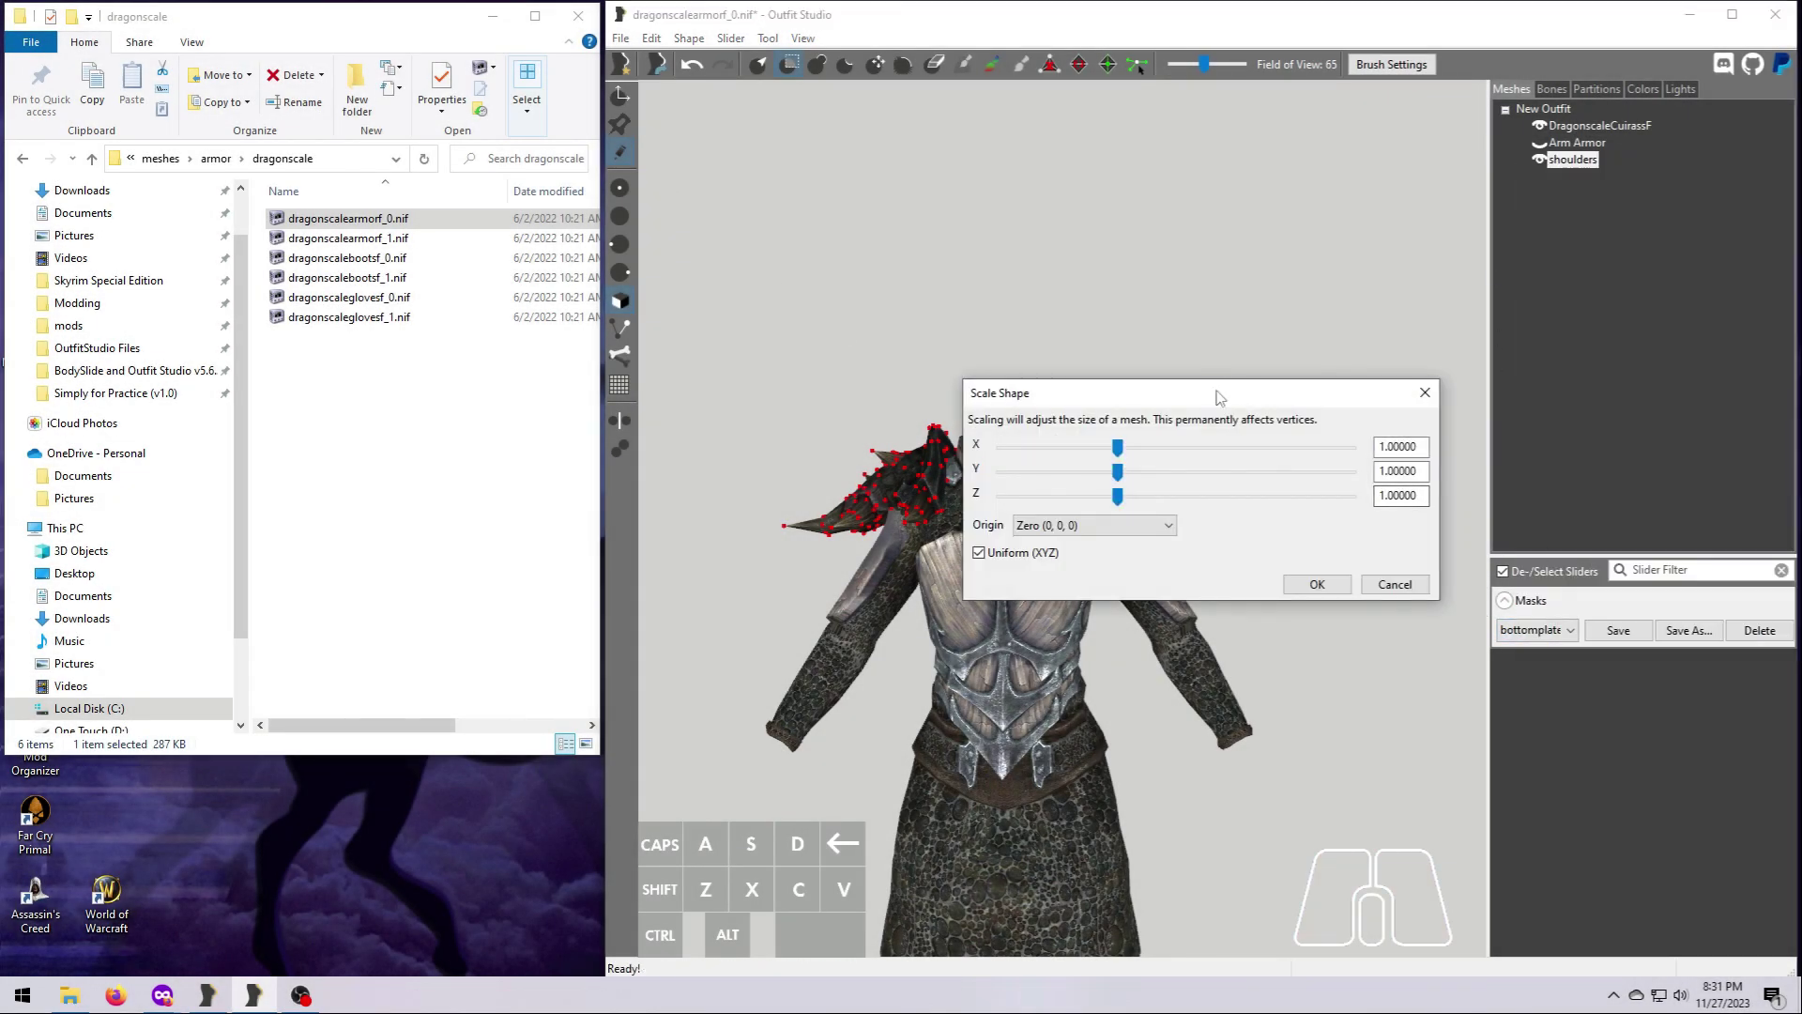
left_click_drag(1219, 396, 972, 151)
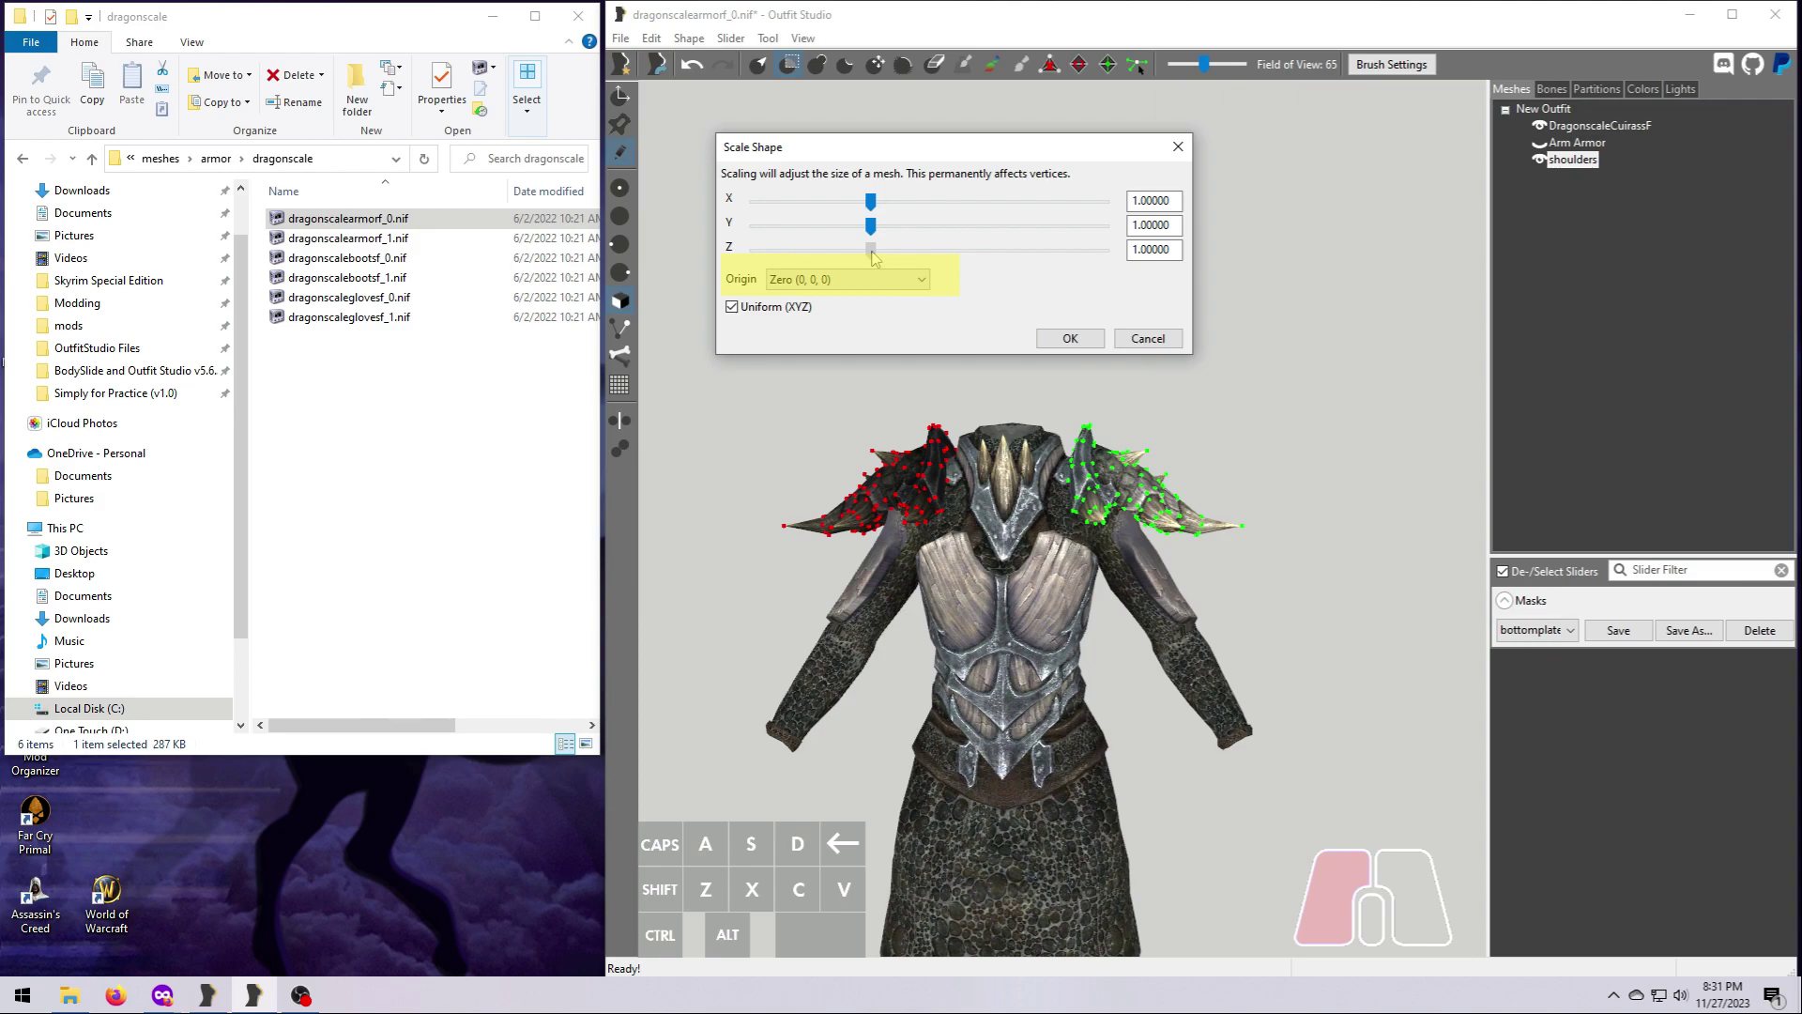
left_click_drag(873, 257, 838, 253)
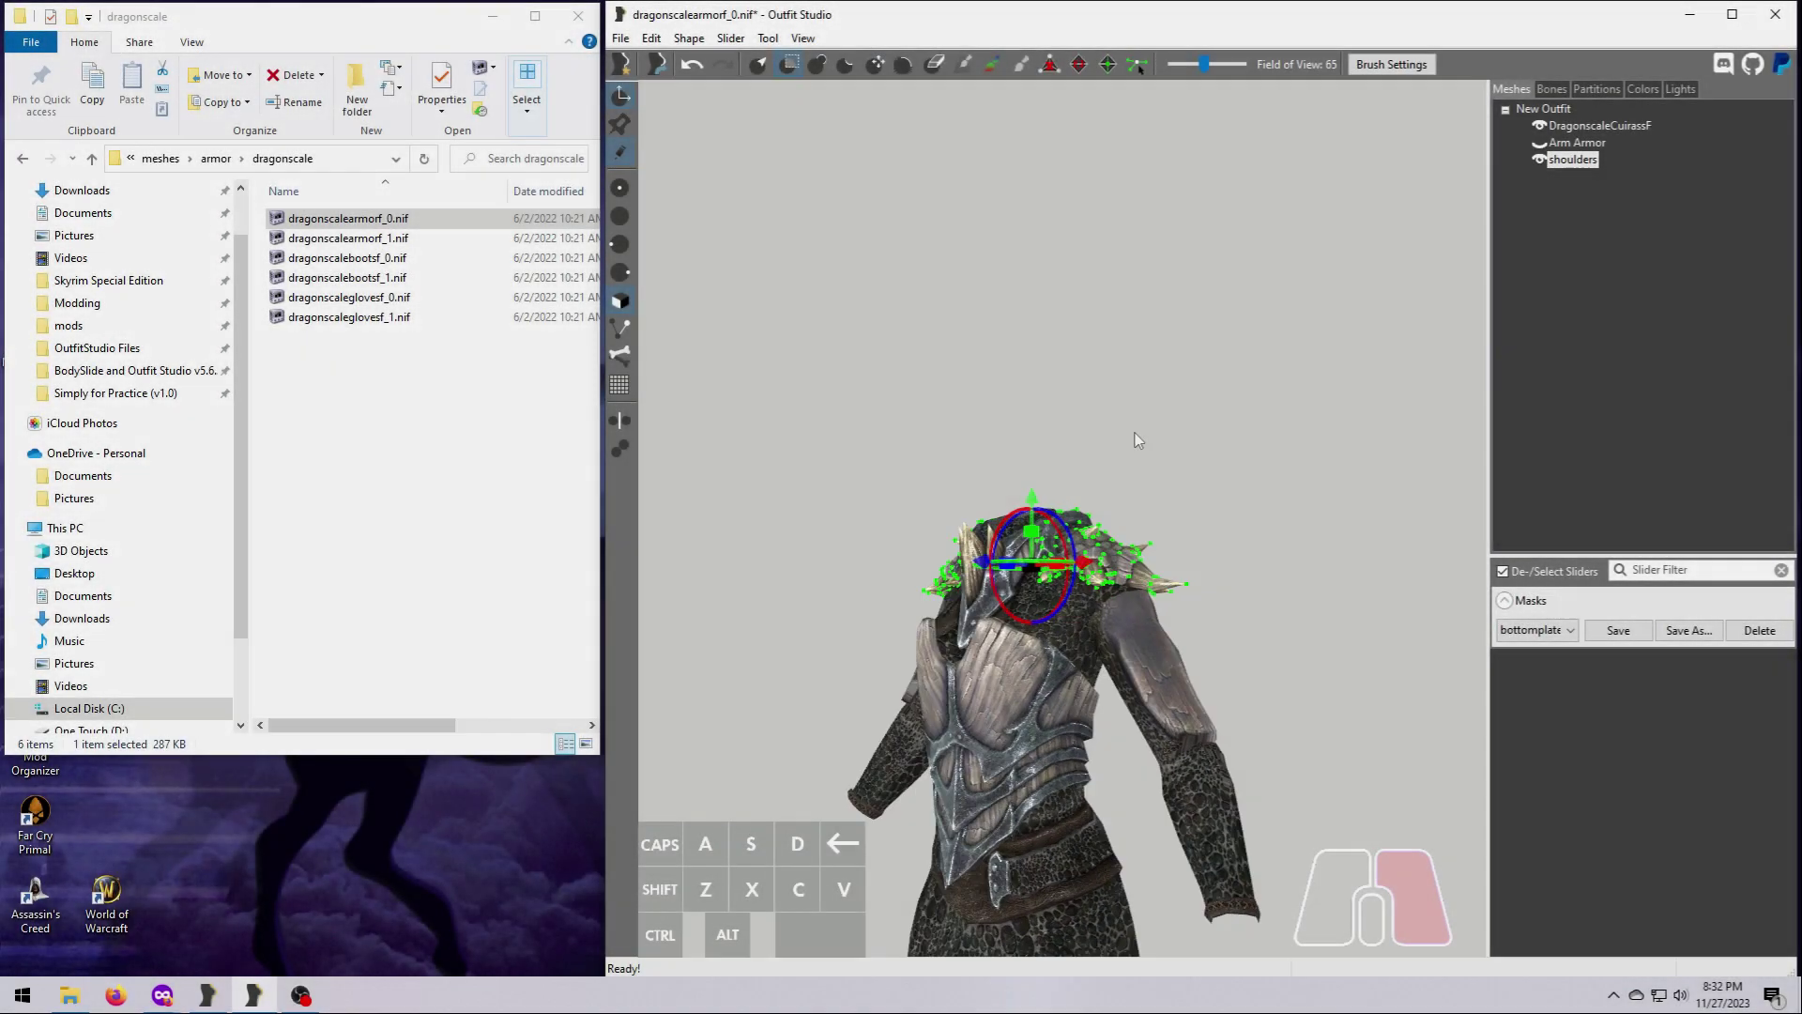
left_click_drag(1142, 446, 1012, 495)
Compare the armor with the shoulders shape hidden, in wireframe, and fully visible, leaving it visible without the transform gizmo
left_click(1539, 160)
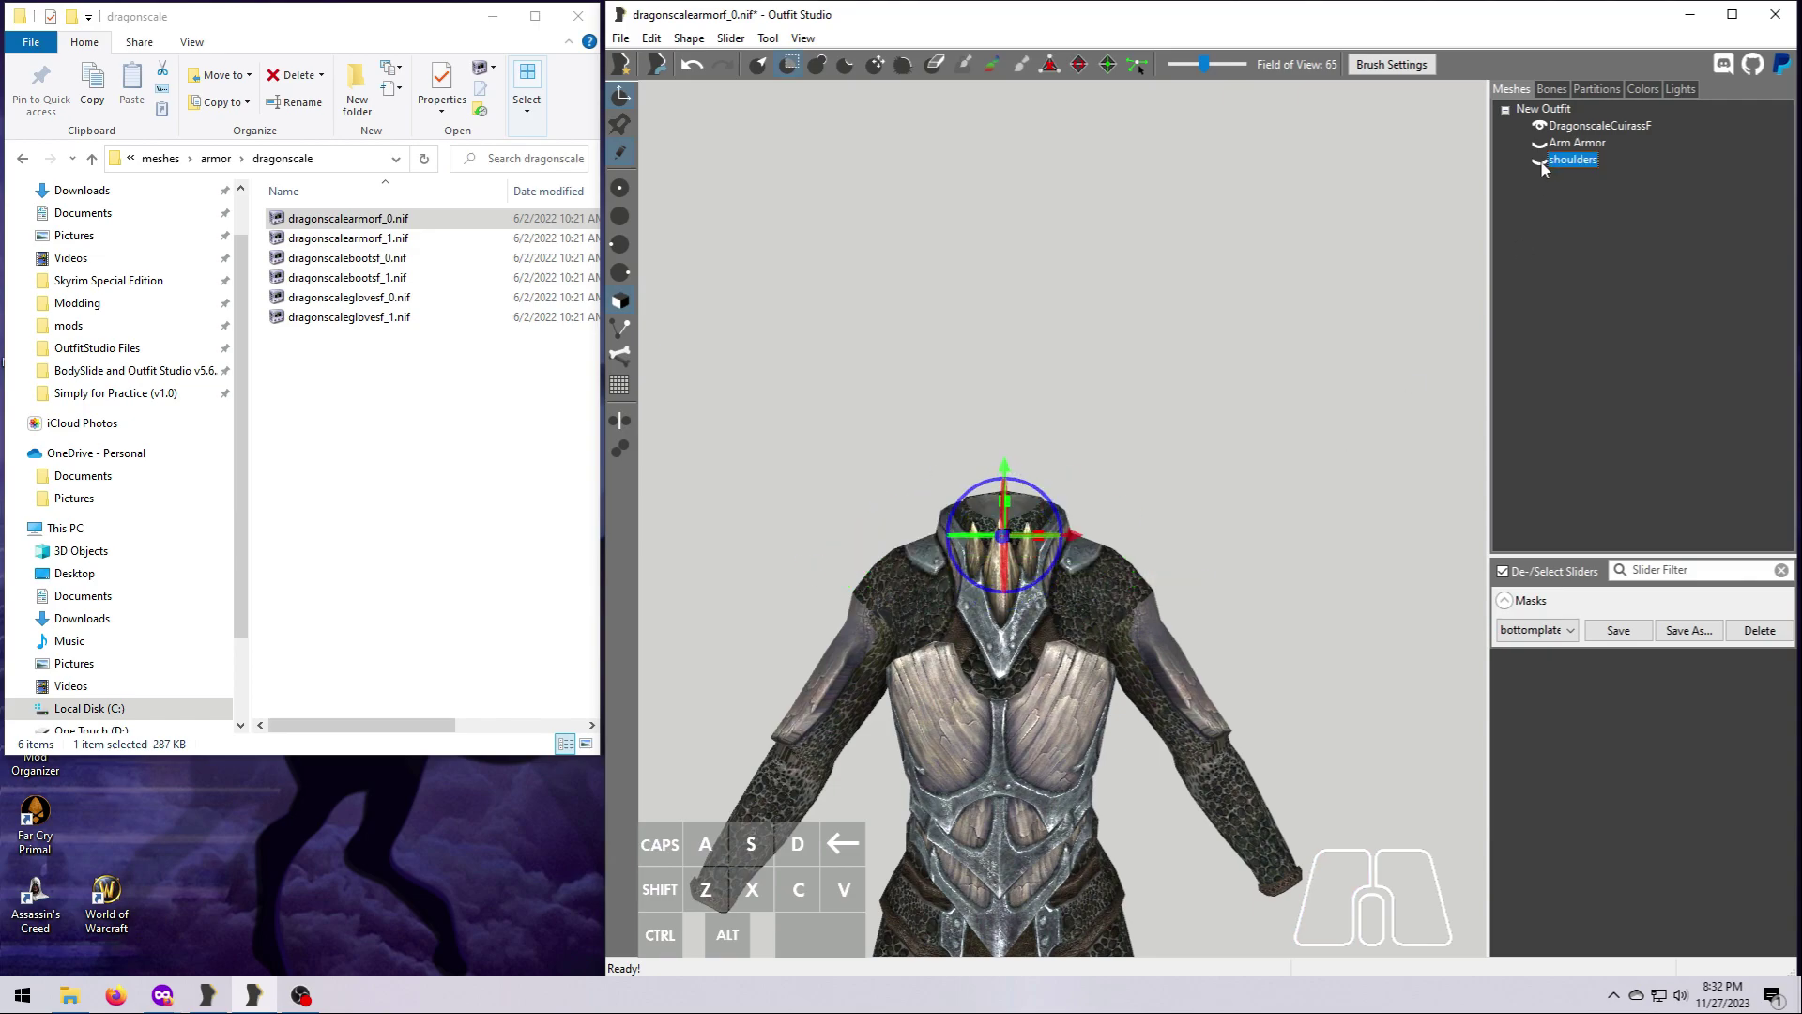
left_click(1539, 160)
scroll(976, 504, "up", 3)
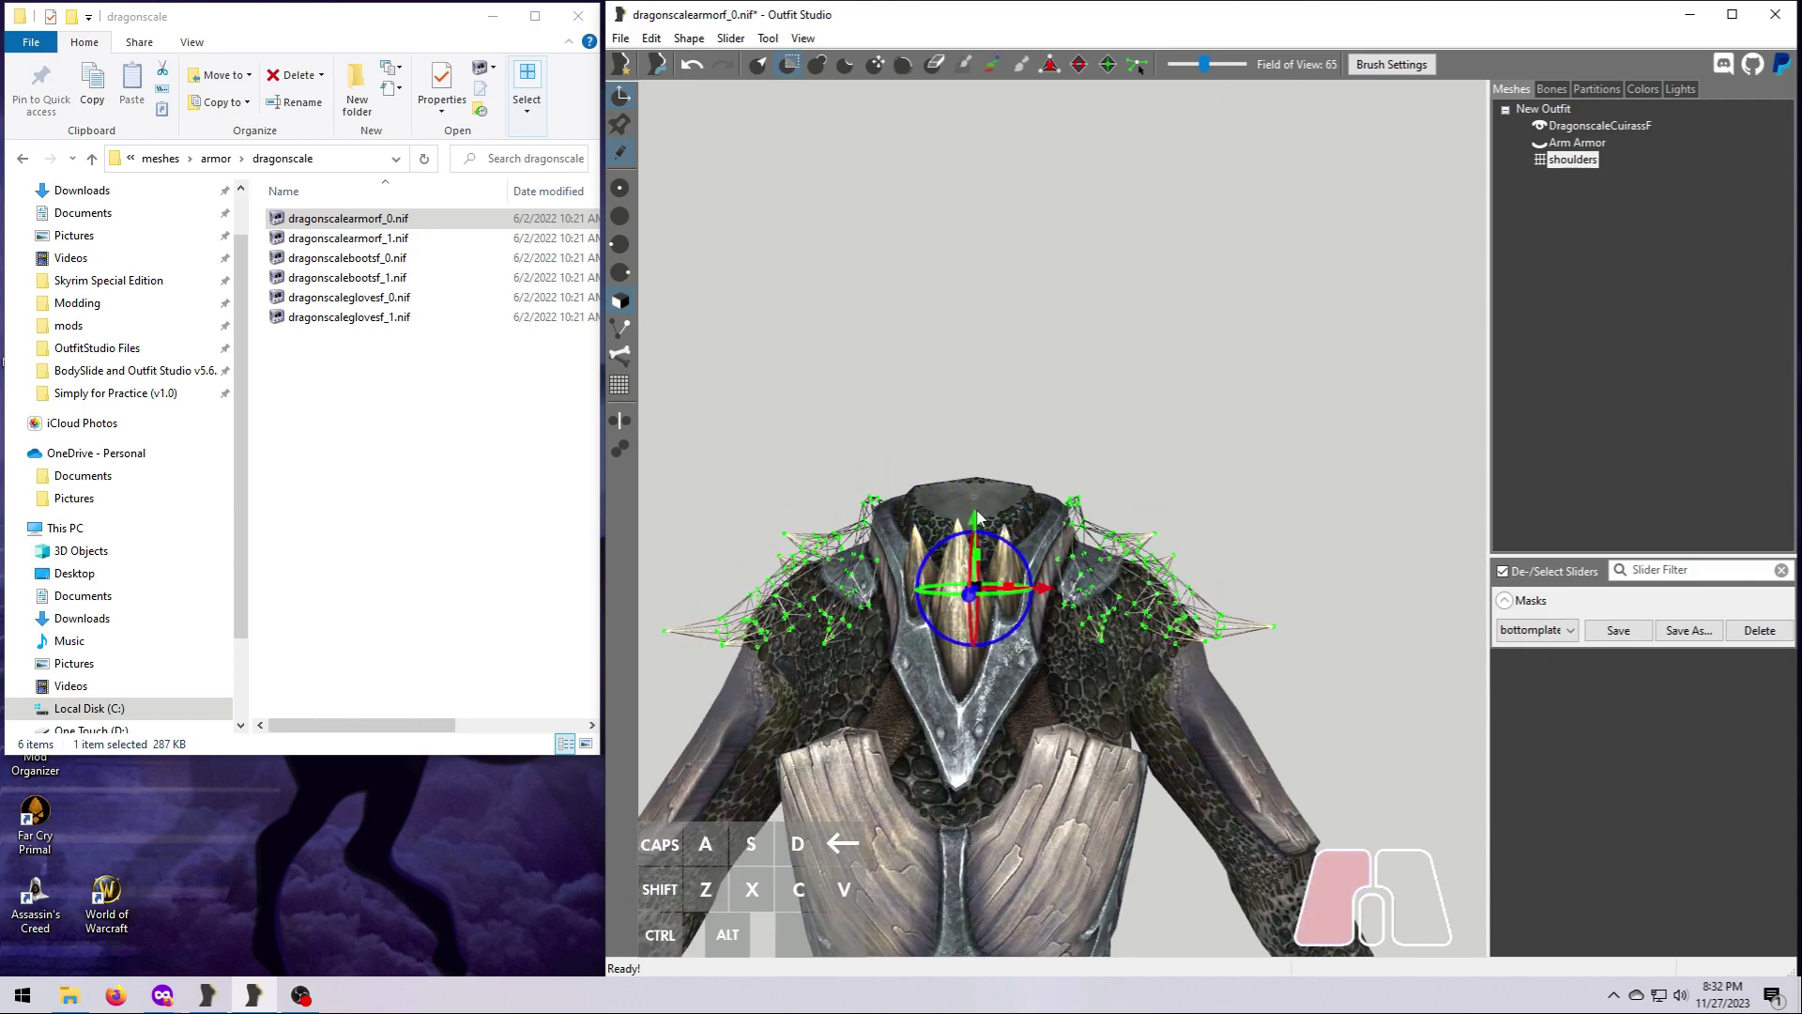
scroll(1241, 552, "down", 5)
left_click(1539, 159)
mouse_move(1333, 521)
right_mouse_down()
mouse_move(1295, 522)
mouse_move(1348, 520)
right_mouse_up()
key("t")
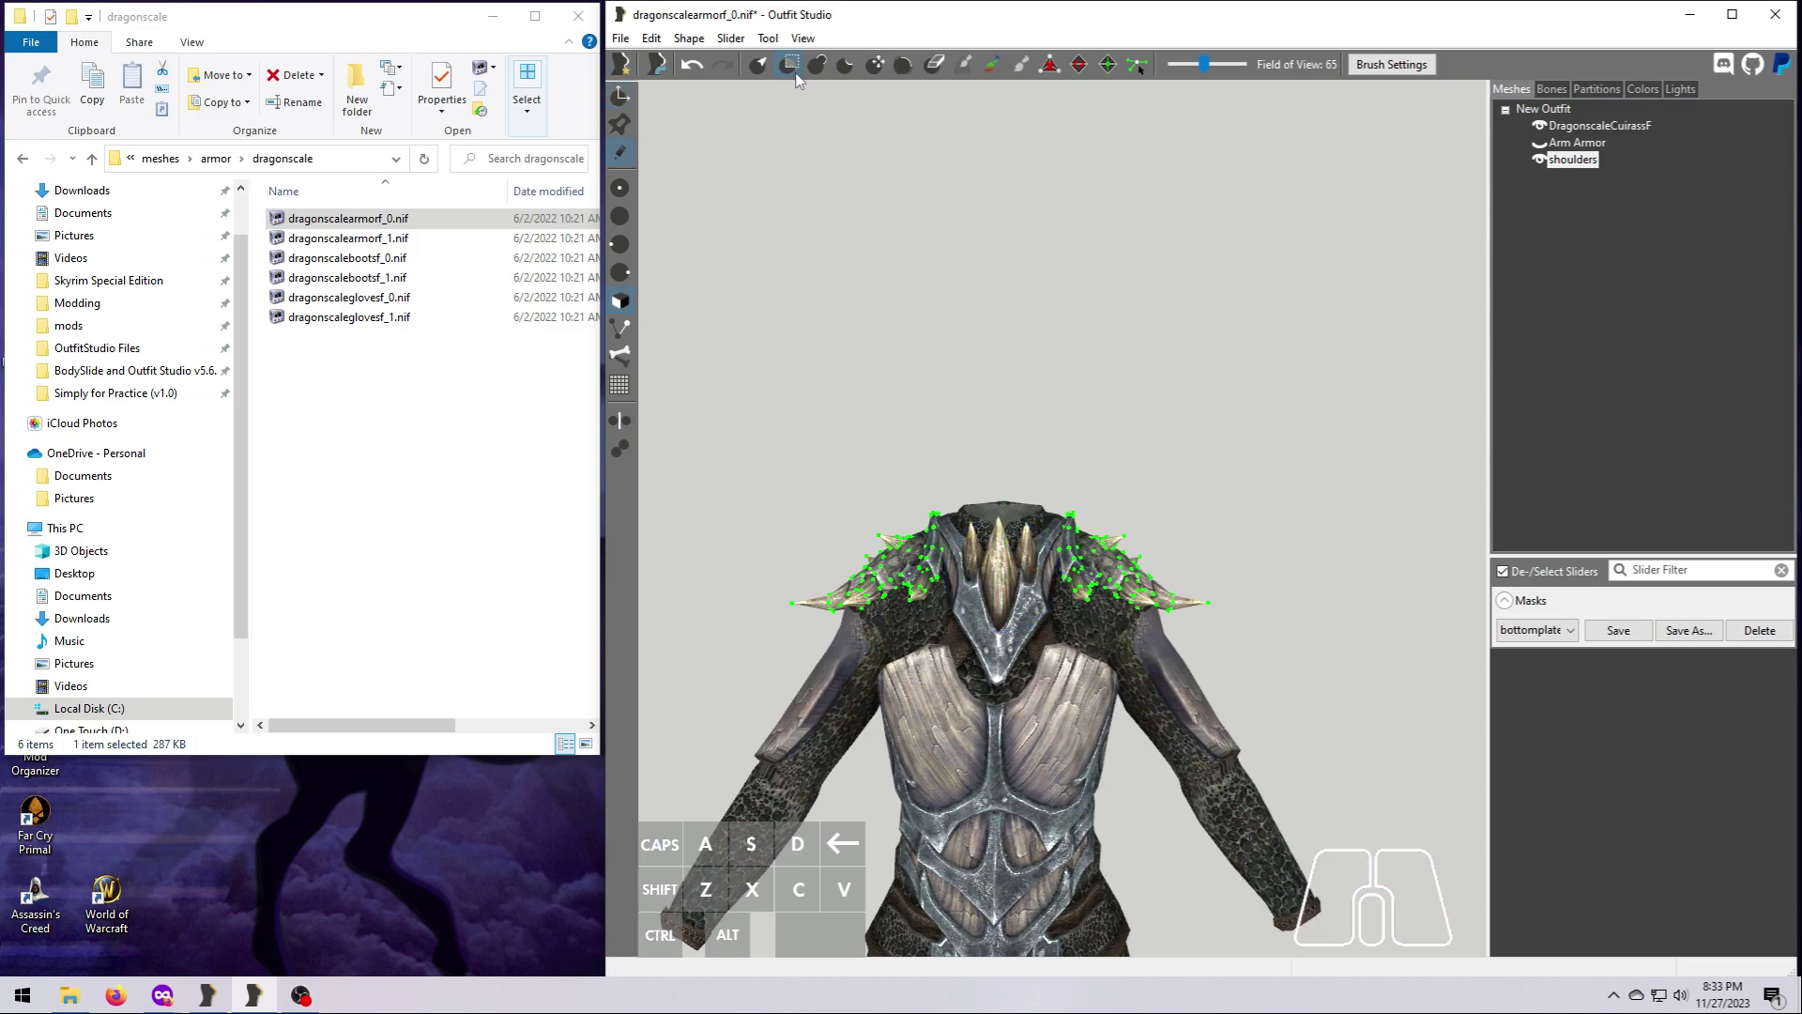
Mask one entire shoulder pad of the shoulders shape, growing the mask until it covers the whole pad
right_click_drag(868, 567, 1033, 580)
right_click_drag(1408, 685, 1290, 690)
key("ctrl+plus")
key("ctrl+plus")
key("ctrl+plus")
key("ctrl+plus")
key("ctrl+plus")
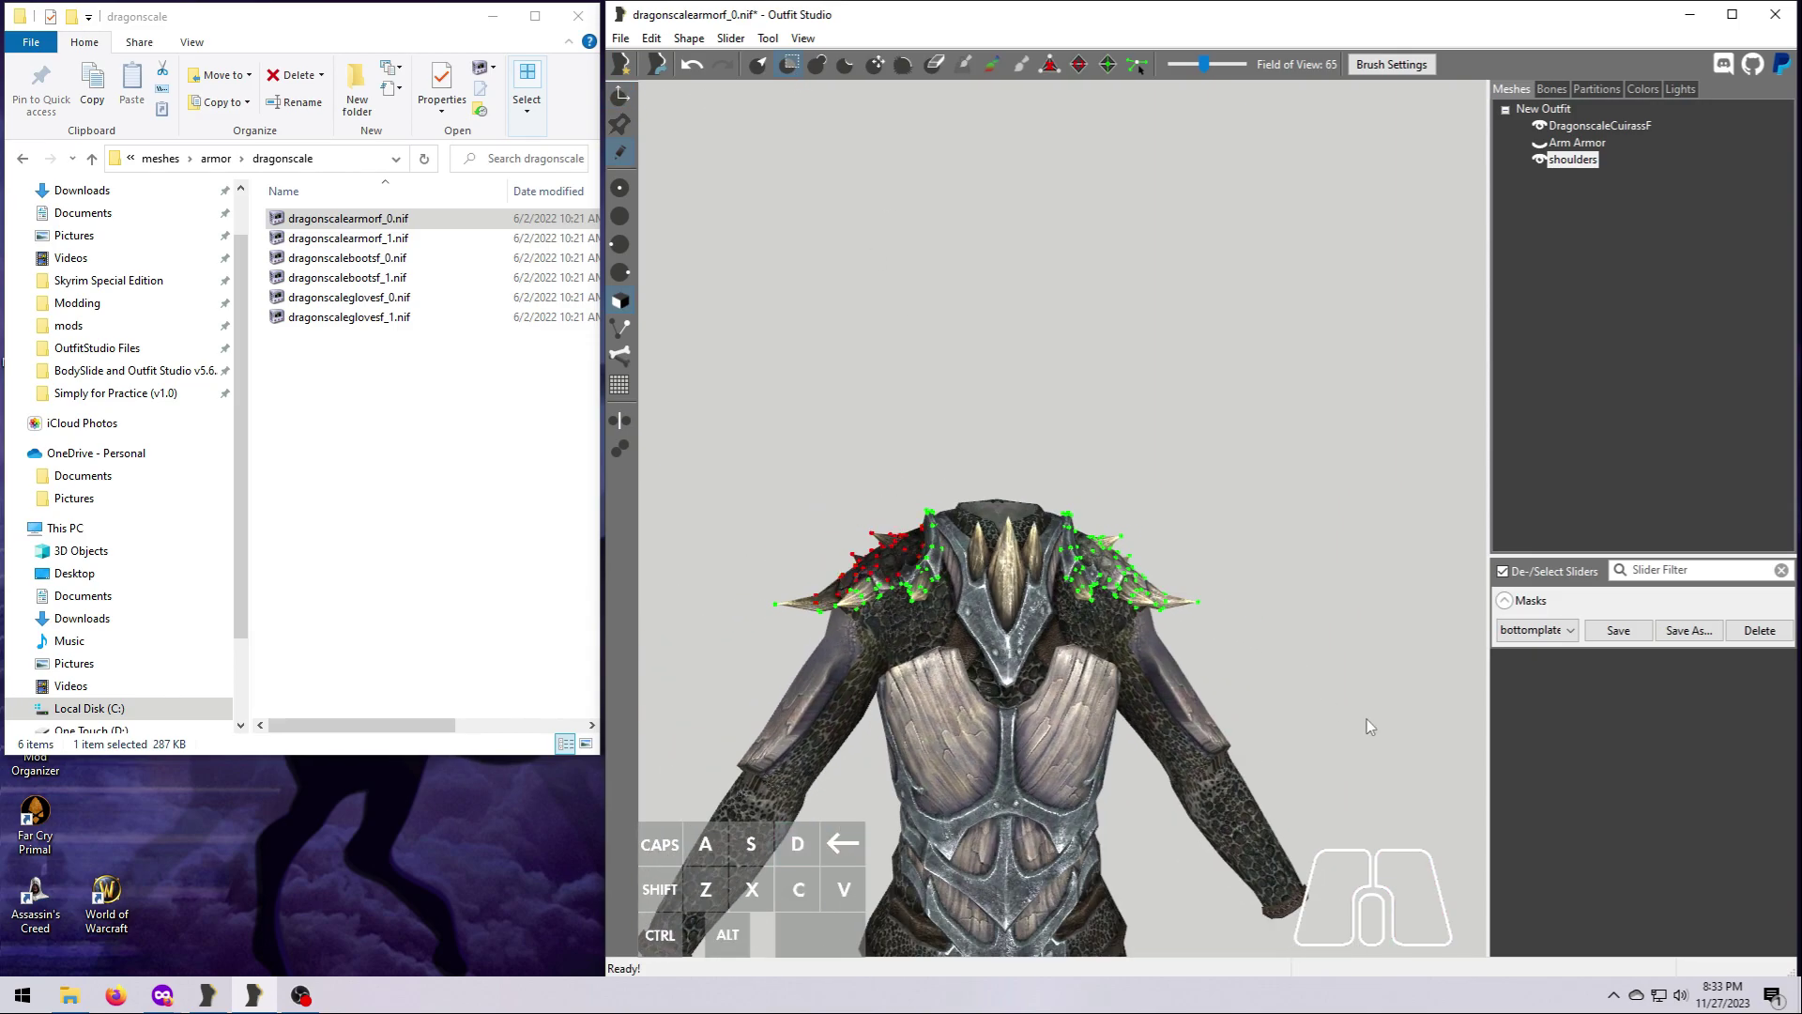
Move the unmasked shoulder pad by -1.3 on the X axis with Move Shape
right_click(1584, 181)
left_click(1576, 386)
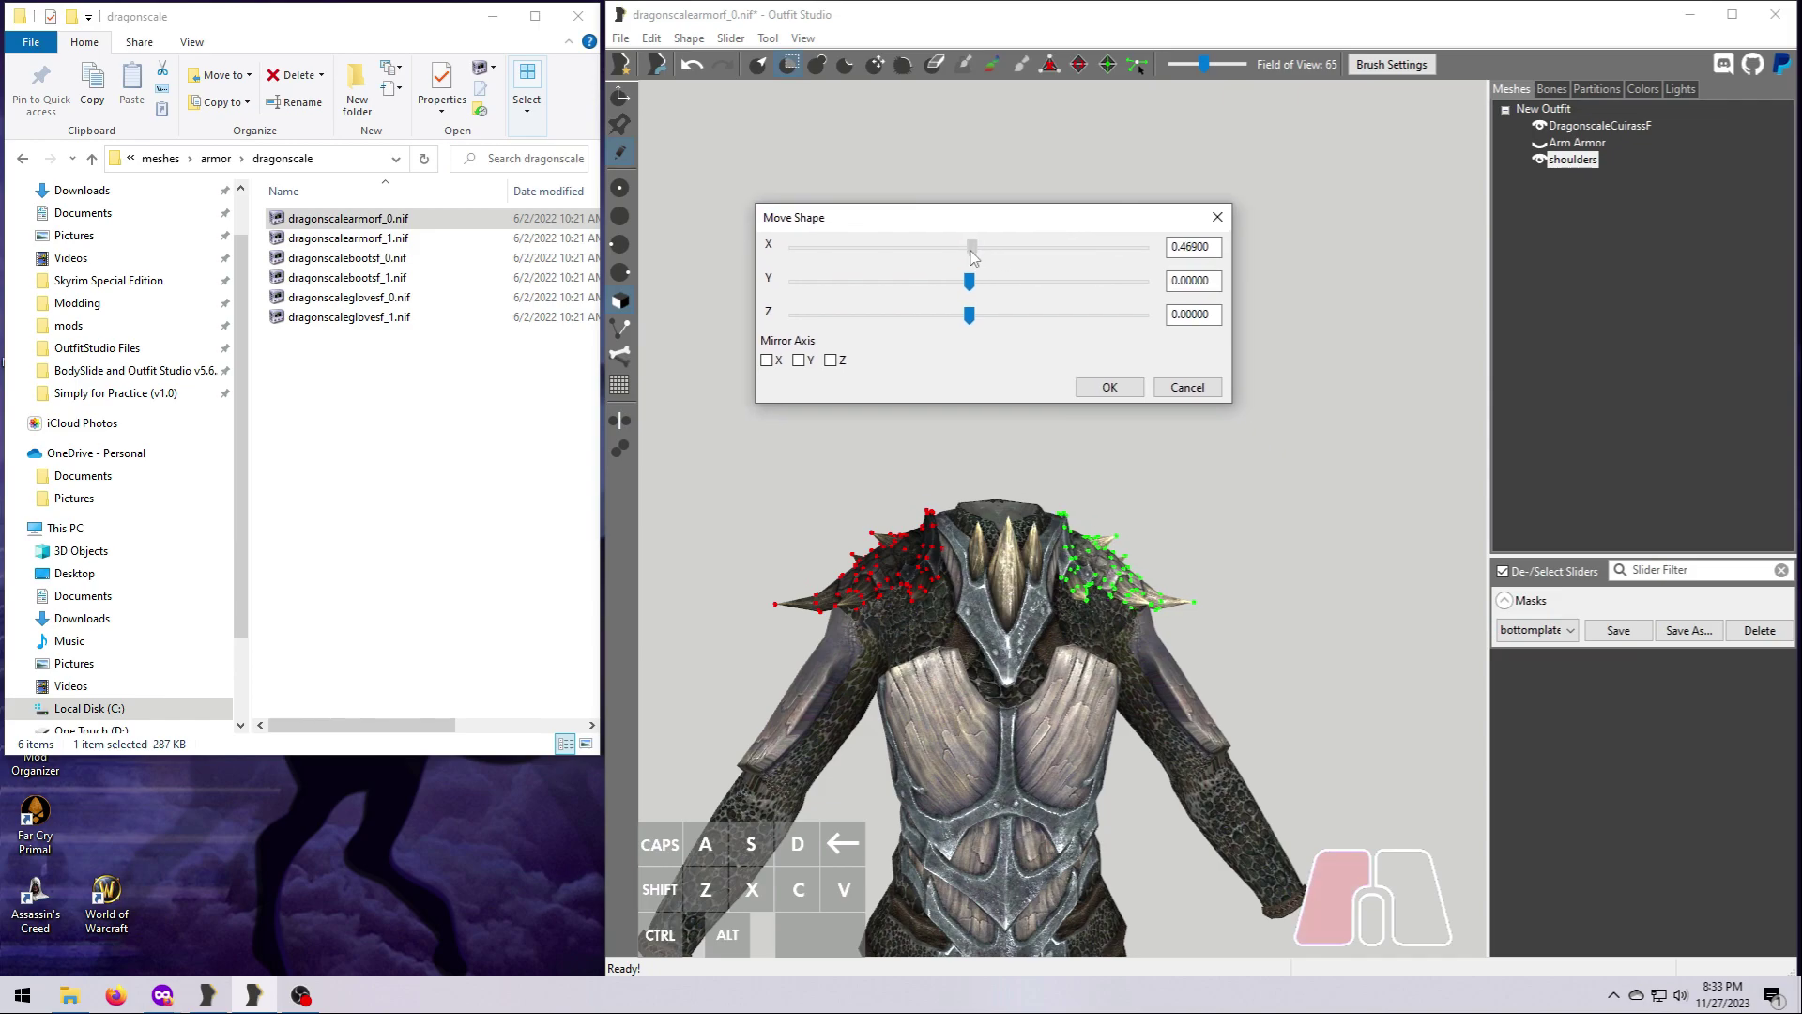
left_click_drag(970, 256, 963, 254)
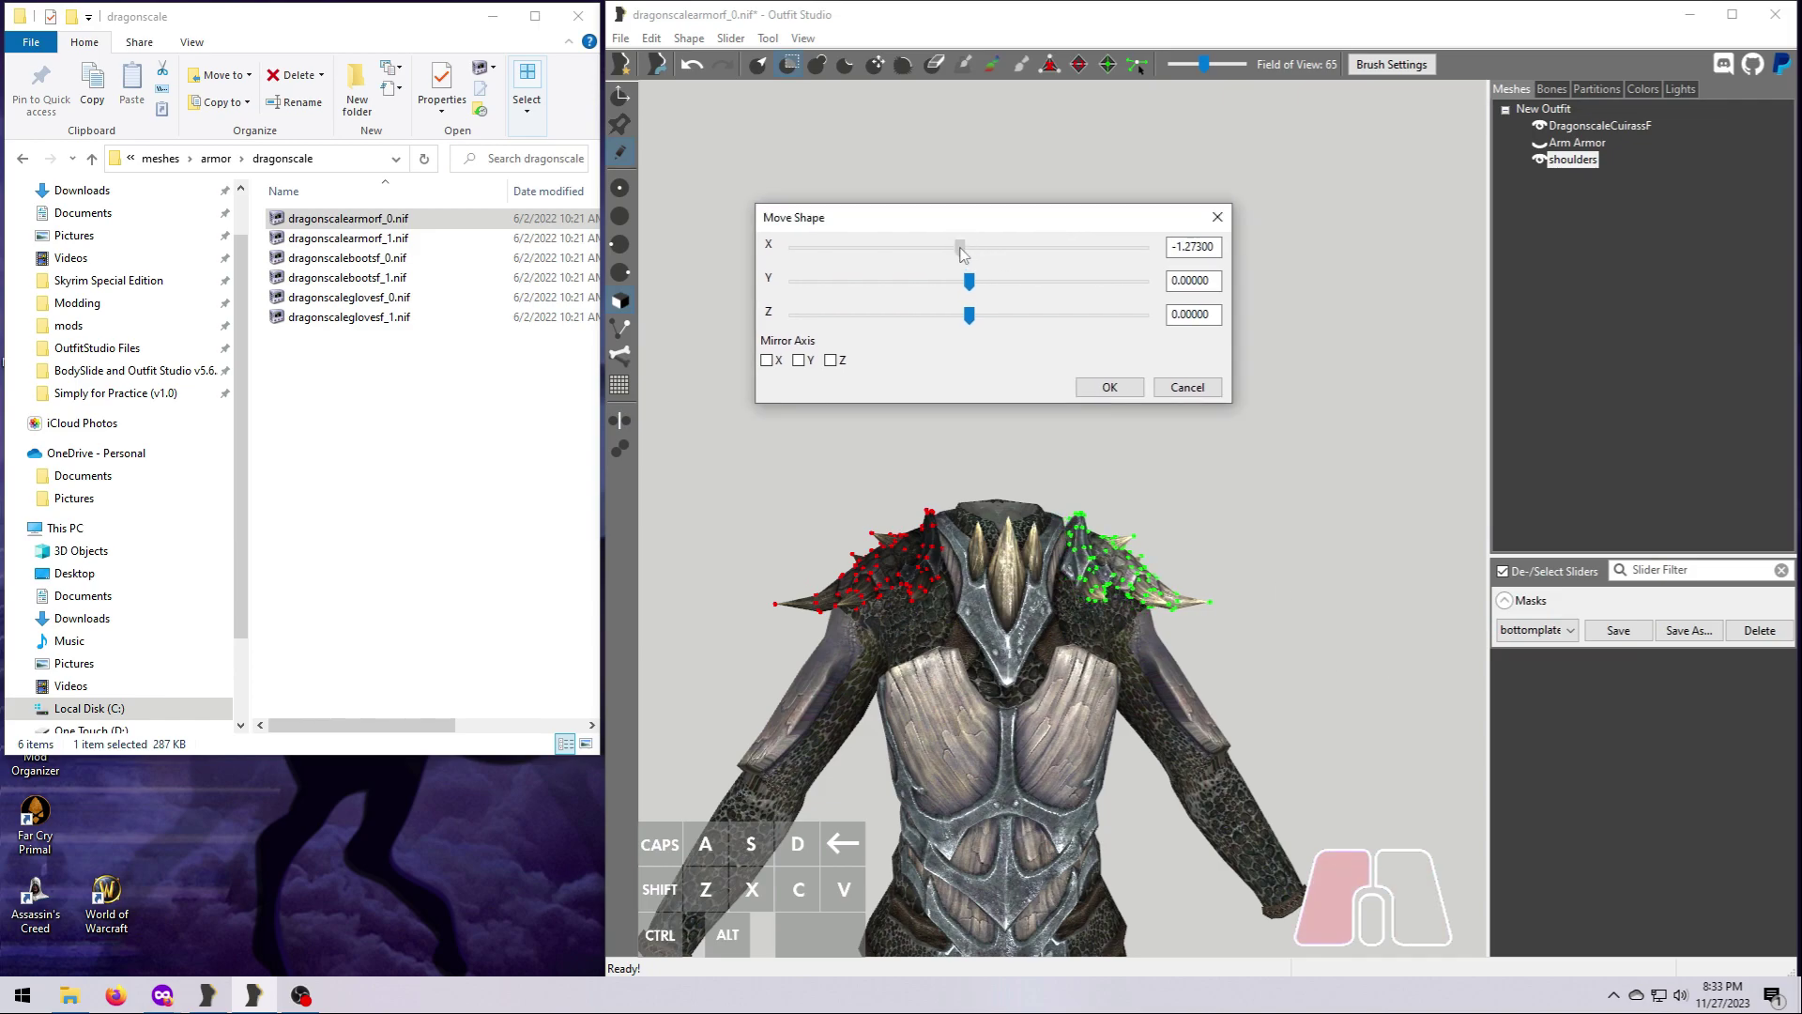
double_click(1219, 250)
type("-")
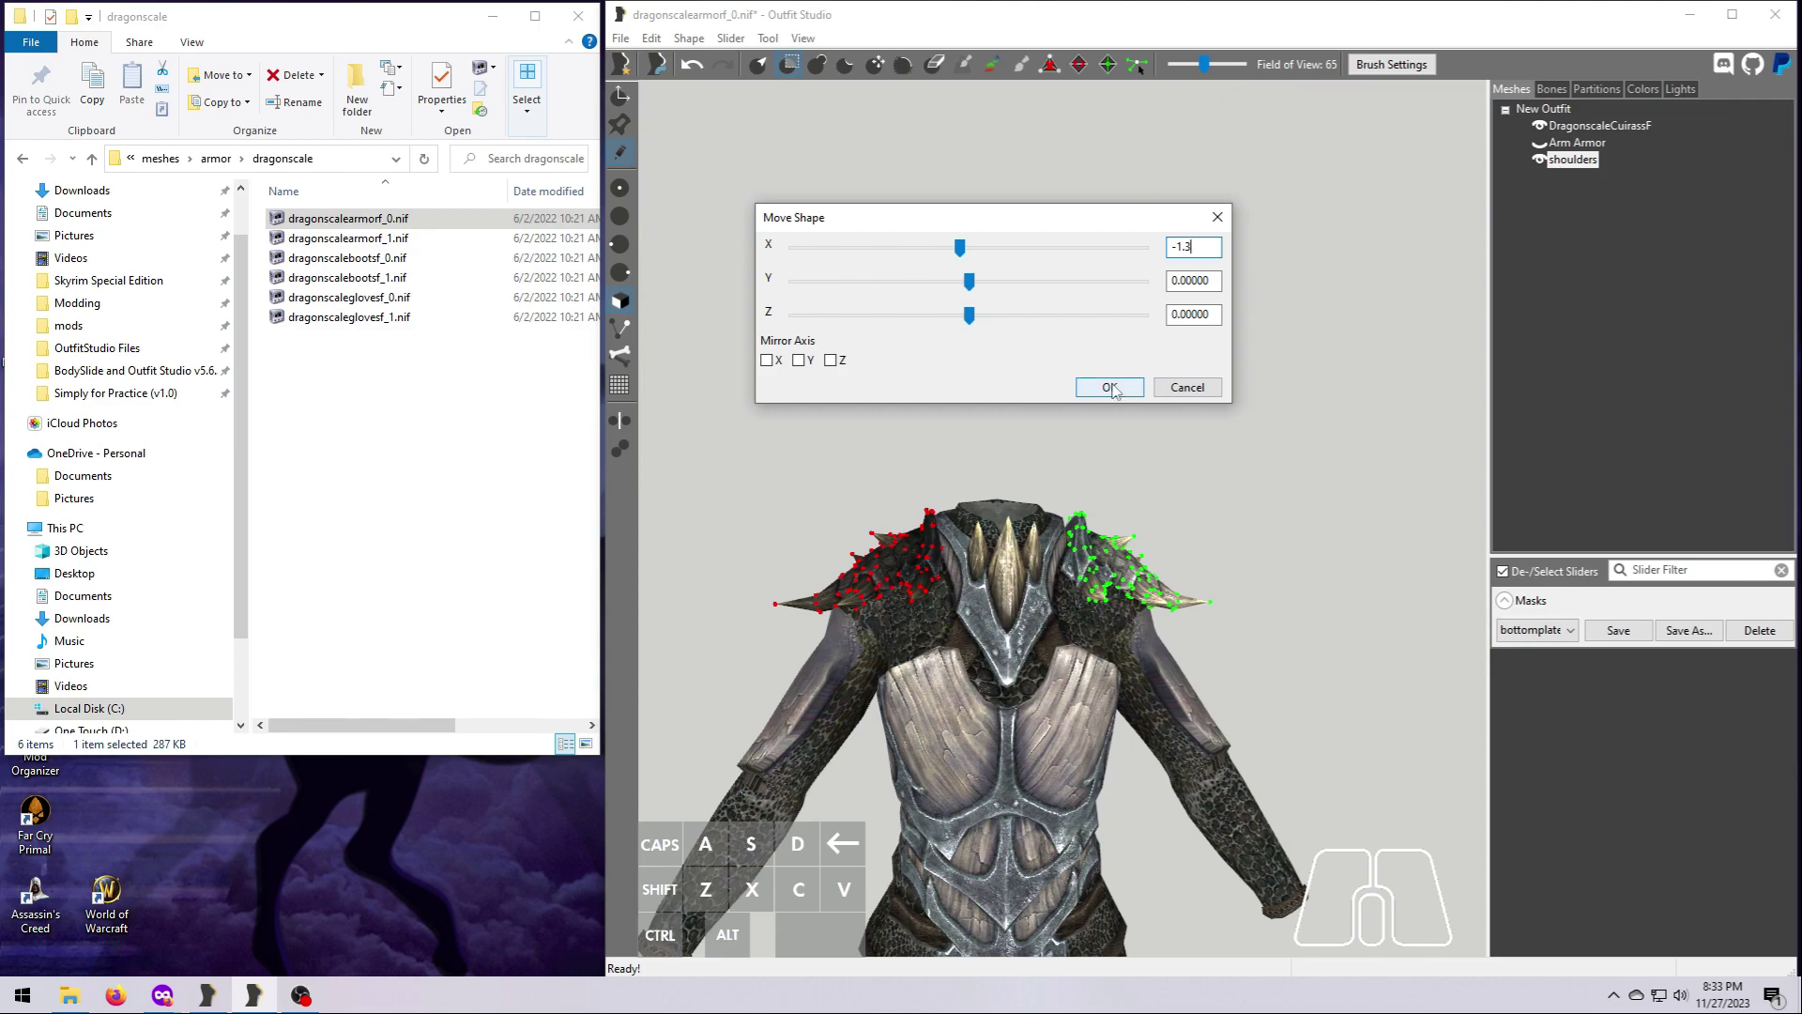
left_click(1110, 387)
Invert the shoulder mask and move the opposite shoulder pad along the X axis
left_click(768, 37)
left_click(830, 218)
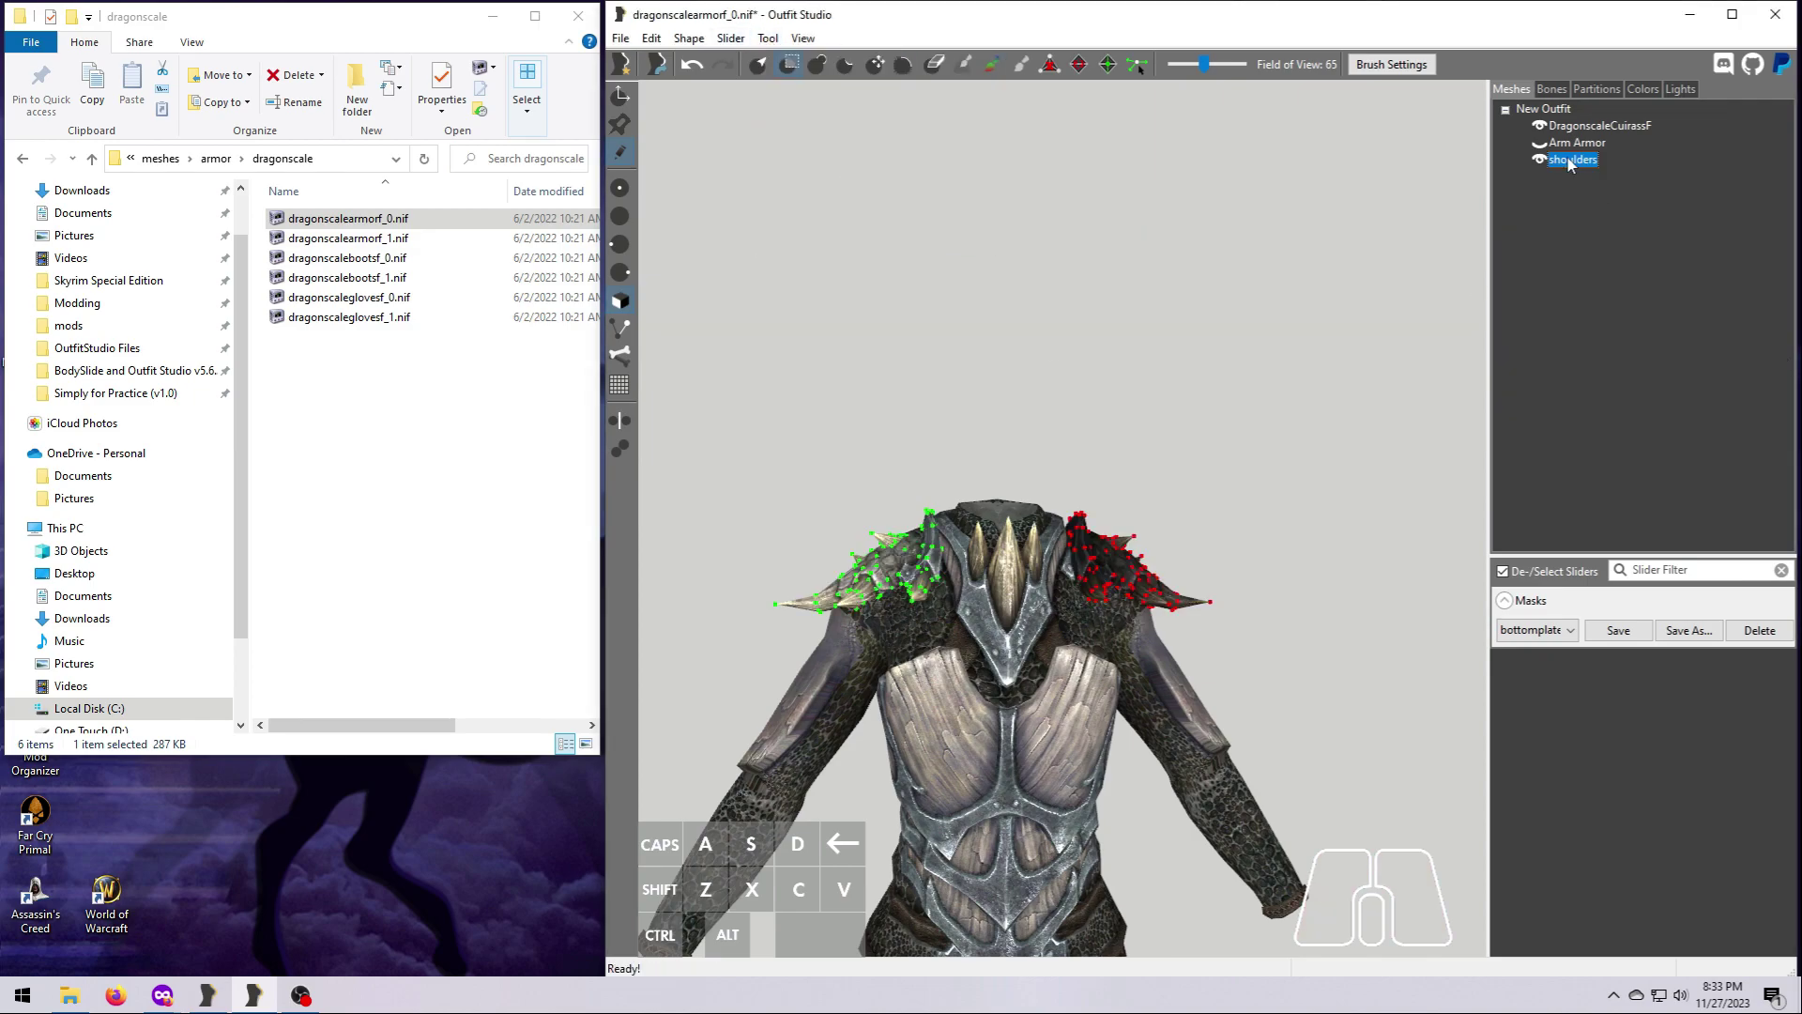
right_click(1569, 165)
left_click(1576, 309)
type("-1")
key("Return")
Clear the mask and merge the shoulders shape's geometry back into DragonscaleCuirassF
left_click(767, 38)
left_click(830, 238)
left_click(1576, 143)
right_click_drag(1267, 582, 1243, 538)
scroll(1295, 568, "up", 10)
scroll(1295, 568, "down", 10)
left_click(1599, 126)
left_click(1576, 160)
right_click(1577, 160)
left_click(1596, 281)
left_click(1357, 589)
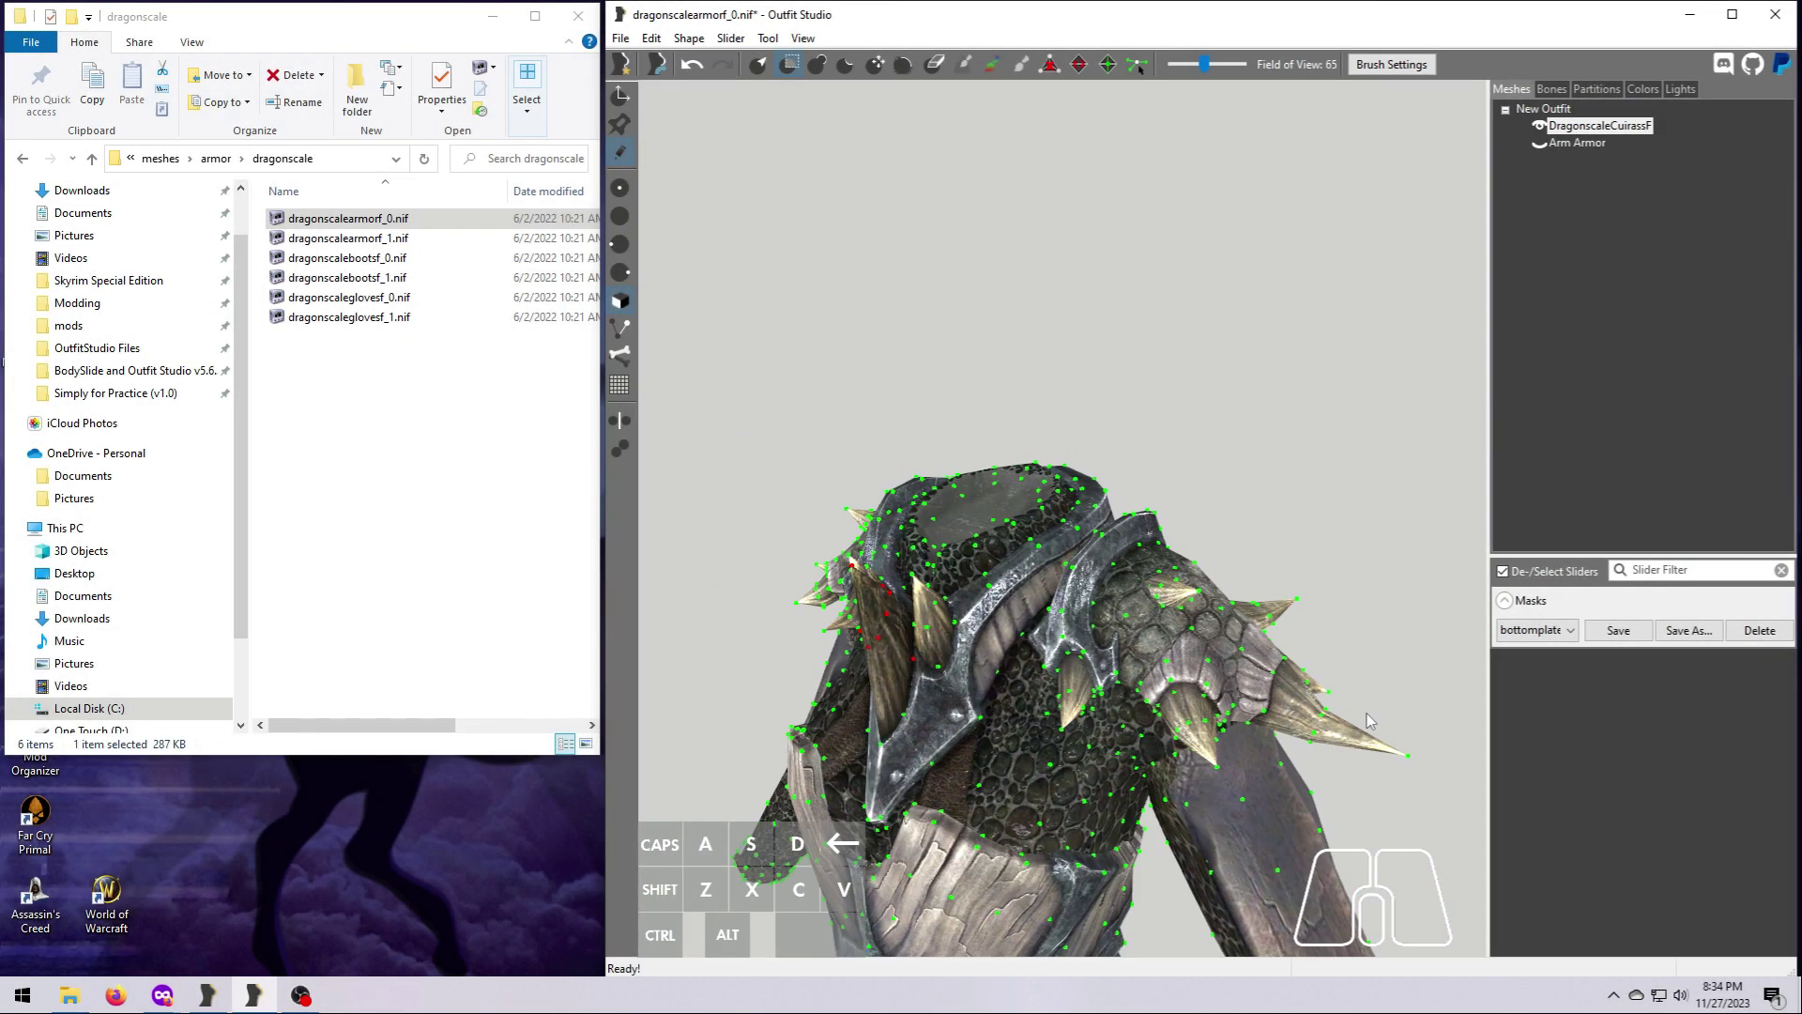
Mask the three claws at the front of the collar and invert the mask so only they stay editable
right_click_drag(1366, 713, 1324, 786)
key("a")
scroll(1126, 703, "up", 4)
key("a")
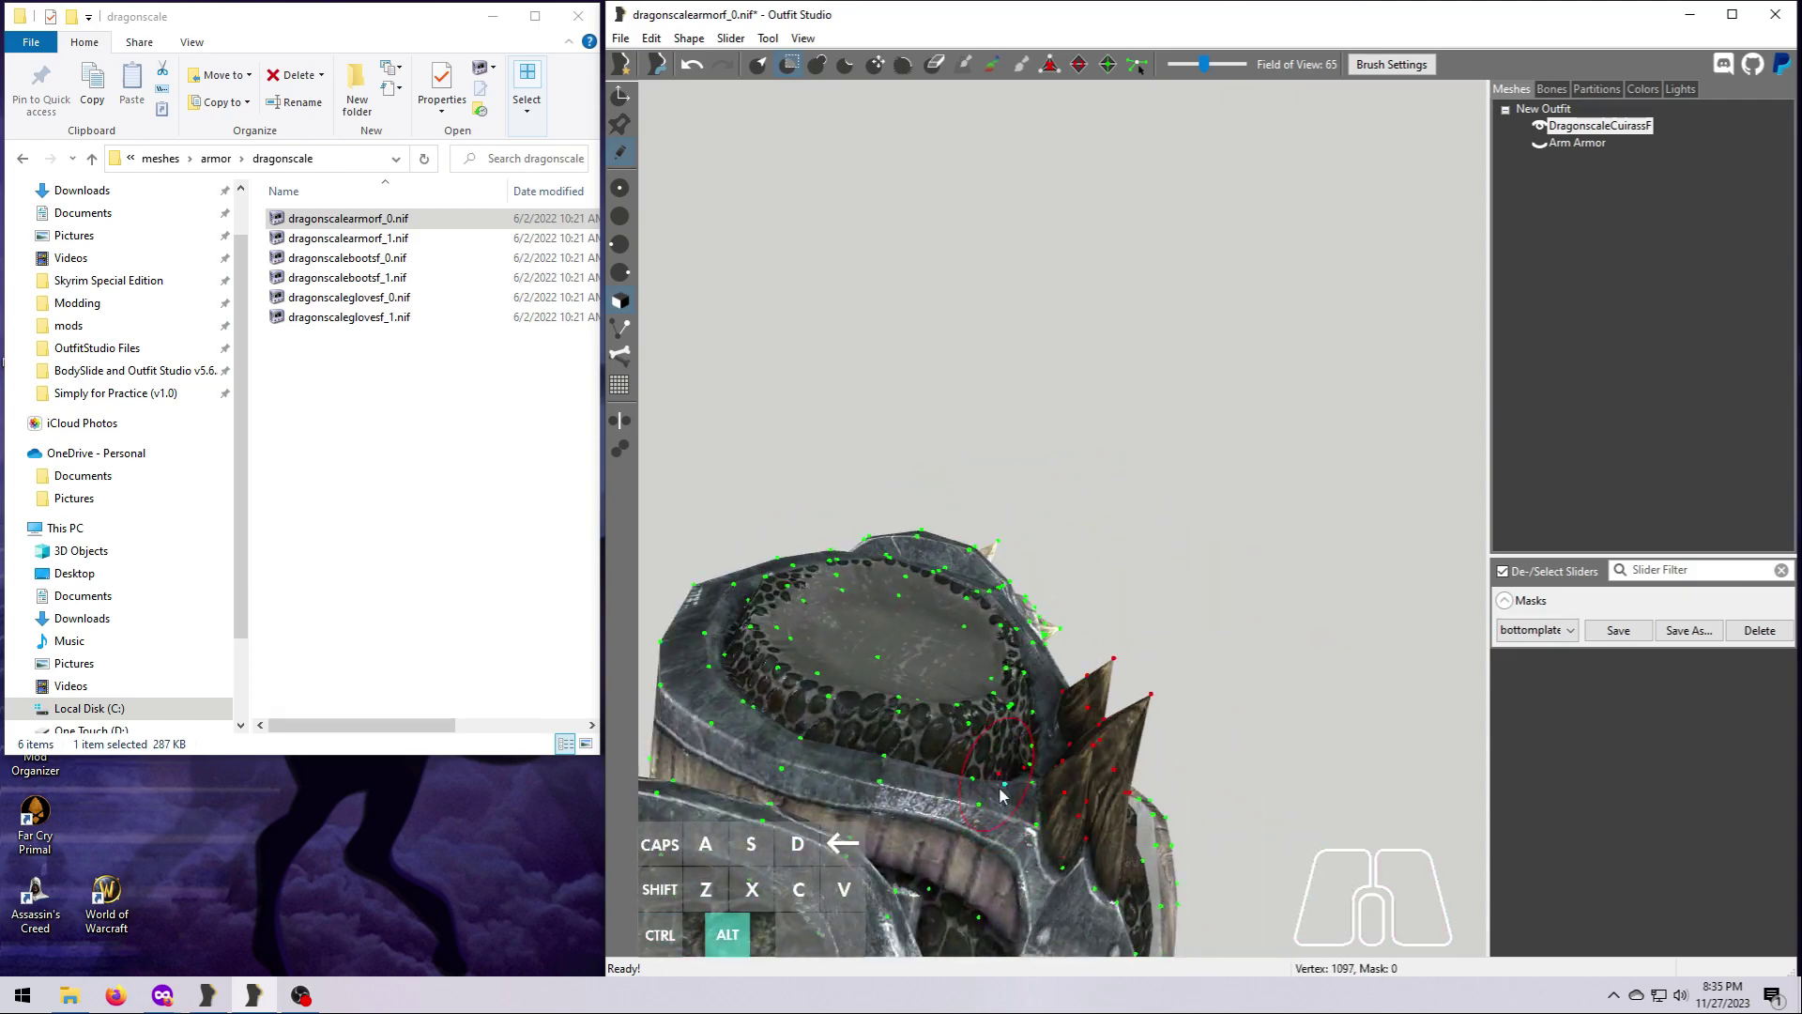
right_click_drag(957, 763, 1026, 582, "alt")
scroll(1023, 847, "down", 5)
key("ctrl+i")
Adjust the collar claws with the transform gizmo and touch up the mask around their base
left_click(620, 95)
scroll(1027, 502, "up", 5)
left_click_drag(988, 546, 993, 631)
right_click_drag(993, 631, 1267, 669)
right_click_drag(1042, 310, 785, 70)
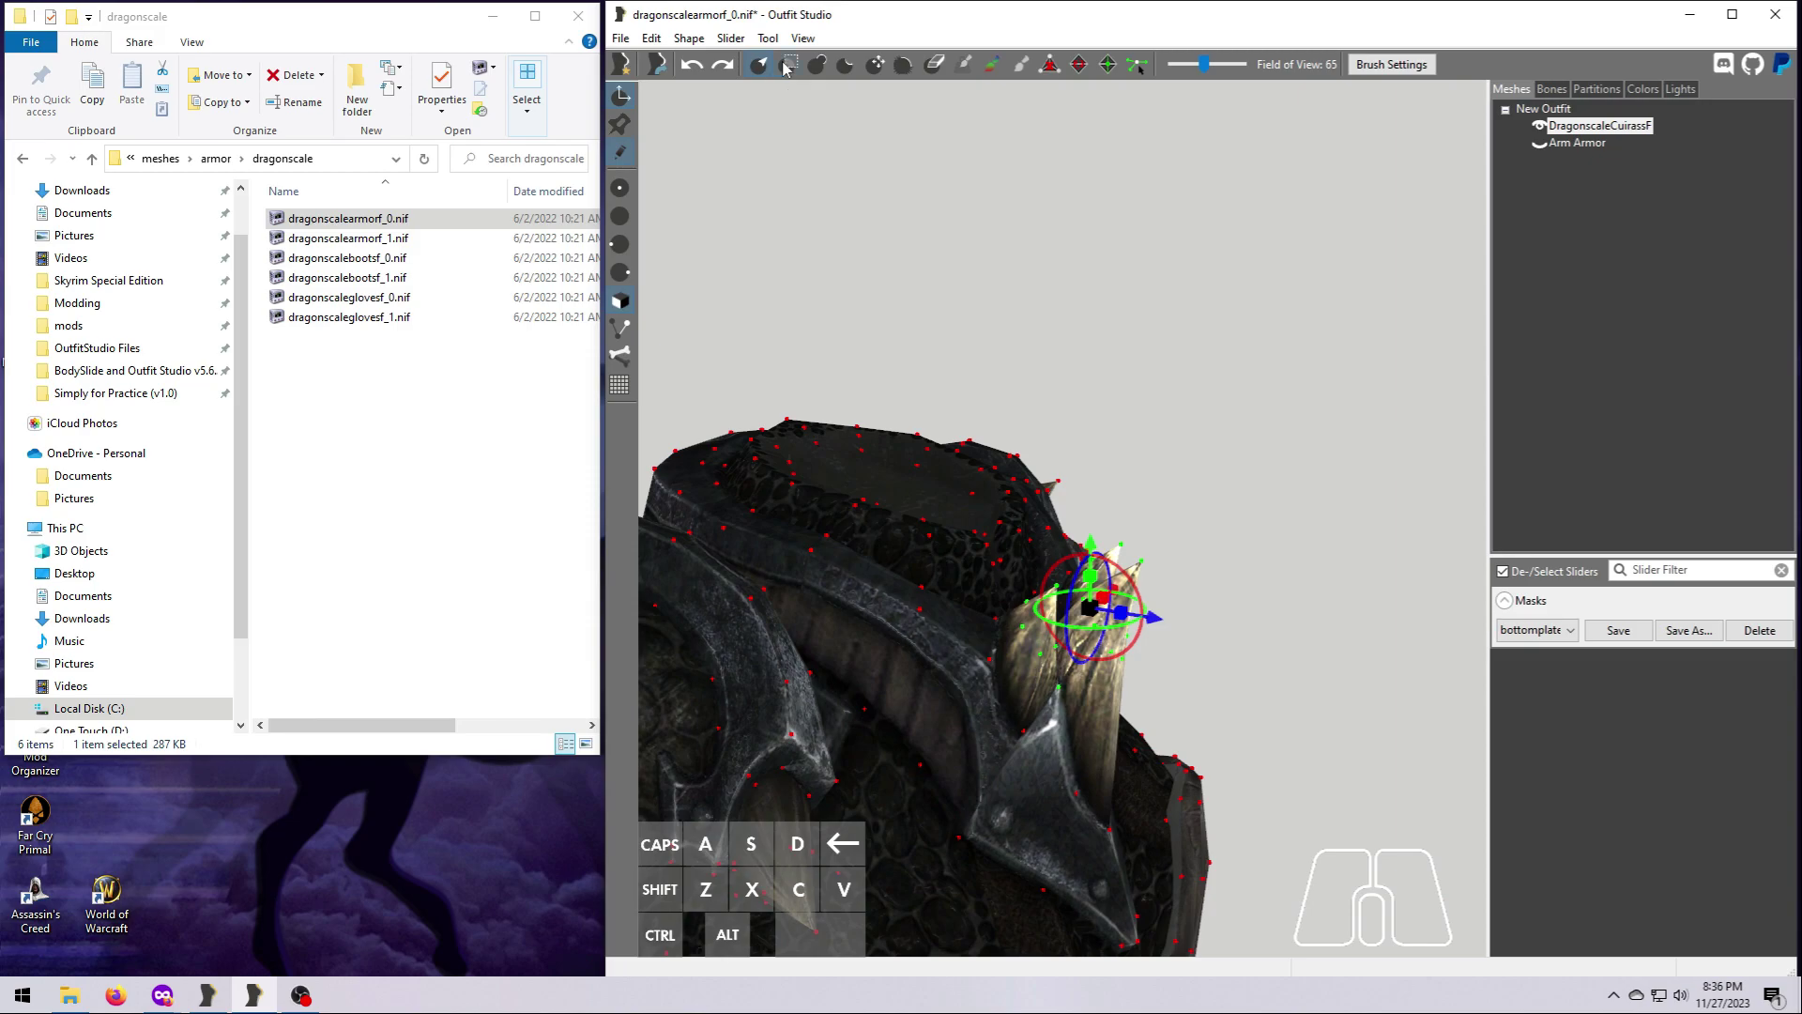
left_click_drag(991, 659, 1020, 728, "alt")
mouse_move(1245, 809)
right_mouse_down()
mouse_move(1275, 743)
mouse_move(1216, 441)
mouse_move(1079, 601)
right_mouse_up()
right_click_drag(987, 676, 948, 526)
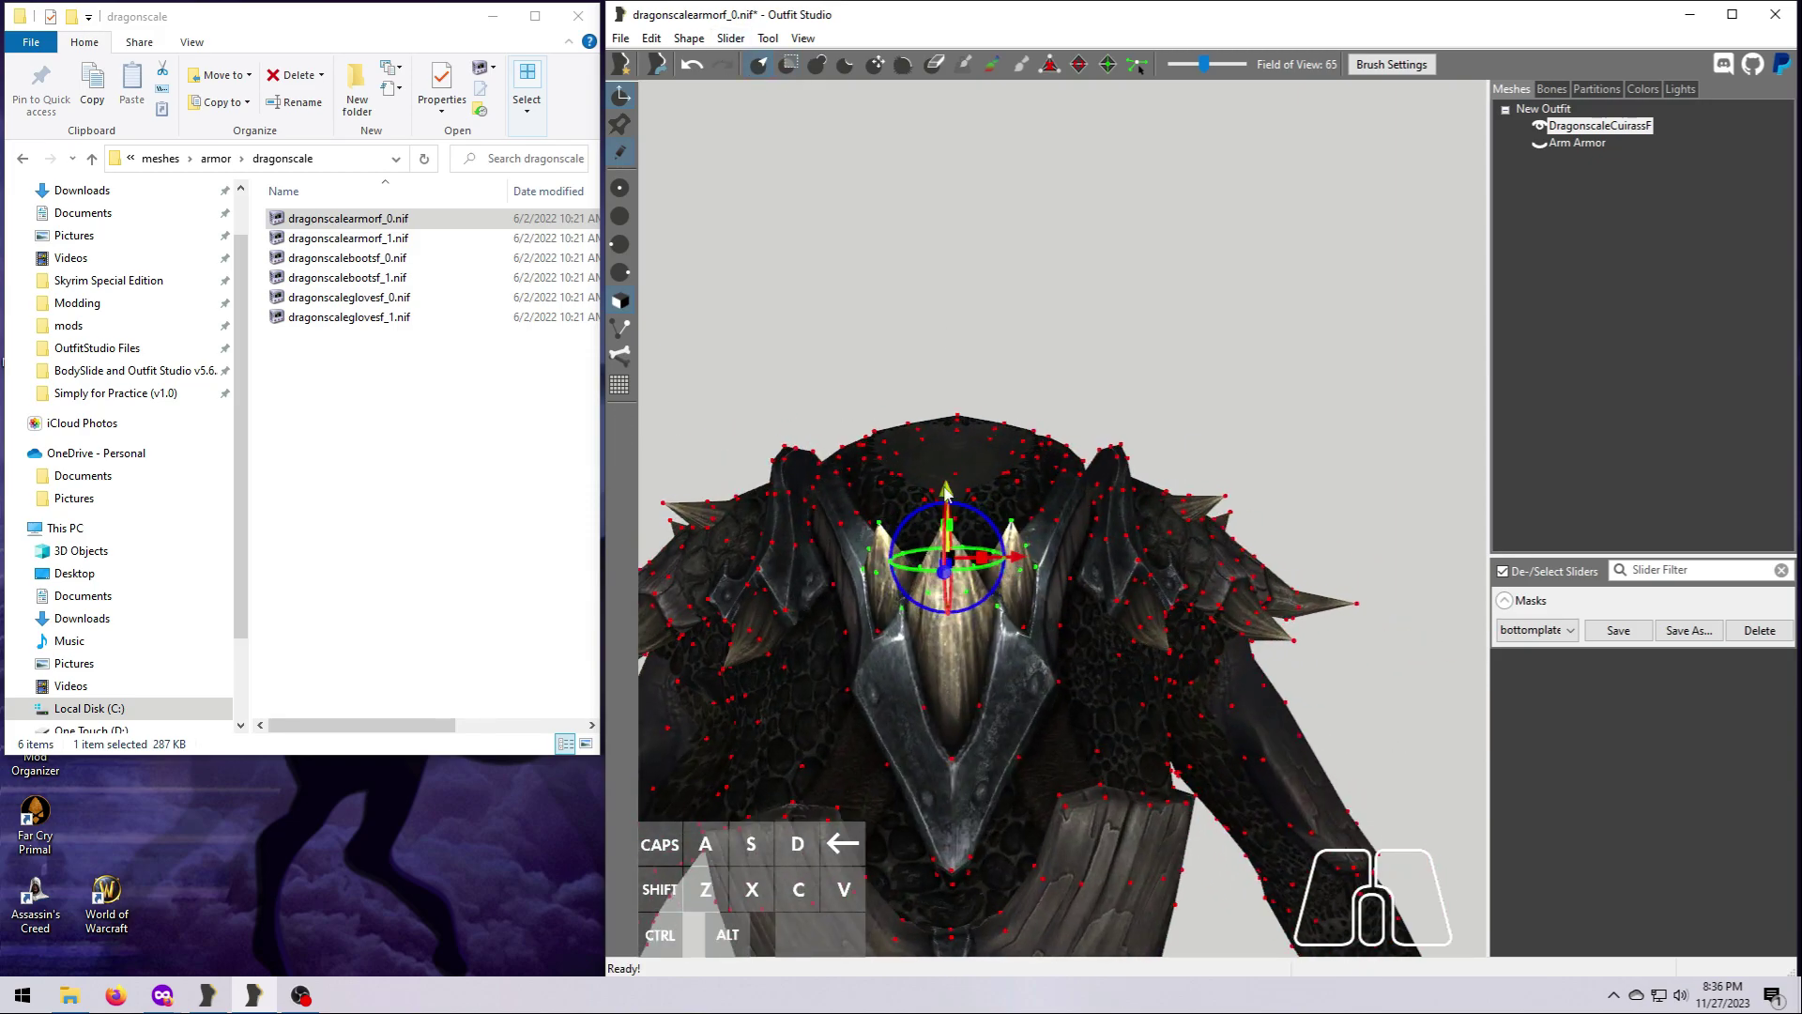
Shorten the collar claws vertically with the transform gizmo, and clear the mask
left_click(948, 514)
left_click_drag(948, 515, 950, 528)
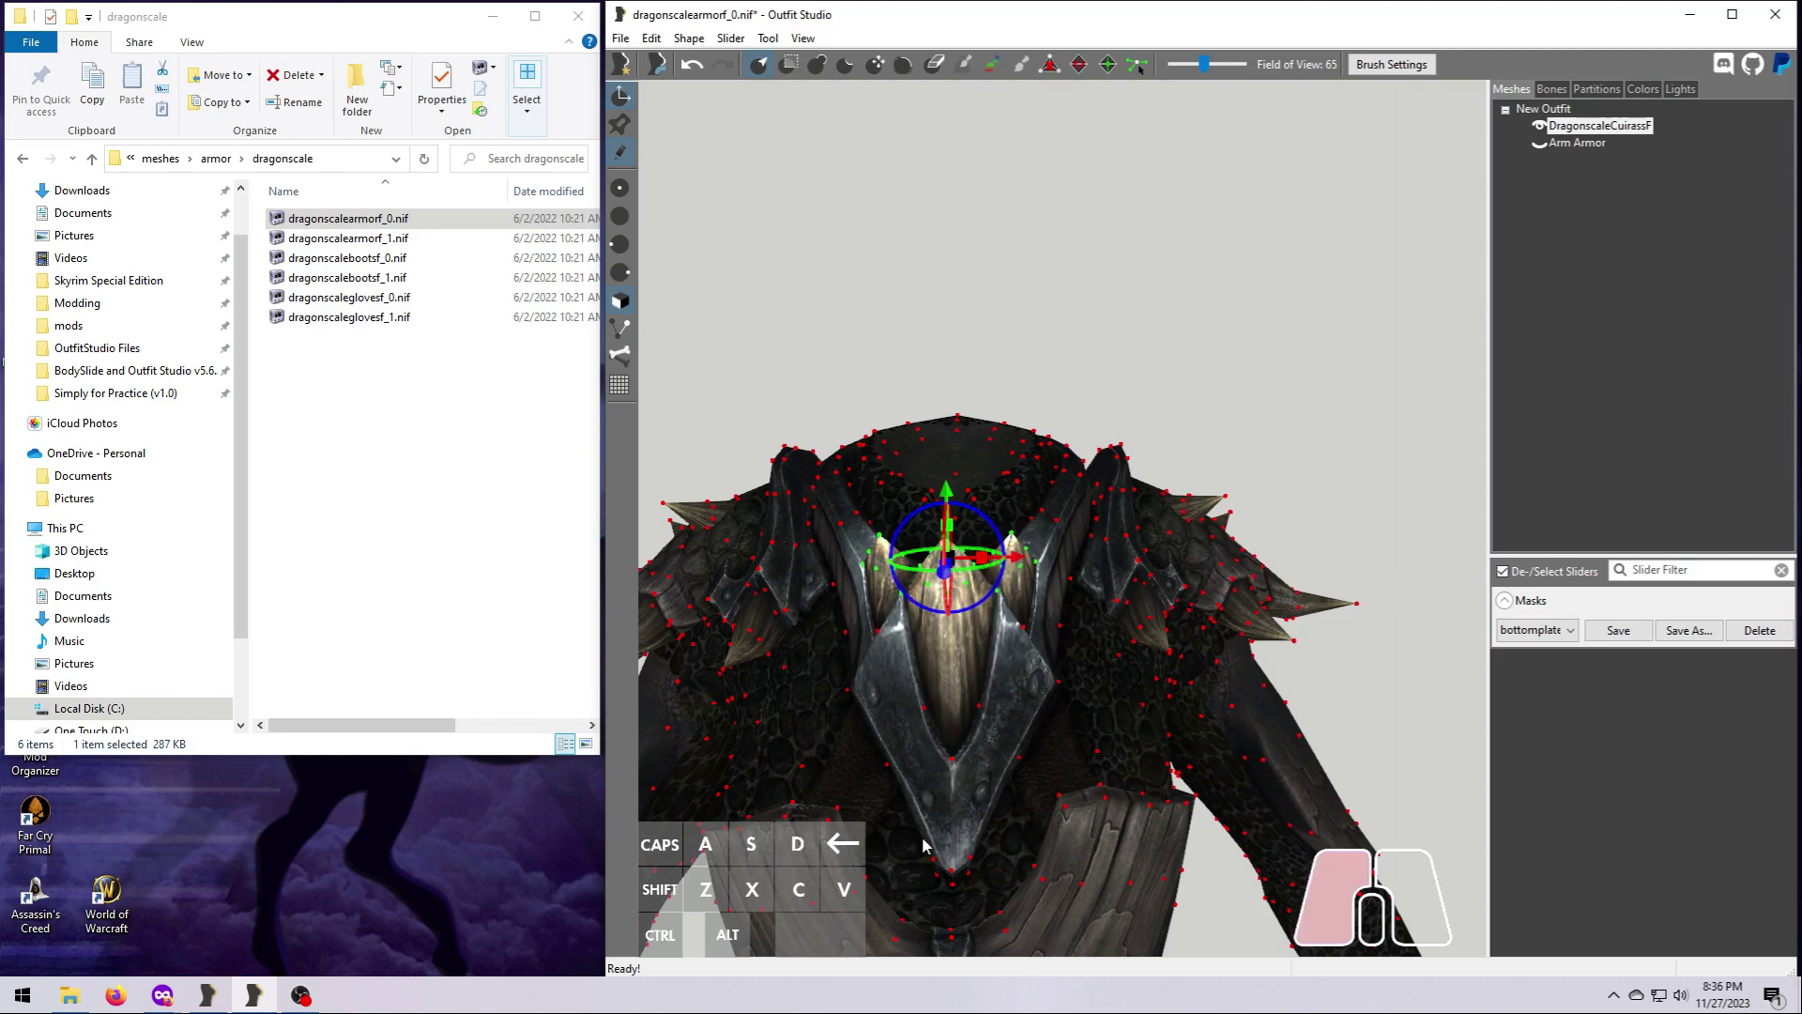
left_click_drag(921, 800, 929, 793)
right_click_drag(1014, 647, 995, 530)
left_click(857, 530)
left_click(620, 96)
right_click_drag(779, 282, 816, 282)
left_click(768, 38)
left_click(815, 239)
Turn on X mirroring and deflate the upper inner edges of the chest plates with the Deflate brush
scroll(1126, 563, "down", 5)
right_click_drag(1230, 564, 1279, 611)
scroll(1325, 627, "up", 5)
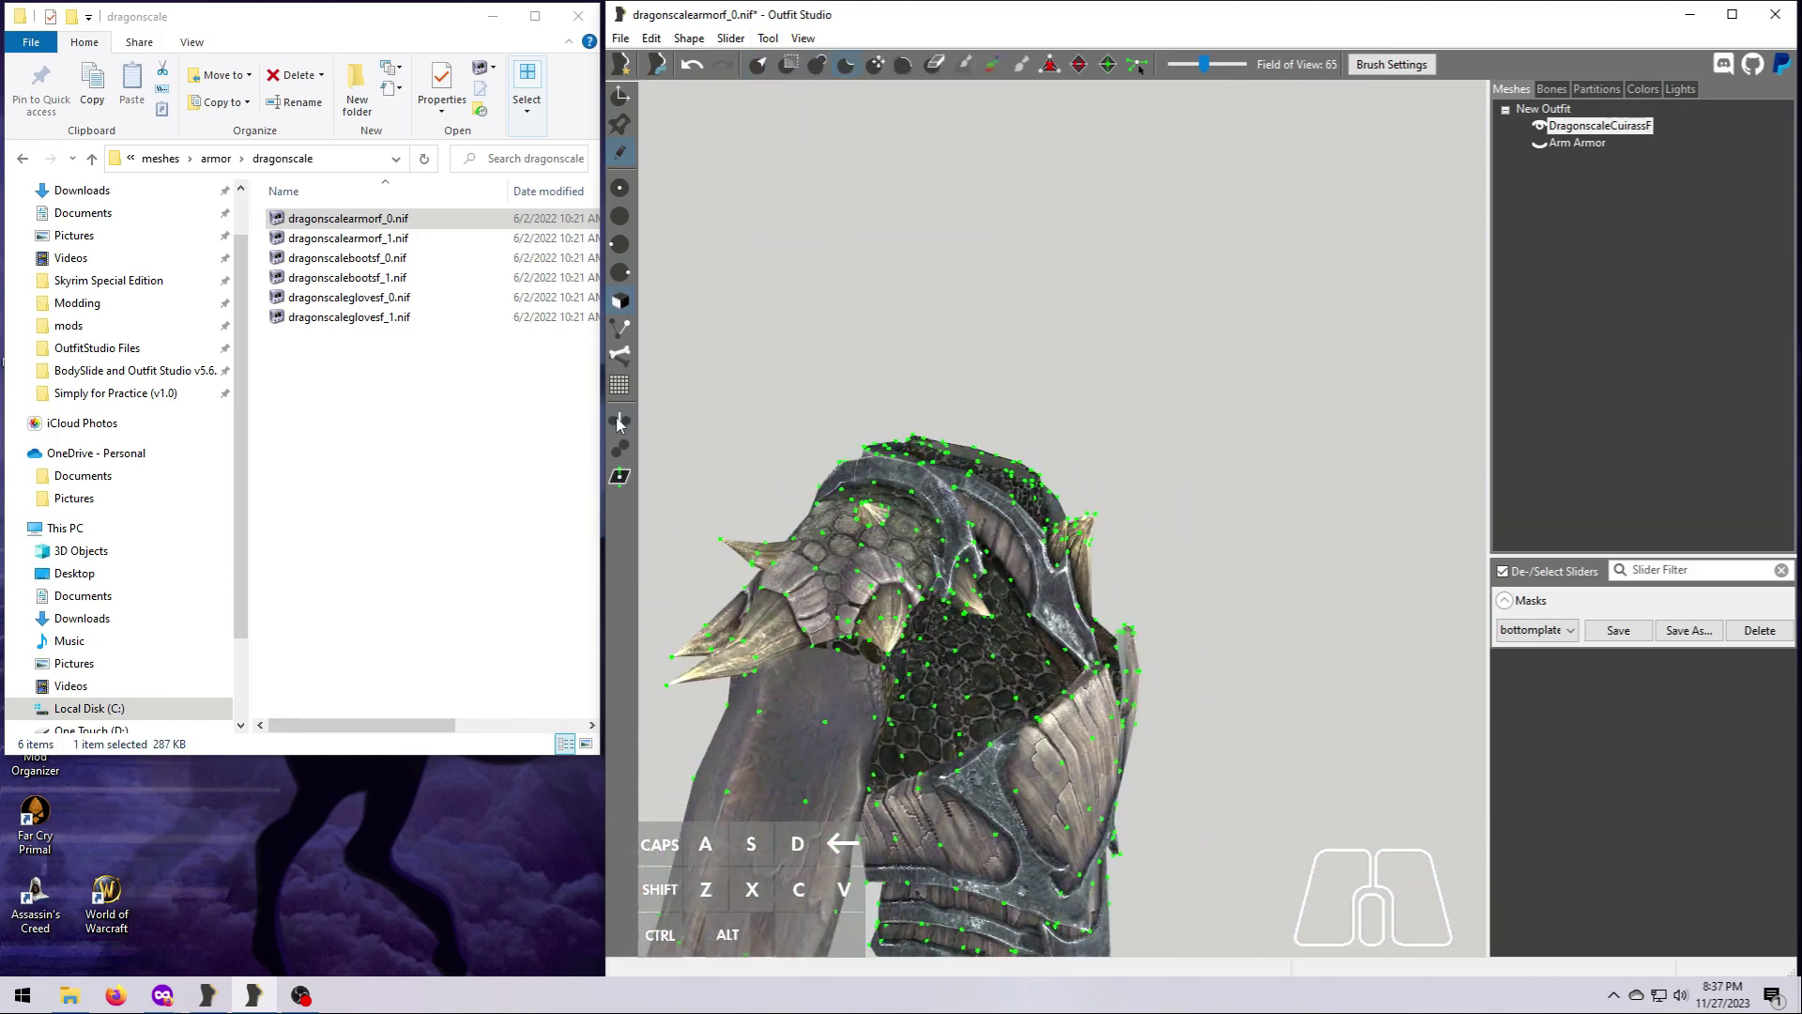
left_click(621, 420)
left_click_drag(1069, 717, 1089, 721)
mouse_move(1089, 721)
right_mouse_down()
mouse_move(1122, 720)
mouse_move(1067, 716)
right_mouse_up()
scroll(1065, 715, "down", 2)
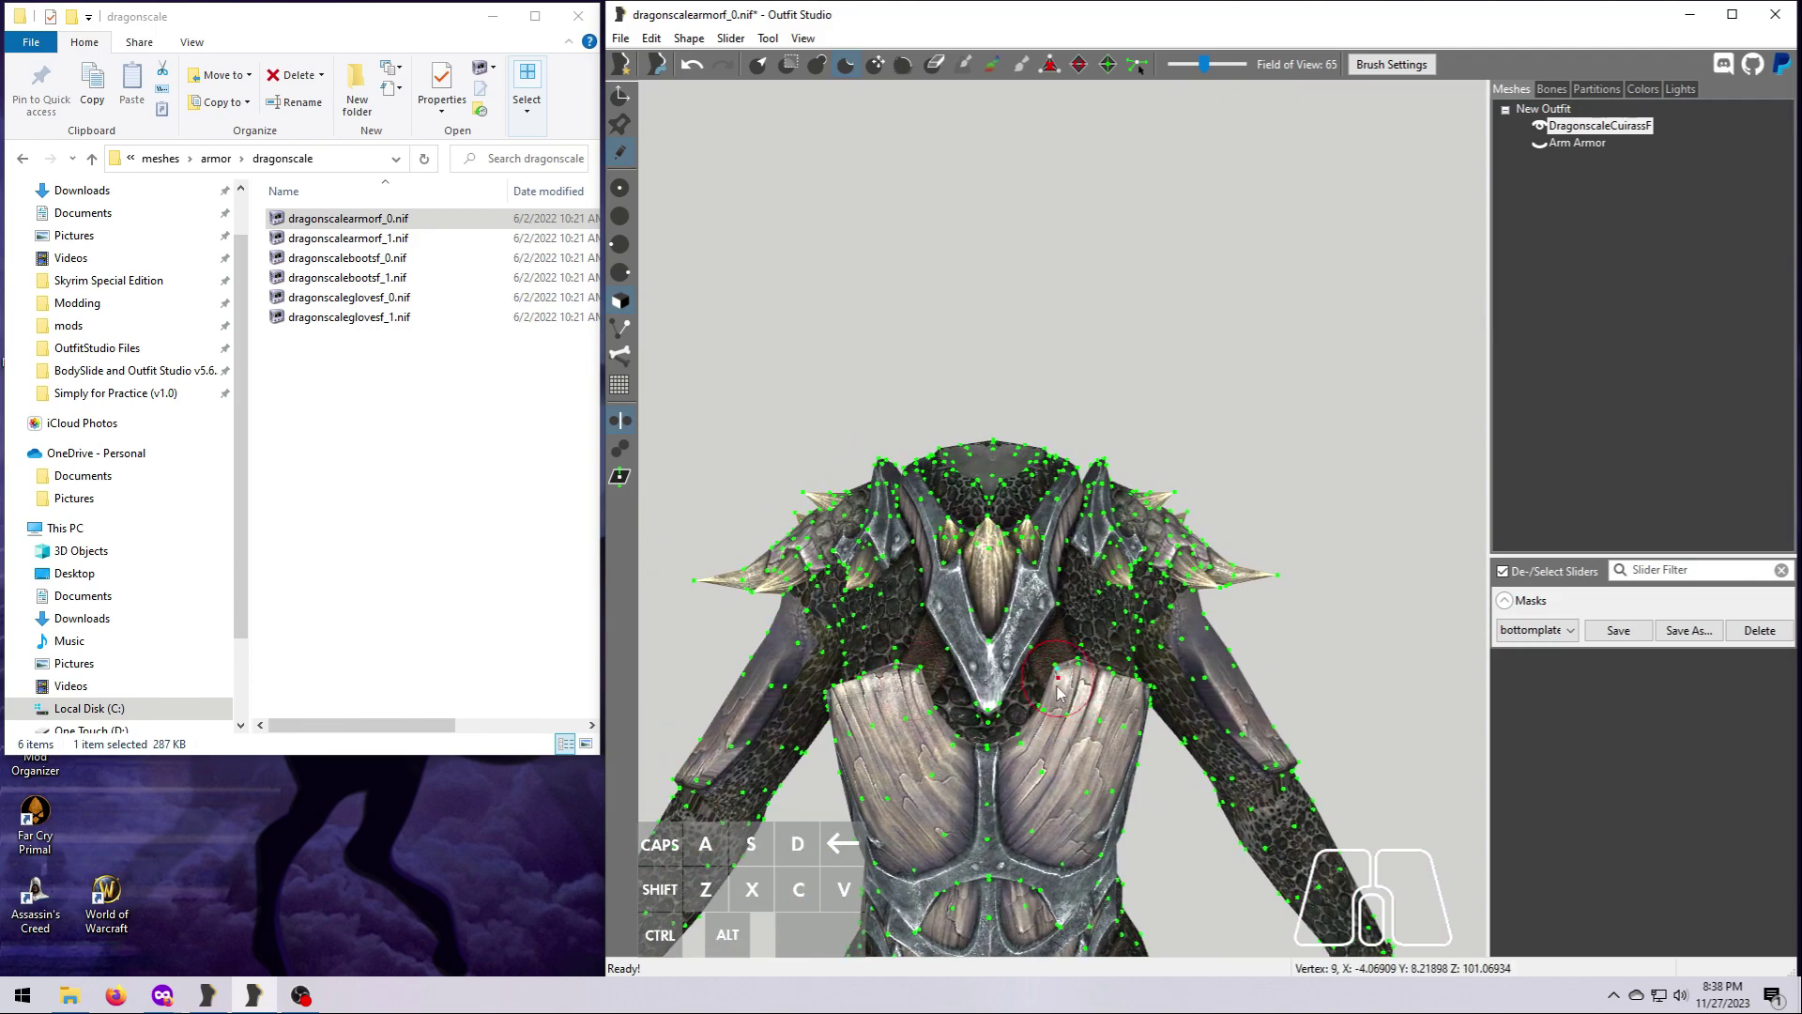
left_click_drag(1082, 710, 1072, 714)
right_click_drag(1220, 898, 1126, 779)
left_click(1042, 721)
right_click_drag(1178, 840, 1145, 807)
right_click_drag(1267, 888, 1300, 830)
right_click_drag(1028, 674, 1140, 826)
scroll(1141, 826, "down", 3)
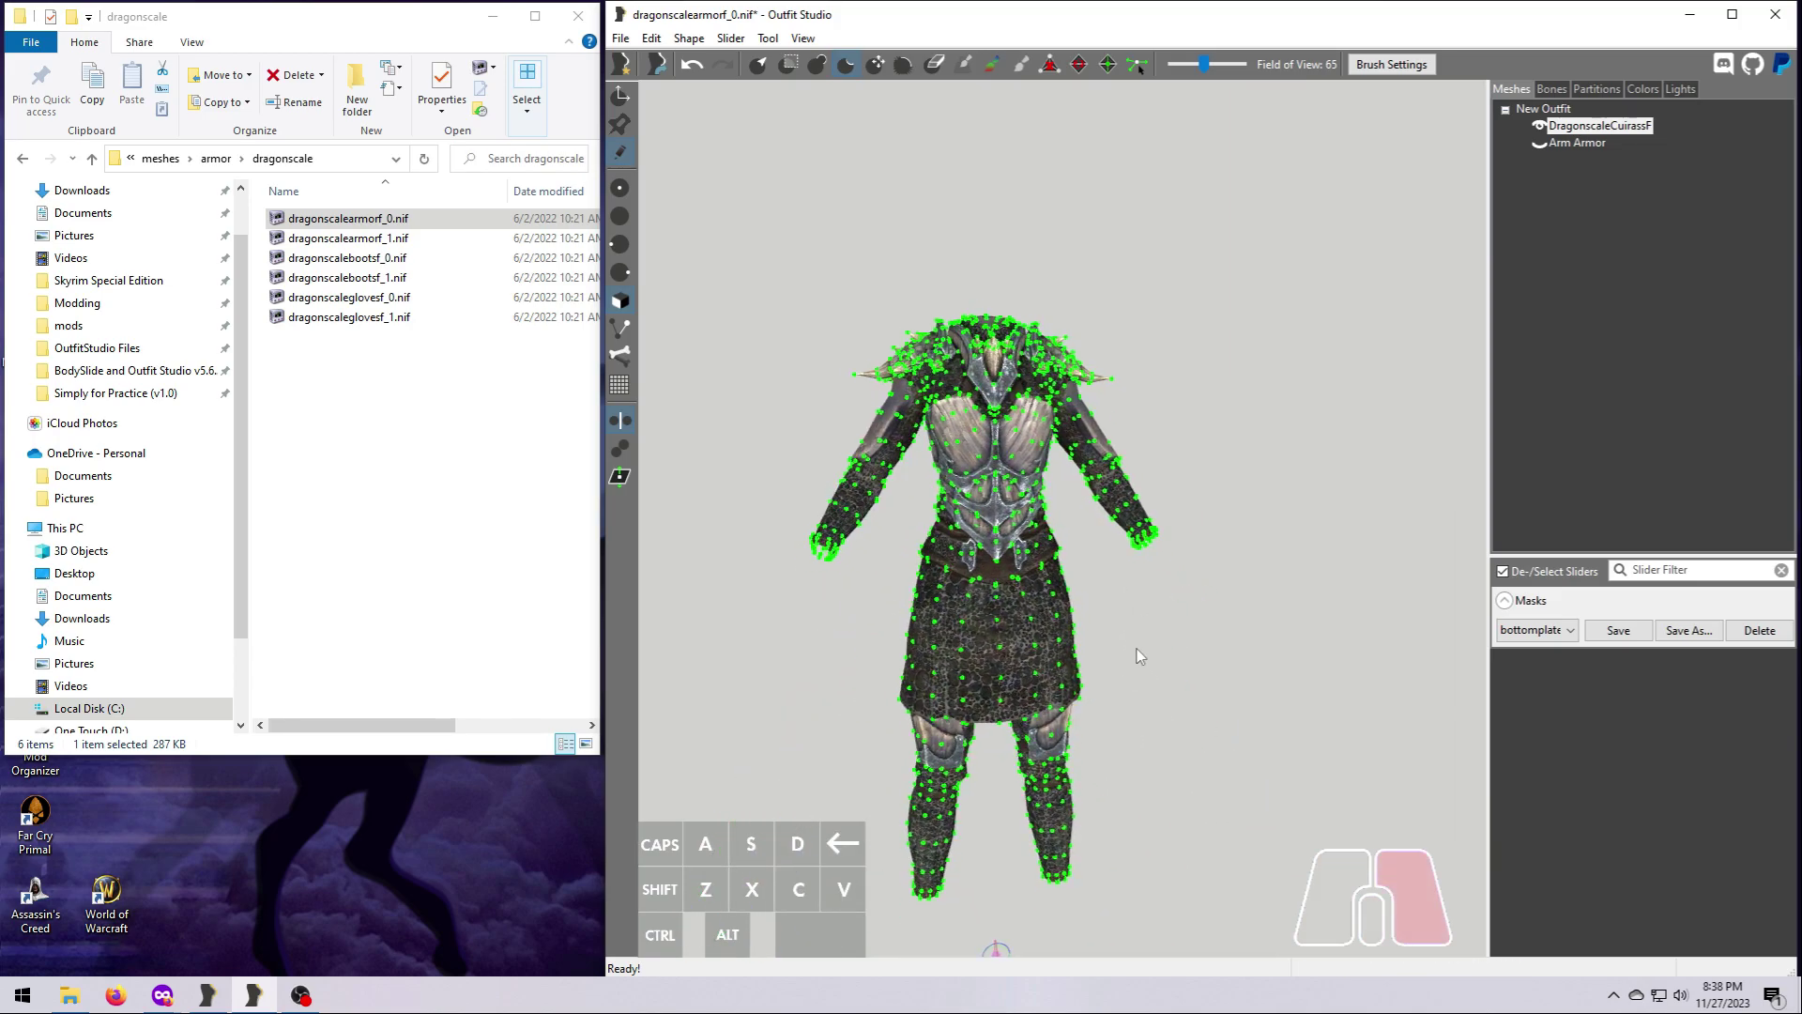
Export the DragonscaleCuirassF shape to NIF in the demo Other folder as NewDragonscaleF_B
scroll(1123, 657, "up", 5)
right_click(1586, 125)
mouse_move(1577, 133)
left_click(1389, 137)
left_click(956, 539)
left_click(835, 688)
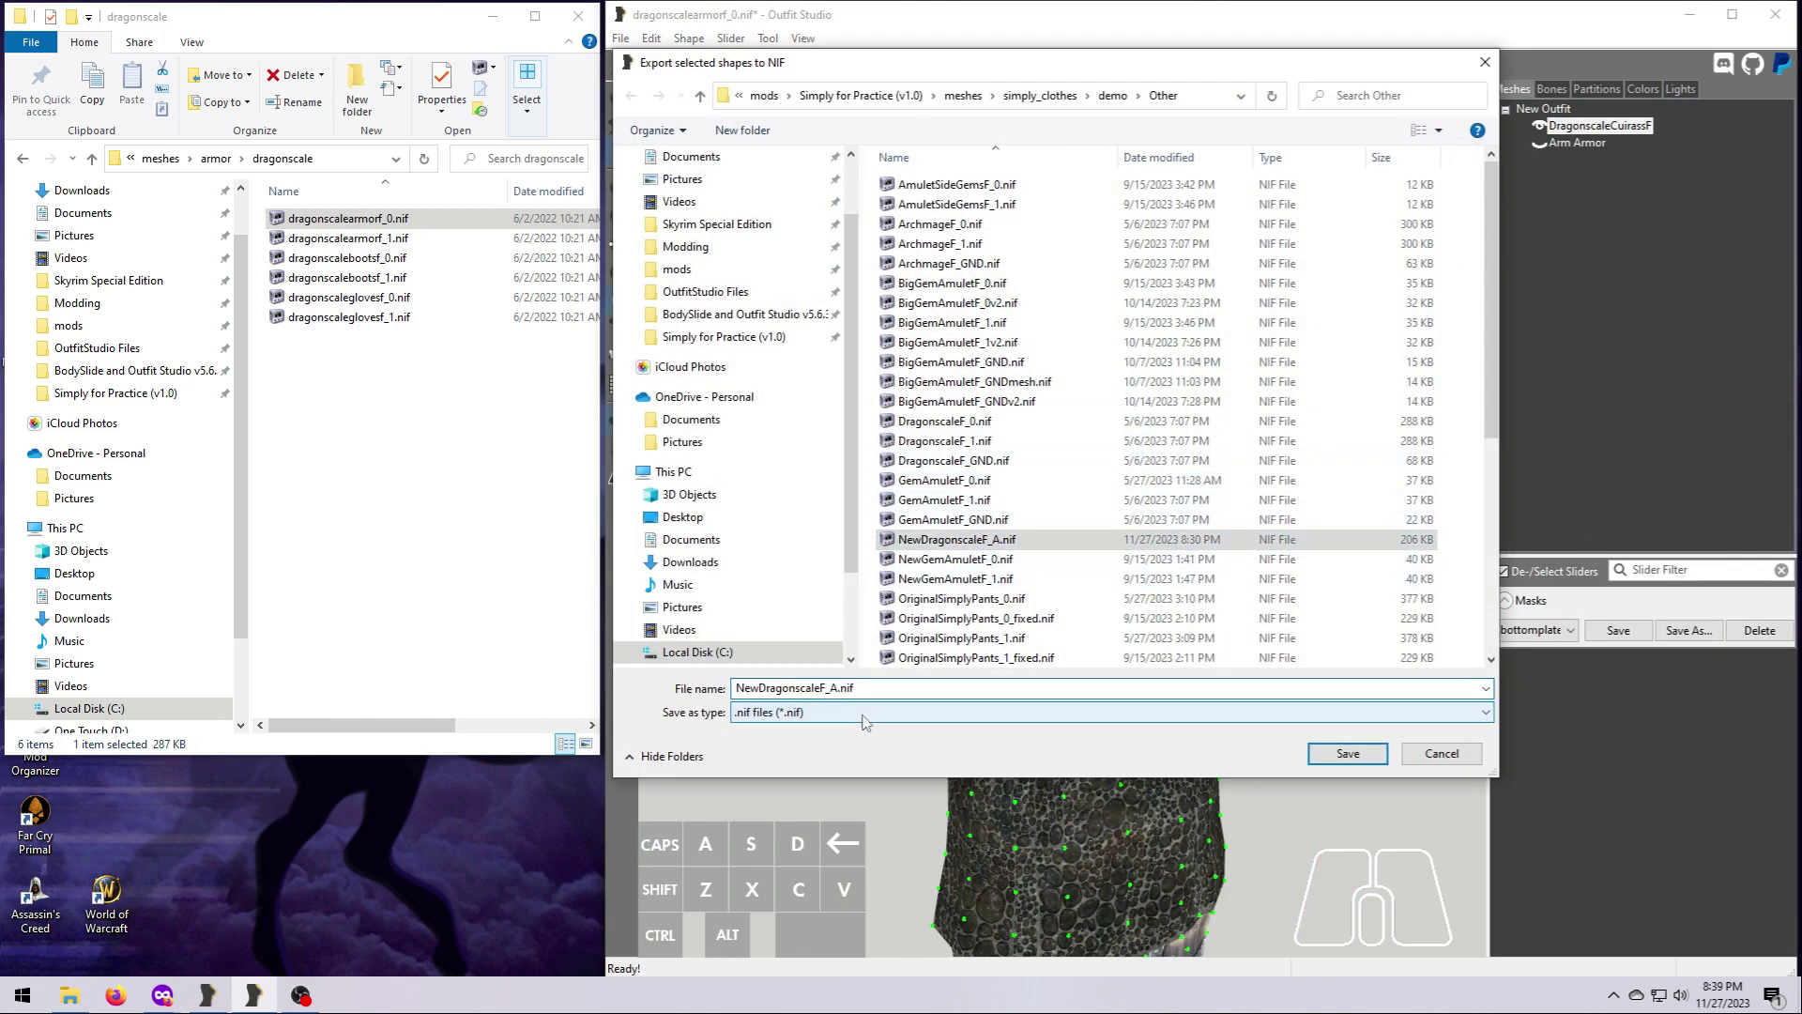
key("BackSpace")
type("B")
key("Return")
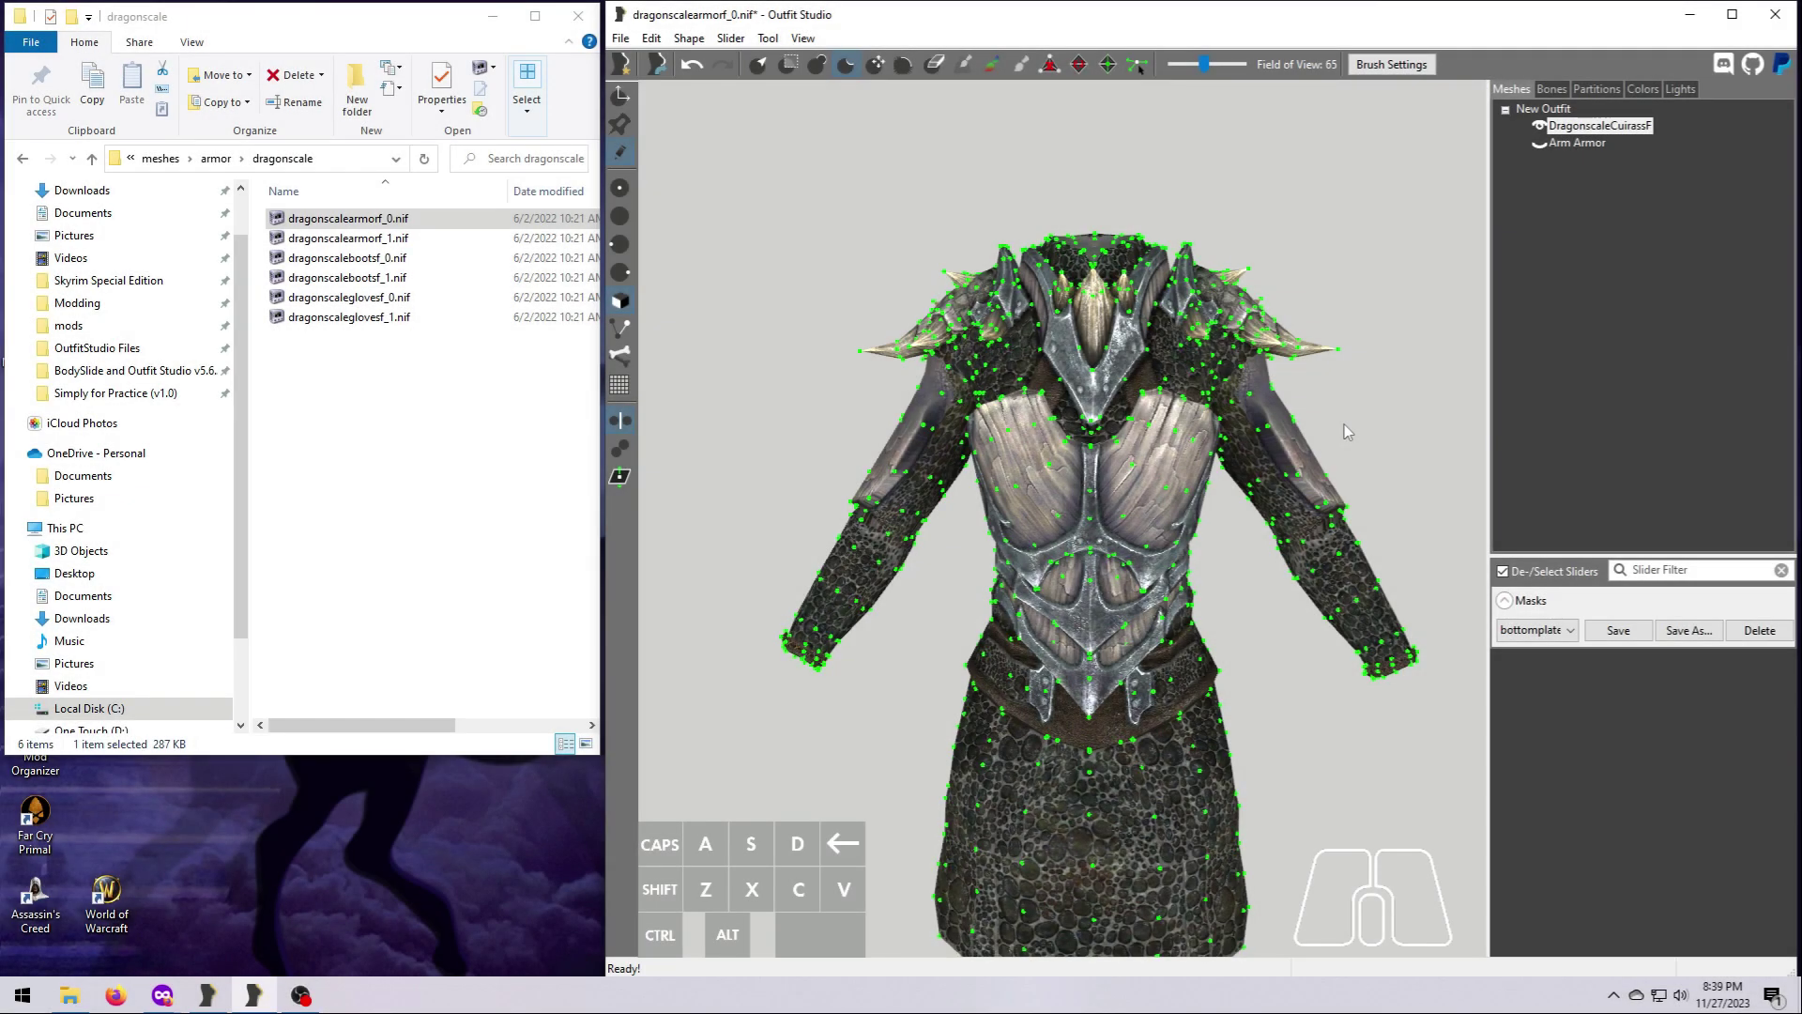
Mask the lower part of both sleeves from front and back, and save the mask as sleeves
right_click_drag(1344, 425, 1385, 740)
left_click(790, 68)
mouse_move(826, 502)
left_mouse_down()
mouse_move(789, 507)
mouse_move(765, 619)
left_mouse_up()
right_click_drag(765, 620, 1201, 807)
left_click_drag(1126, 460, 1211, 648)
right_click_drag(1248, 694, 1342, 783)
left_click_drag(1117, 380, 1173, 483)
mouse_move(1223, 615)
right_mouse_down()
mouse_move(1141, 608)
mouse_move(1163, 628)
mouse_move(1118, 635)
mouse_move(608, 608)
mouse_move(915, 621)
right_mouse_up()
scroll(1163, 628, "up", 2)
scroll(1163, 627, "down", 6)
left_click(1690, 631)
type("sleeves")
key("Return")
Invert the sleeves mask and delete the vertices of the lower sleeves
left_click(768, 39)
left_click(798, 432)
left_click(689, 39)
left_click(725, 122)
Unmask the remaining armor and mask the lower part of both pant legs from all sides
scroll(1108, 647, "up", 3)
right_click_drag(1107, 647, 1783, 655)
middle_click_drag(1305, 826, 1290, 507)
right_click_drag(1291, 507, 1252, 507)
left_click(768, 38)
left_click(812, 218)
mouse_move(1186, 568)
left_mouse_down()
mouse_move(1053, 735)
mouse_move(1080, 816)
left_mouse_up()
mouse_move(1079, 817)
right_mouse_down()
mouse_move(1155, 764)
mouse_move(837, 760)
right_mouse_up()
mouse_move(824, 539)
left_mouse_down()
mouse_move(849, 575)
mouse_move(840, 704)
left_mouse_up()
right_click_drag(841, 723, 957, 664)
left_click_drag(819, 615, 822, 657)
mouse_move(831, 732)
right_mouse_down()
mouse_move(1218, 749)
mouse_move(1108, 741)
right_mouse_up()
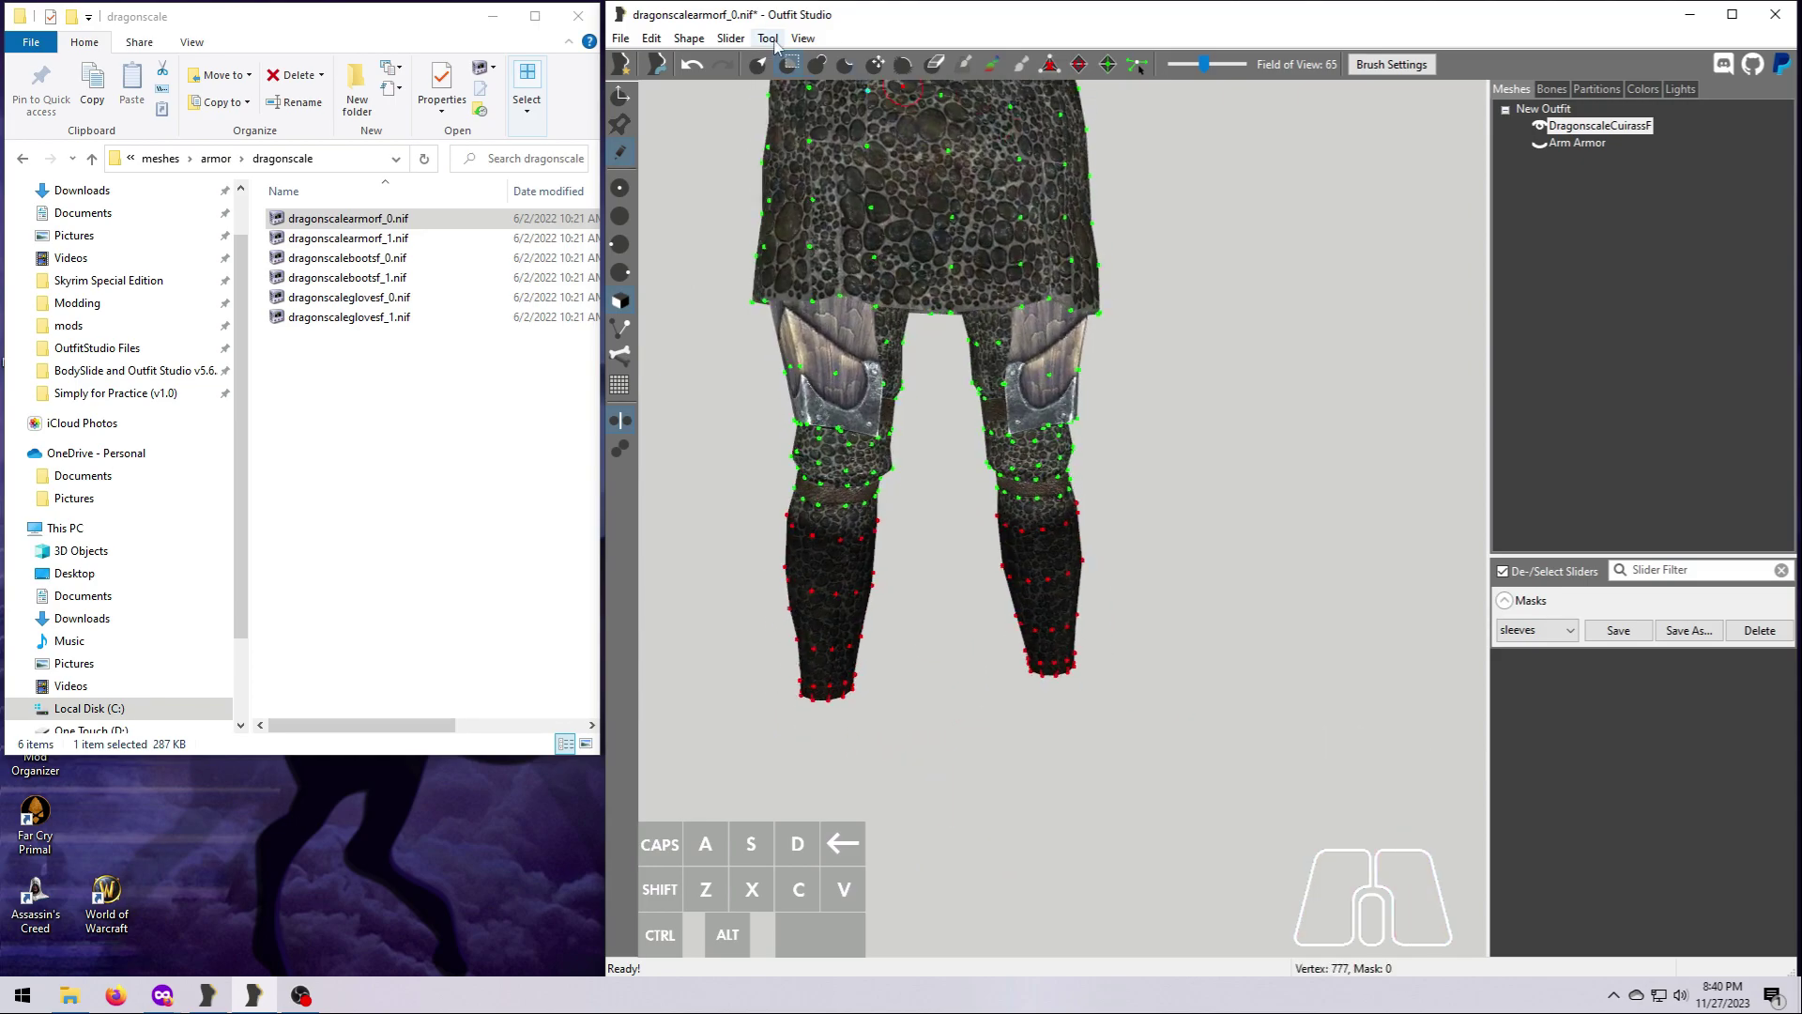
Invert the leg mask and save it as pants
key("ctrl+i")
left_click(1688, 629)
type("pants")
key("Return")
Delete the vertices of the lower pant legs and clear the mask
left_click(689, 39)
left_click(717, 120)
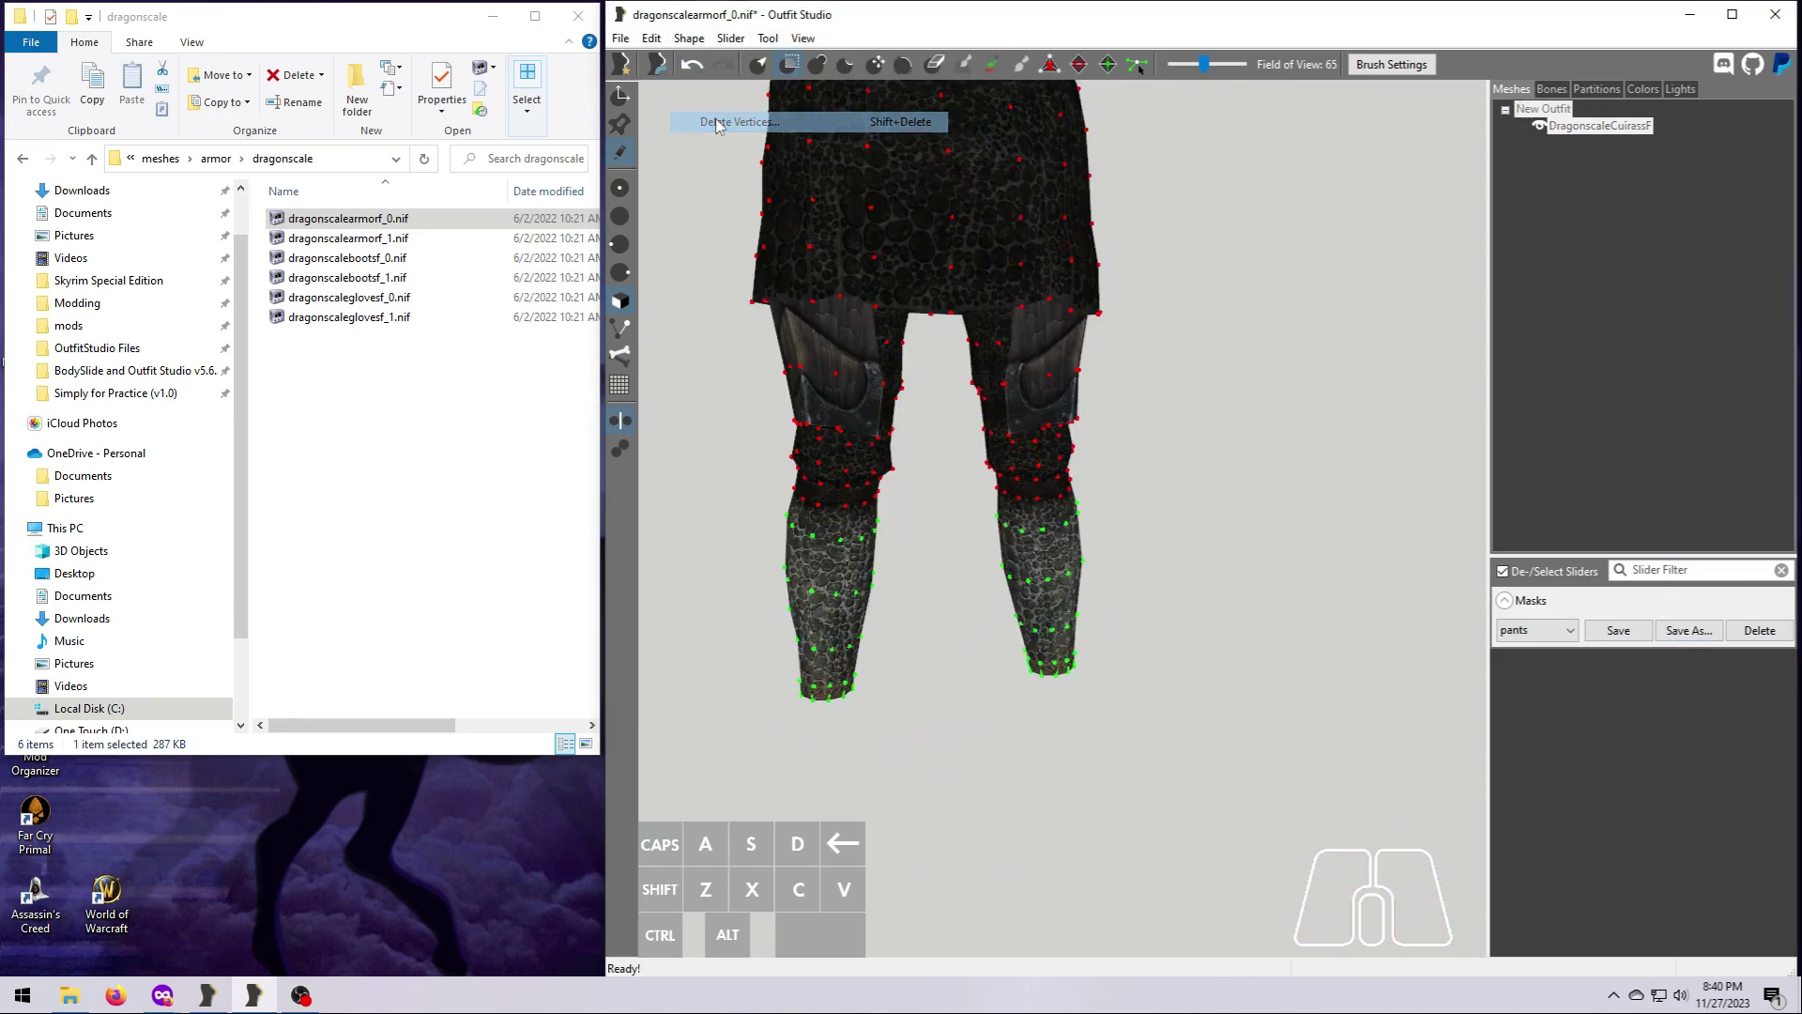
left_click(768, 39)
left_click(819, 237)
scroll(1192, 441, "down", 5)
middle_click_drag(1192, 441, 1206, 614)
mouse_move(1206, 615)
right_mouse_down()
mouse_move(1145, 560)
mouse_move(1147, 588)
right_mouse_up()
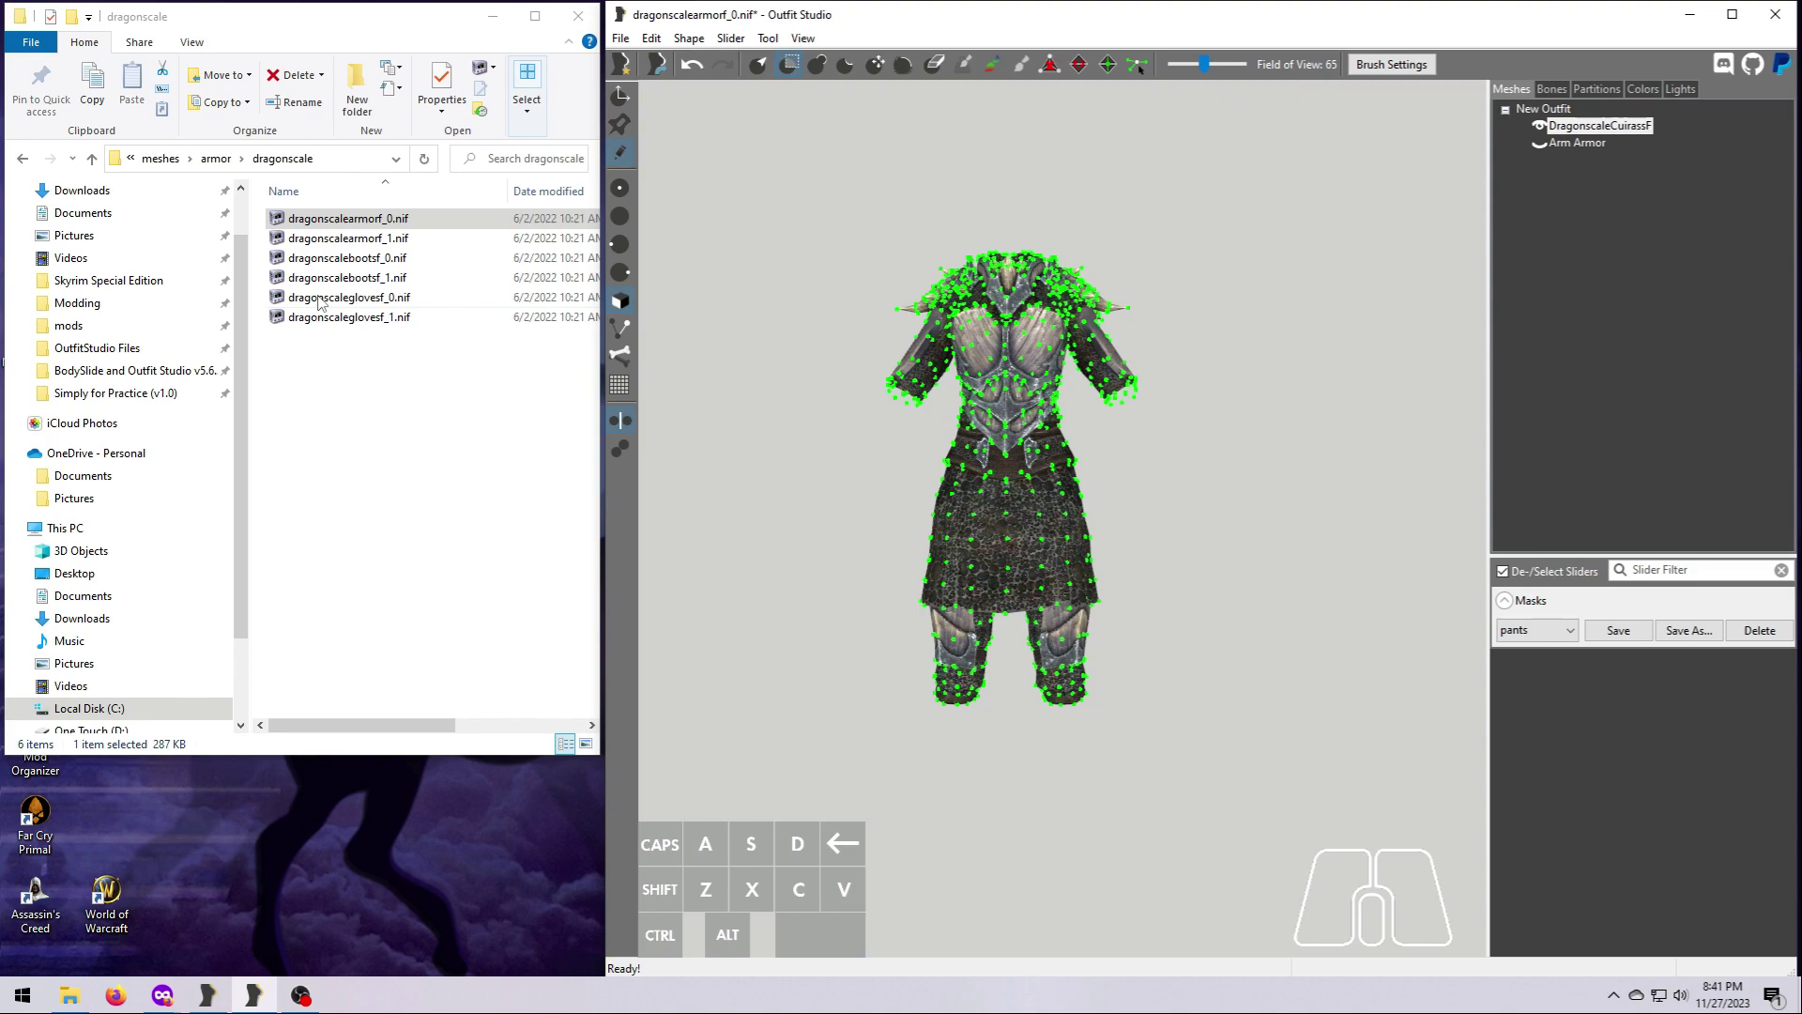
Import femalebody_0.nif into the outfit from the CBBE Body mod's meshes\actors\character\character assets folder in File Explorer
left_click(160, 159)
left_click(197, 160)
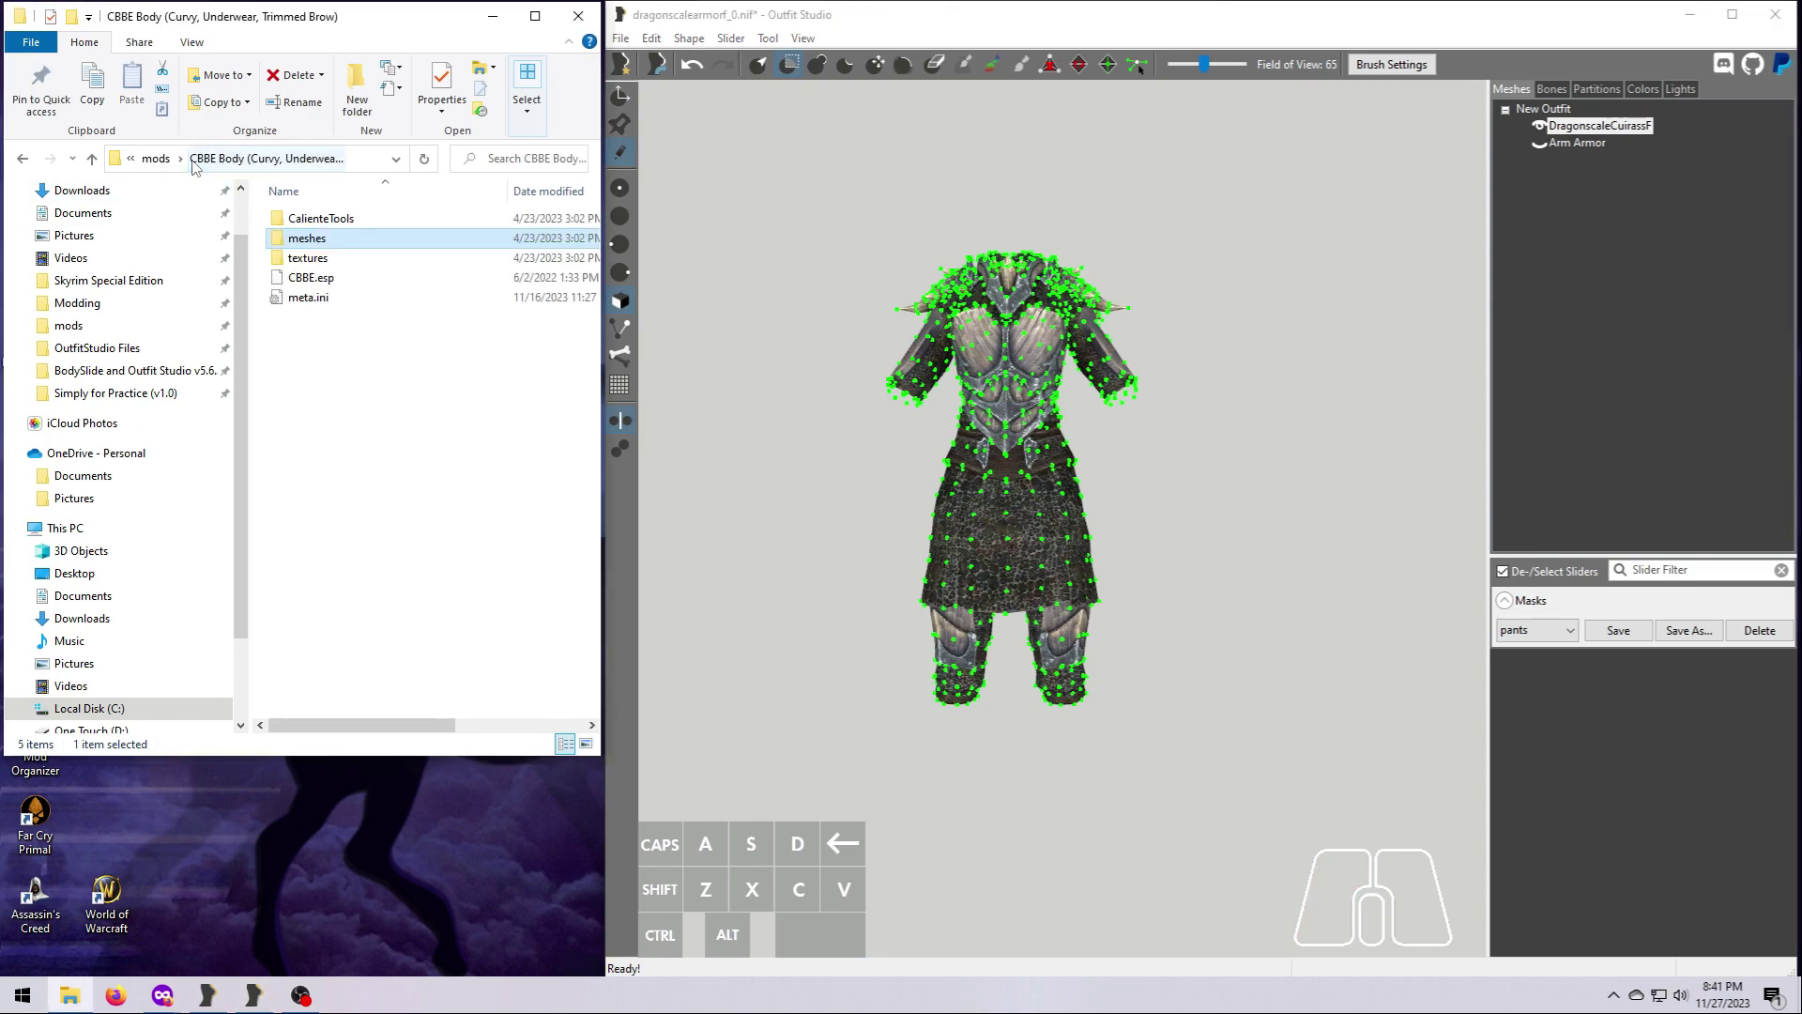
double_click(307, 240)
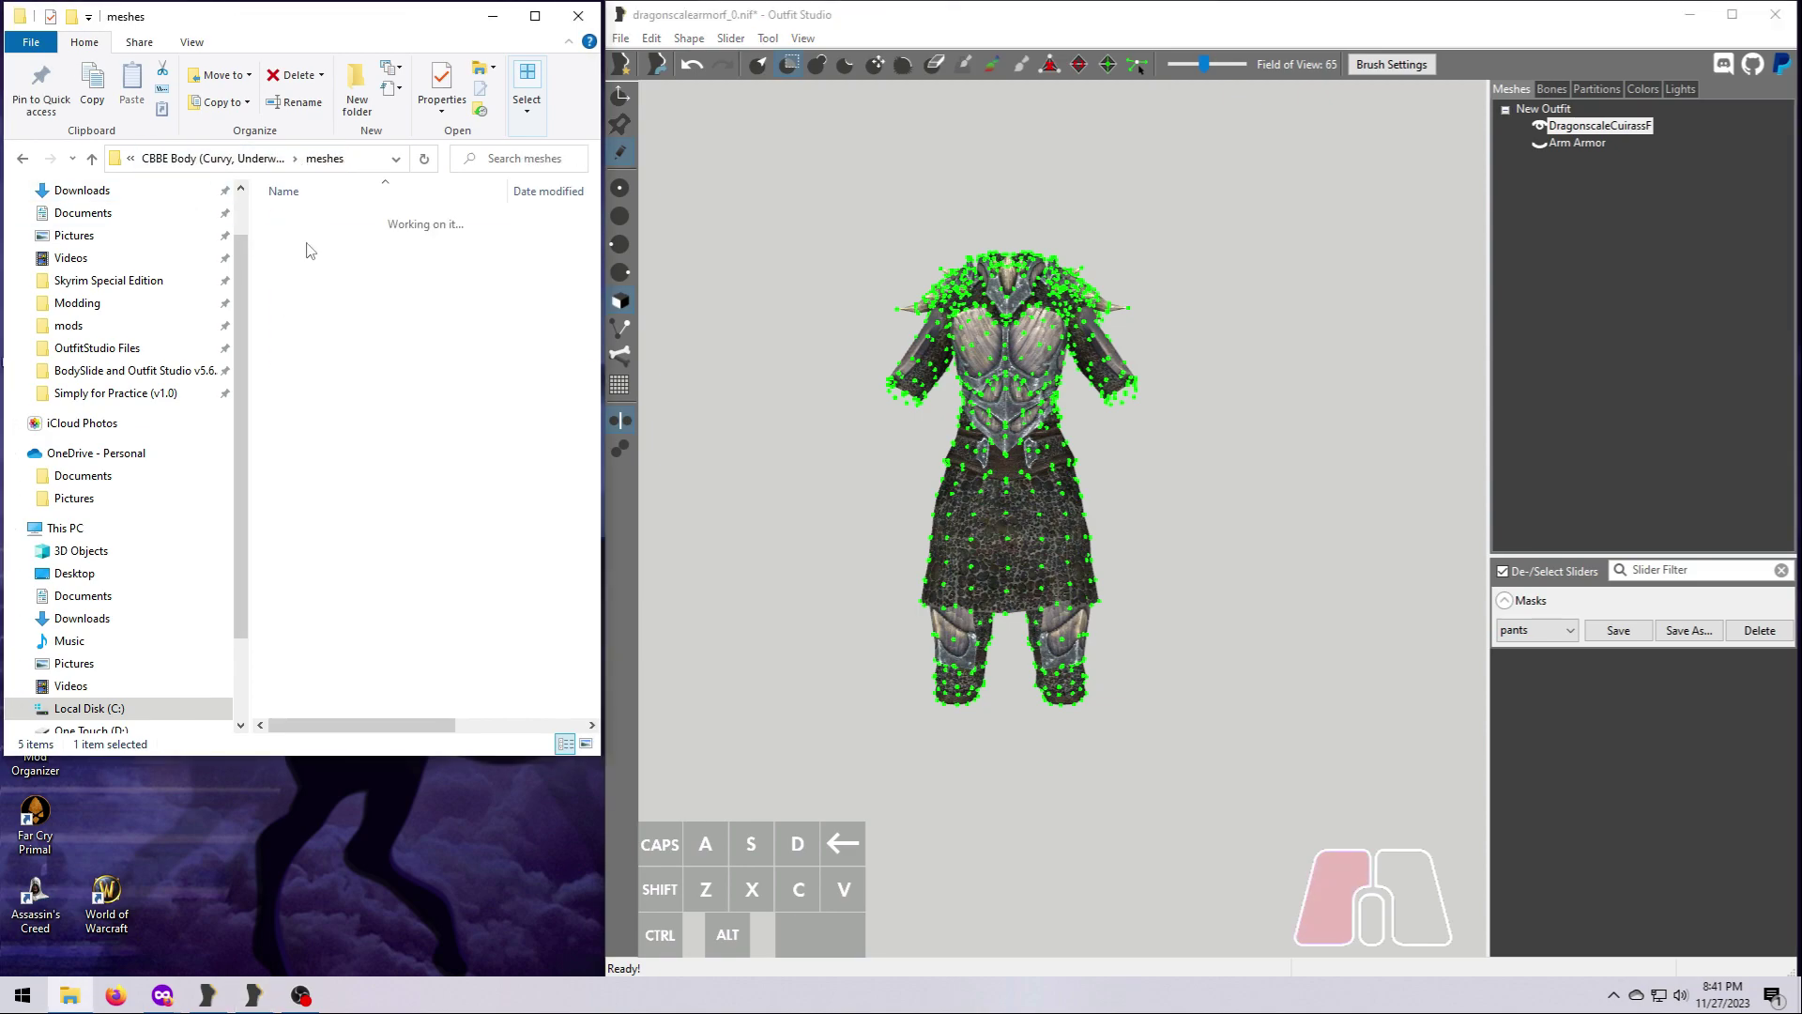
double_click(307, 221)
double_click(308, 225)
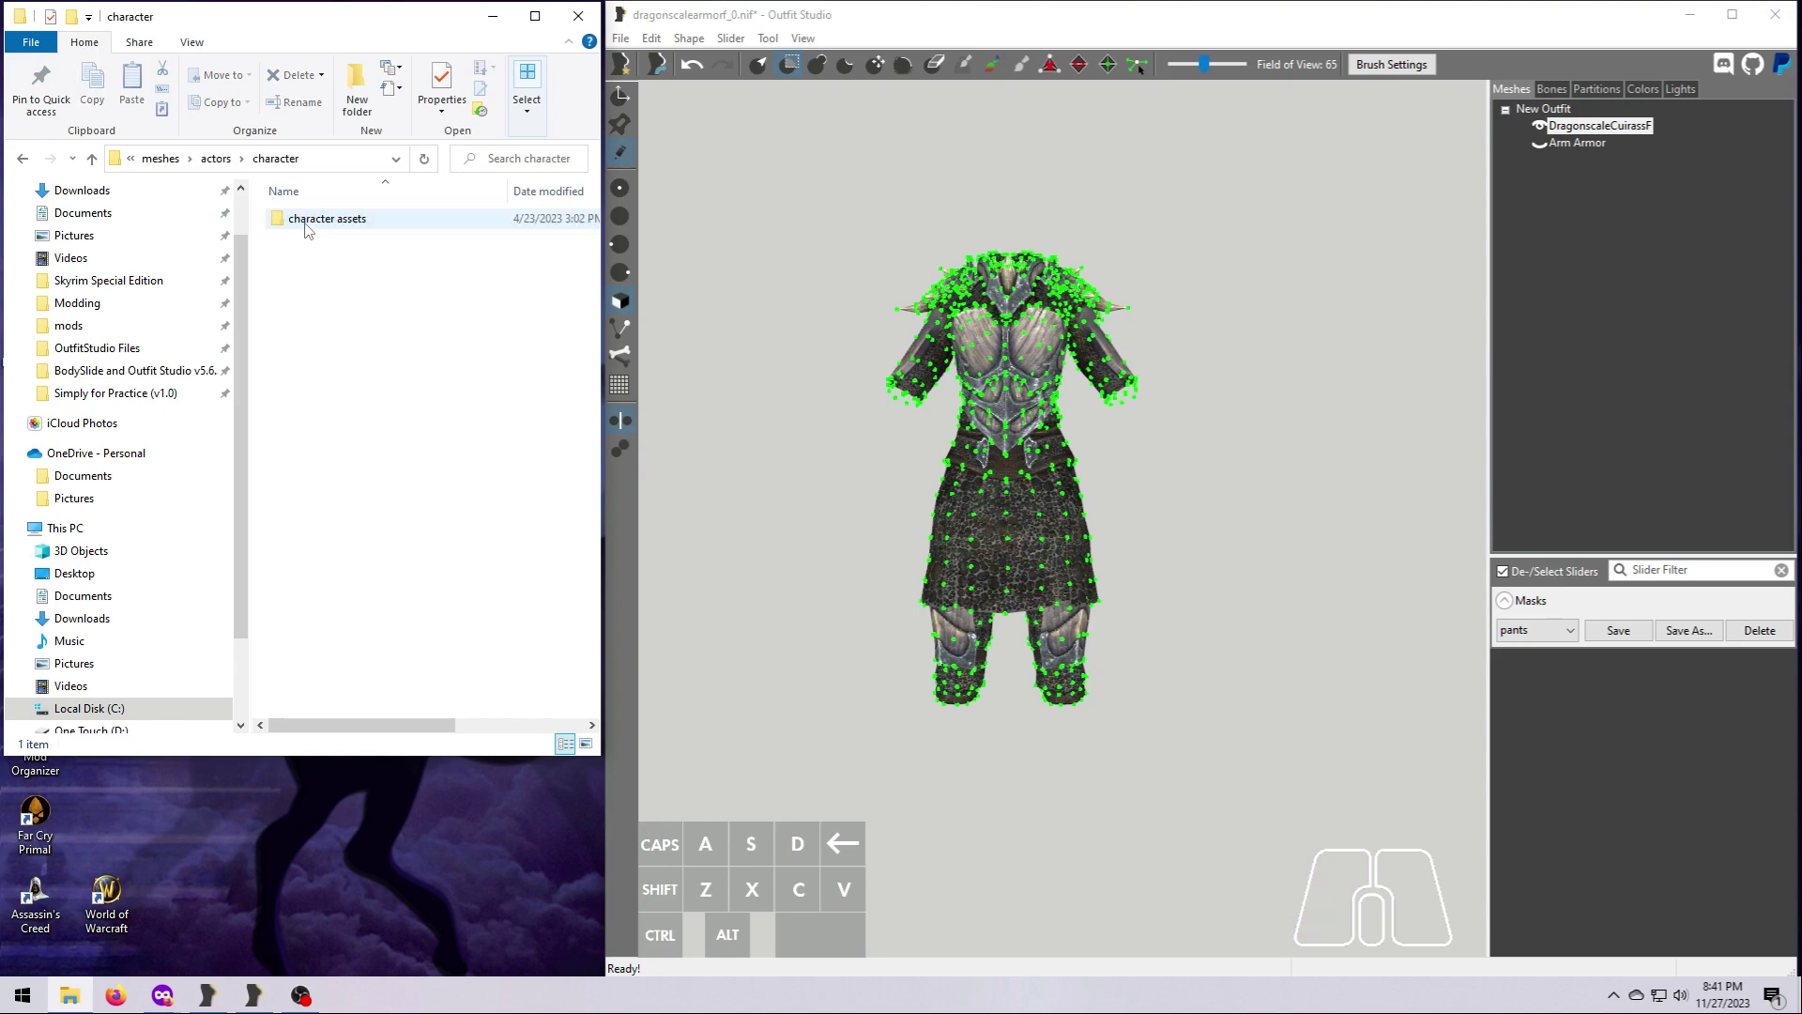
double_click(308, 225)
left_click(323, 336)
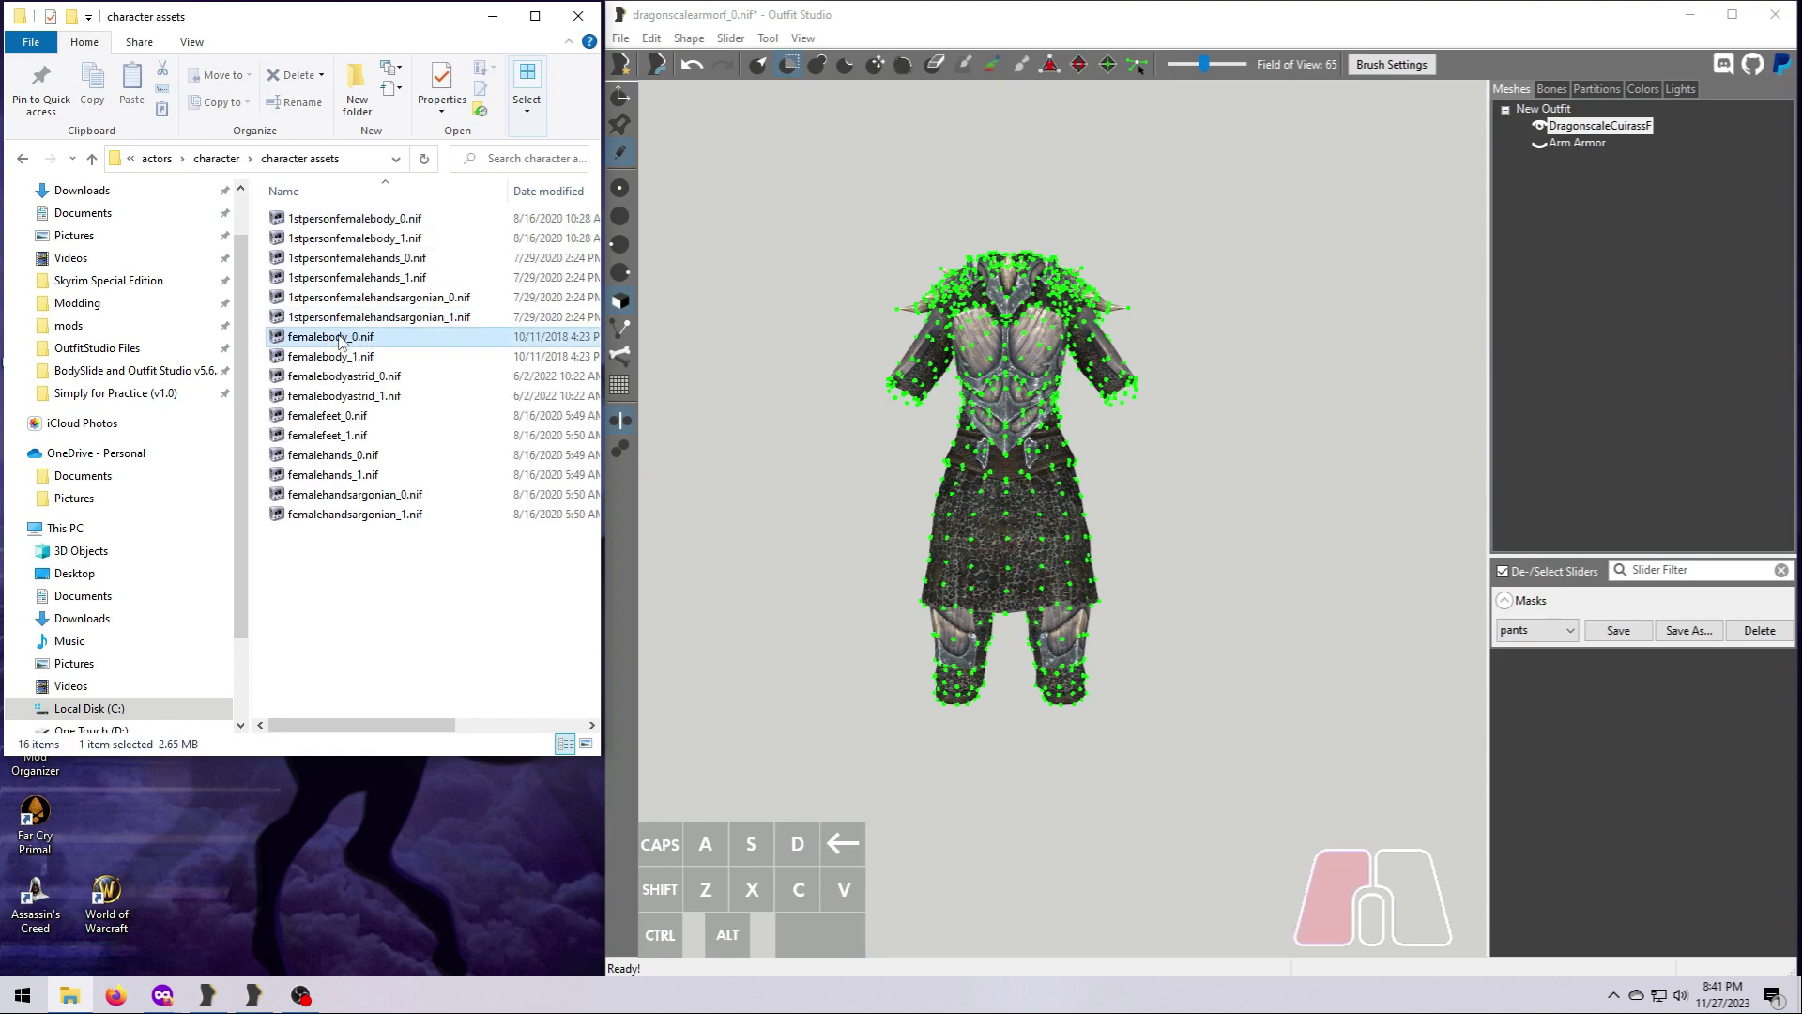
left_click_drag(807, 631, 830, 649)
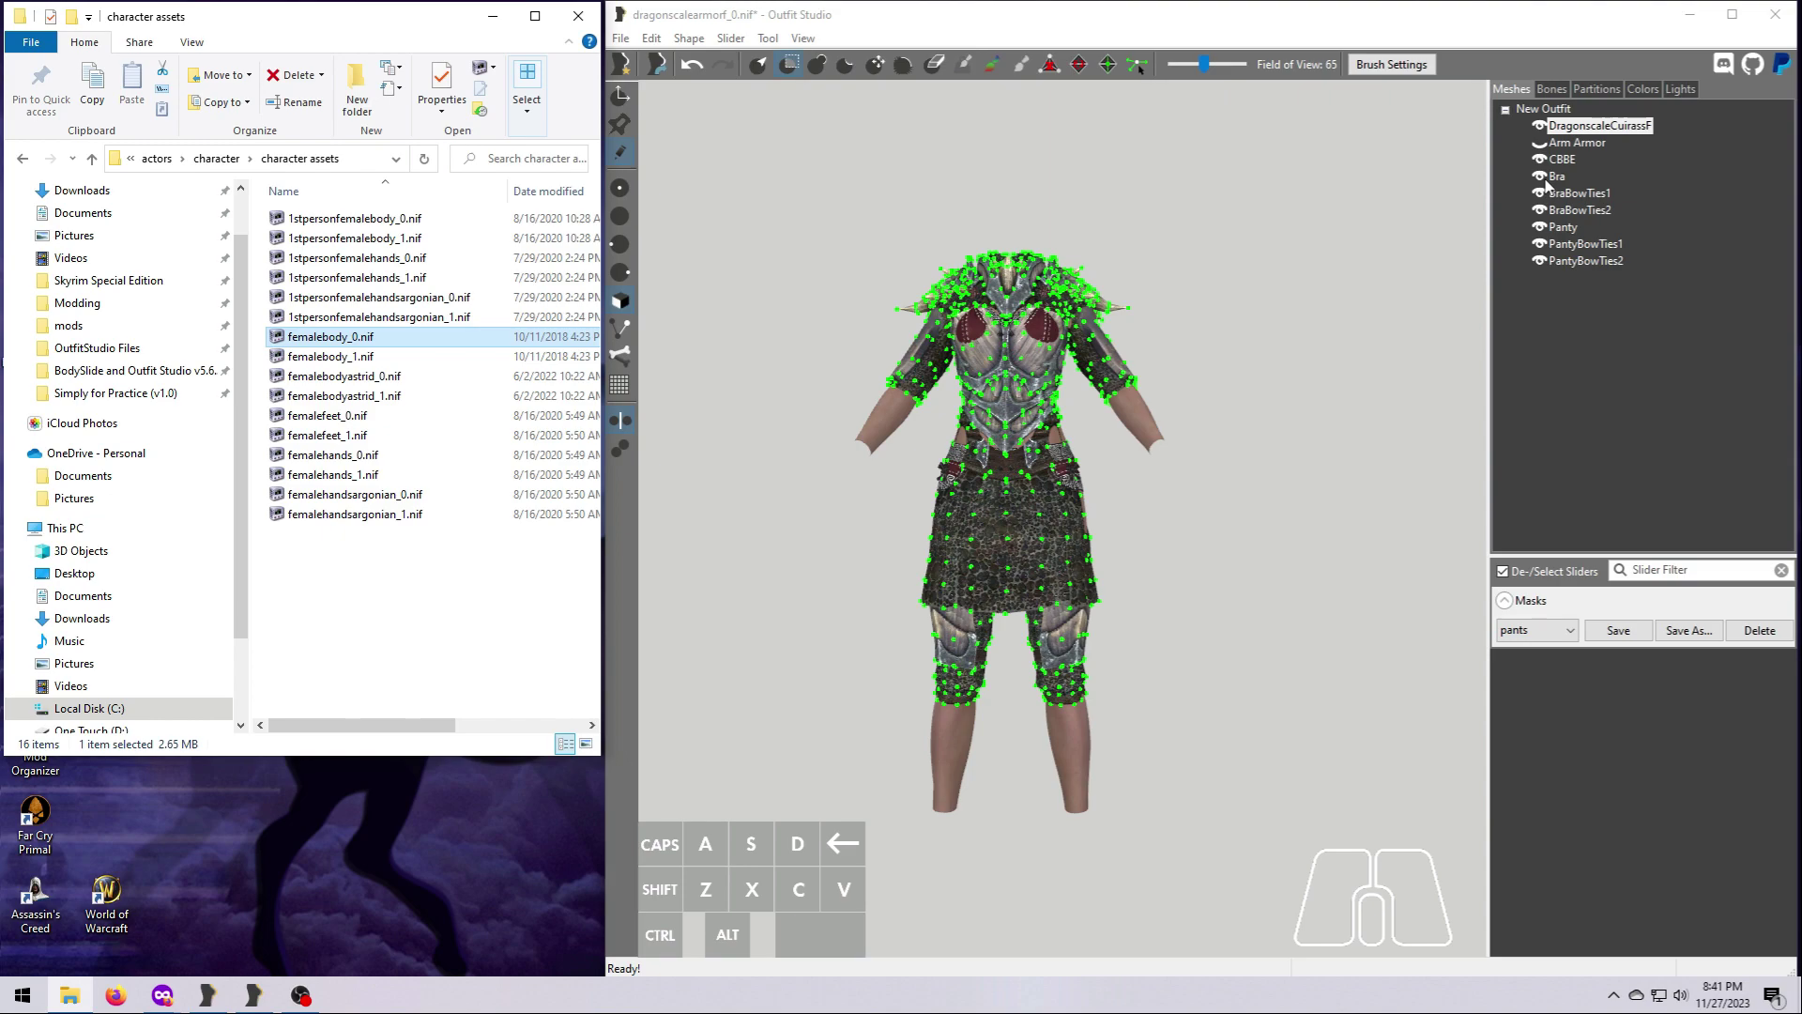
Delete the Bra, both BraBowTies, Panty and both PantyBowTies meshes from the outfit
left_click(1555, 178)
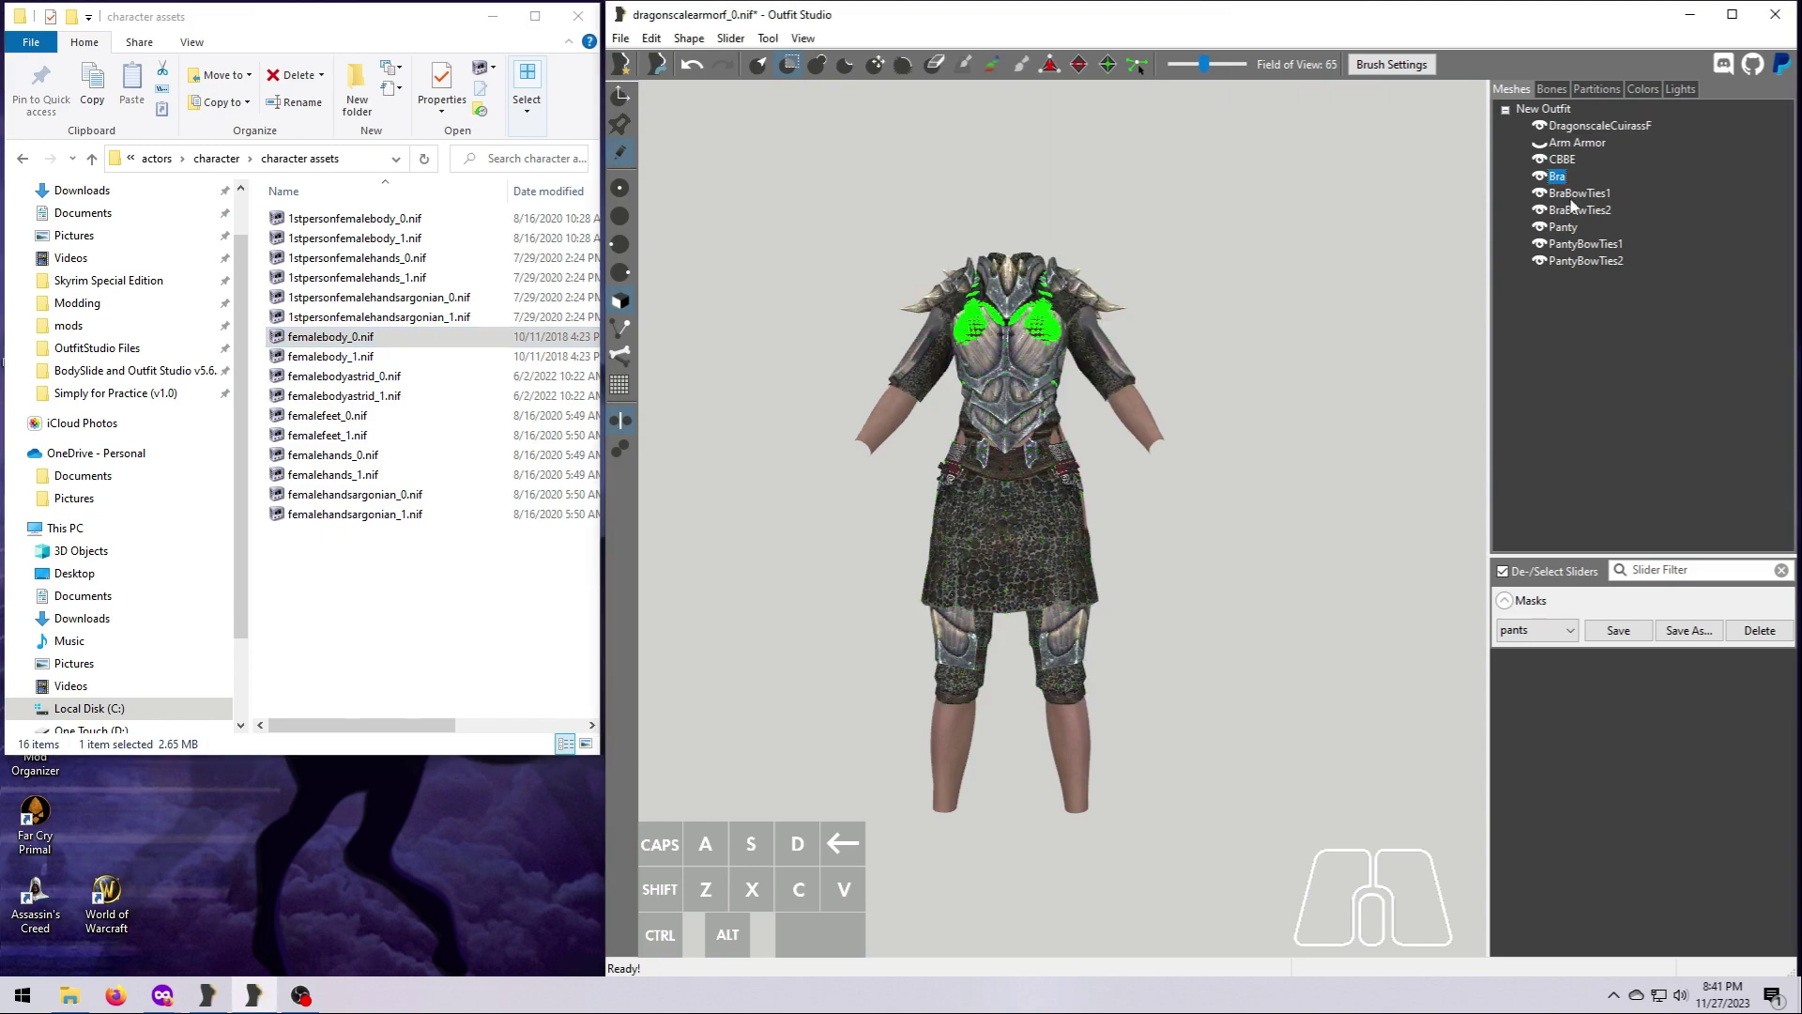
left_click(1569, 261, "shift")
right_click(1572, 263)
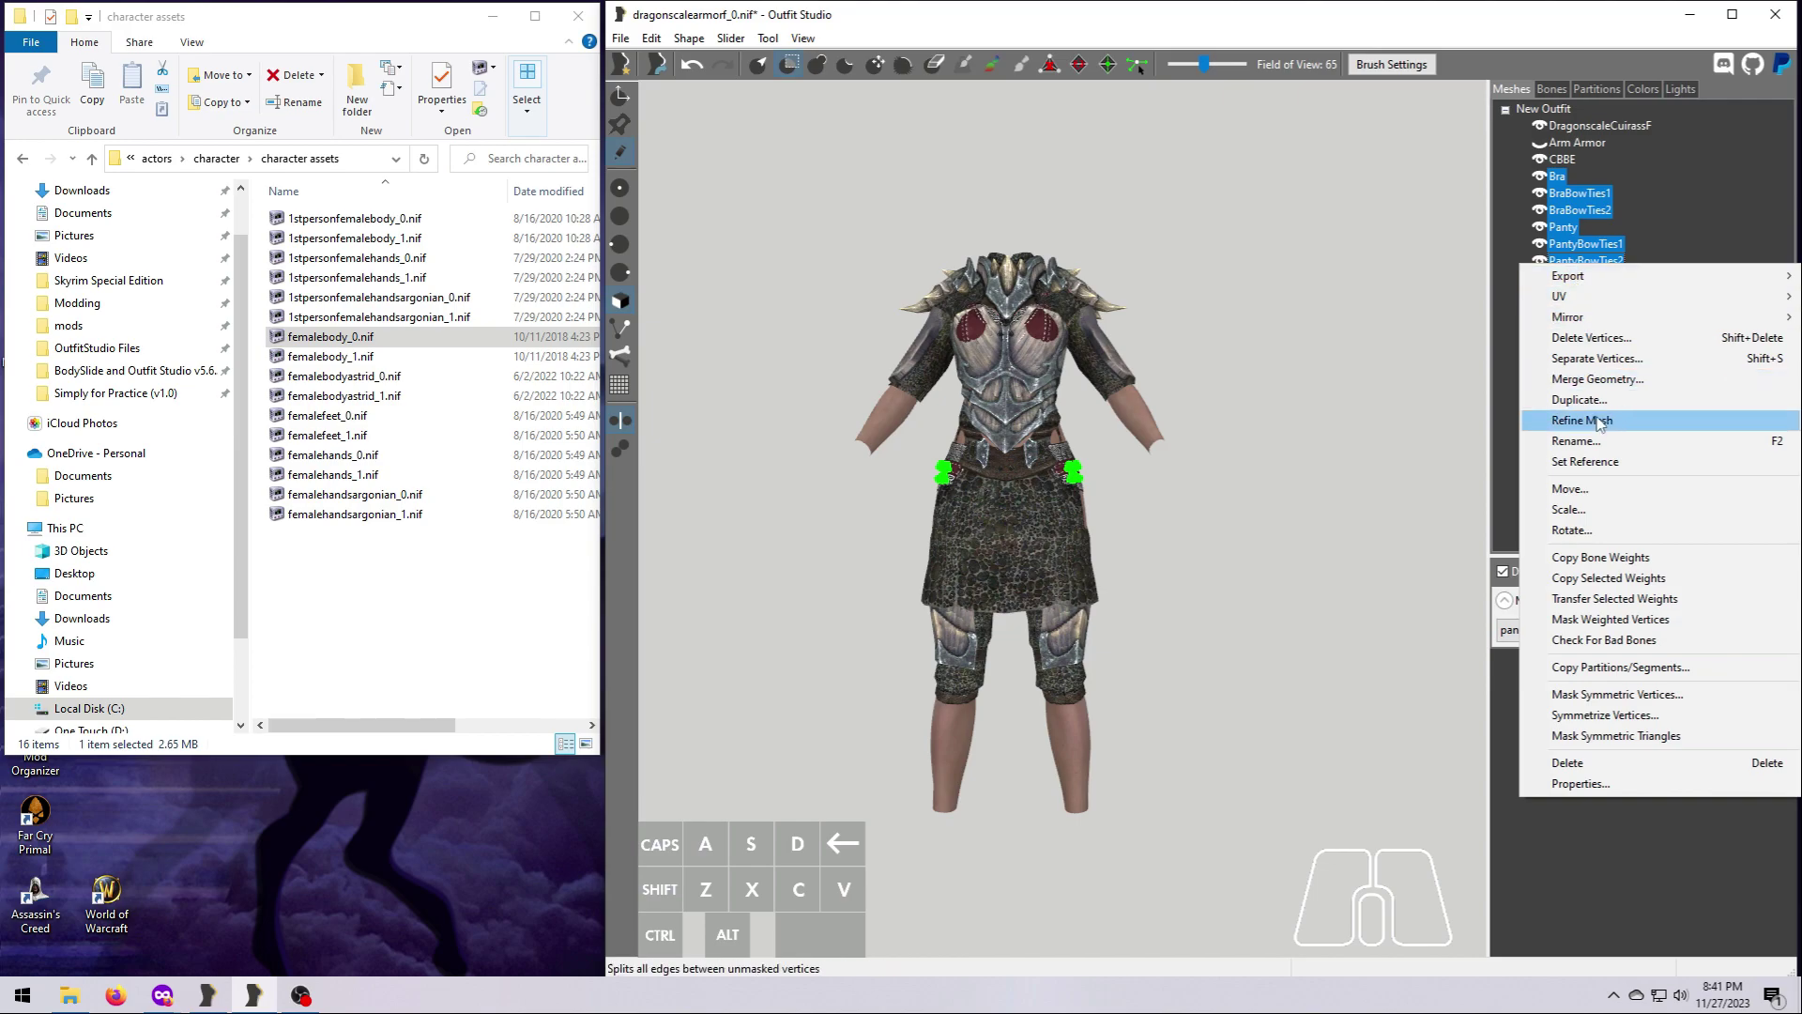
left_click(1587, 761)
left_click(1303, 495)
Show DragonscaleCuirassF as a wireframe and mask the CBBE torso and thighs covered by the armor
middle_click_drag(1273, 511, 1256, 655)
right_click_drag(1256, 657, 1545, 728)
middle_click_drag(1269, 777, 1279, 572)
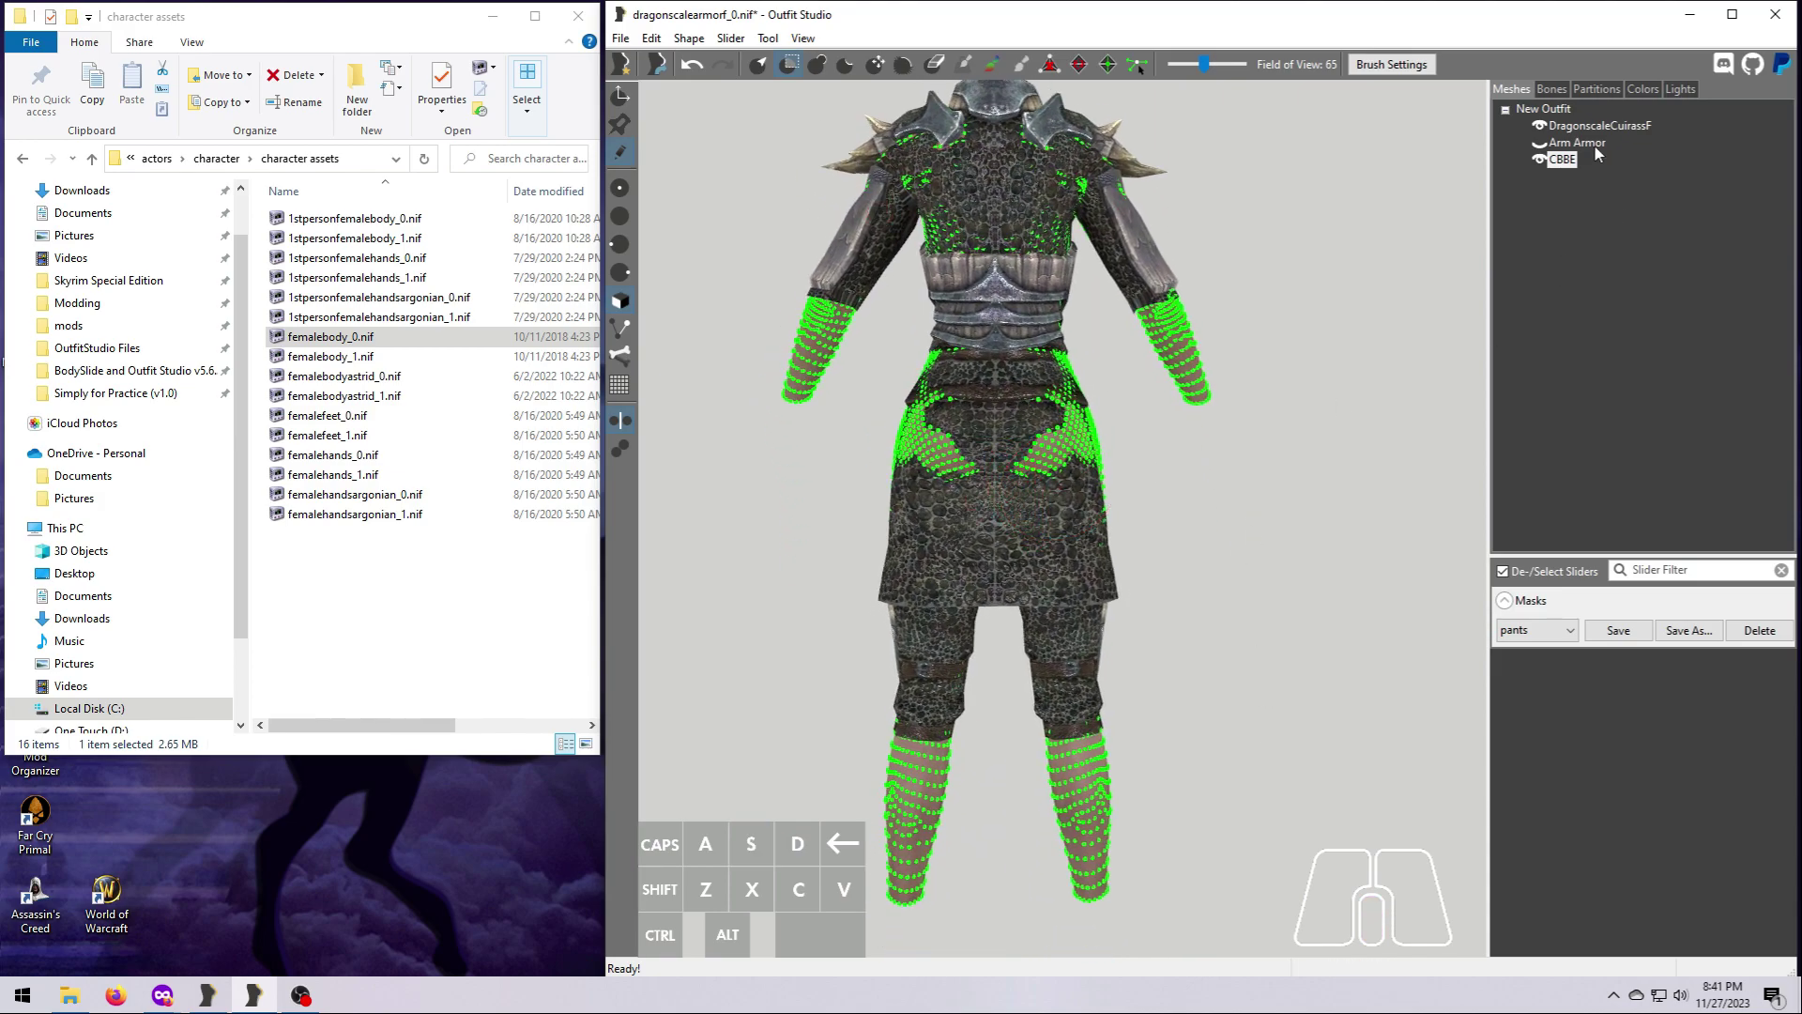
right_click_drag(1464, 357, 1293, 561)
left_click(1542, 132)
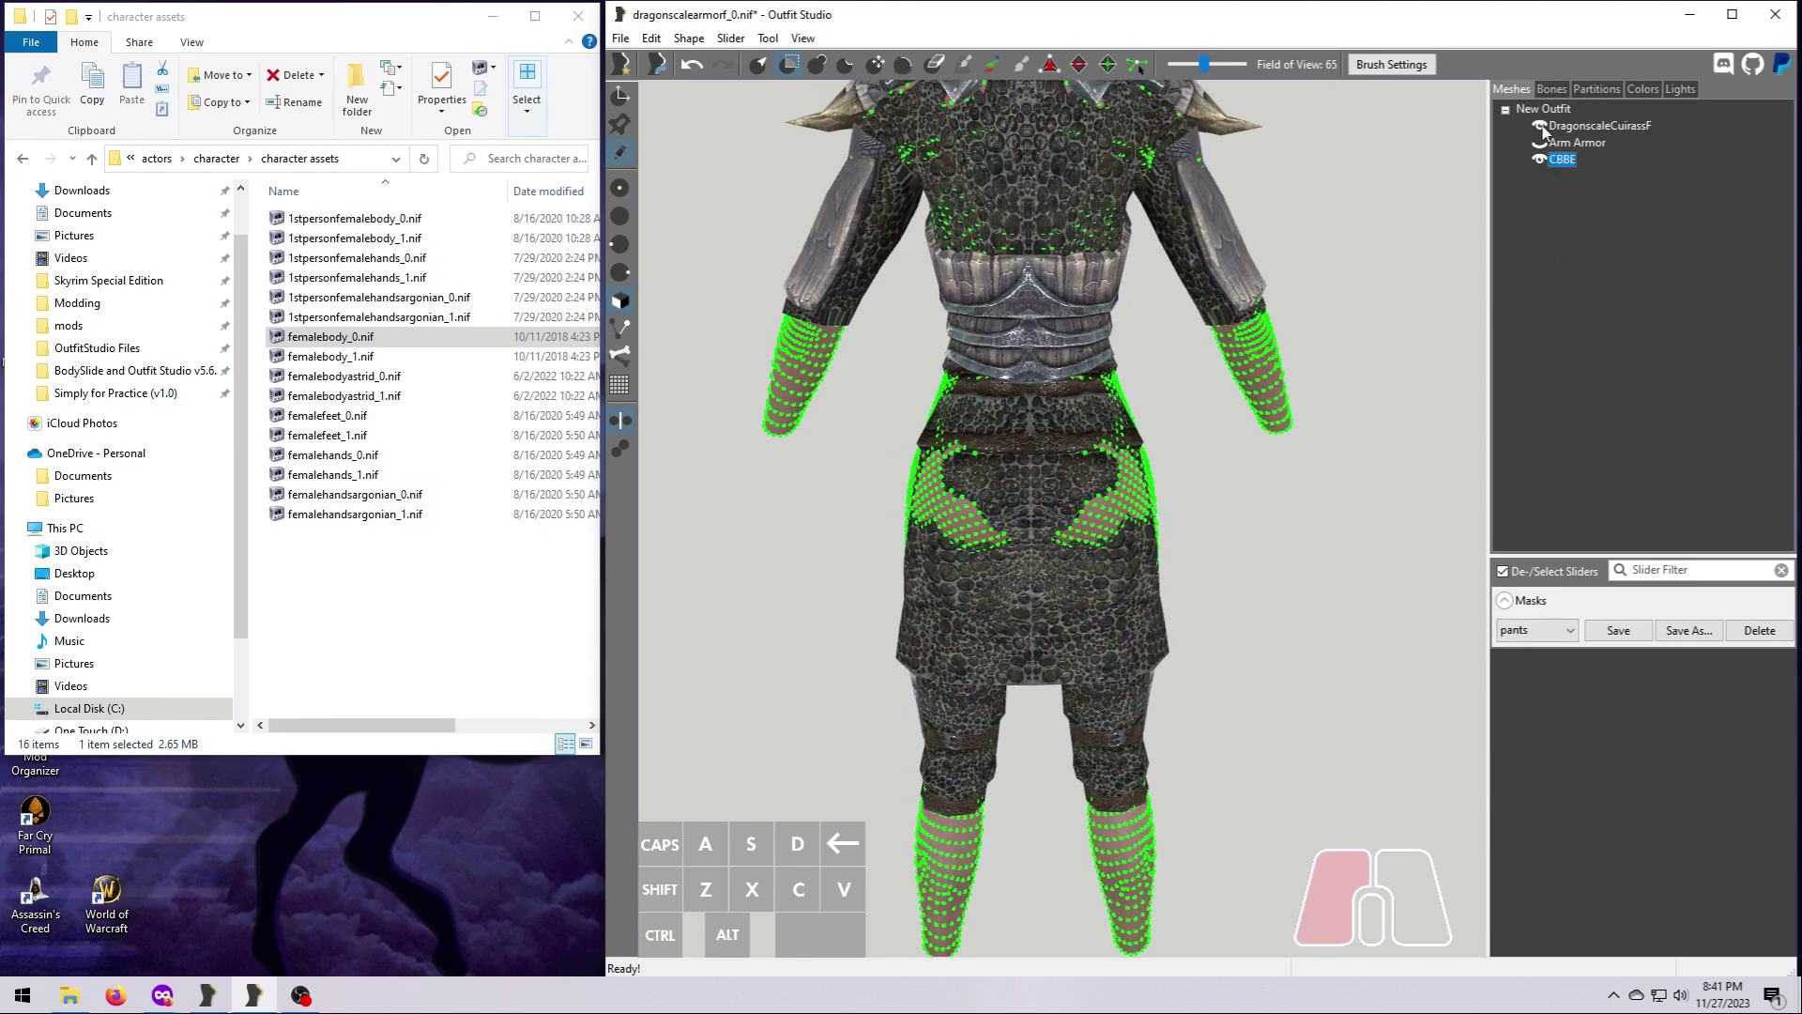
mouse_move(1120, 730)
left_mouse_down()
mouse_move(953, 519)
mouse_move(857, 160)
mouse_move(1032, 112)
left_mouse_up()
right_click_drag(1183, 356, 1085, 384)
left_click_drag(1084, 385, 1116, 563)
right_click_drag(1220, 751, 1129, 783)
left_click_drag(997, 498, 990, 467)
Extend the CBBE mask down both legs, front and back, to just above the pant hems
right_click_drag(1155, 619, 1295, 647)
scroll(1126, 638, "down", 5)
mouse_move(1042, 620)
left_mouse_down()
mouse_move(1014, 347)
mouse_move(990, 352)
left_mouse_up()
right_click_drag(952, 526, 1004, 549)
scroll(1064, 554, "up", 6)
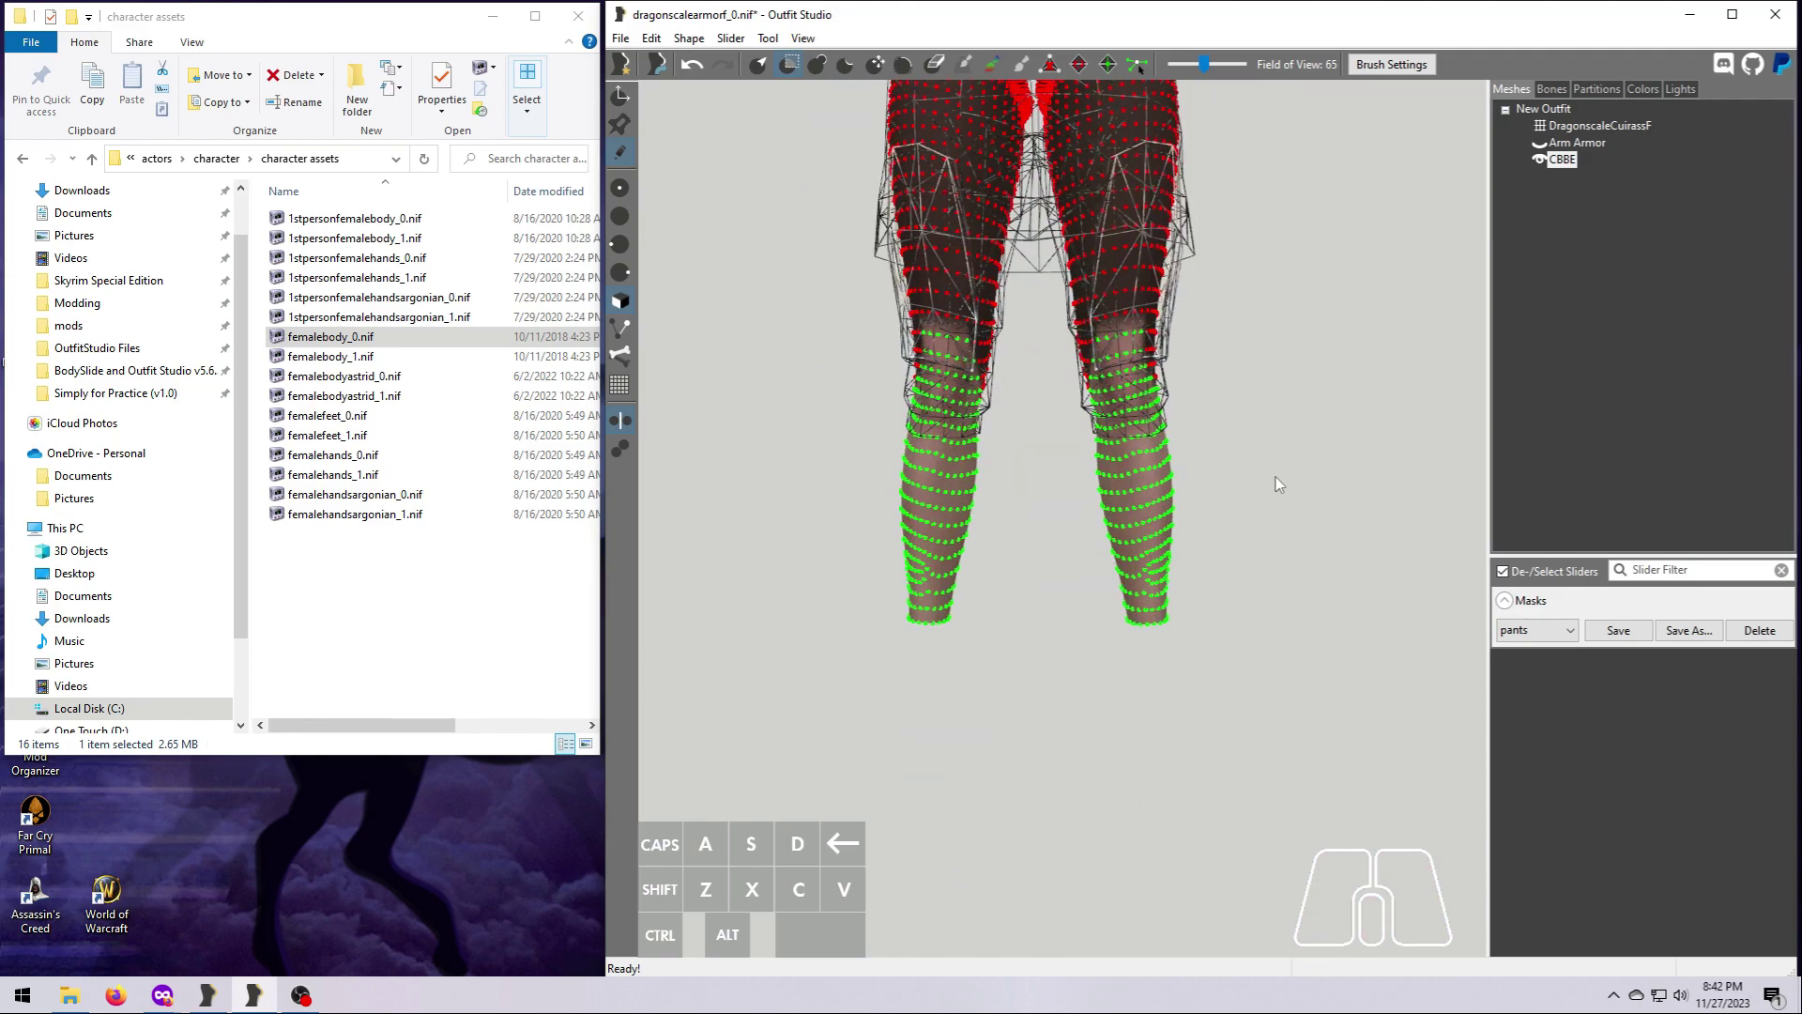
right_click_drag(1280, 488, 1096, 336)
right_click_drag(1032, 740, 1126, 676)
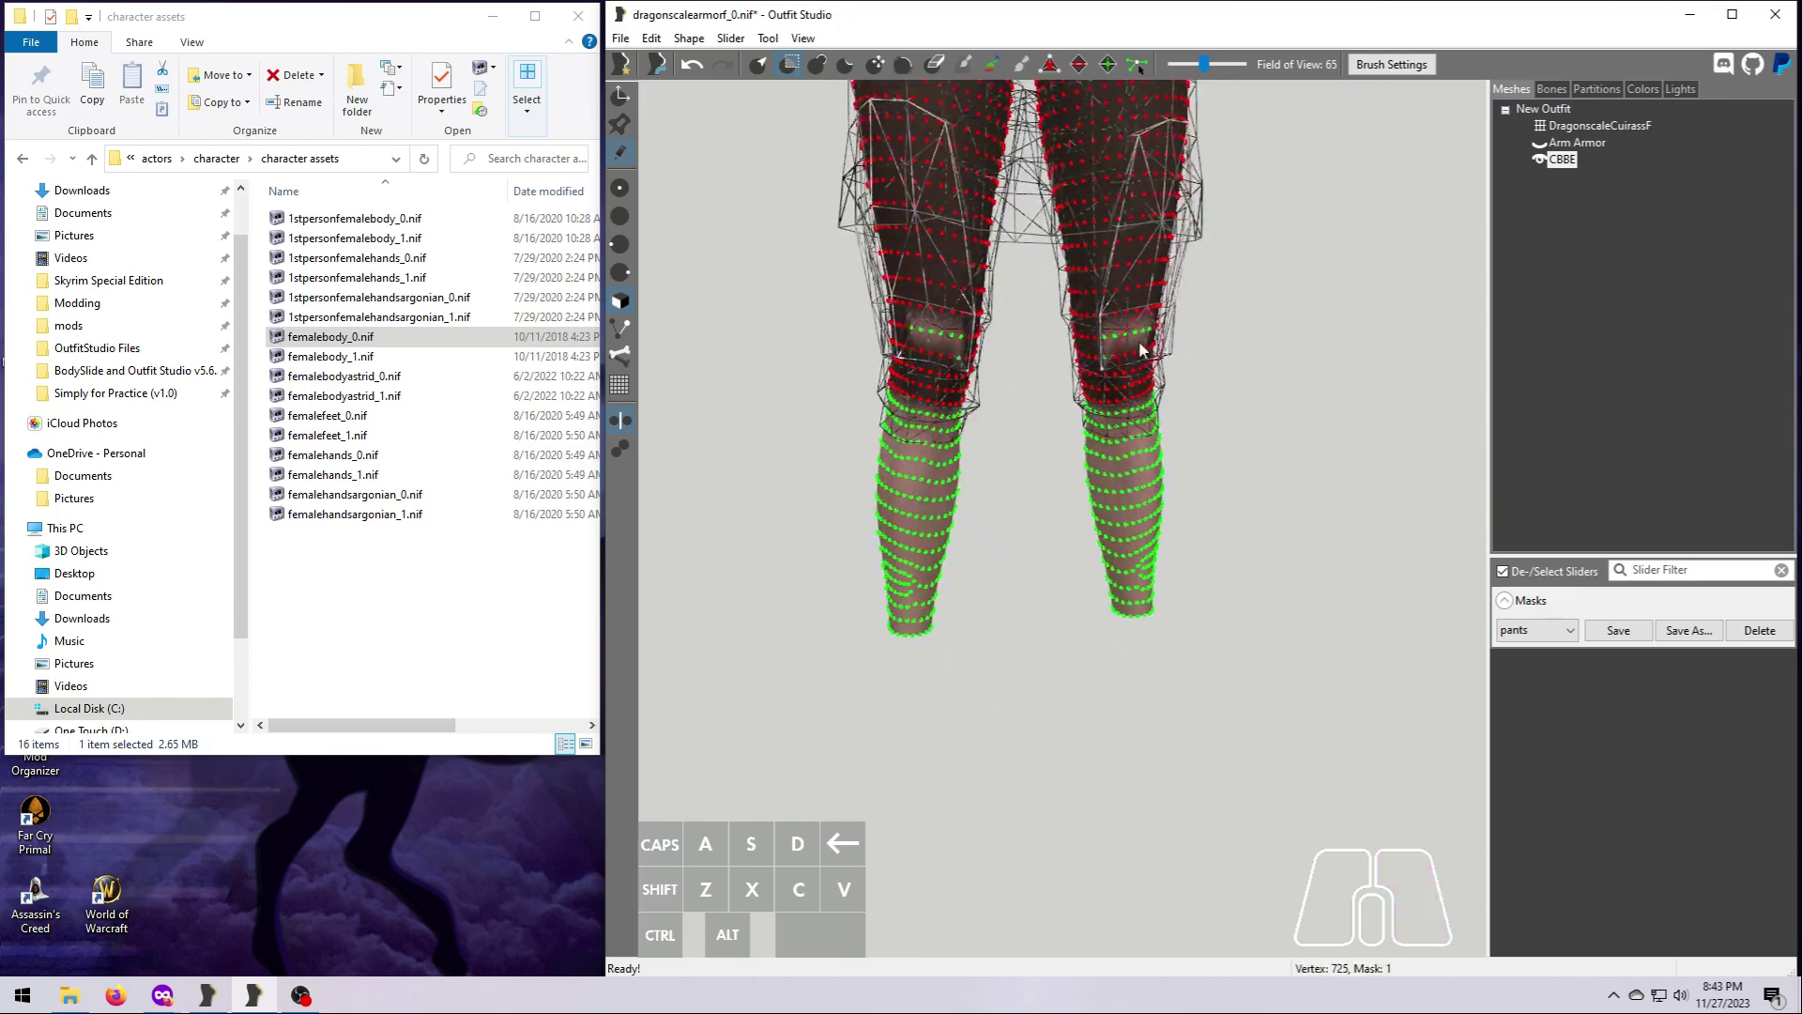
scroll(1080, 610, "down", 5)
Mask both CBBE upper arms from all sides down to just above the cuirass sleeve ends
right_click_drag(986, 526, 860, 480)
left_click(847, 456)
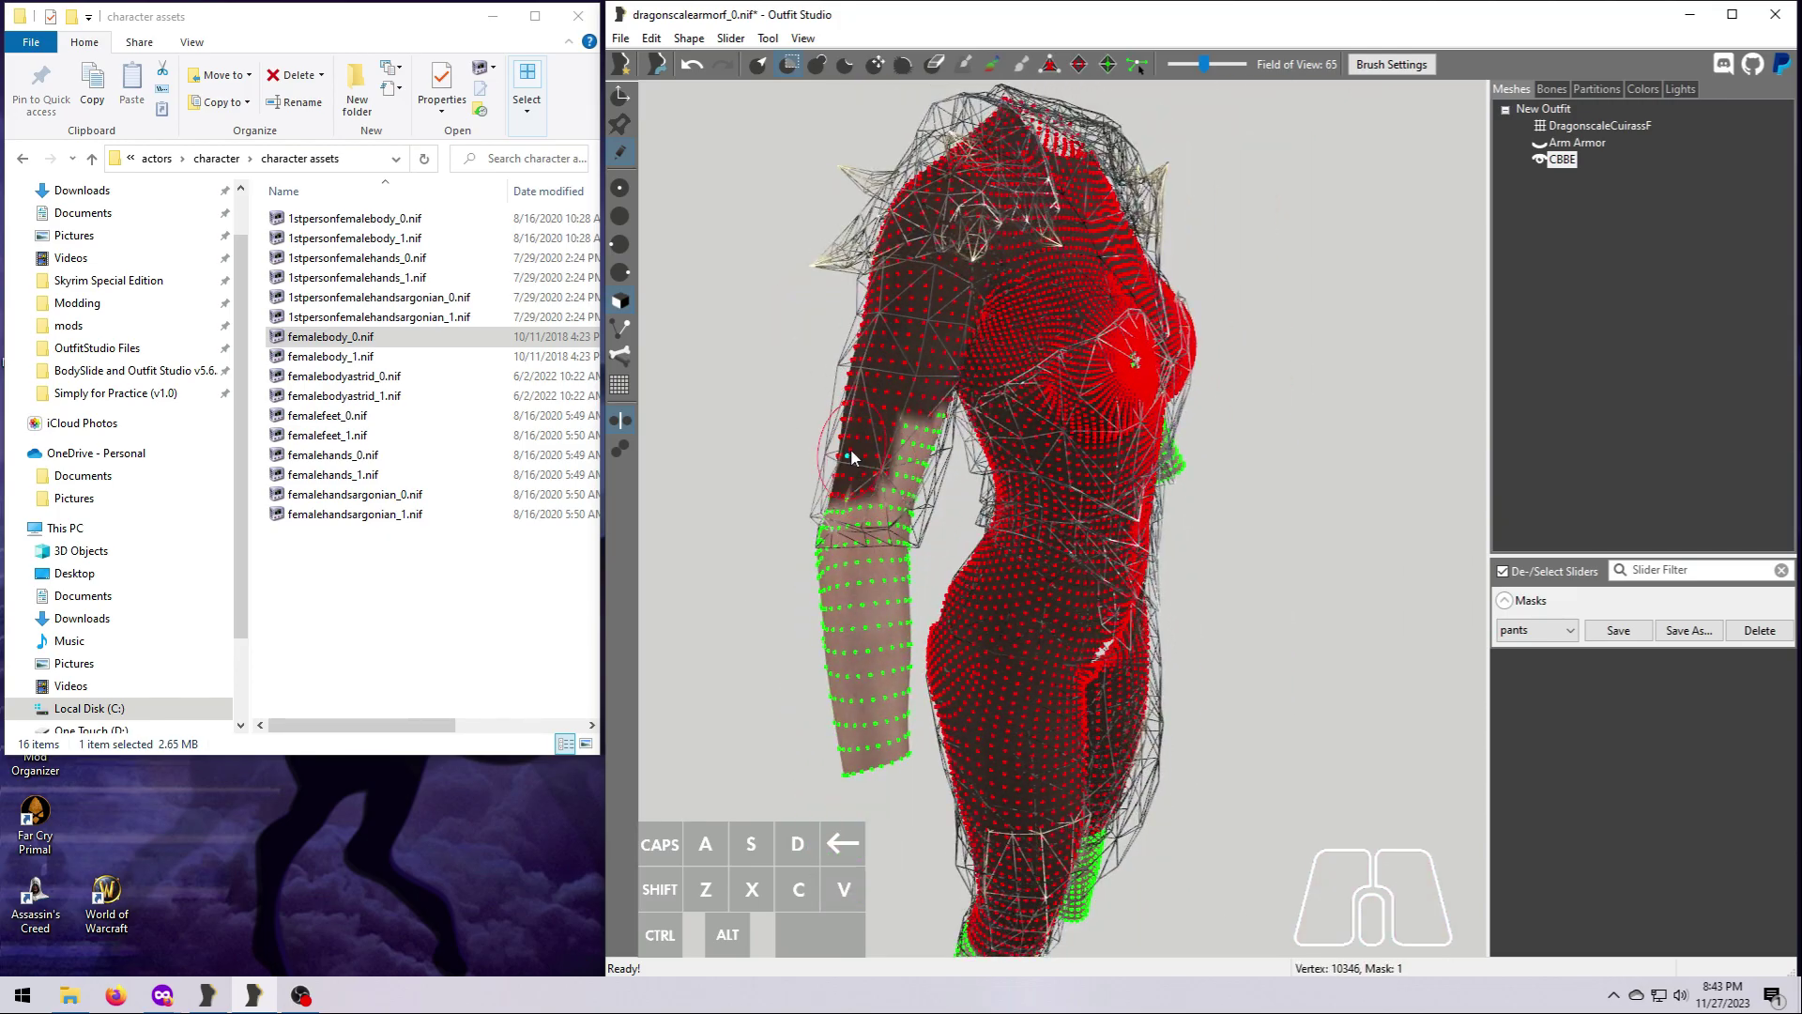
right_click_drag(1182, 629, 1394, 672)
right_click_drag(1267, 656, 1389, 639)
scroll(1243, 461, "up", 6)
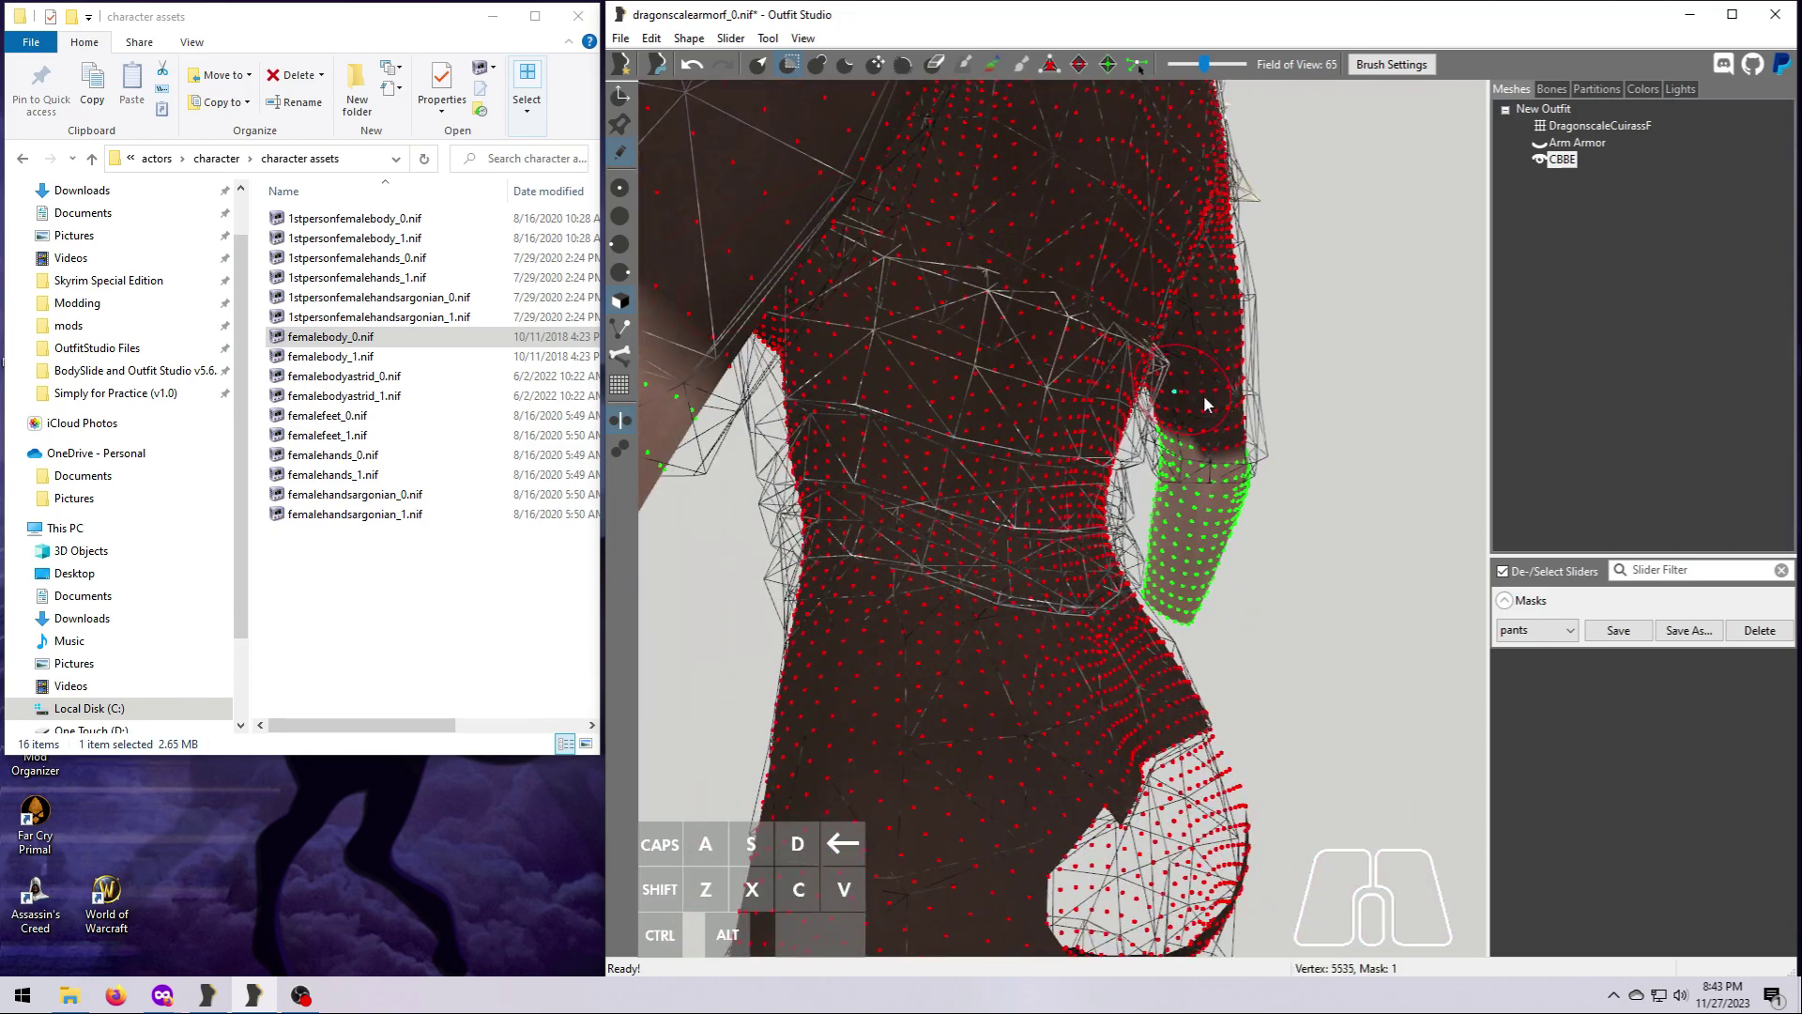
right_click_drag(1174, 390, 981, 445)
scroll(987, 572, "down", 5)
right_click_drag(993, 699, 1210, 657)
middle_click_drag(1160, 526, 1060, 310)
right_click_drag(1192, 647, 954, 694)
Invert the CBBE body mask and save it as bodyzap
left_click(768, 38)
left_click(817, 404)
scroll(785, 607, "down", 5)
right_click_drag(785, 607, 1089, 610)
left_click(1702, 641)
type("bodyzap")
key("Return")
Delete the CBBE vertices hidden under the armor, clear the mask, and display DragonscaleCuirassF as solid again
left_click(652, 39)
left_click(736, 125)
left_click(767, 38)
left_click(817, 206)
left_click(1539, 127)
right_click_drag(835, 643, 1145, 704)
scroll(986, 608, "up", 3)
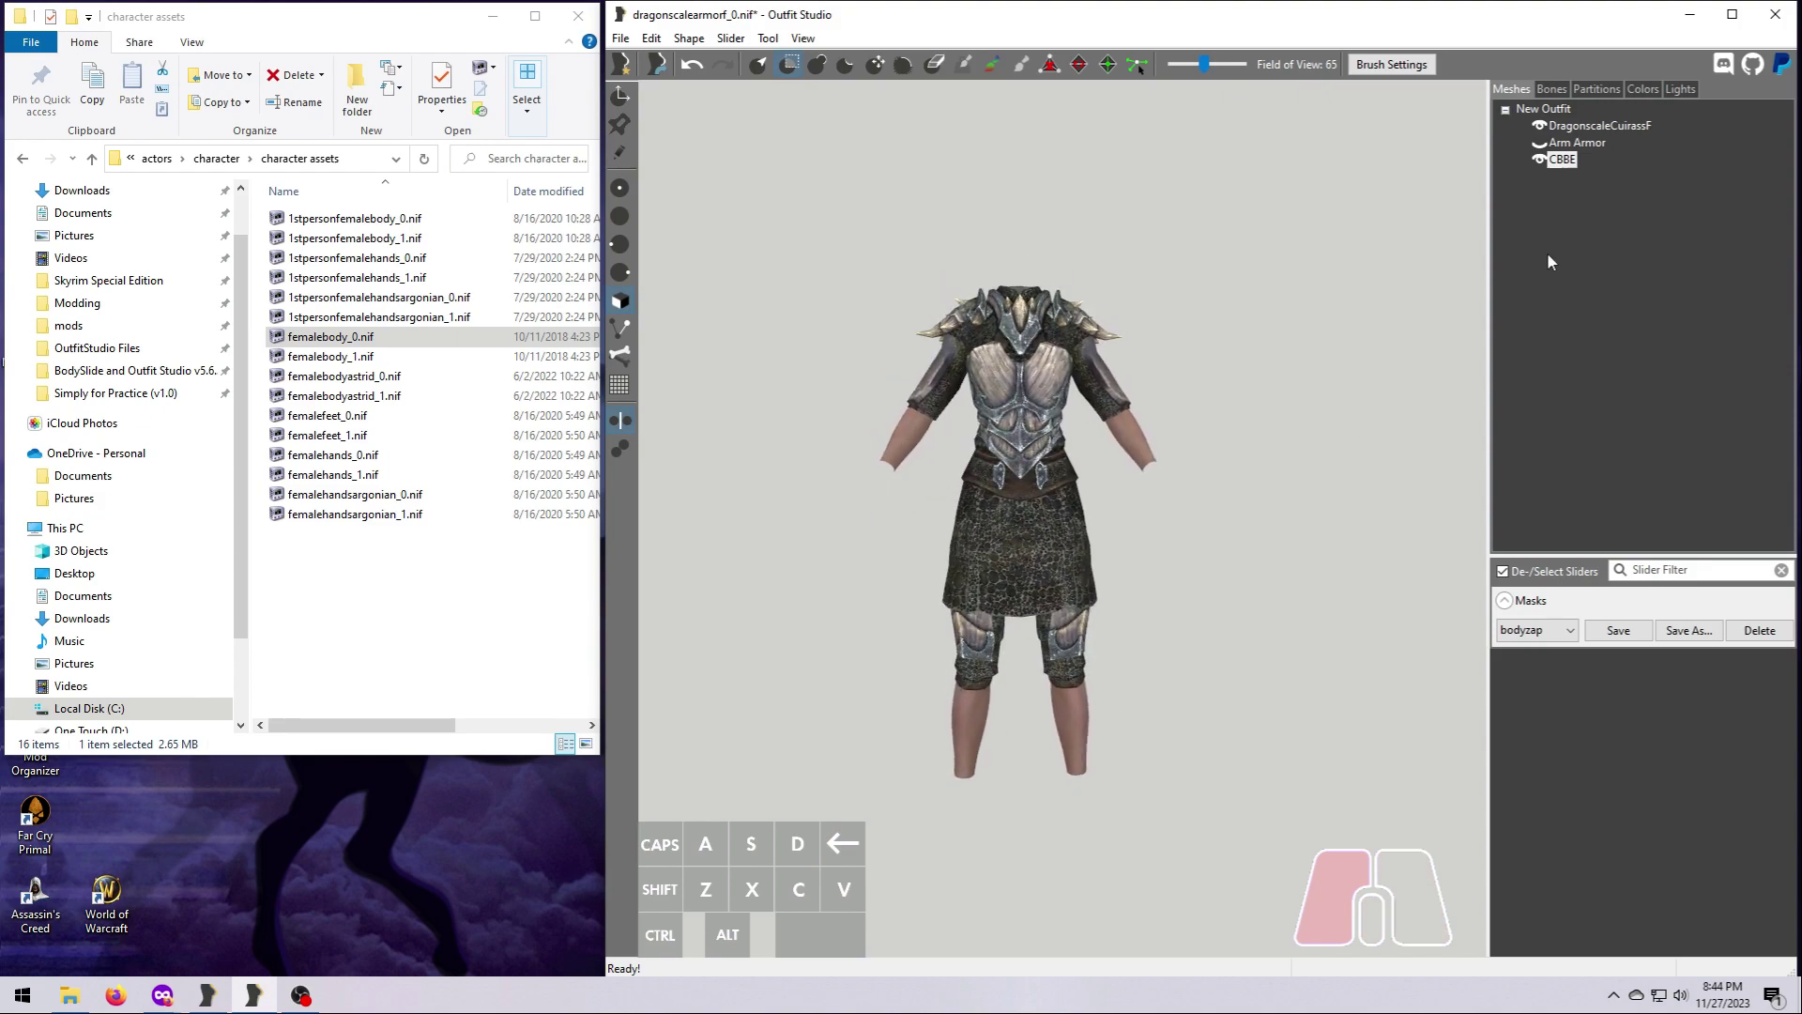
Export DragonscaleCuirassF and CBBE together as NewDragonscaleF_C.nif in the simply_clothes\demo\Other folder
left_click(1596, 126, "ctrl")
right_click(1589, 133)
mouse_move(1466, 141)
left_click(1379, 146)
left_click_drag(832, 688, 823, 688)
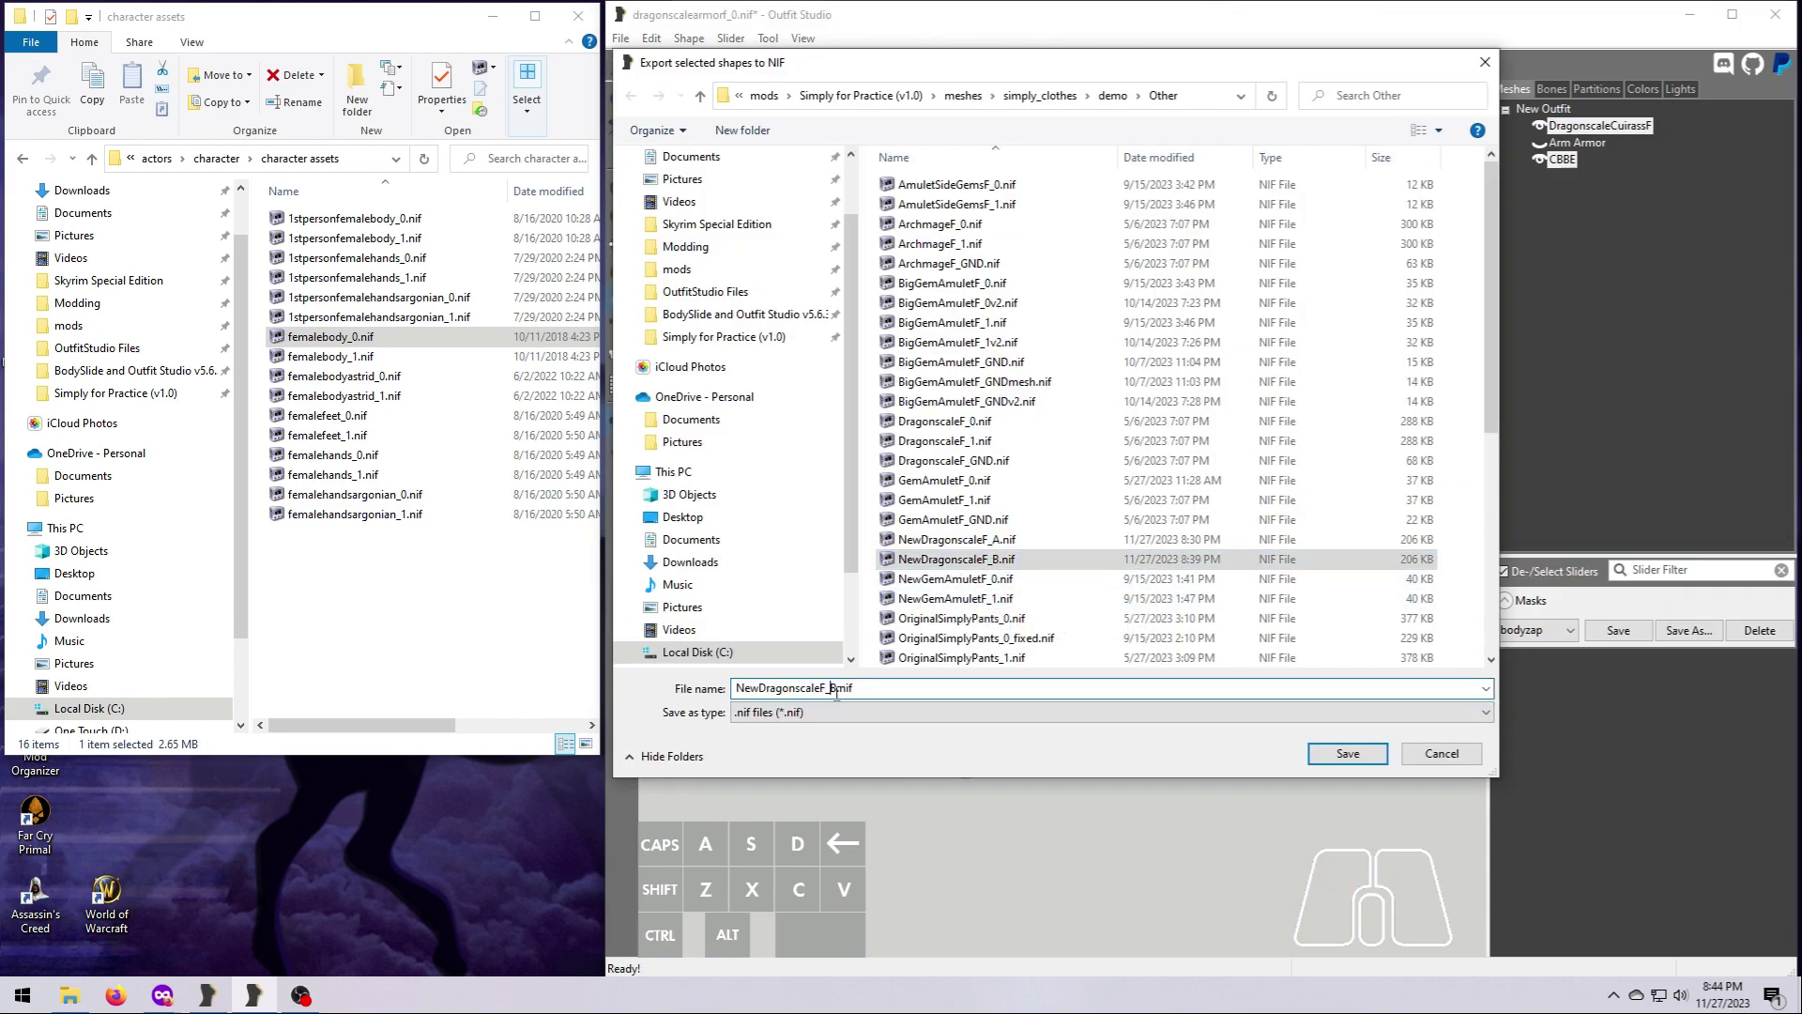
type("C")
key("Return")
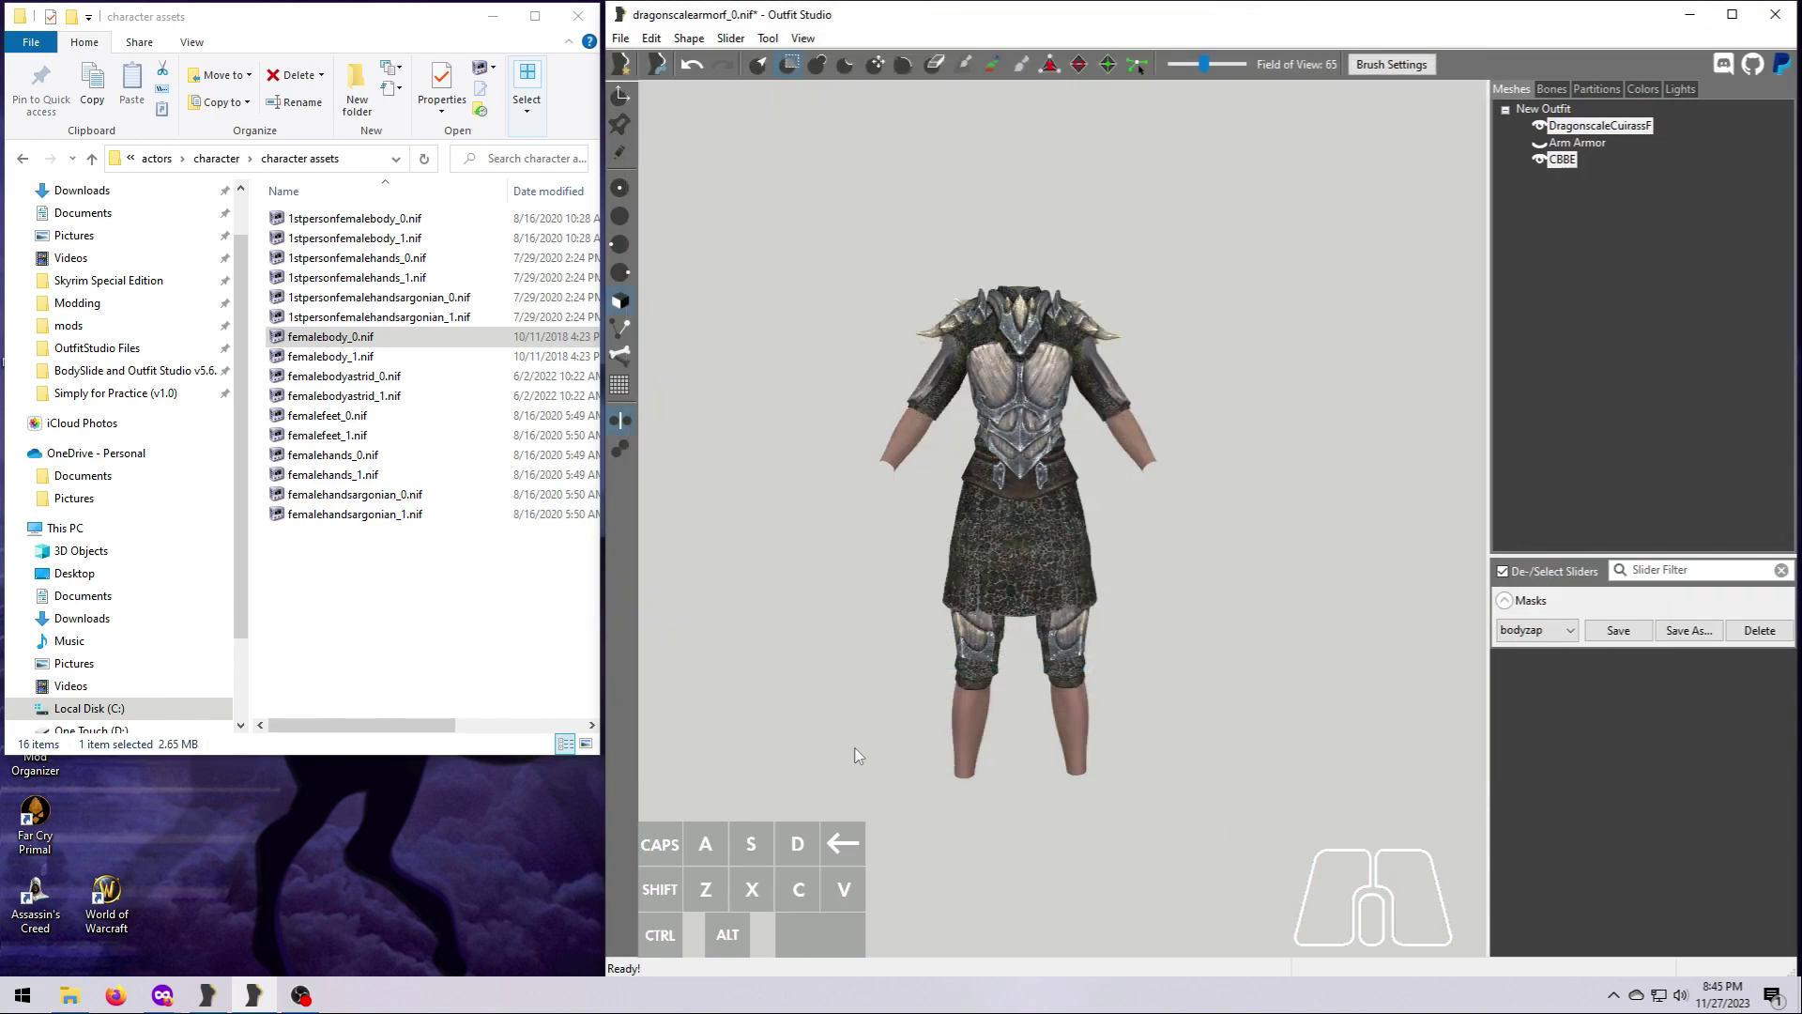
Inspect the body mesh's SBP_38_CALVES, SBP_32_BODY and SBP_34_FOREARMS partitions and return to the mesh list
left_click(1599, 88)
mouse_move(1408, 567)
right_mouse_down()
mouse_move(1108, 557)
mouse_move(1406, 563)
right_mouse_up()
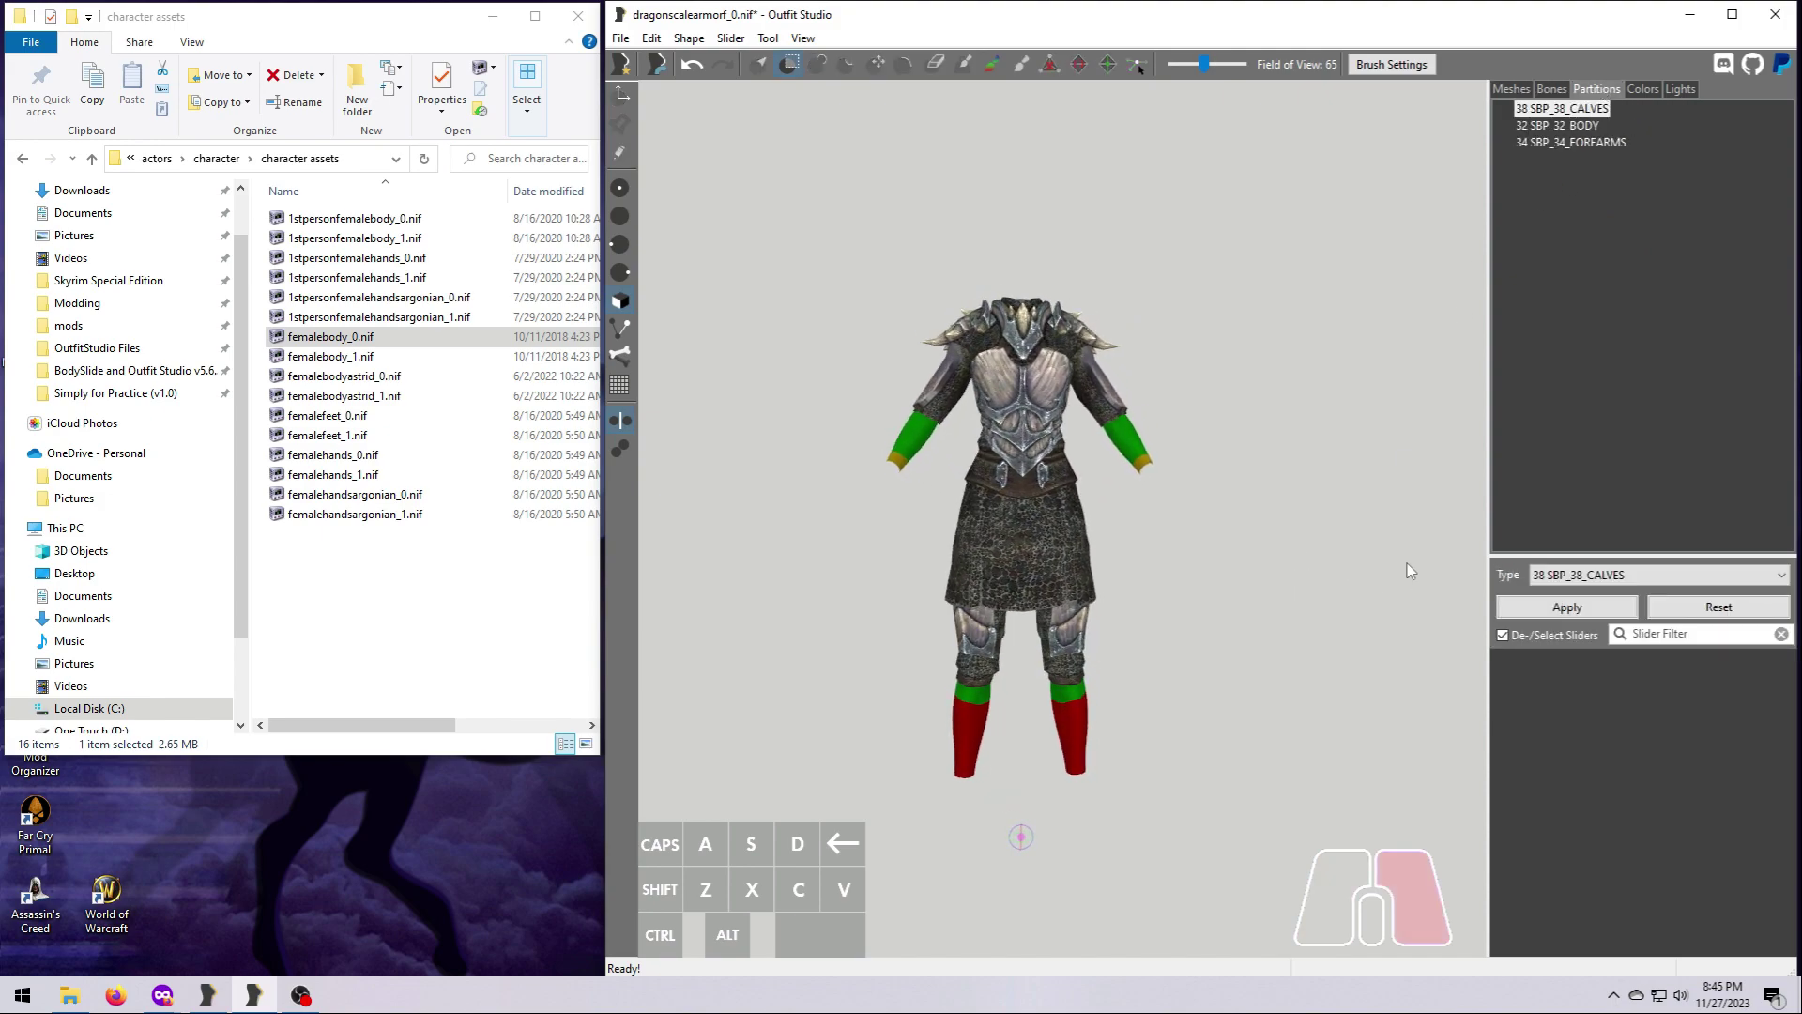
left_click(1557, 124)
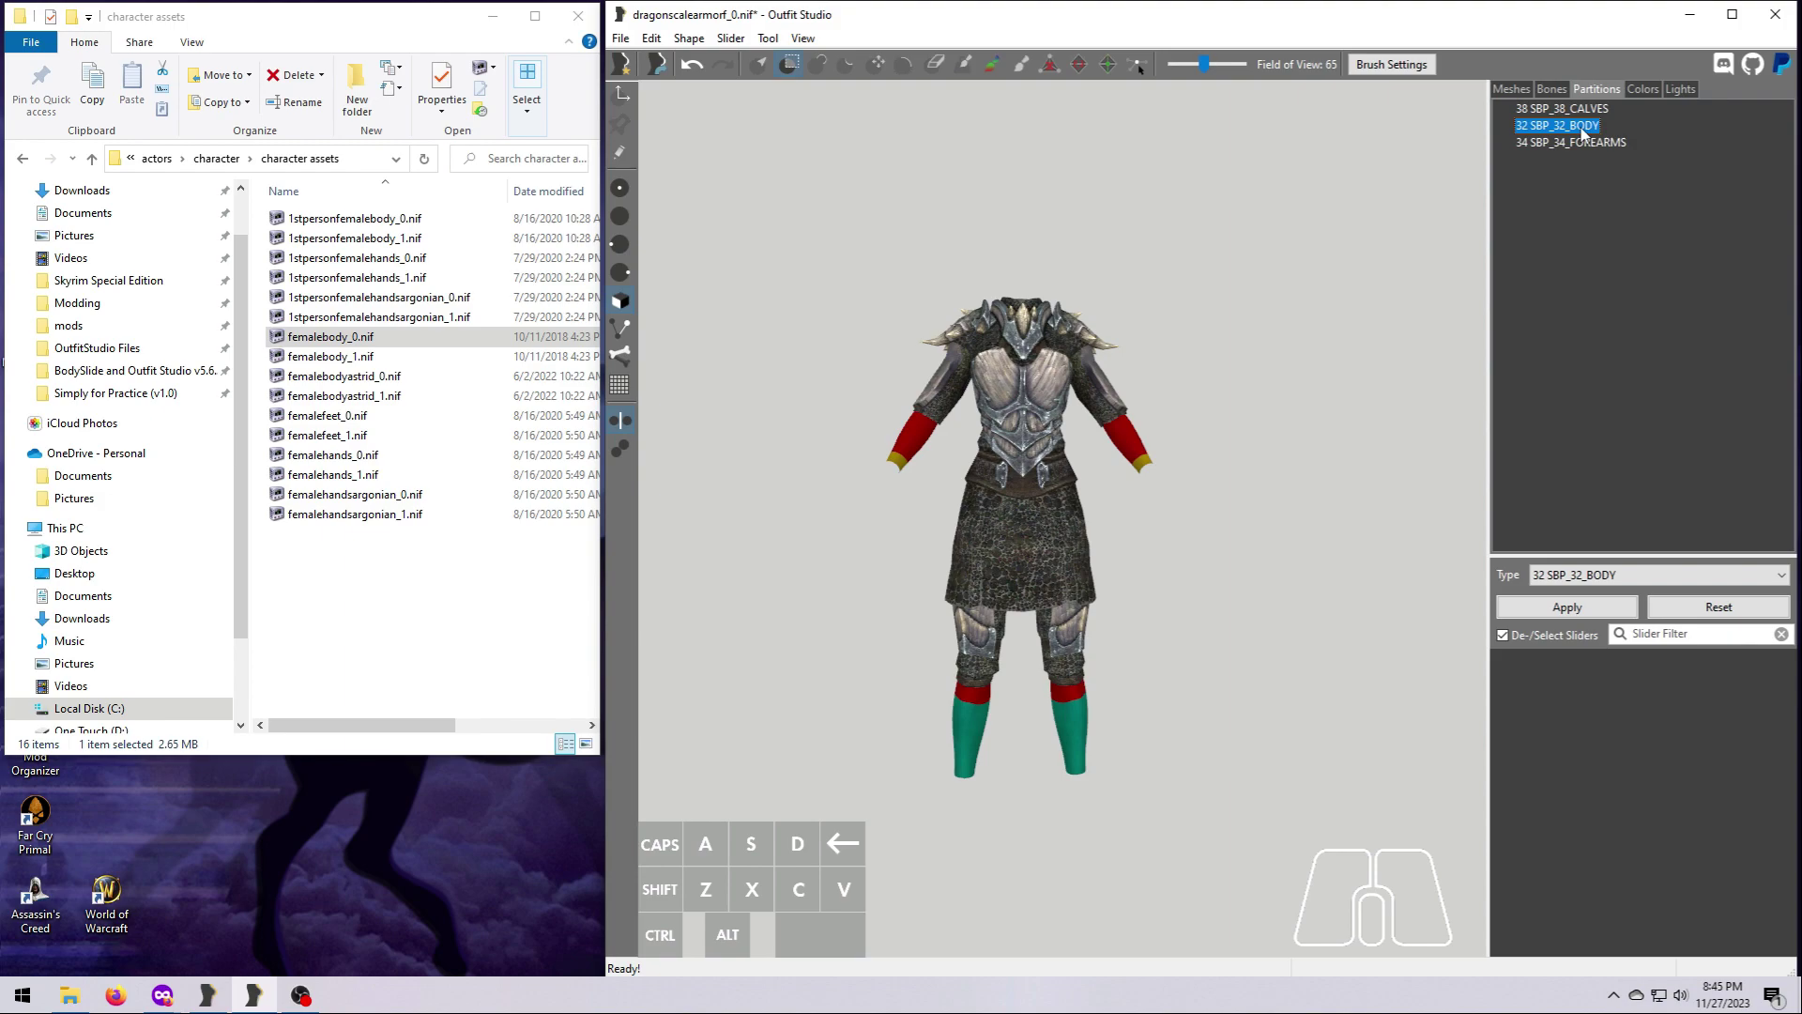
left_click(1590, 143)
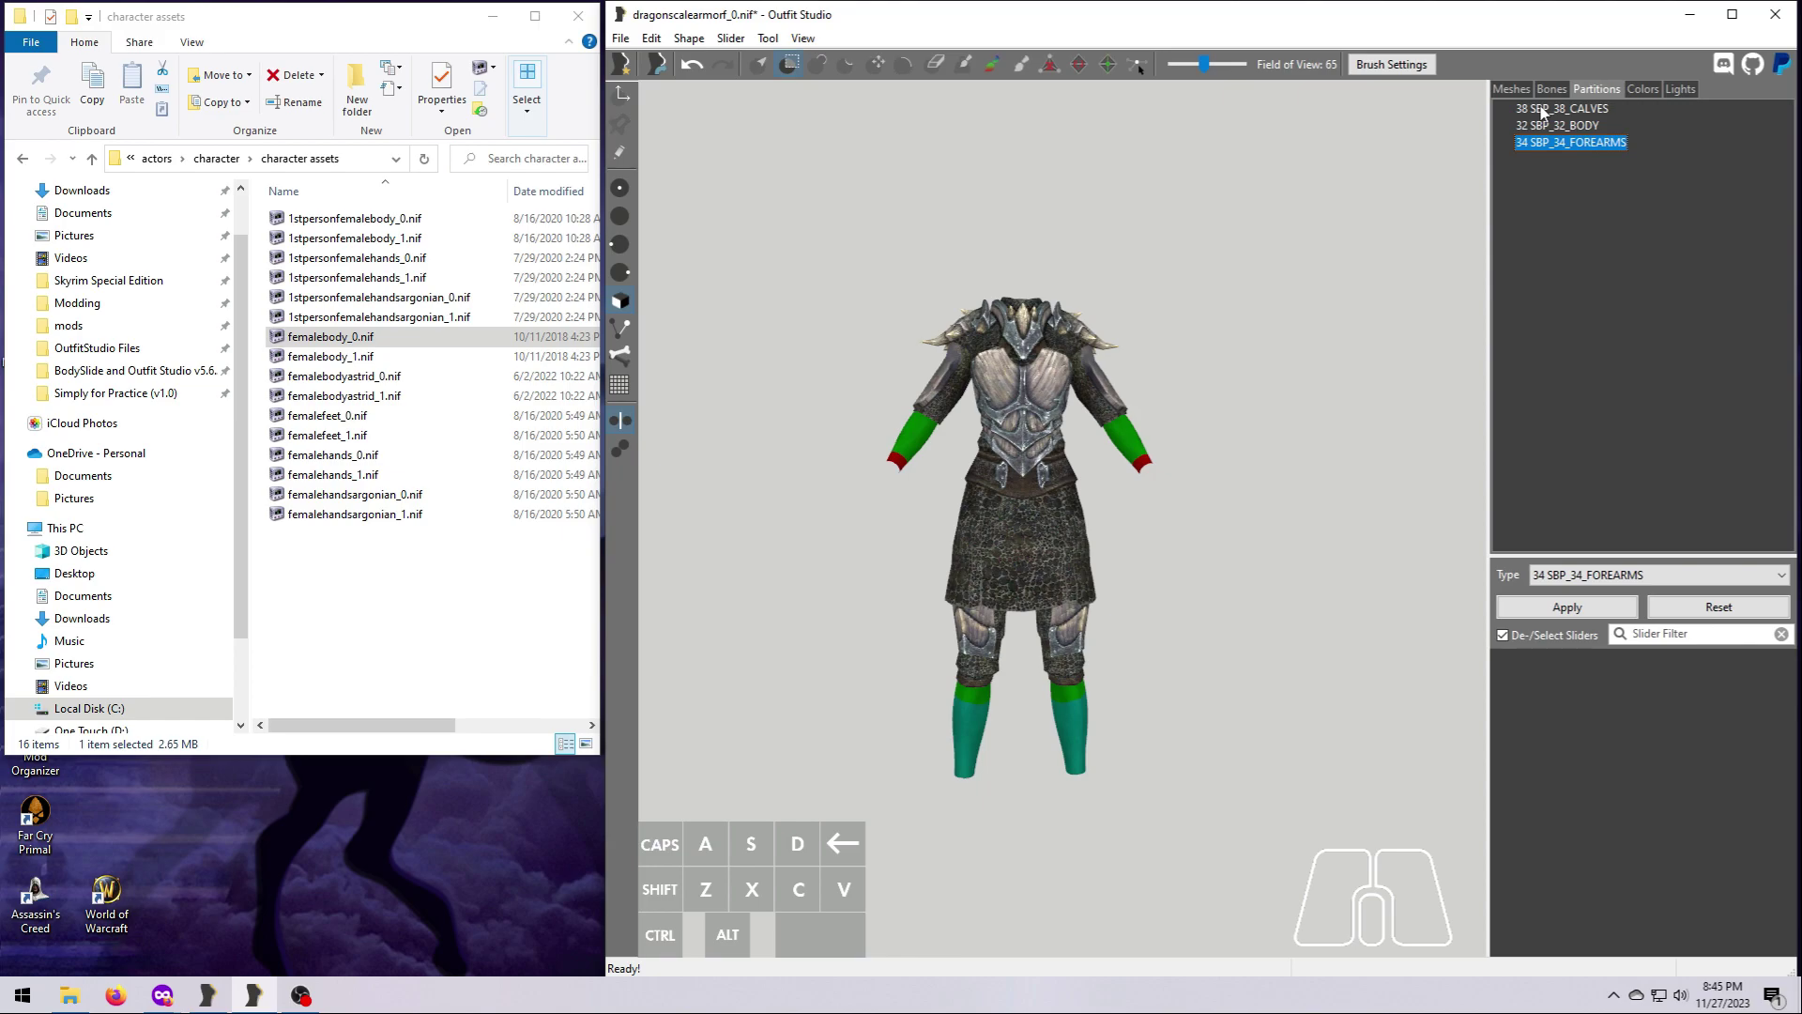
left_click(1513, 90)
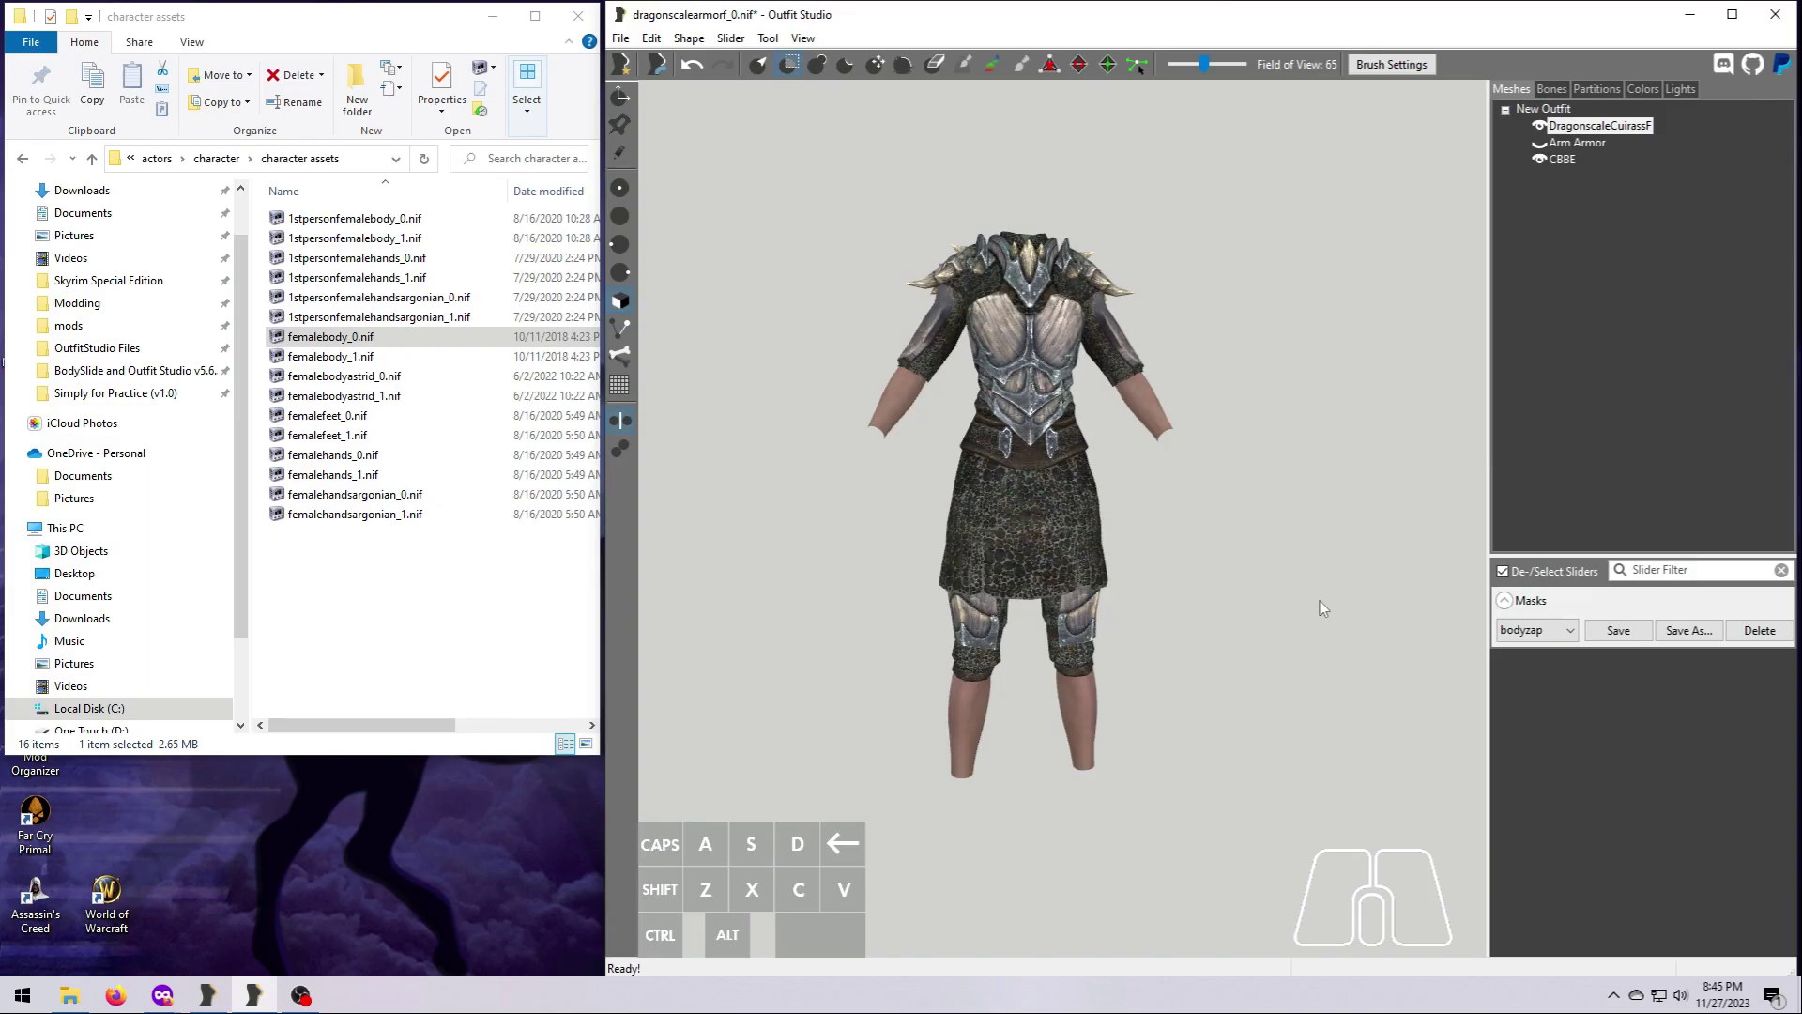
Export DragonscaleCuirassF and CBBE together as NewDragonscaleF_0.nif
key("ctrl")
left_click(1562, 159, "ctrl")
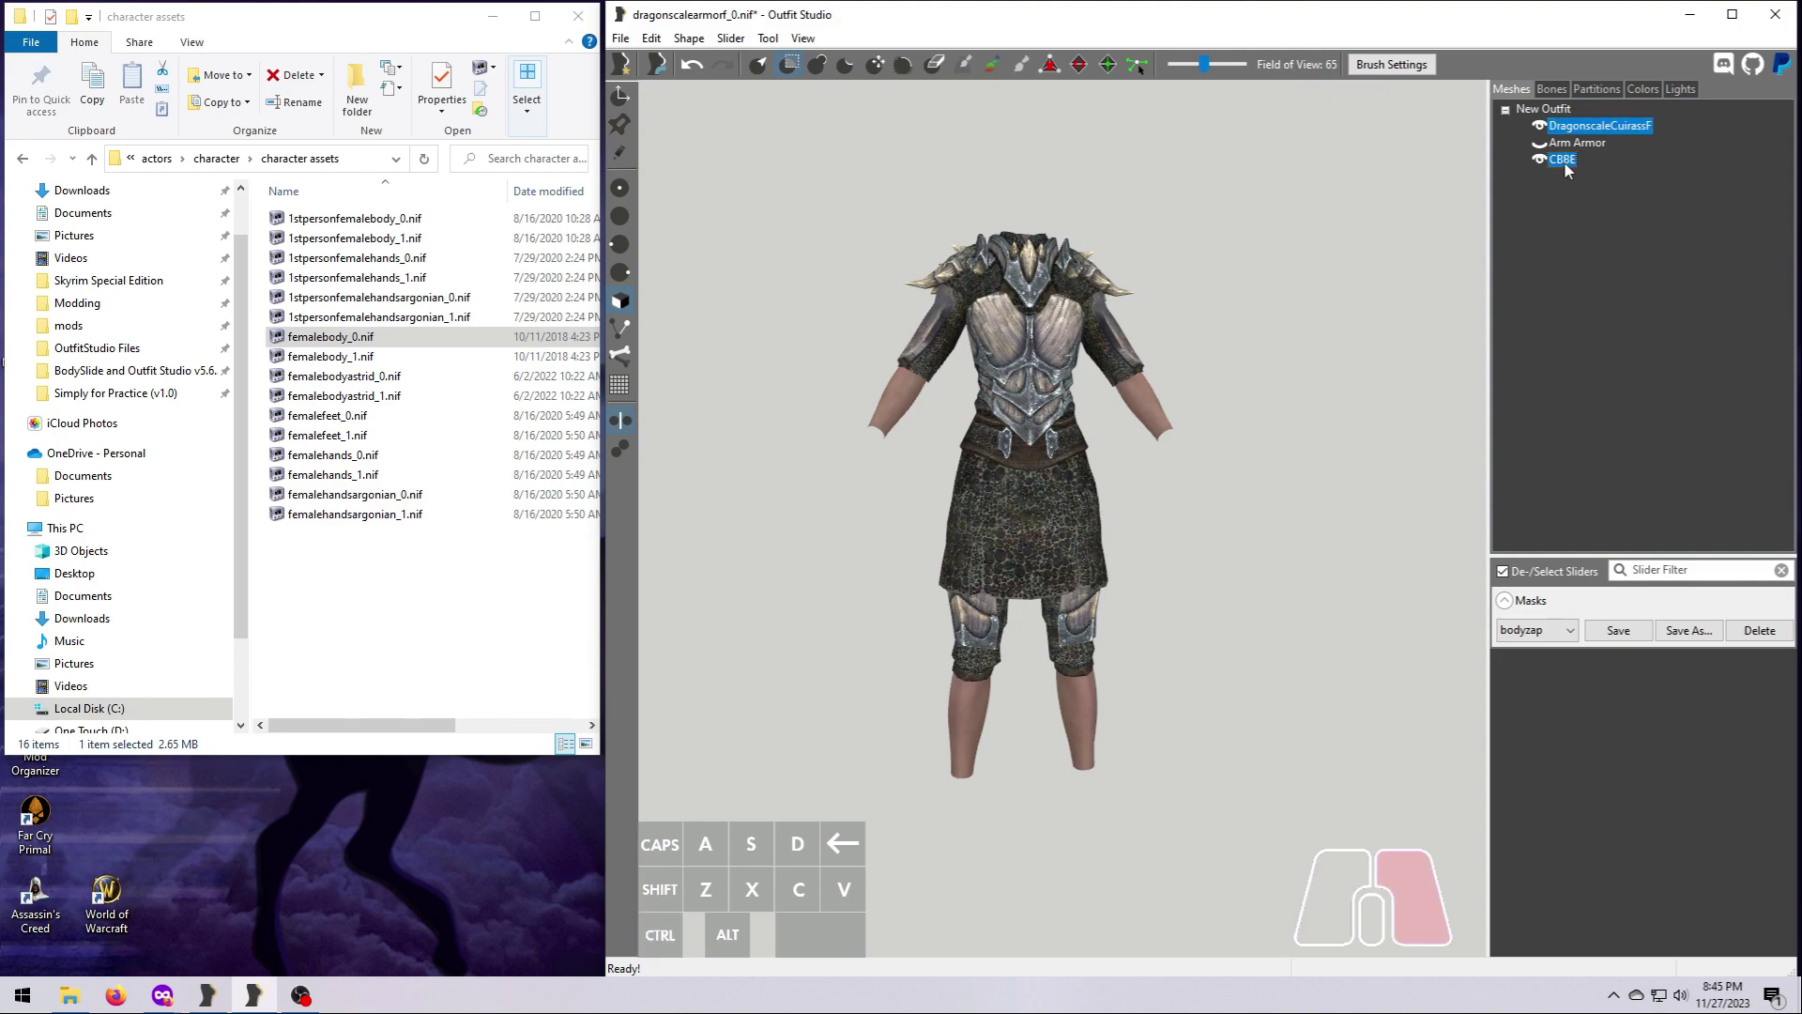
right_click(1562, 158)
left_click(1413, 176)
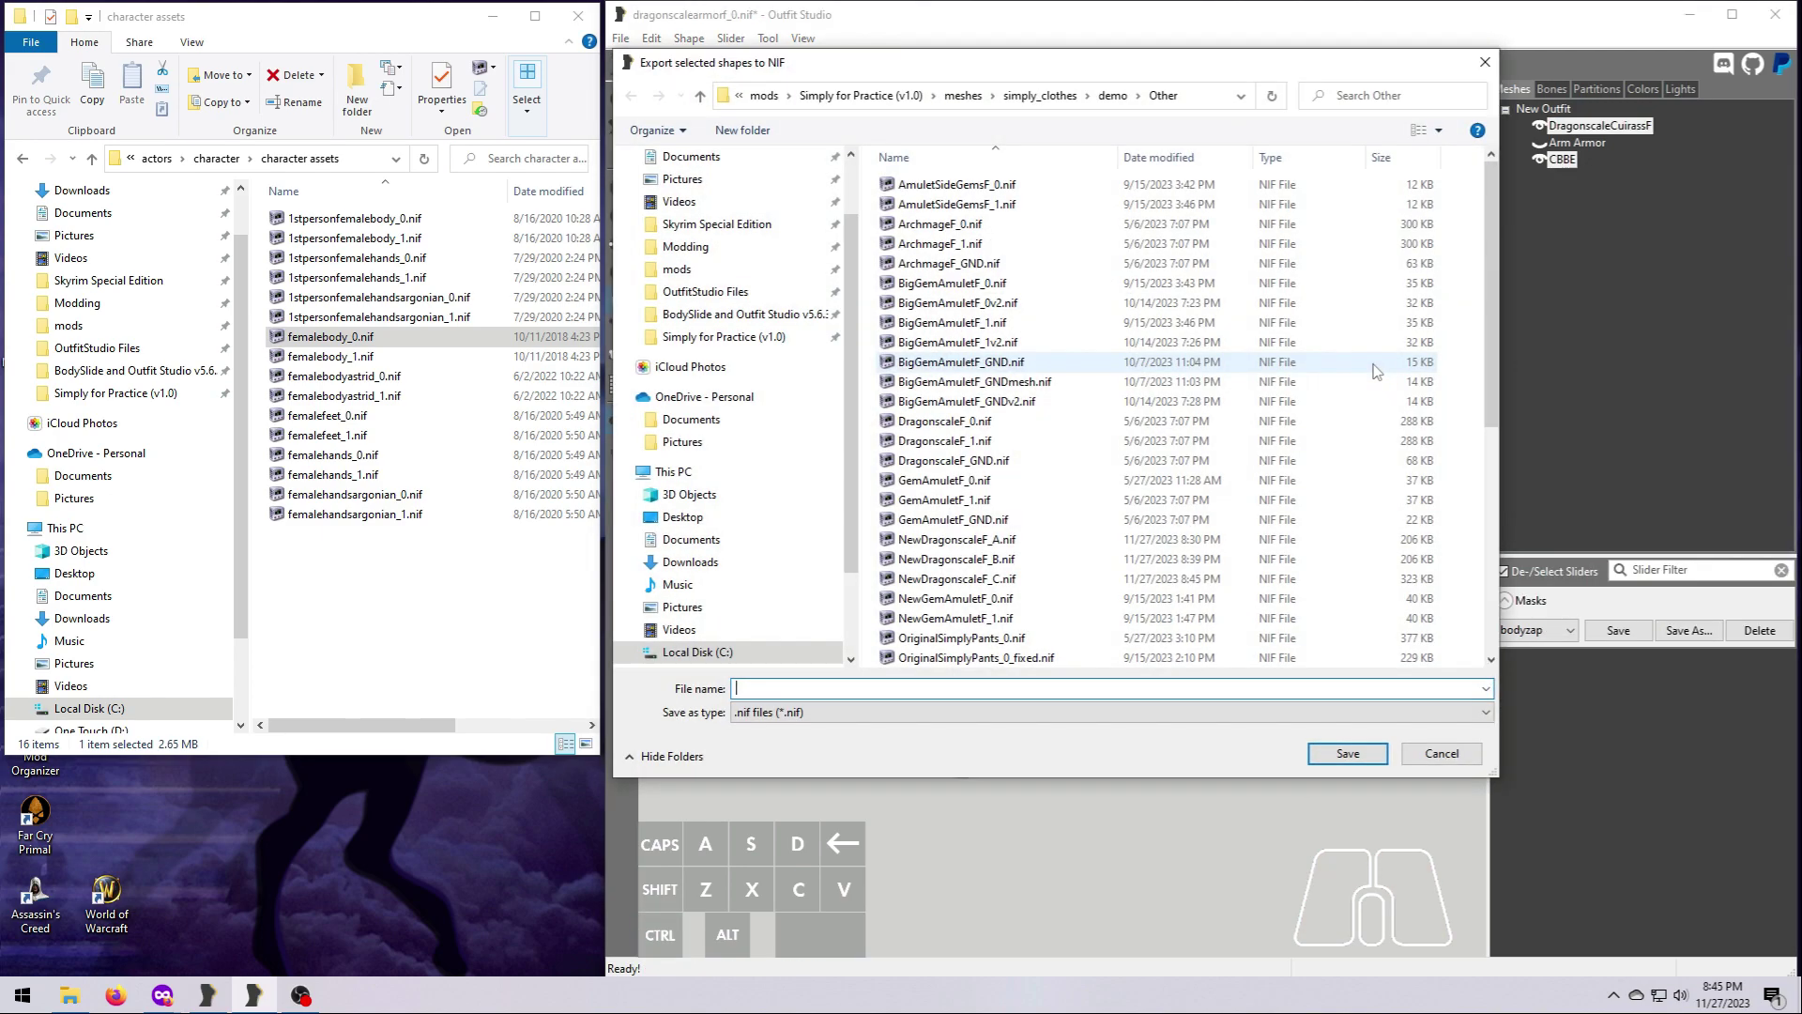
left_click(971, 548)
left_click(831, 688)
left_click(831, 688)
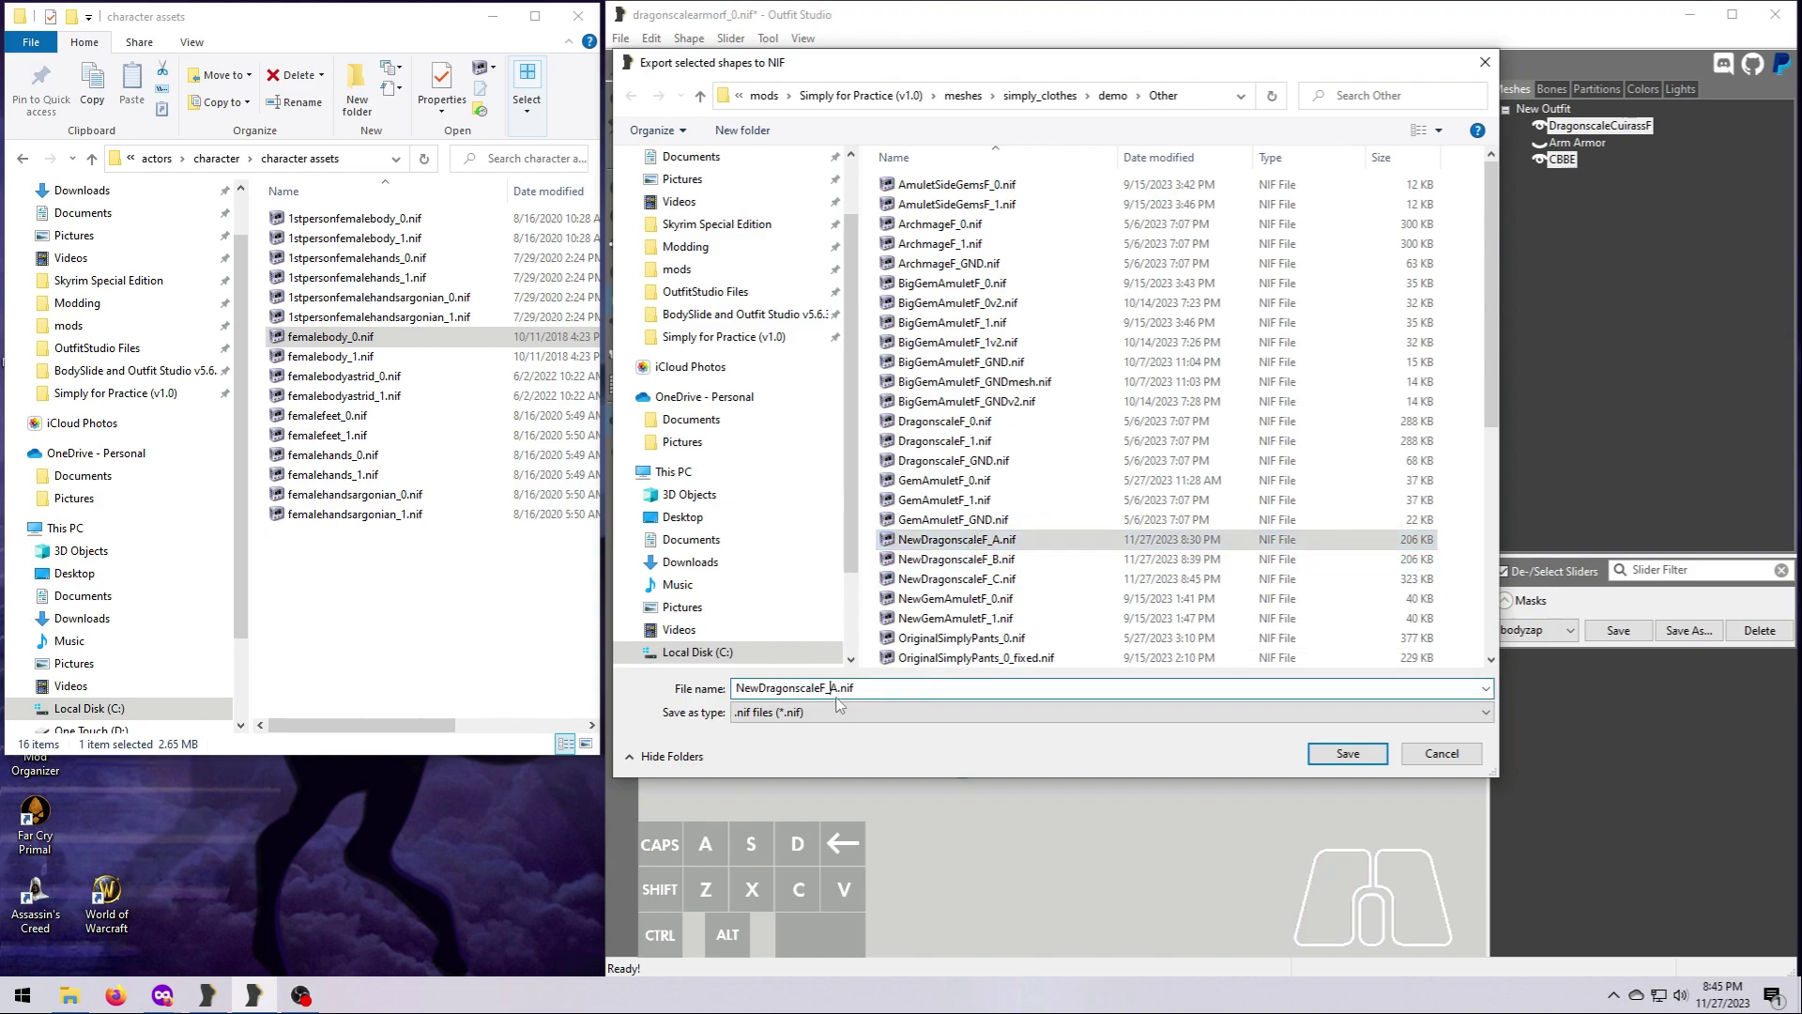
key("Delete")
type("0")
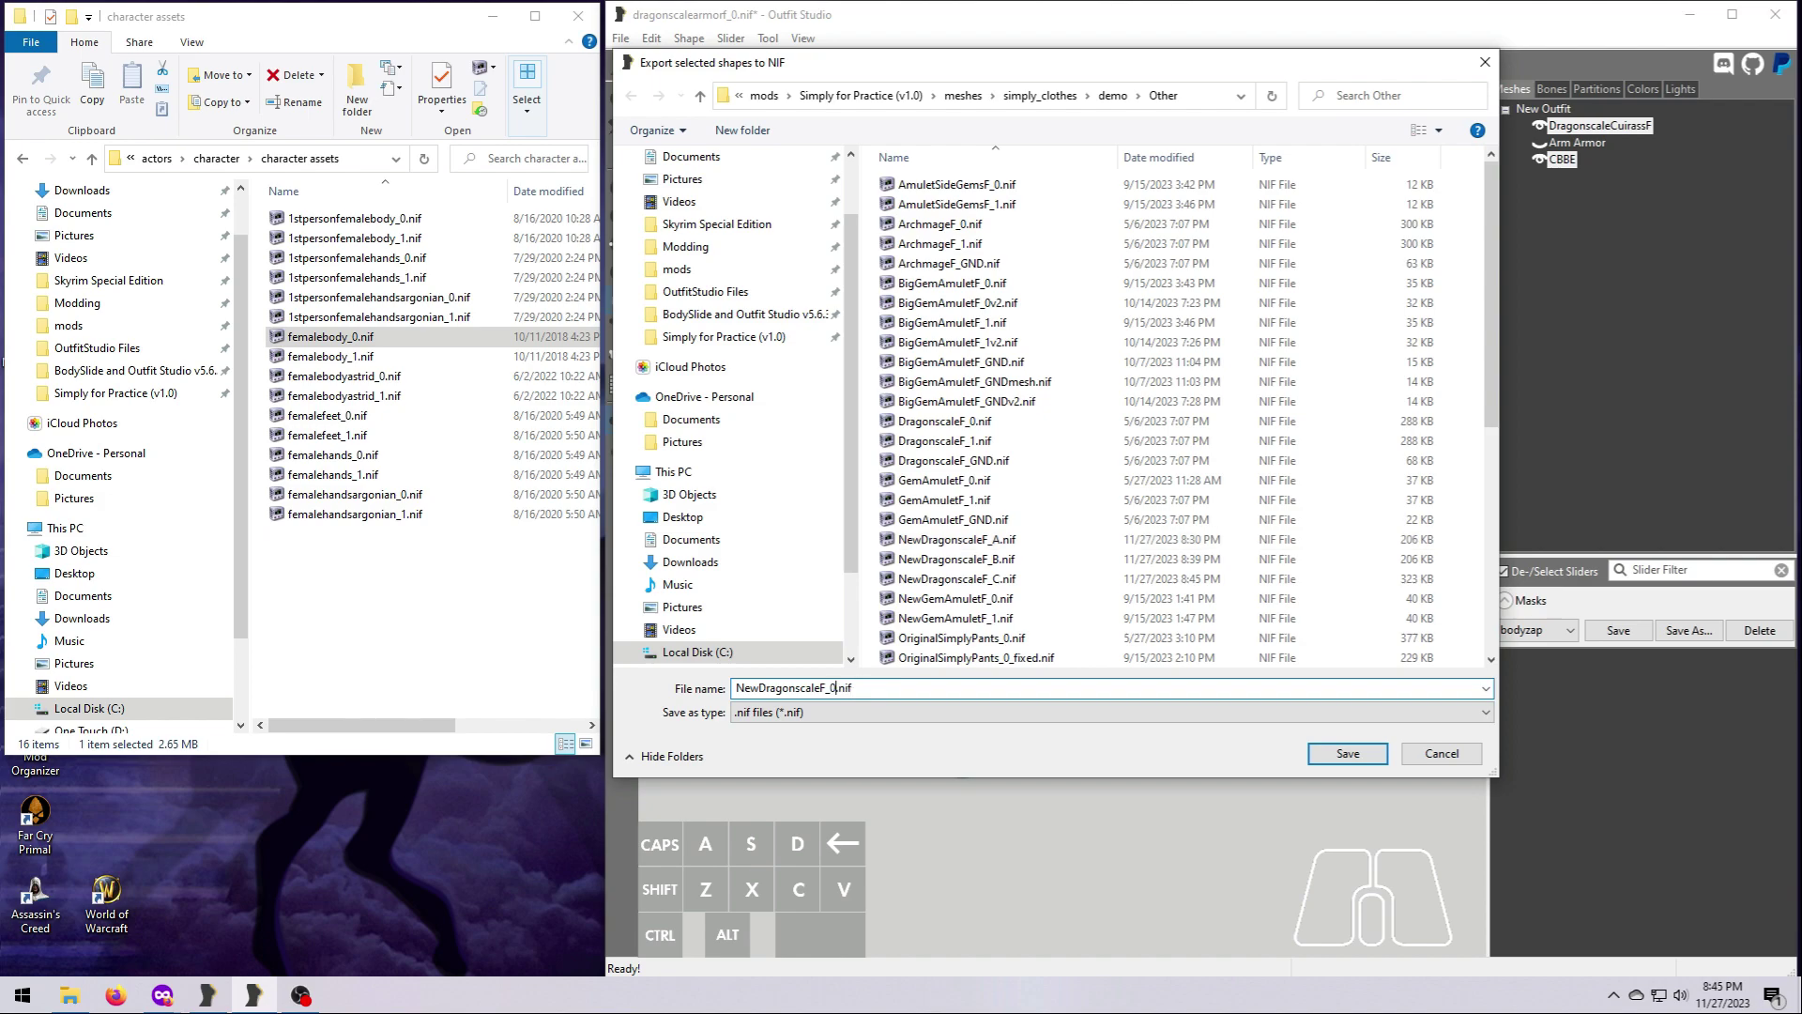
key("Return")
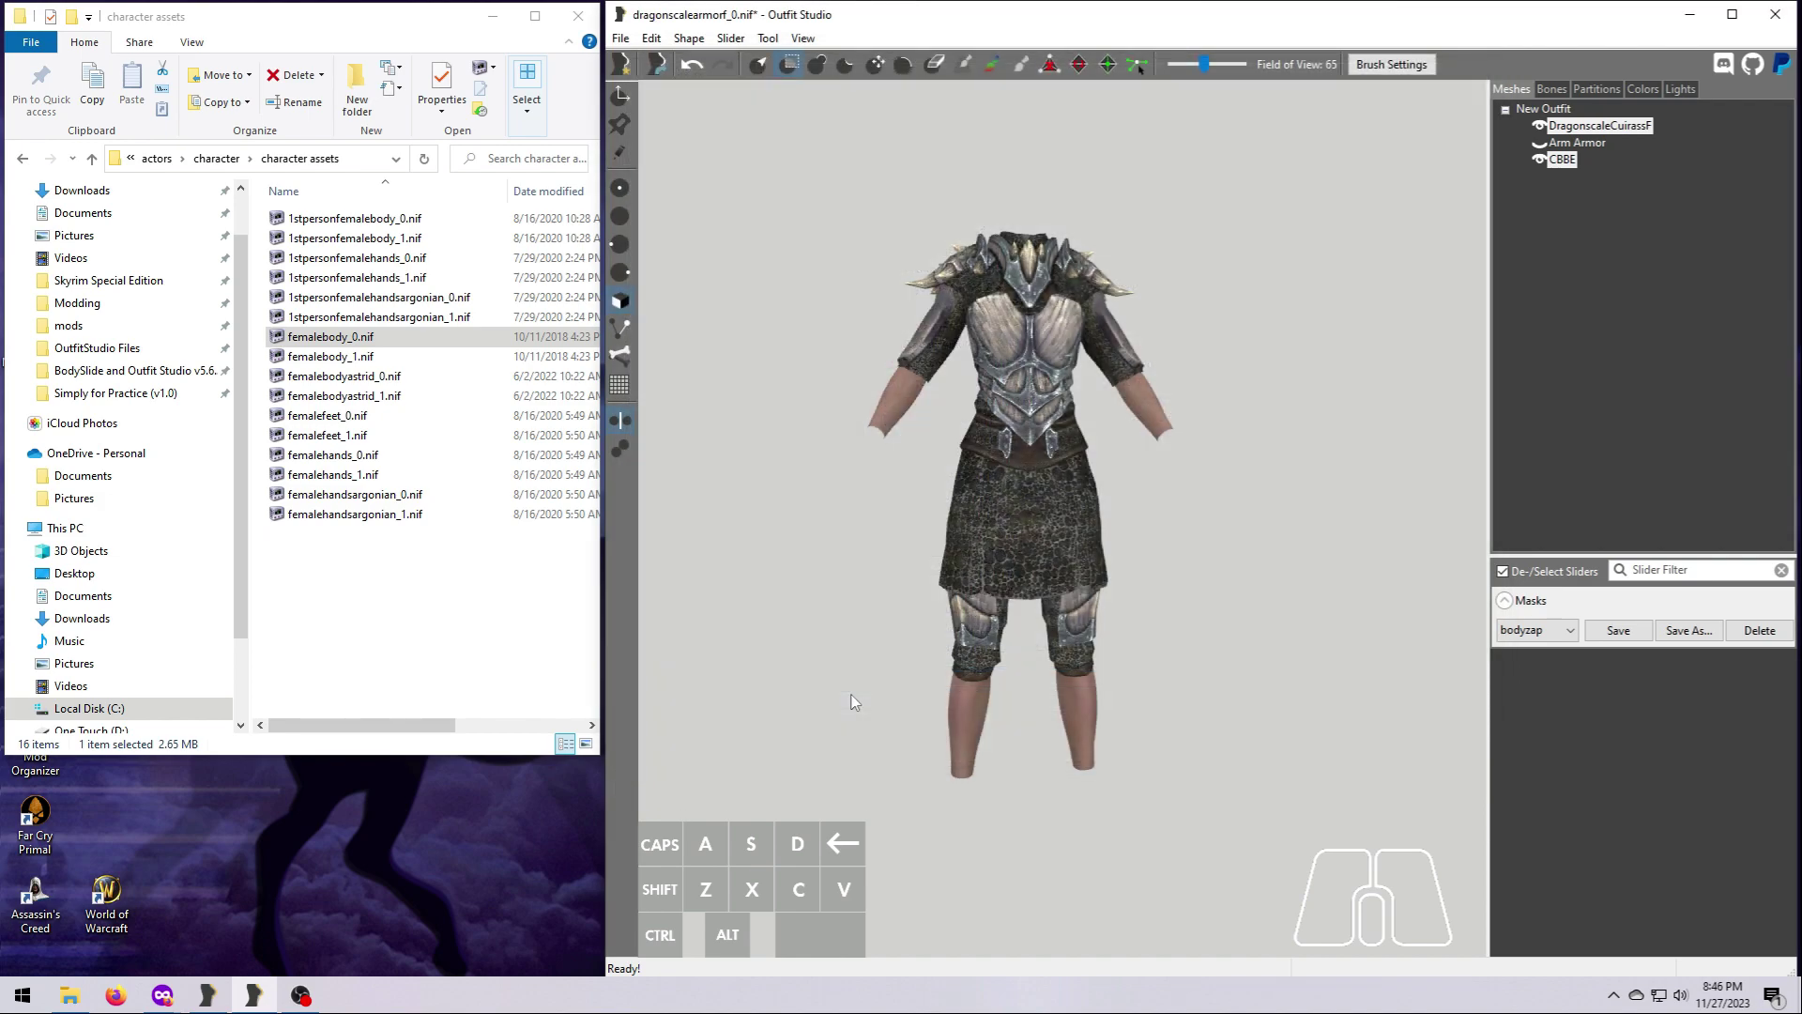
Rename the DragonscaleCuirassF shape to DragonscaleCuirassF_0
left_click(1582, 131)
right_click(1582, 132)
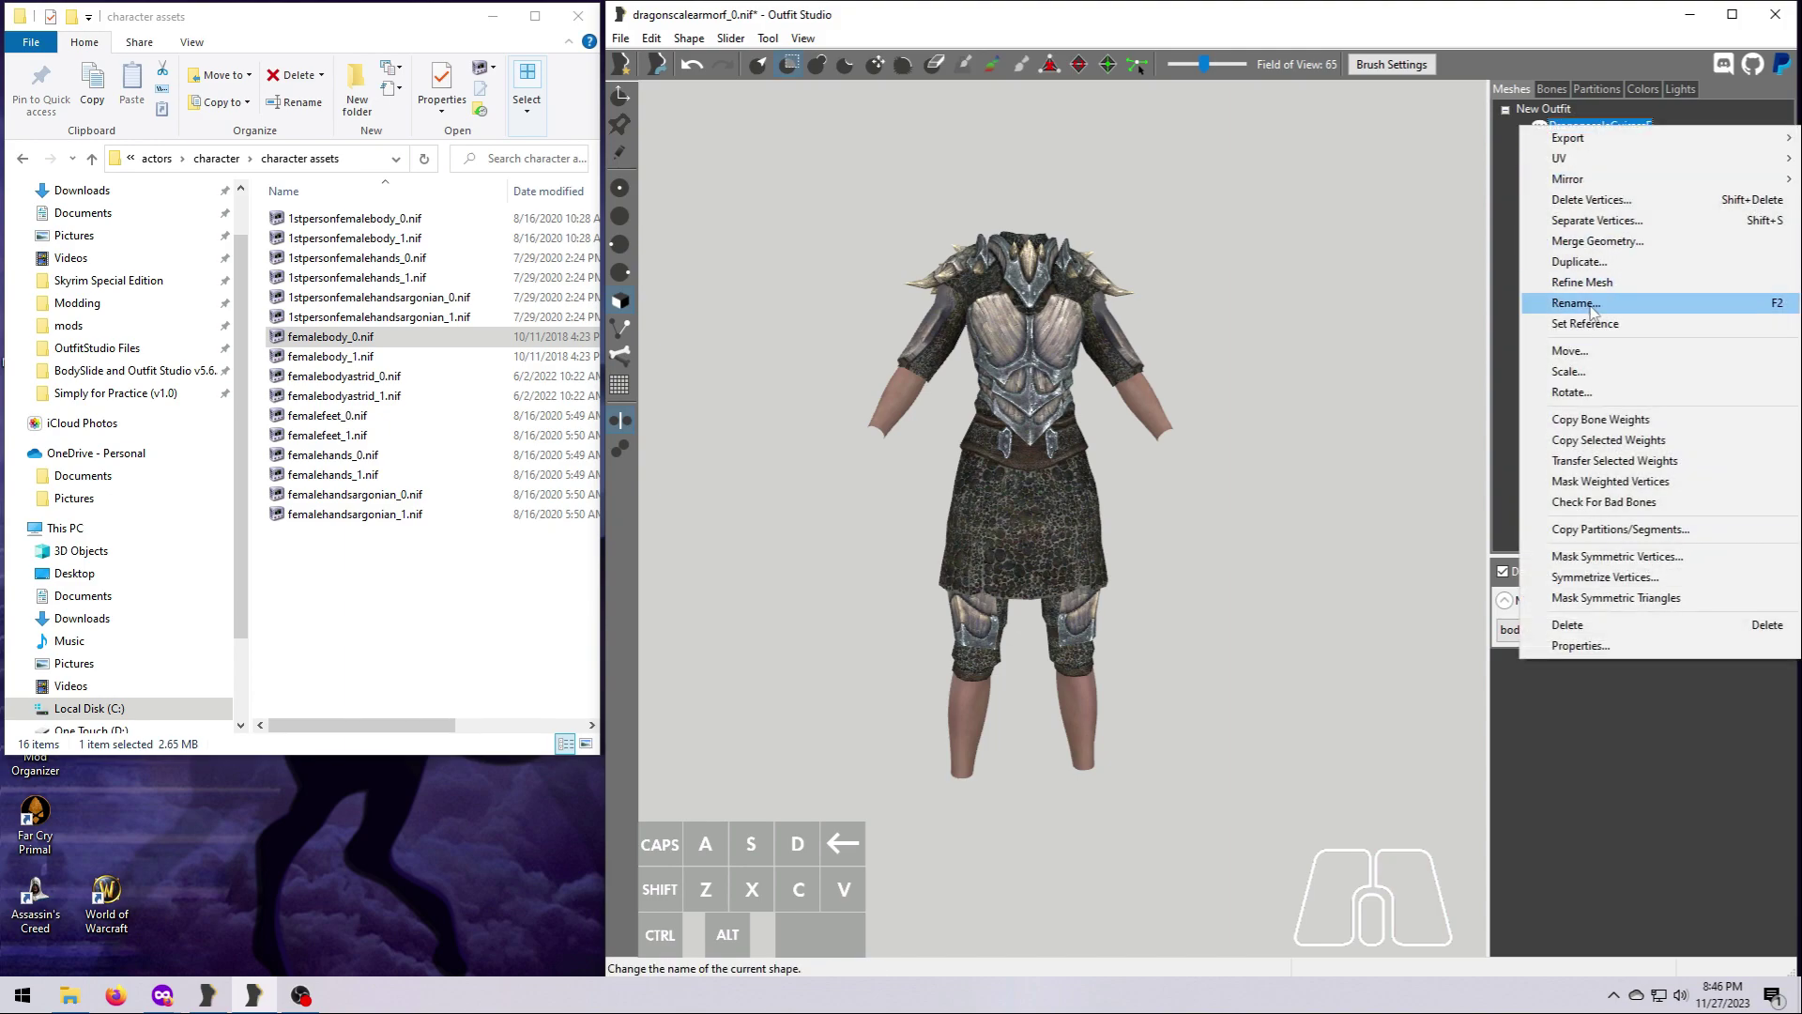
left_click(1614, 298)
type("DragonscaleCuirassF_0")
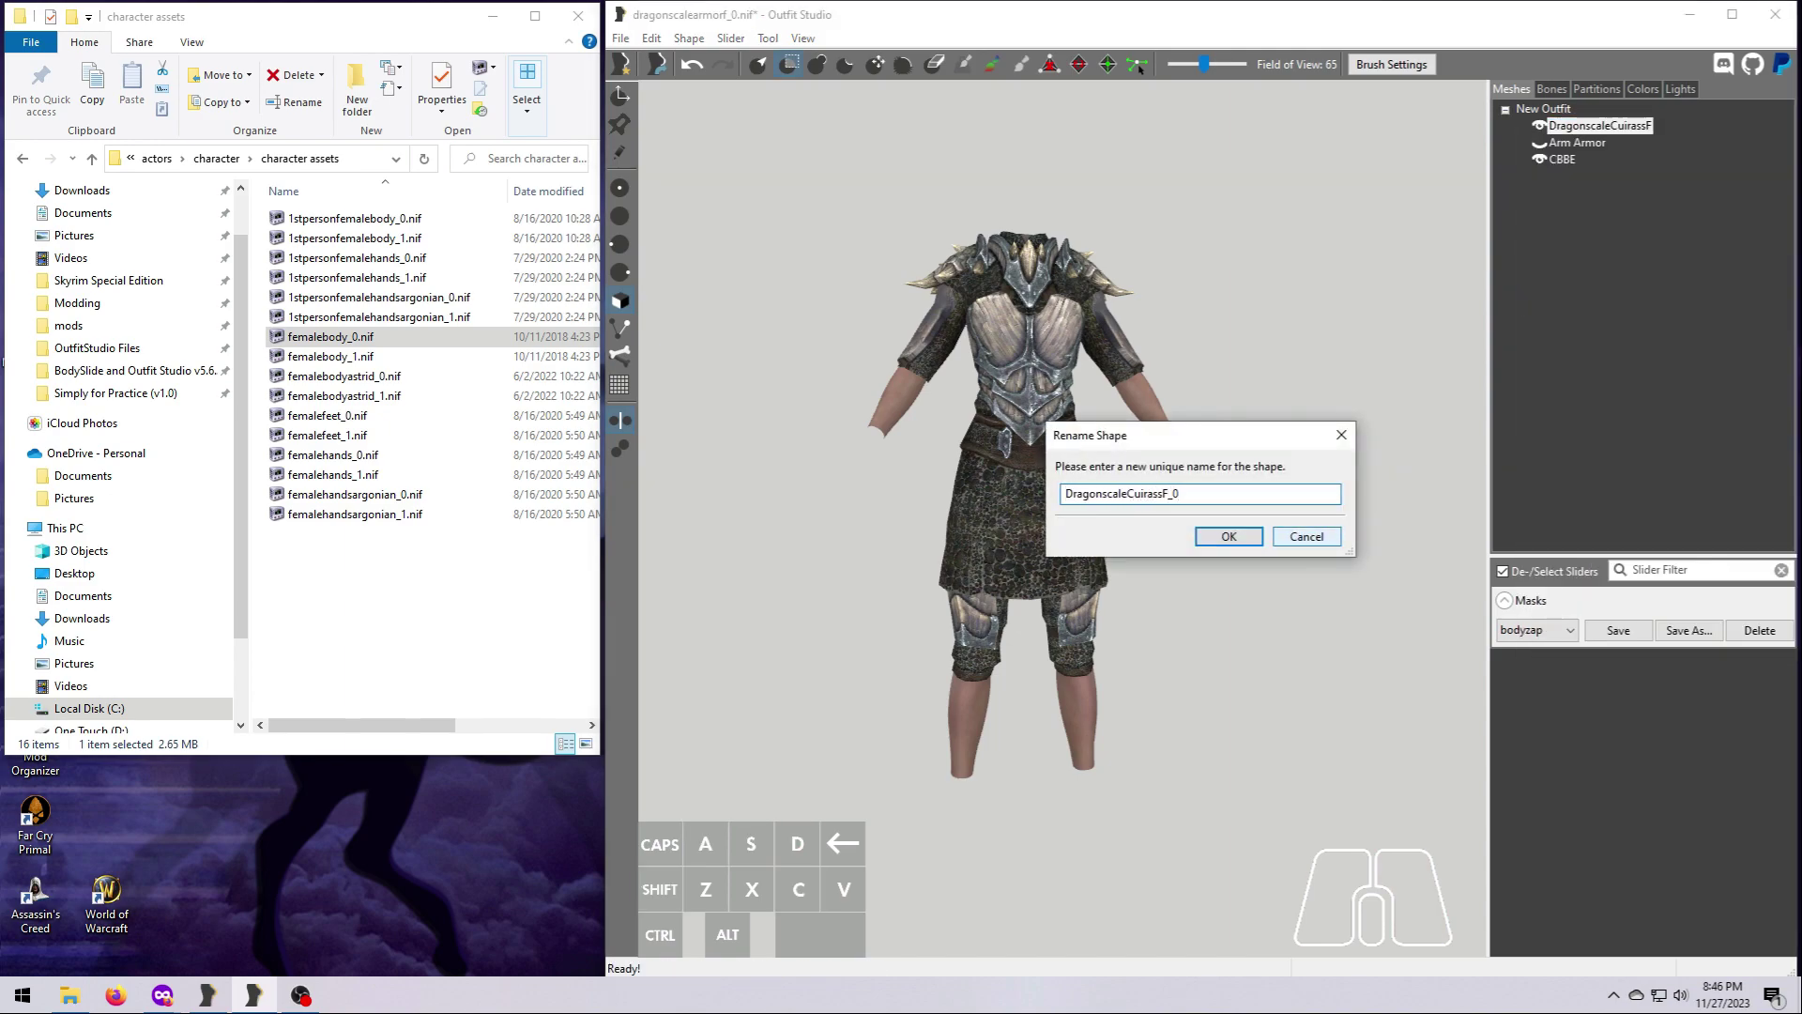
key("Return")
Rename the CBBE shape to CBBE_0
left_click(1560, 160)
right_click(1560, 159)
left_click(1591, 334)
type("CBBE_0")
key("Return")
Delete the Arm Armor mesh and hide both CBBE_0 and DragonscaleCuirassF_0
left_click(1577, 143)
right_click(1577, 142)
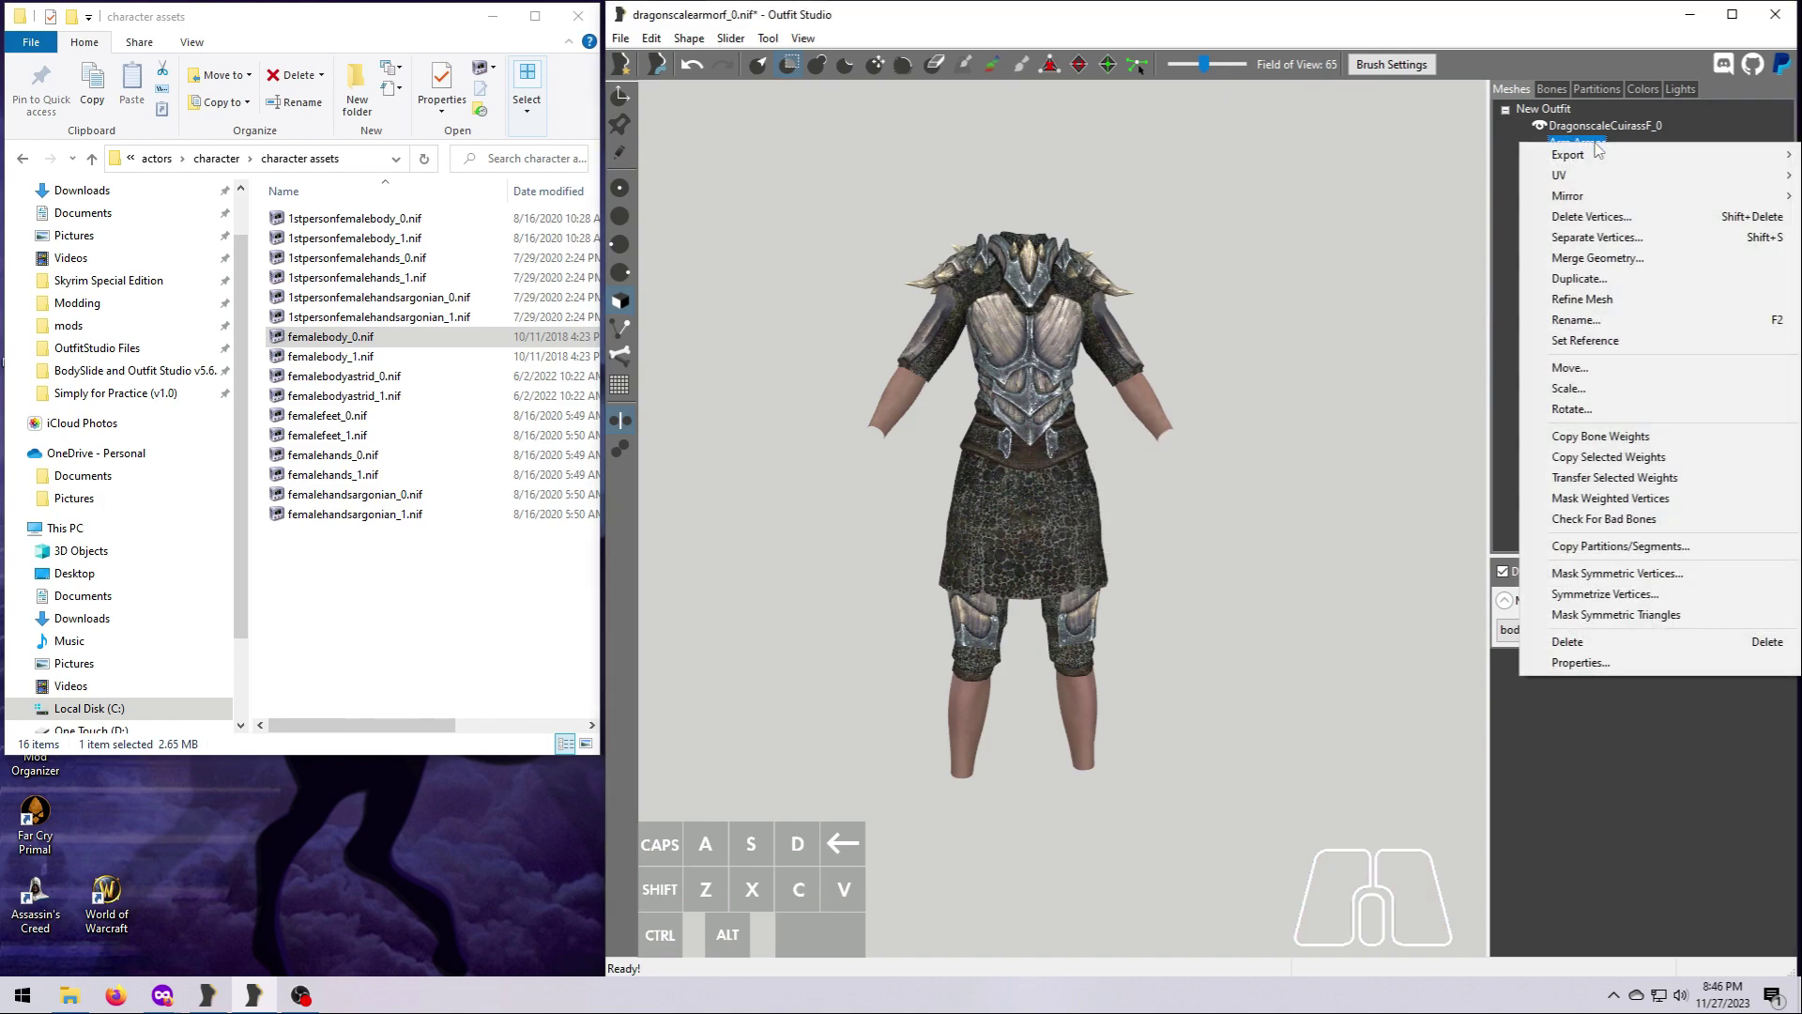
left_click(1600, 644)
left_click(1303, 495)
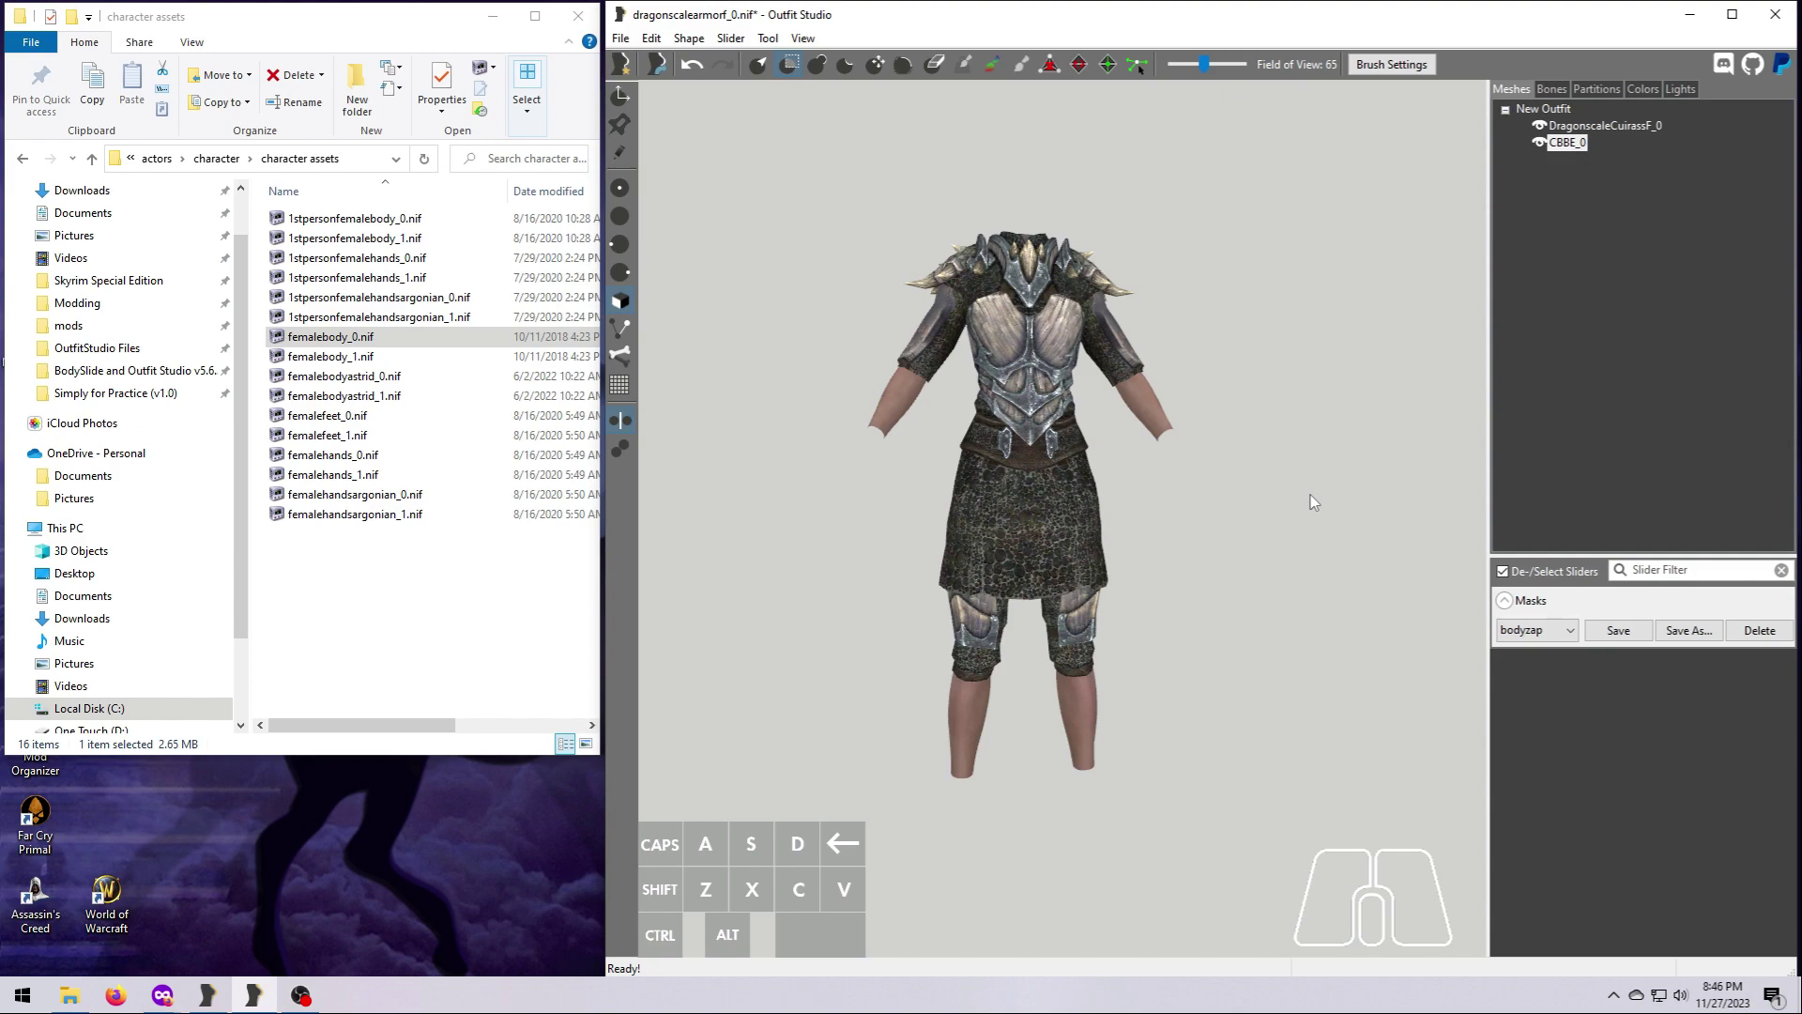
mouse_move(1286, 638)
right_mouse_down()
mouse_move(1247, 633)
mouse_move(1268, 630)
right_mouse_up()
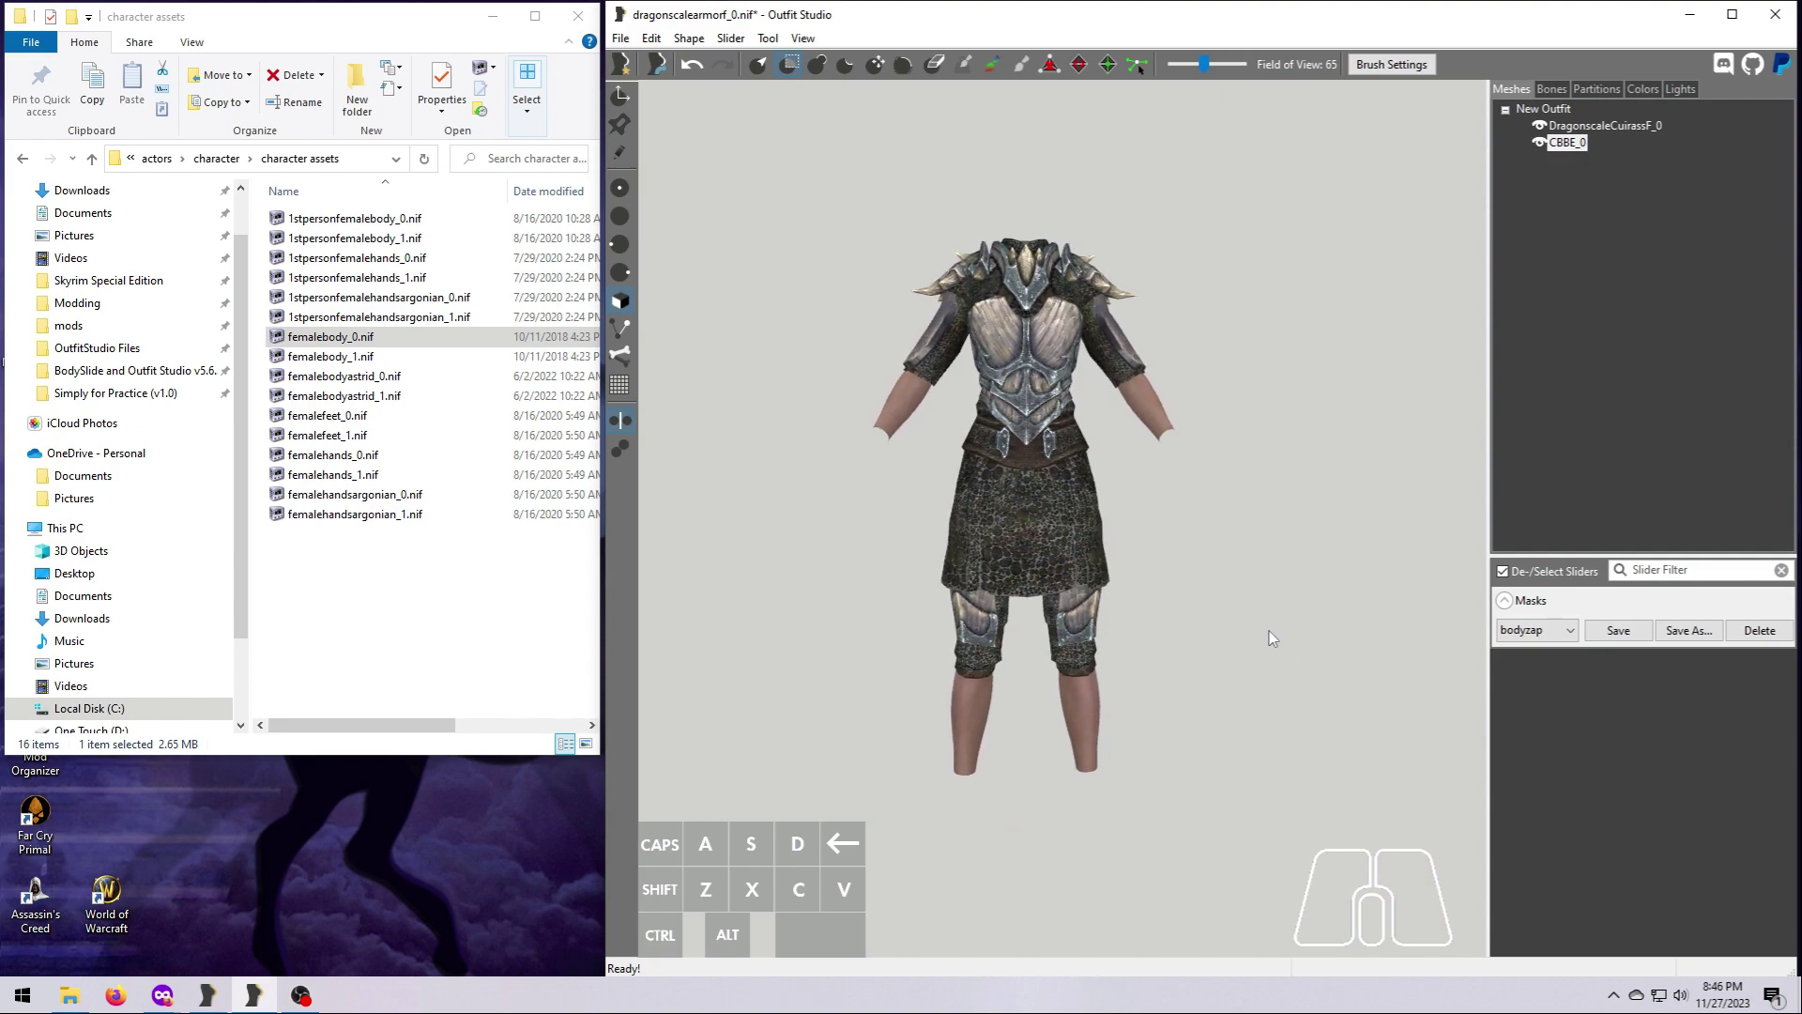
left_click(1540, 142)
left_click(1539, 125)
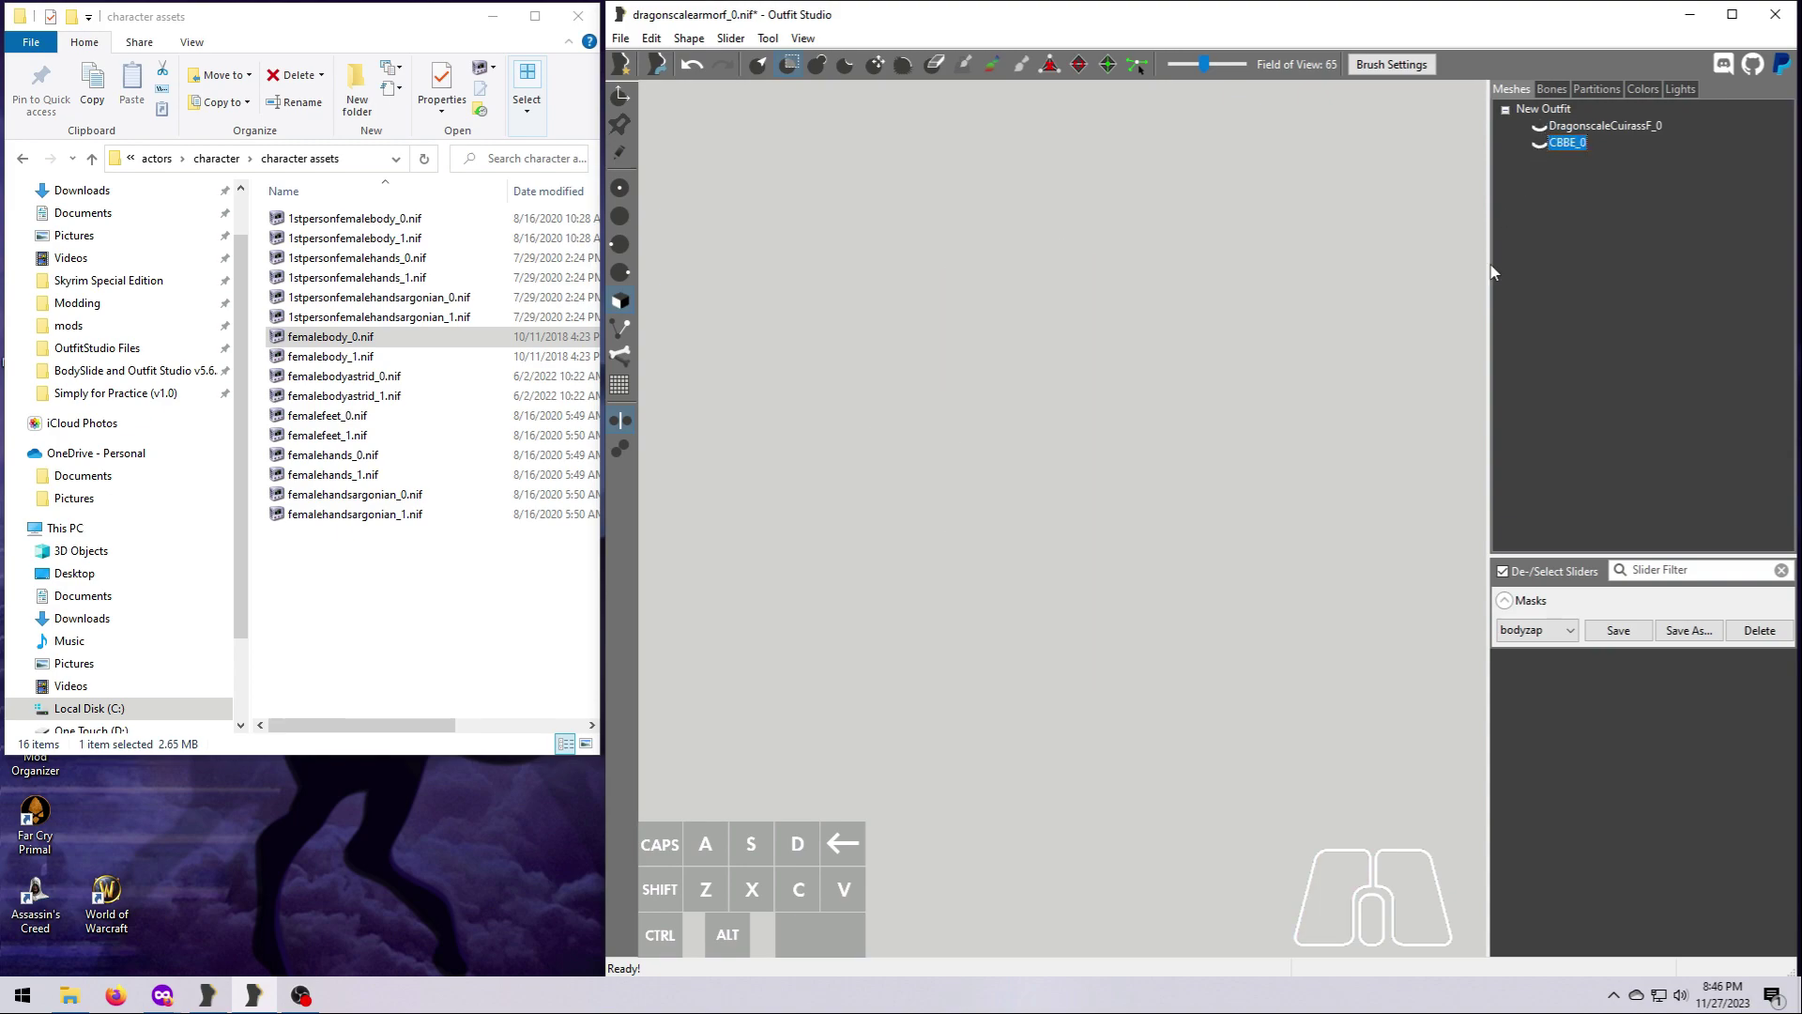
Import dragonscalearmorf_1.nif from the meshes\armor\dragonscale folder in File Explorer and hide its Arm Armor mesh
left_click(156, 158)
left_click(160, 159)
double_click(305, 239)
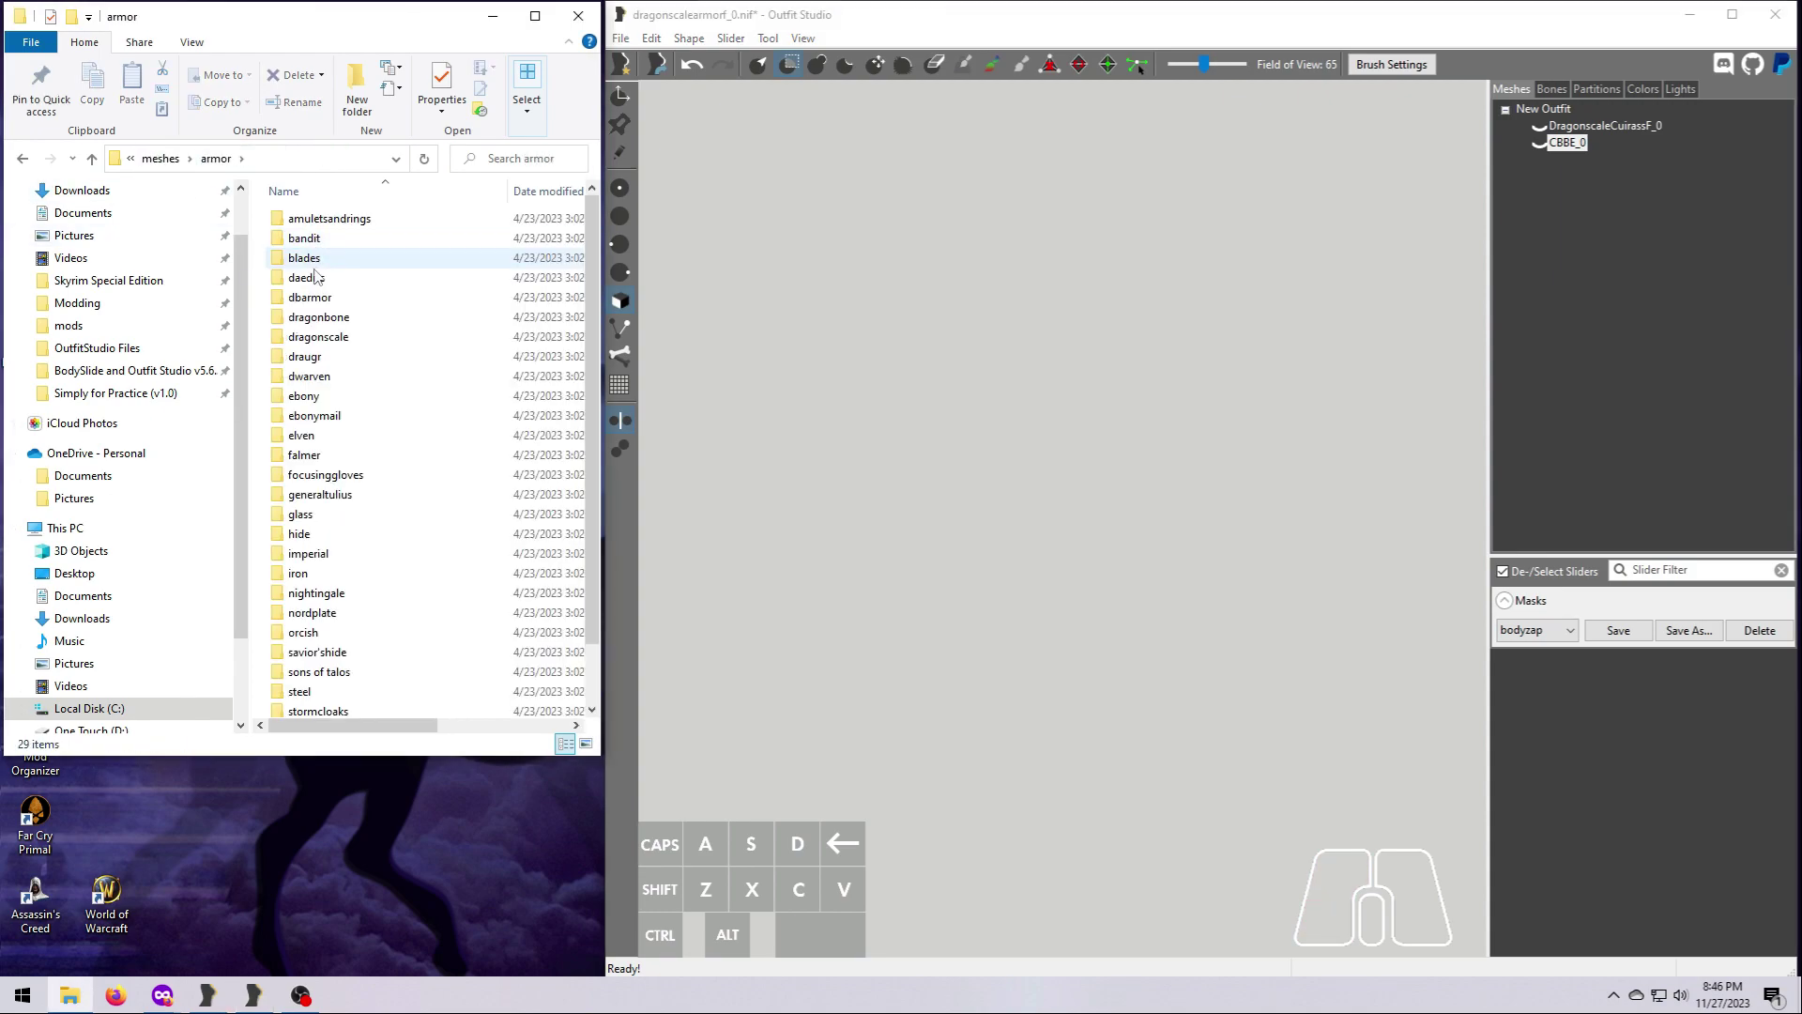
double_click(319, 337)
left_click(338, 240)
left_click_drag(338, 240, 1033, 600)
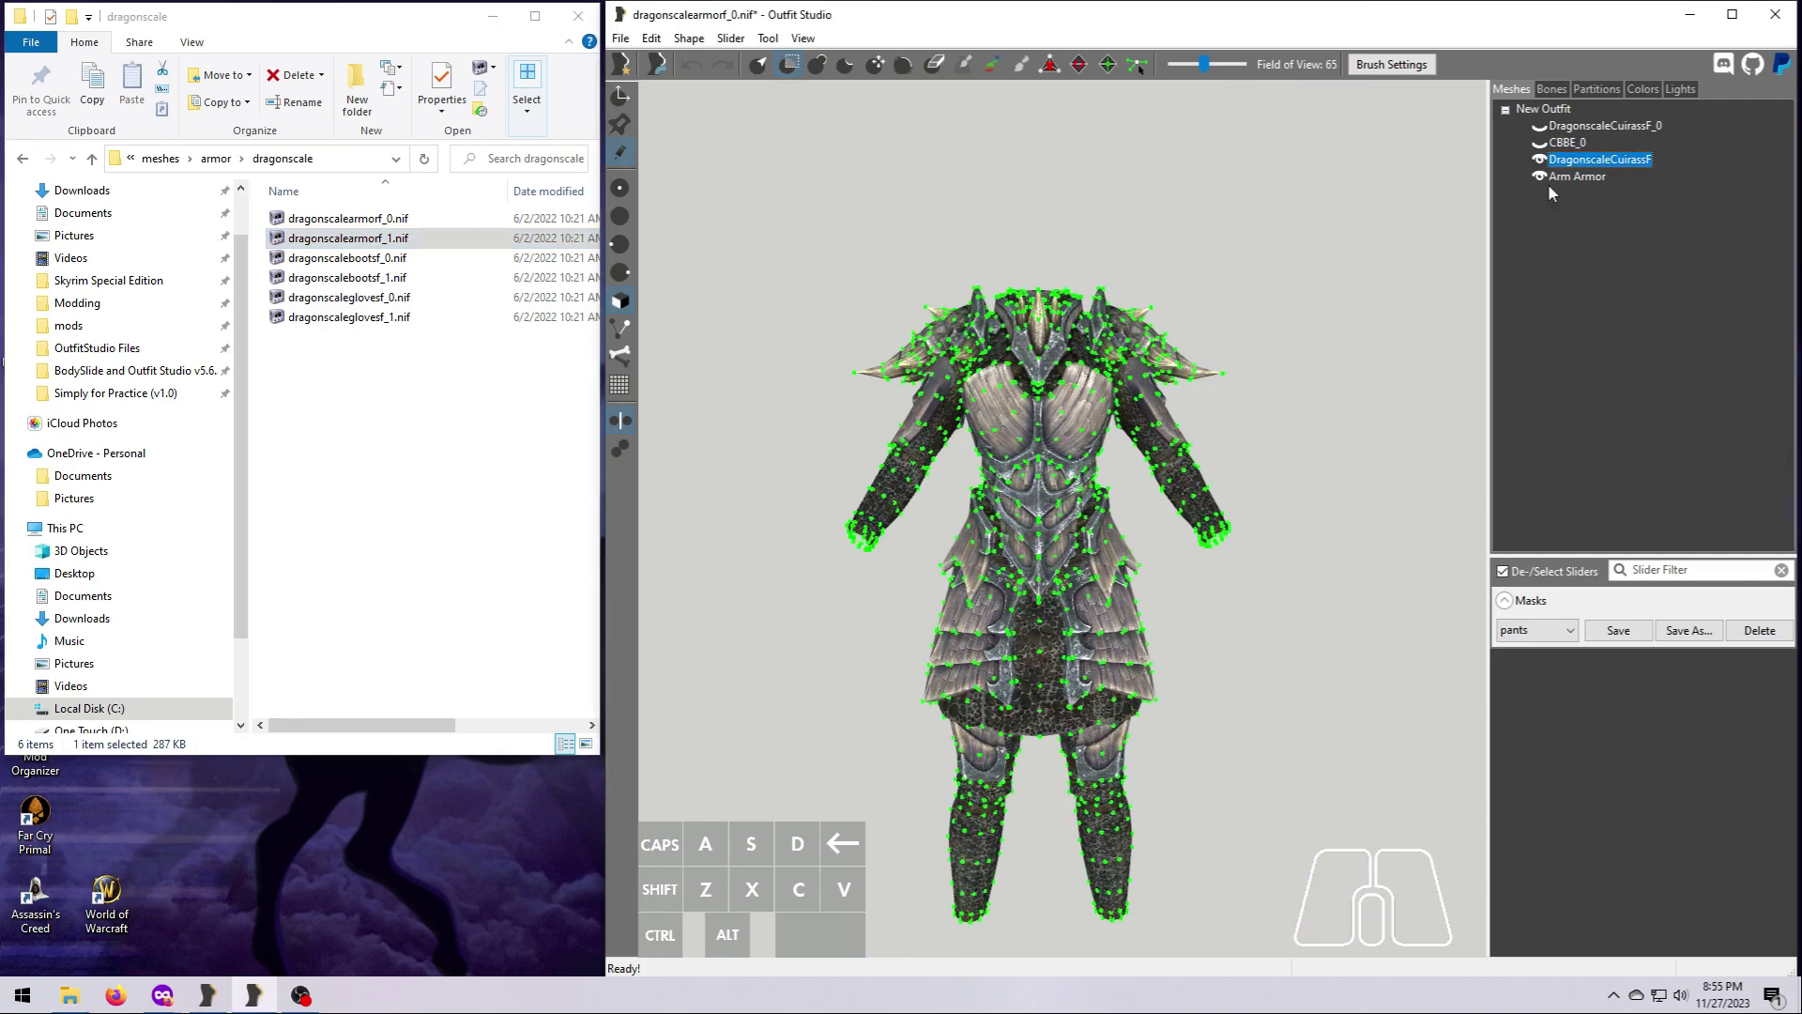
left_click(1539, 176)
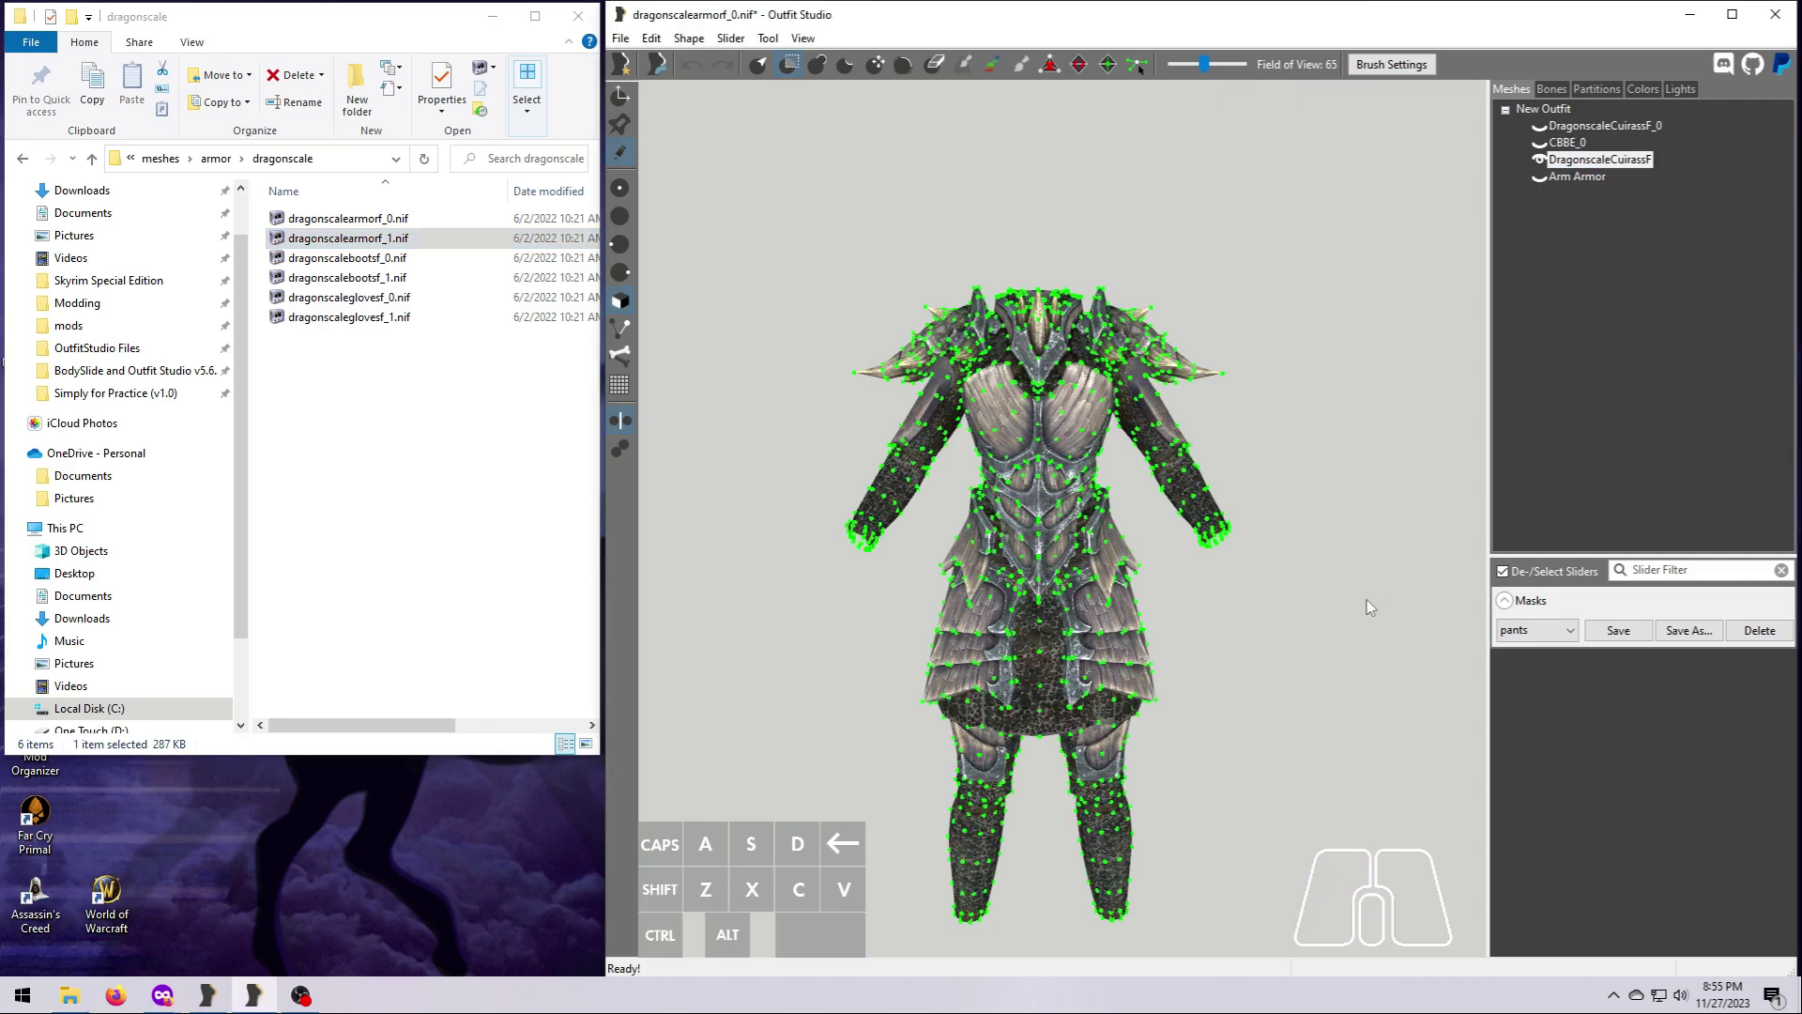
Mask the skirt plates on the imported cuirass, grow and invert the mask, and delete the plate vertices
scroll(1220, 639, "up", 1)
left_click(1138, 622)
key("d")
key("d")
key("d")
key("d")
left_click(768, 38)
left_click(822, 217)
left_click(689, 38)
left_click(723, 124)
Apply the saved bottomplate mask to the imported cuirass and delete the unmasked plate vertices
right_click_drag(1248, 619, 986, 648)
left_click(1091, 556, "alt")
mouse_move(1174, 692)
right_mouse_down()
mouse_move(1288, 809)
mouse_move(1389, 788)
right_mouse_up()
key("a")
key("a")
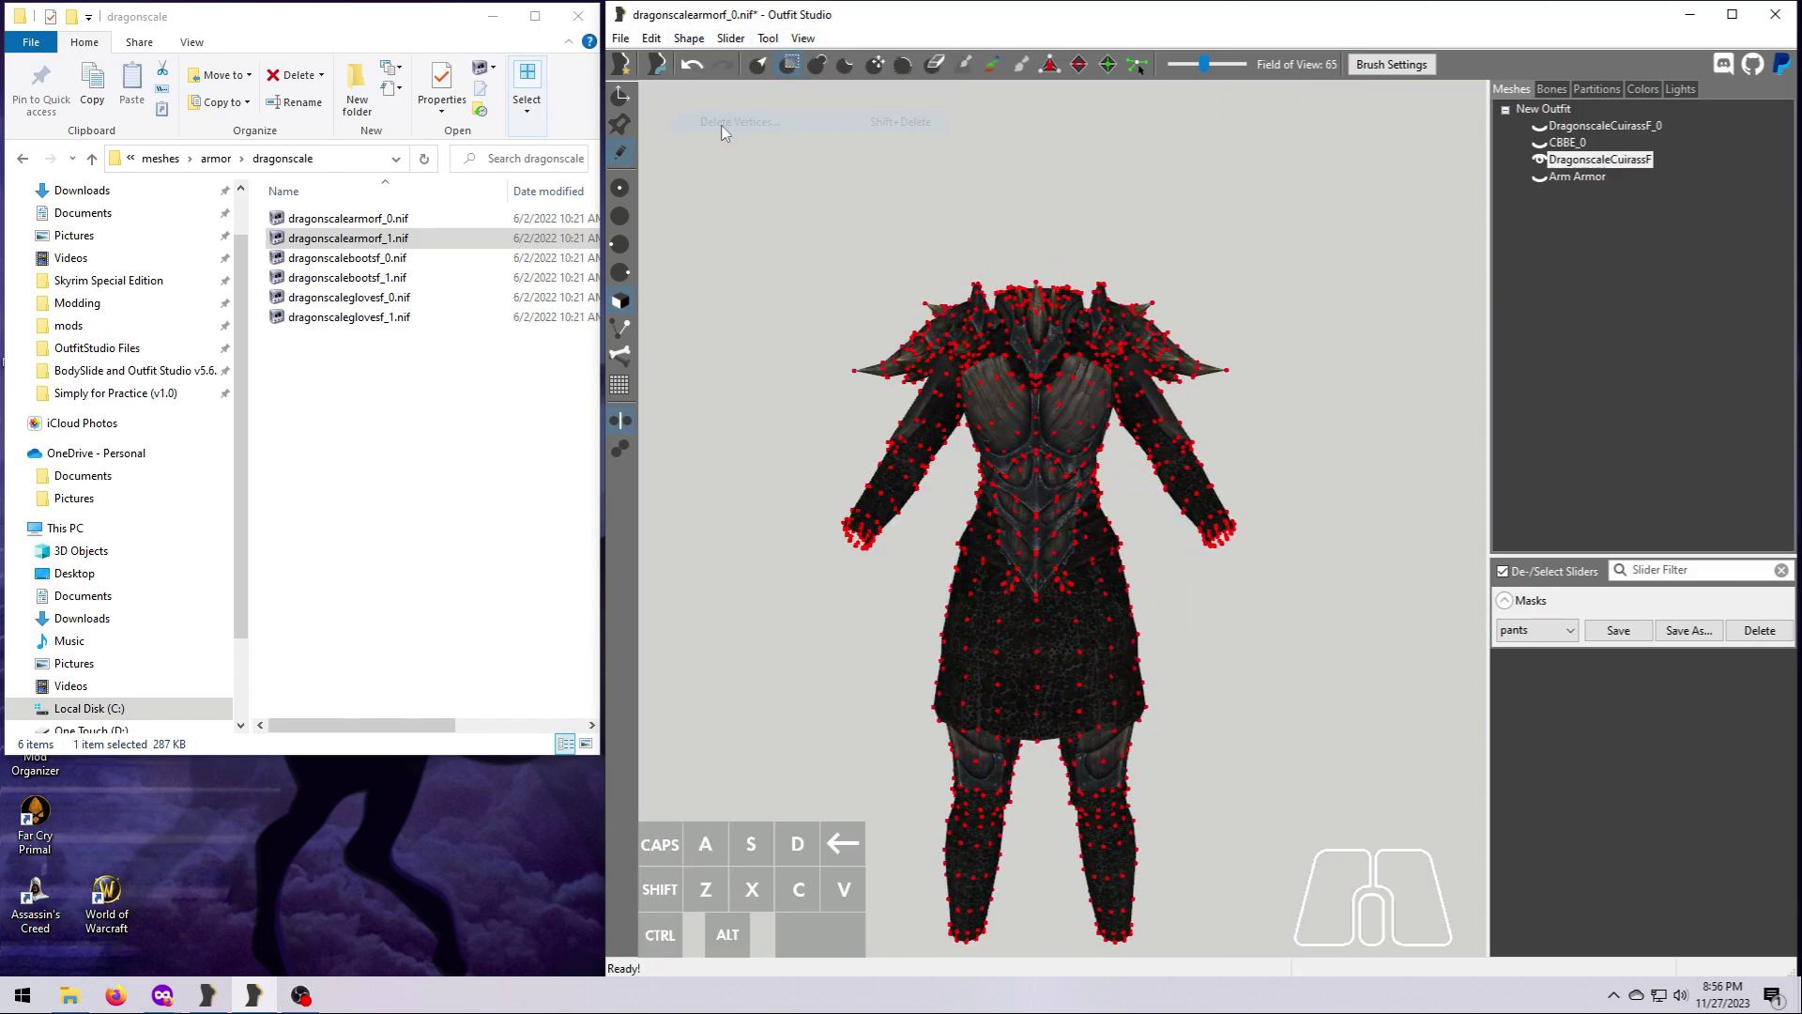
left_click(1537, 630)
left_click(1525, 664)
right_click_drag(1085, 732, 873, 676)
left_click(730, 38)
left_click(706, 154)
left_click(767, 38)
left_click(807, 238)
Mask the remaining unwanted cuirass piece, grow and invert the mask, delete its vertices, and clear the mask
scroll(1089, 751, "up", 5)
left_click(900, 663)
key("d")
key("d")
left_click(767, 39)
left_click(809, 238)
left_click(689, 38)
left_click(706, 122)
scroll(1032, 582, "down", 5)
right_click_drag(976, 600, 1079, 587)
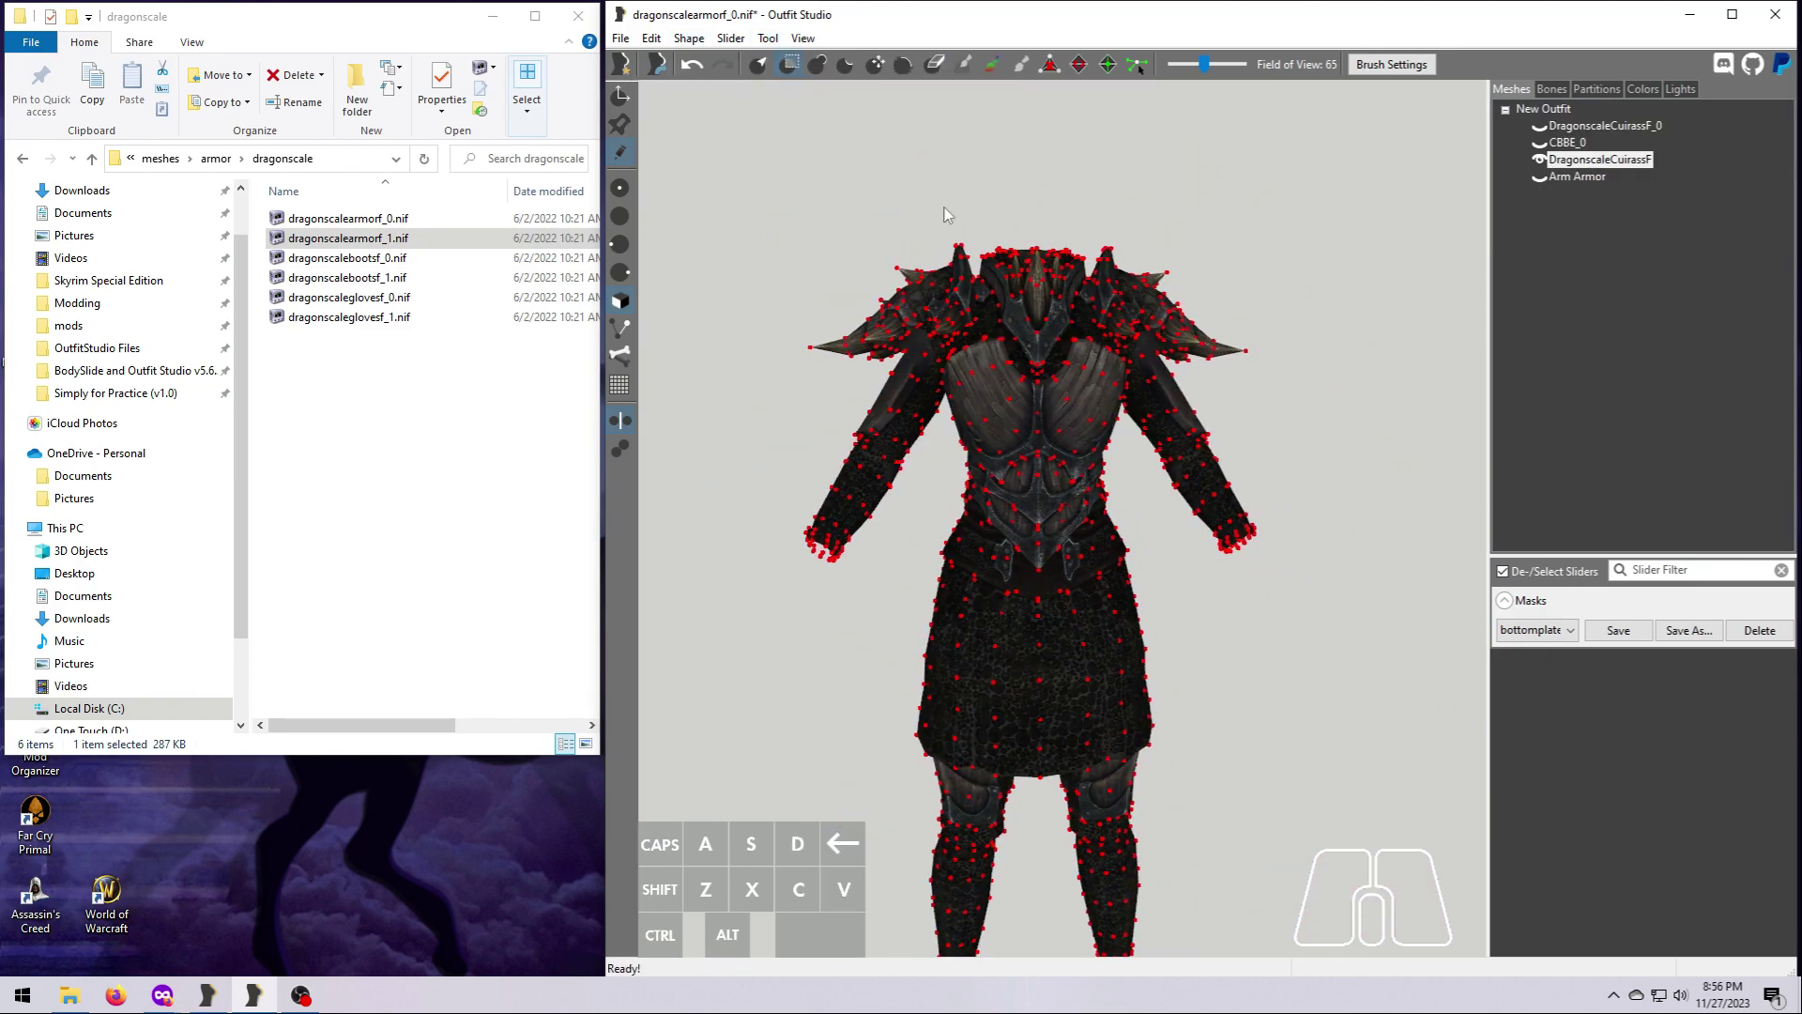
left_click(768, 39)
left_click(808, 244)
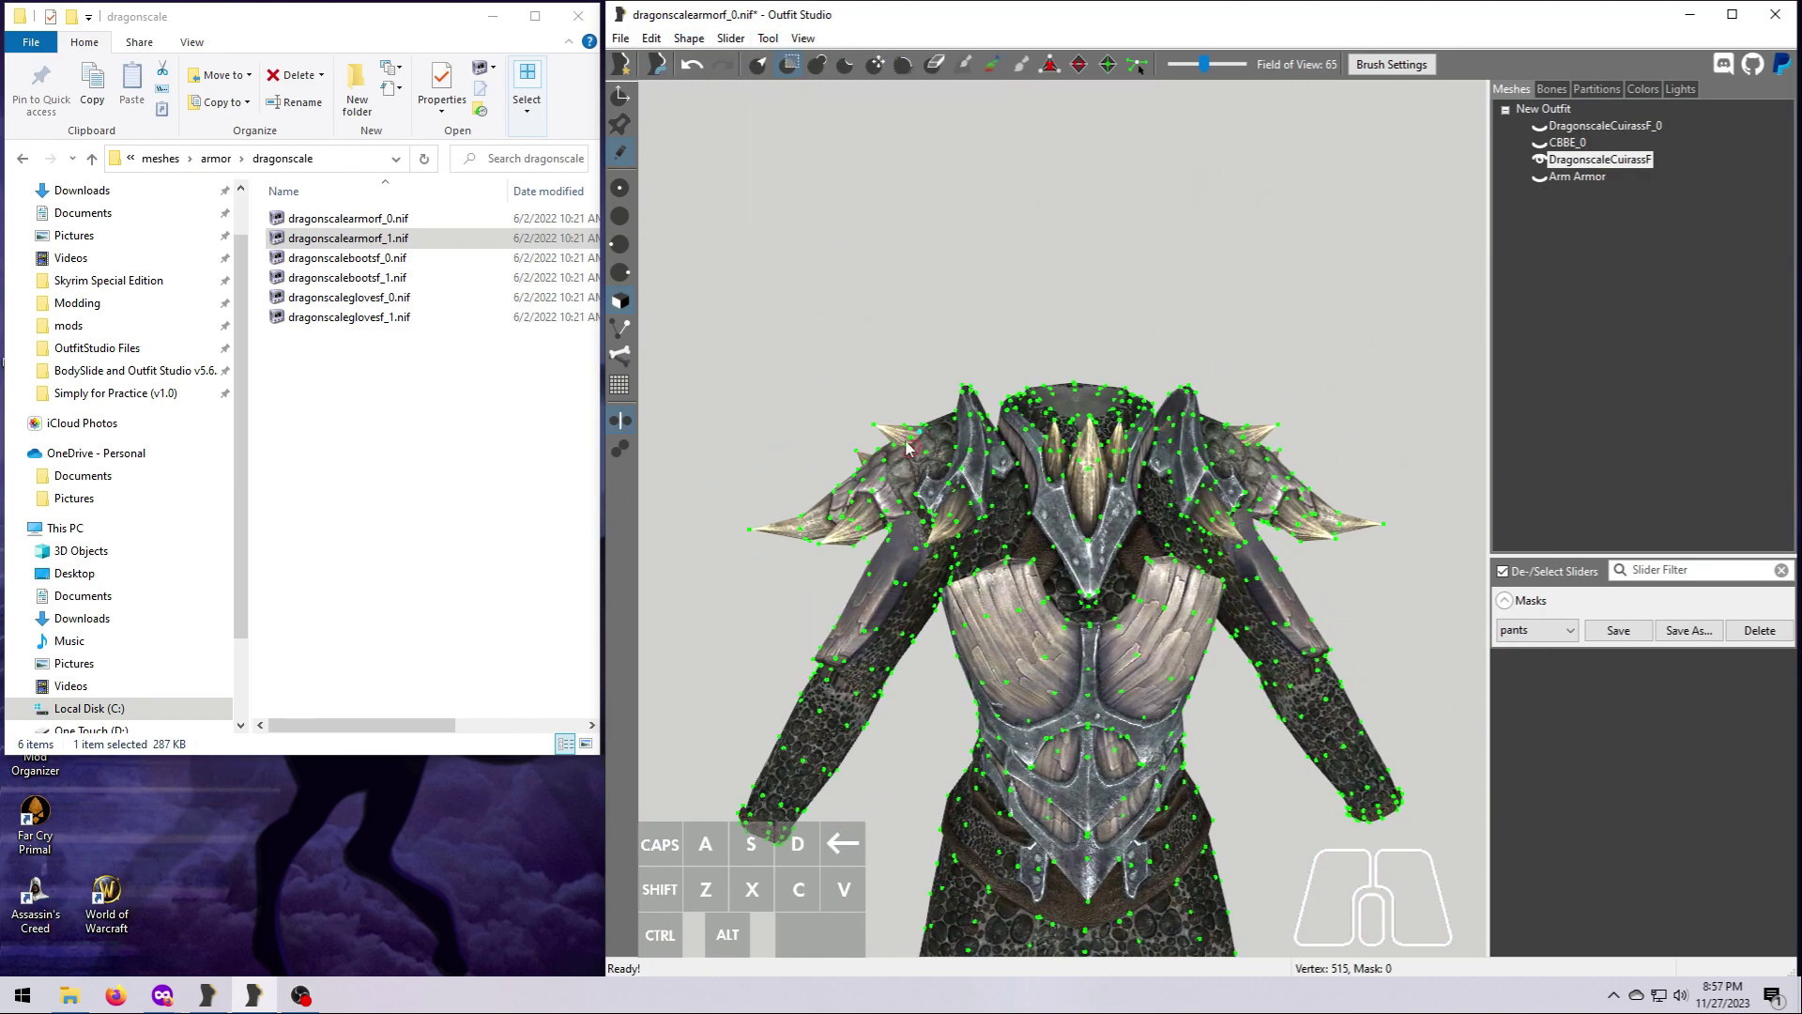
Mask both spiked shoulder pieces completely and separate them from the cuirass as a shape named shoulders
left_click_drag(884, 432, 750, 531)
key("d")
key("d")
key("d")
key("d")
key("d")
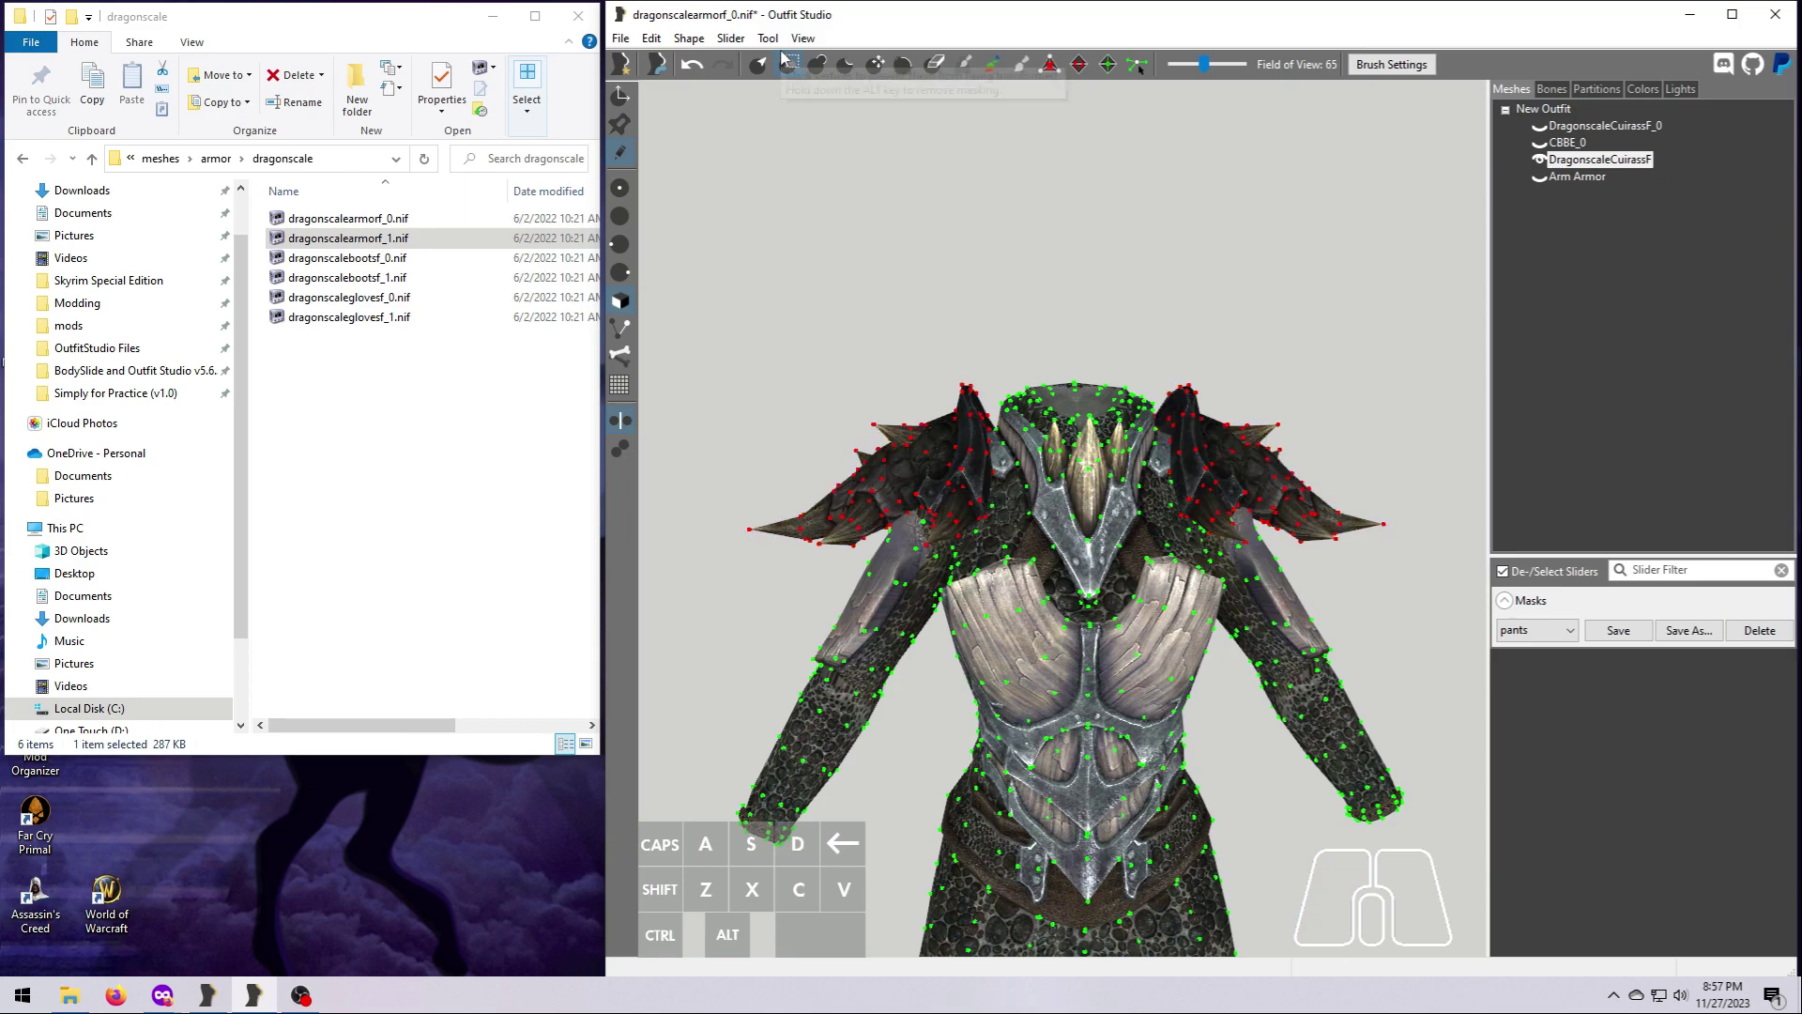
scroll(825, 282, "down", 3)
left_click(689, 38)
left_click(722, 152)
type("shoulders")
key("Return")
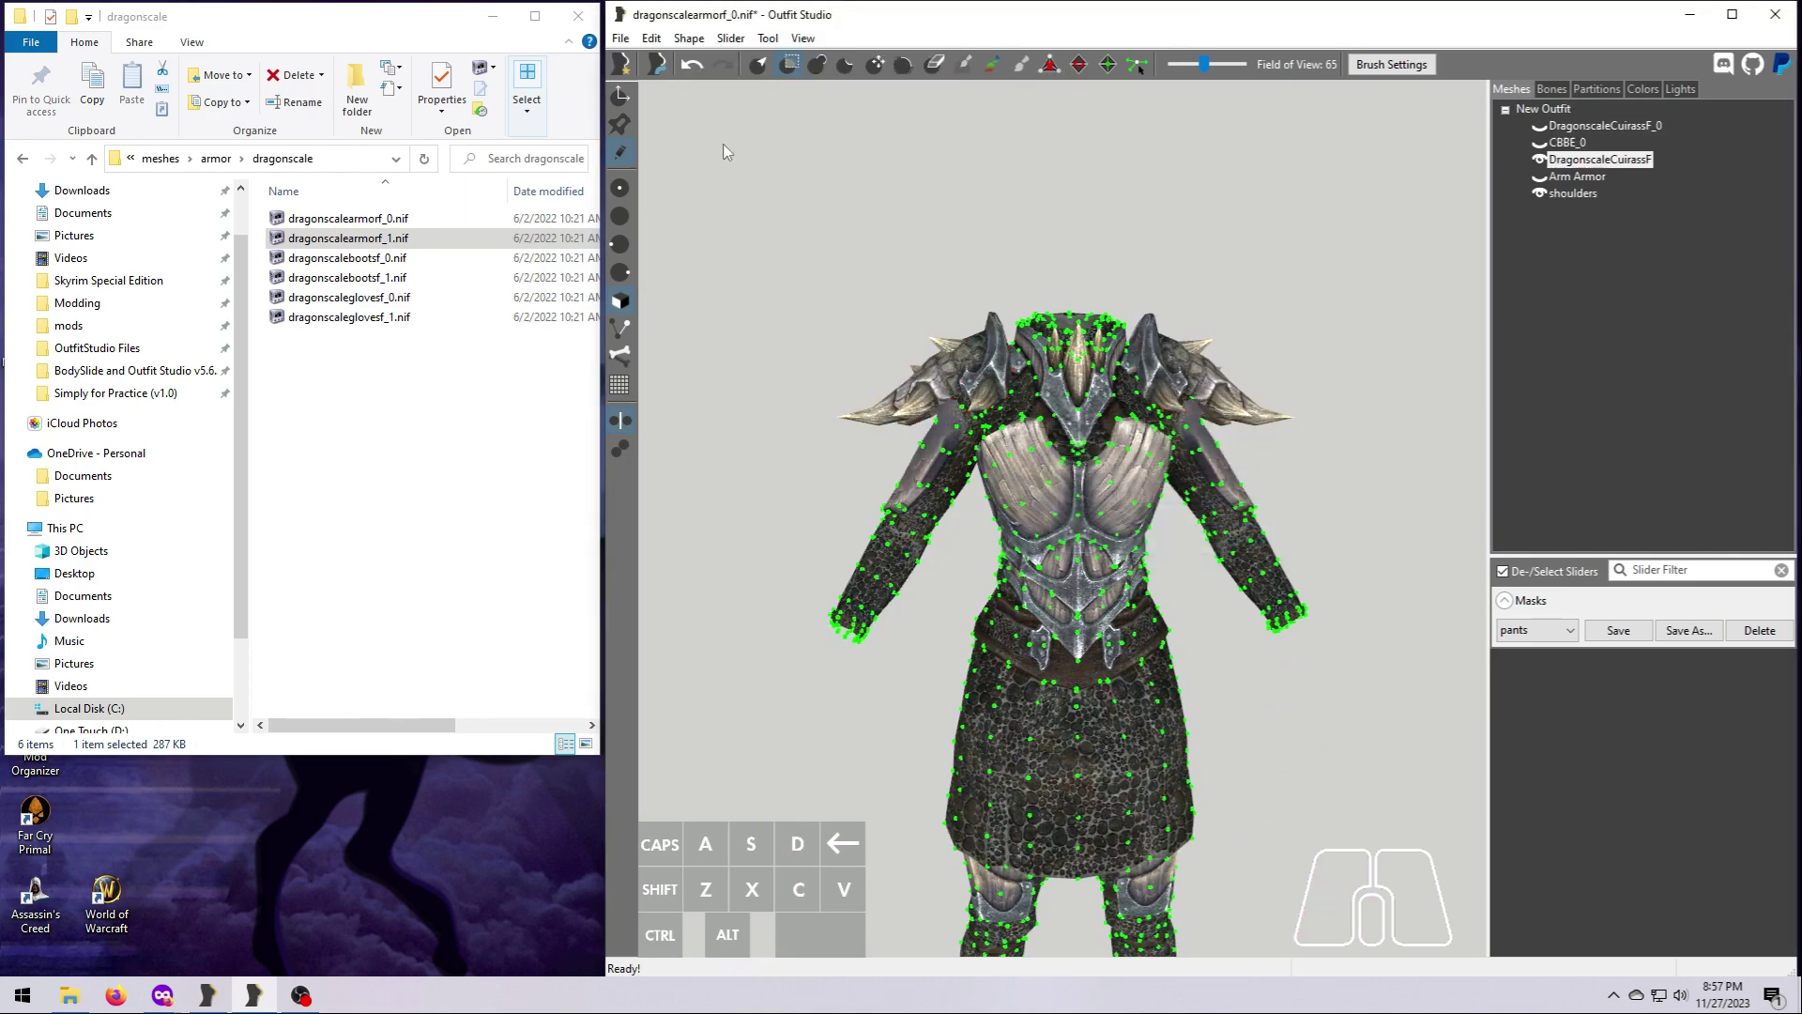
Scale down and reposition the shoulders mesh to fit the cuirass, using DragonscaleCuirassF_0 as a wireframe reference
left_click(1573, 194)
left_click_drag(1067, 379, 788, 592)
right_click_drag(1267, 765, 1224, 778)
scroll(1223, 779, "up", 4)
left_click(1539, 125)
right_click_drag(1203, 586, 1366, 681)
left_click_drag(1020, 364, 1011, 360)
right_click_drag(1011, 359, 863, 281)
left_click_drag(1045, 289, 1049, 298)
right_click_drag(1069, 338, 1070, 742)
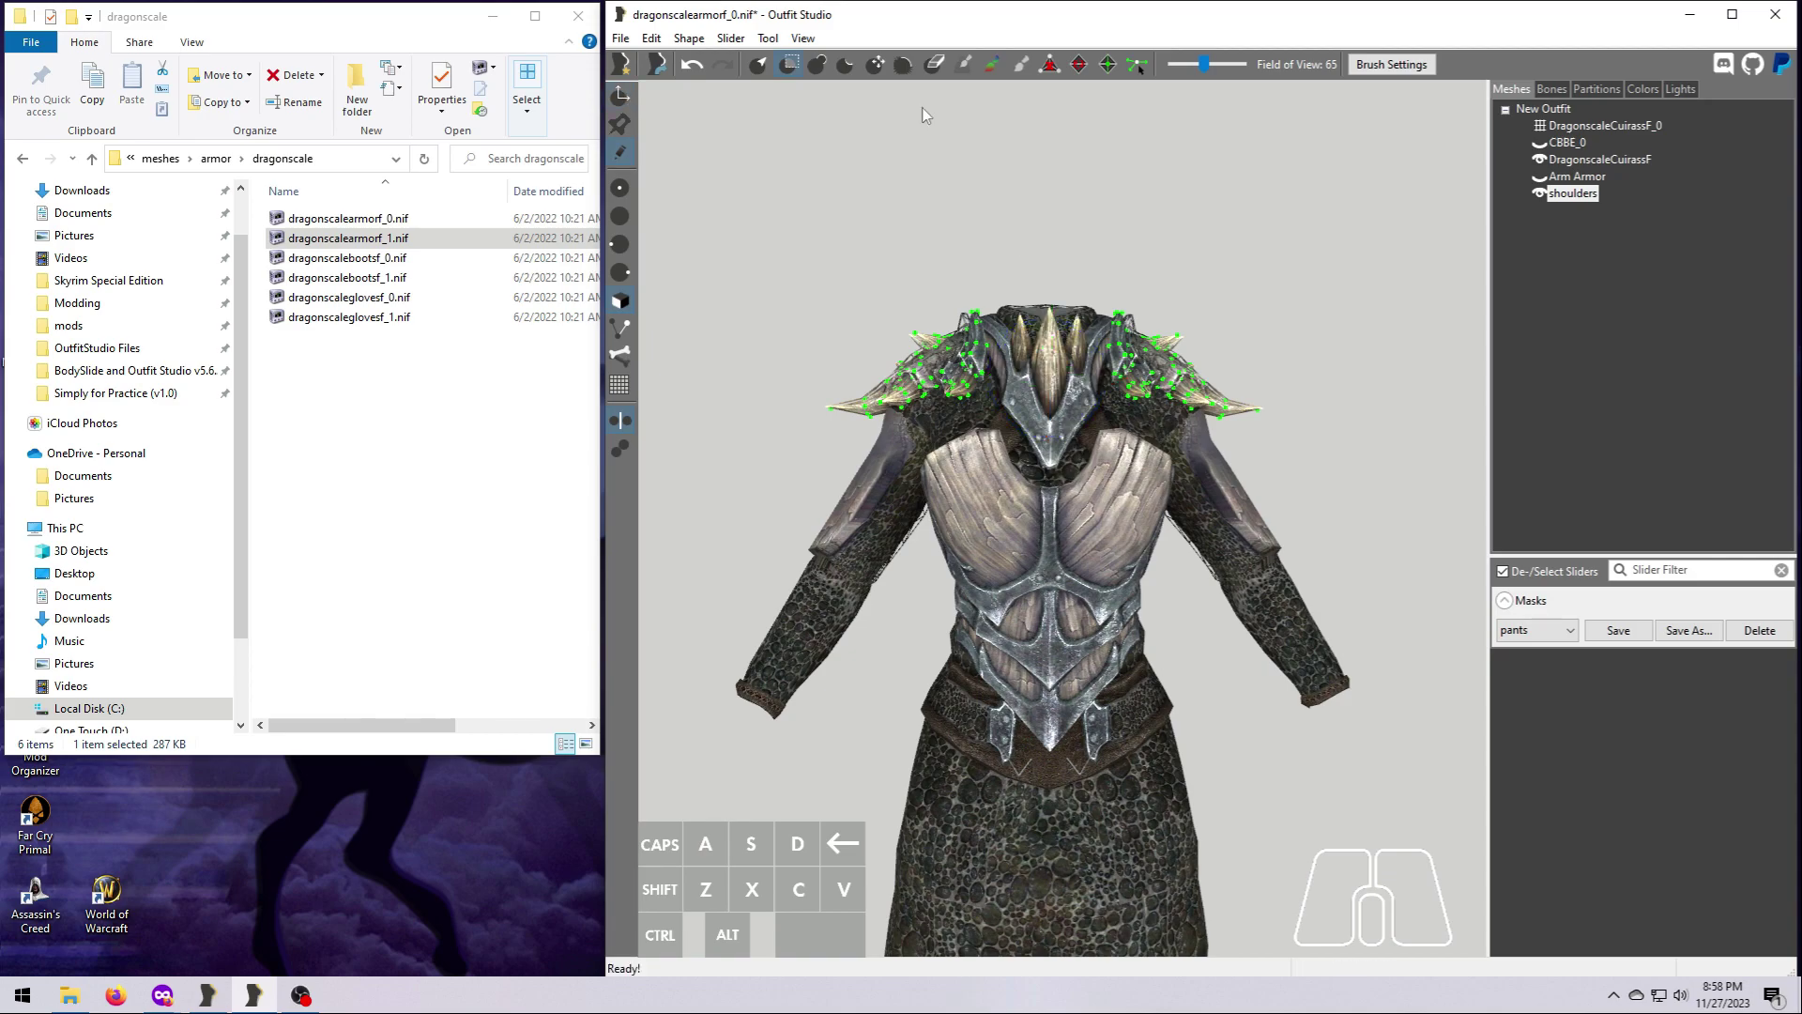
With X mirroring off, mask one spiked shoulder piece and move the unmasked one by -1.2 on X
left_click_drag(971, 351, 884, 377)
left_click(695, 65)
left_click(623, 422)
key("d")
mouse_move(1400, 788)
right_mouse_down()
mouse_move(1538, 767)
mouse_move(1441, 521)
right_mouse_up()
right_click(1588, 198)
left_click(1595, 415)
mouse_move(1423, 432)
left_mouse_down()
mouse_move(1323, 448)
mouse_move(1335, 434)
left_mouse_up()
type("-1.2")
left_click(1332, 570)
Invert the shoulders mask, move the opposite shoulder piece by 1.3 on X, and clear the mask
left_click(769, 39)
left_click(868, 220)
right_click(1584, 193)
left_click(1586, 419)
type("1.3")
left_click(1329, 573)
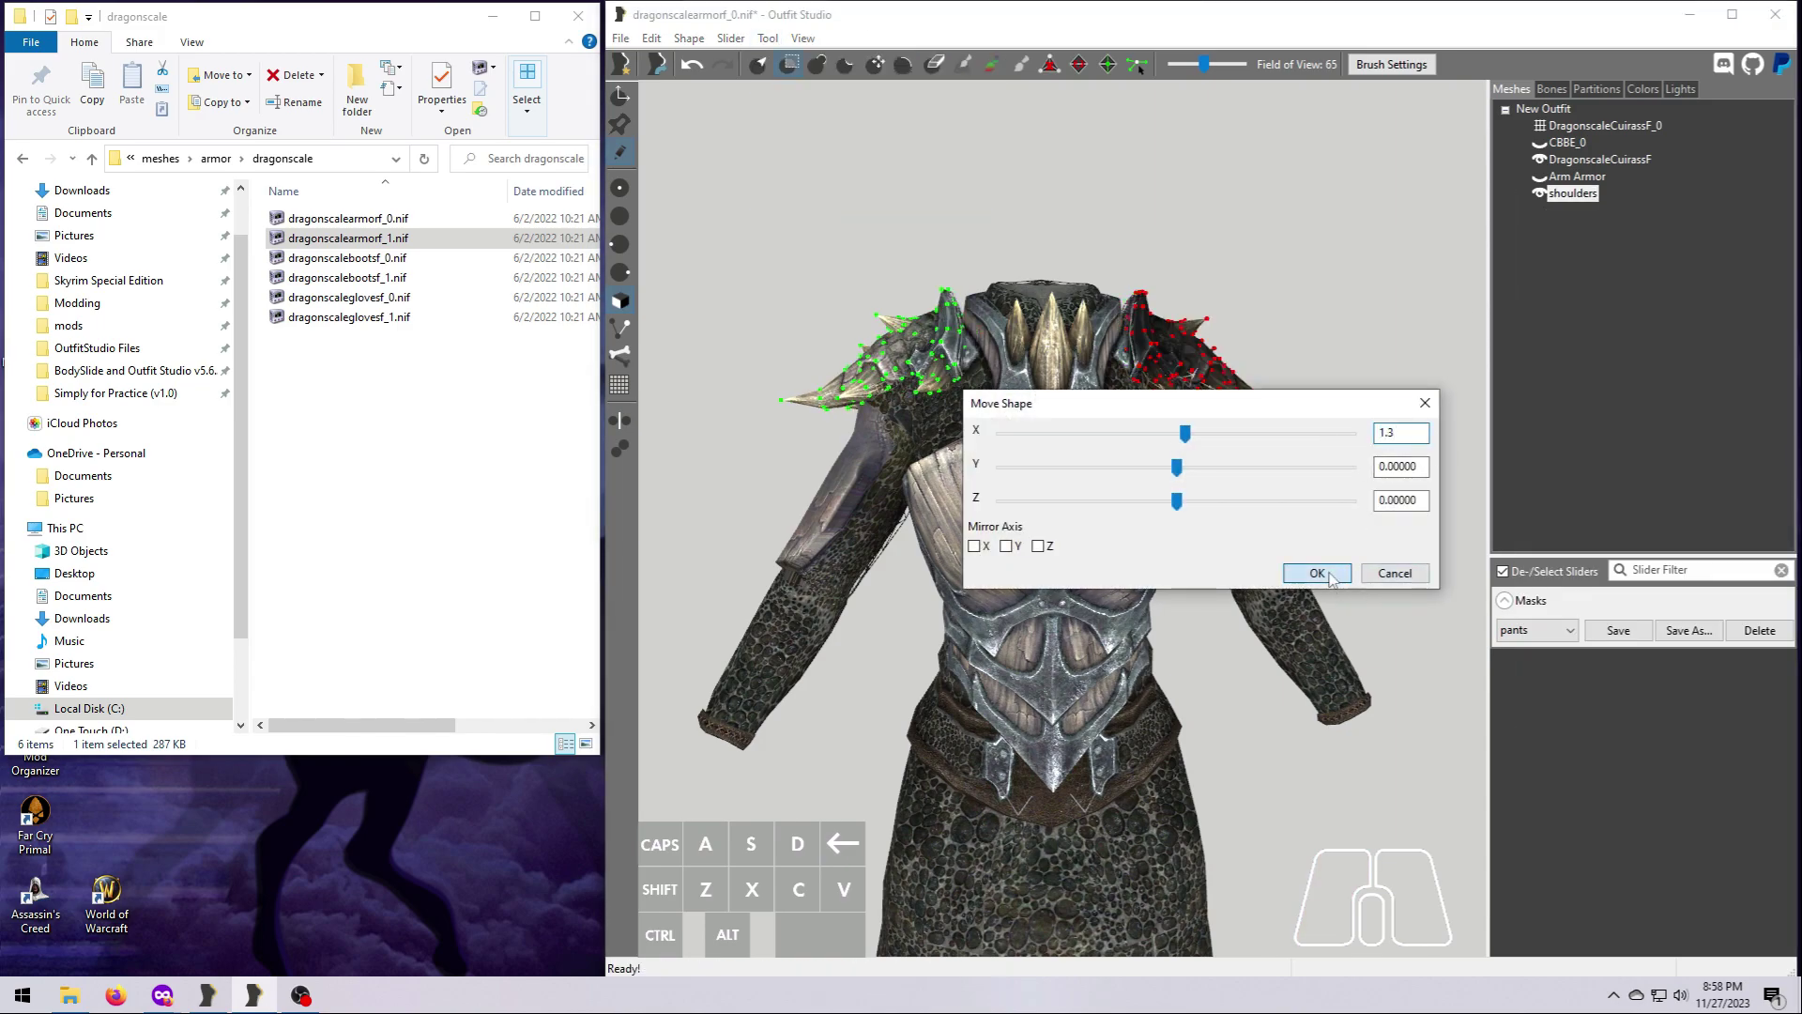
left_click(769, 38)
left_click(859, 236)
right_click_drag(1300, 573, 1549, 601)
Export the DragonscaleCuirassF and shoulders shapes together to the Other folder as NewDragonscaleF_1A.nif
right_click(1572, 193)
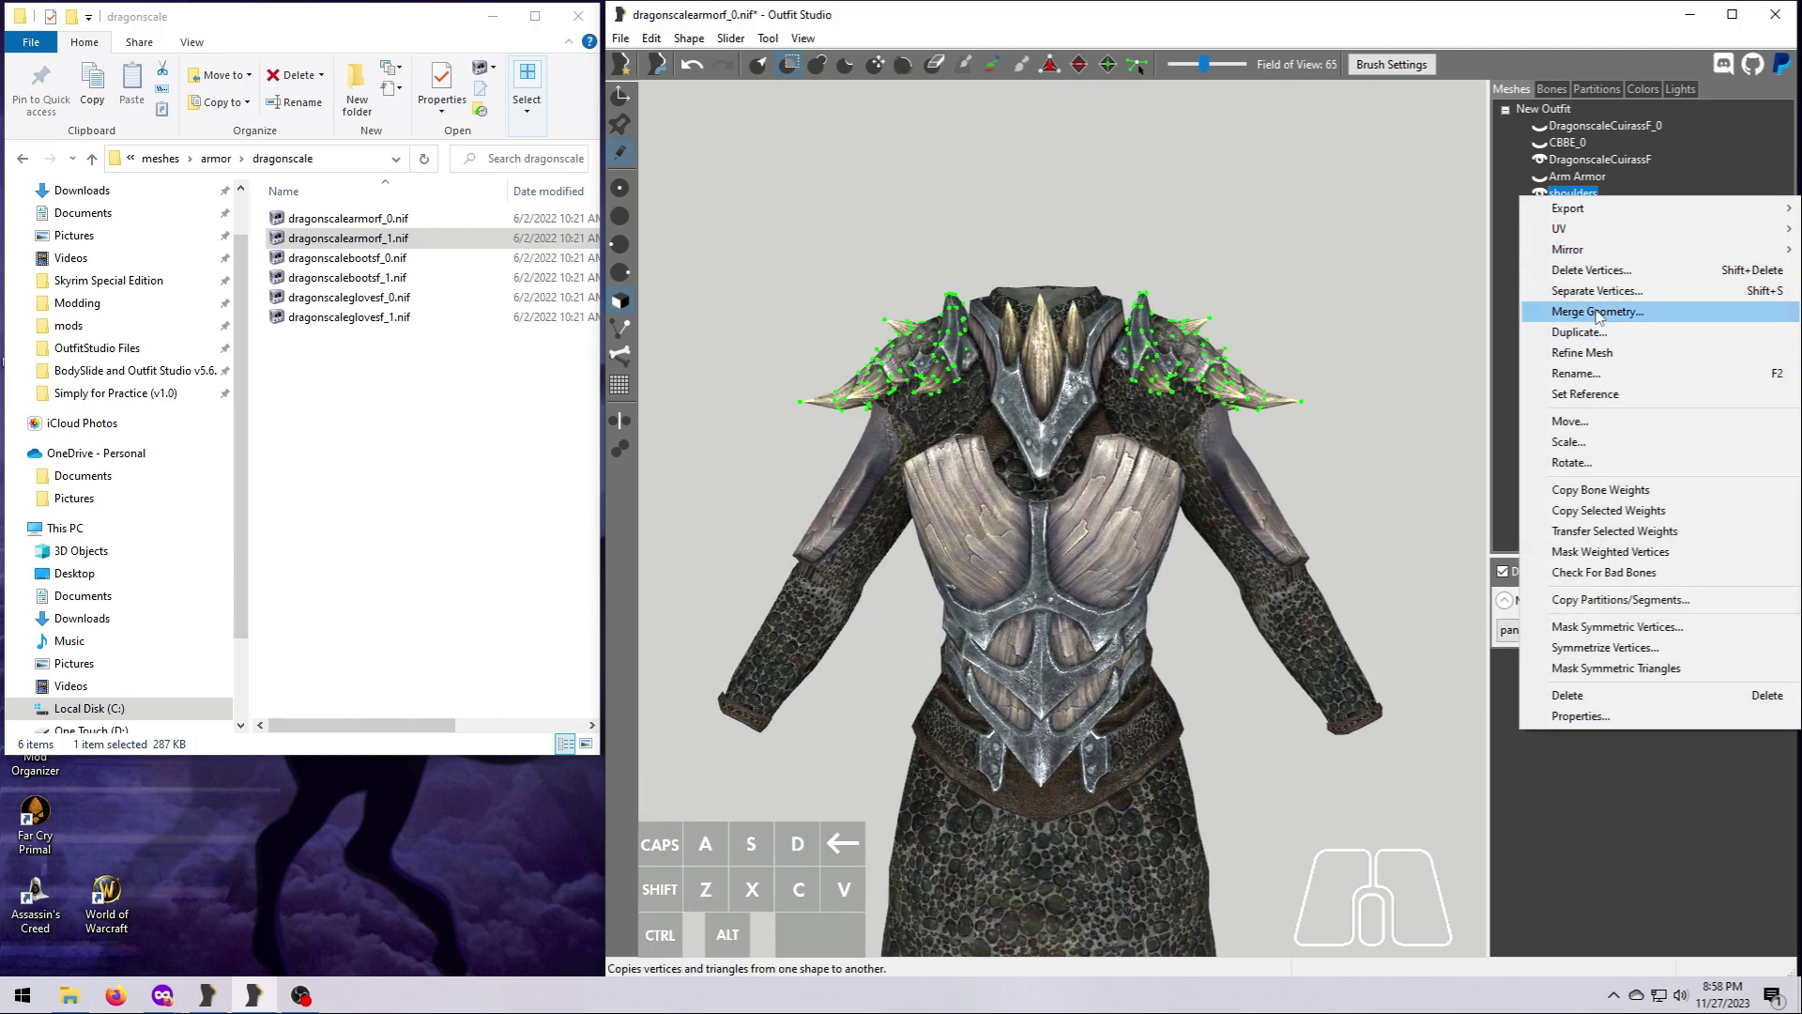
key("Escape")
scroll(1276, 604, "down", 3)
left_click(1595, 159)
left_click(1573, 194, "ctrl")
right_click(1573, 194)
mouse_move(1549, 199)
left_click(1417, 201)
scroll(1065, 502, "down", 1)
left_click(1065, 503)
left_click(835, 688)
type("1A.nif")
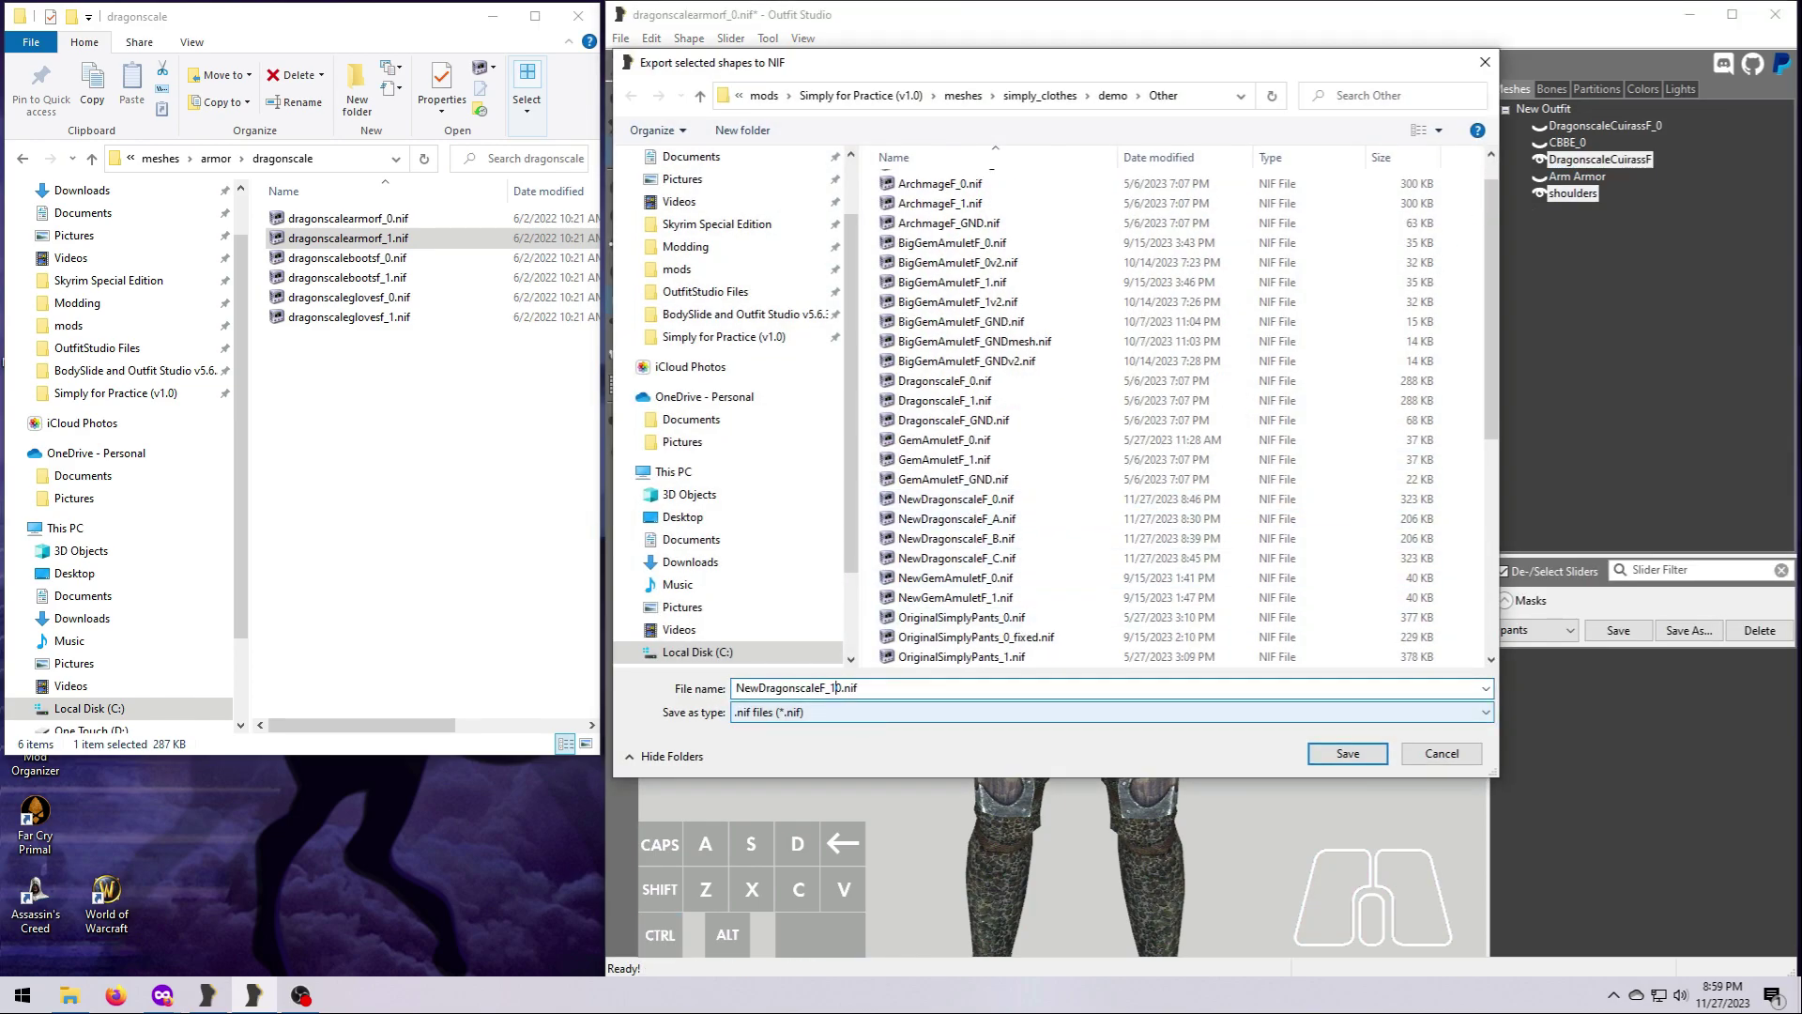
key("Return")
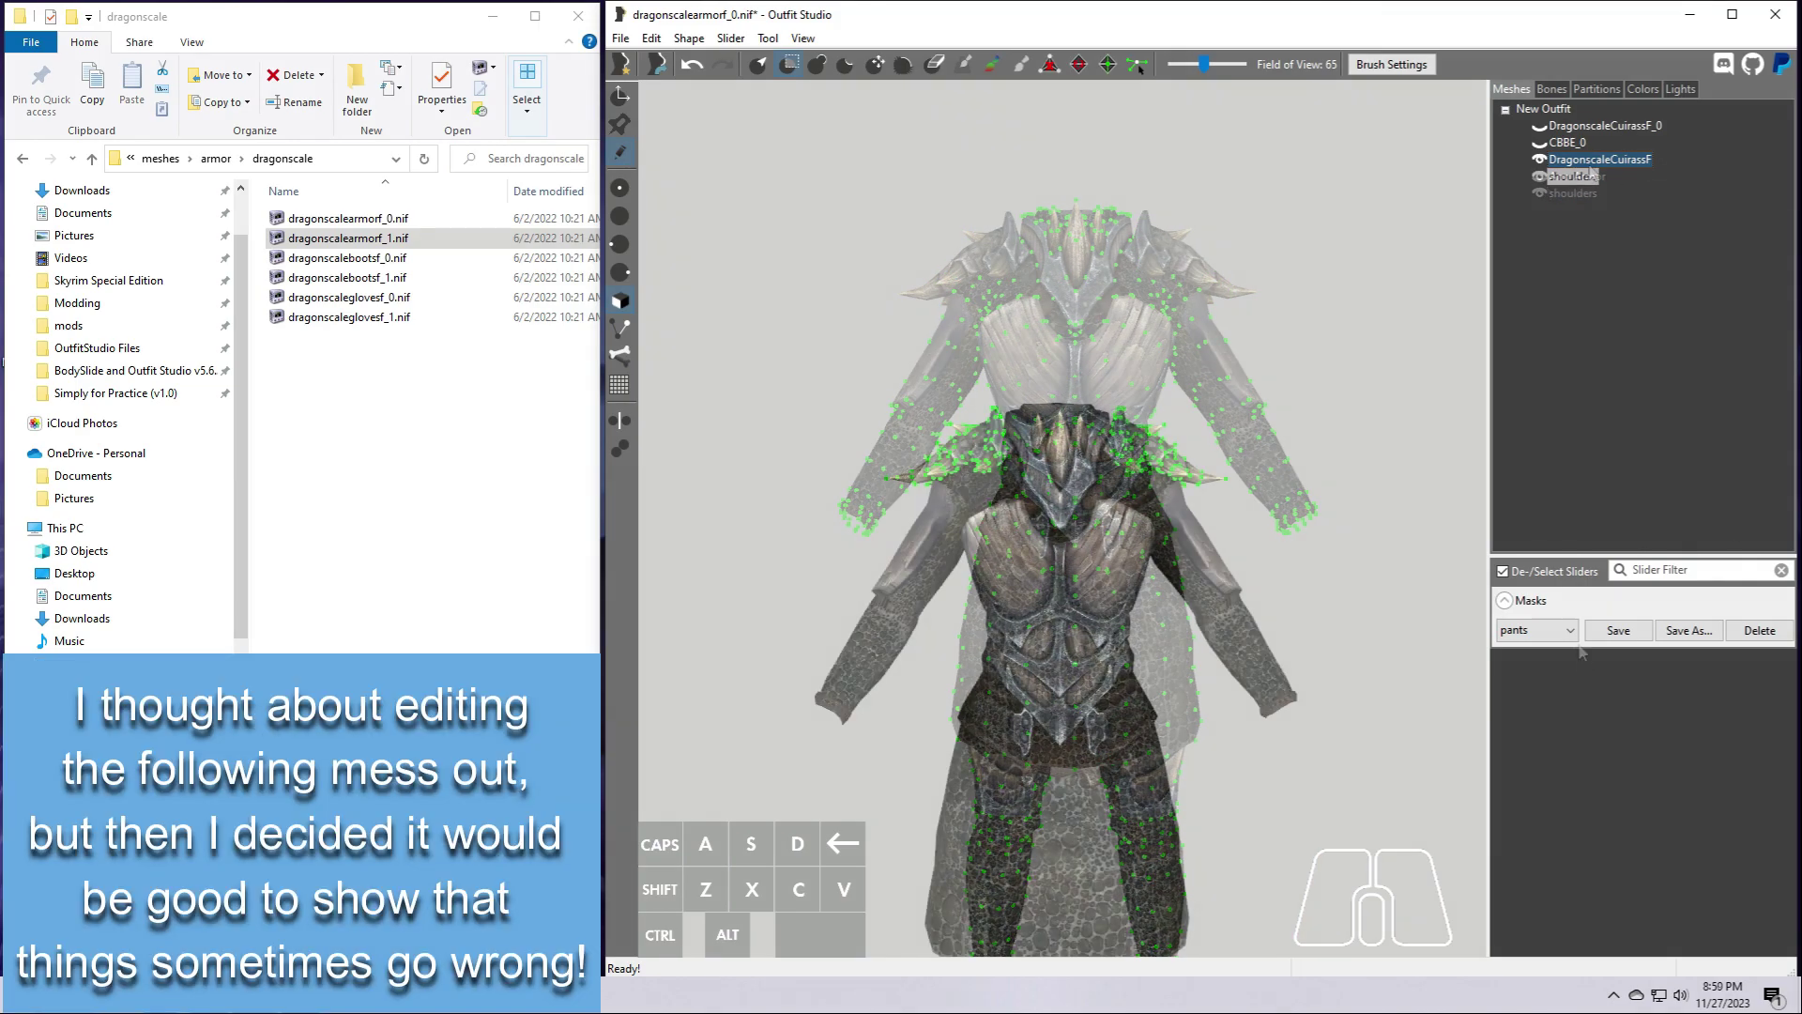
Merge the shoulders geometry into DragonscaleCuirassF, deleting the source shape, and check the merged cuirass
right_click(1522, 154)
left_click(1568, 294)
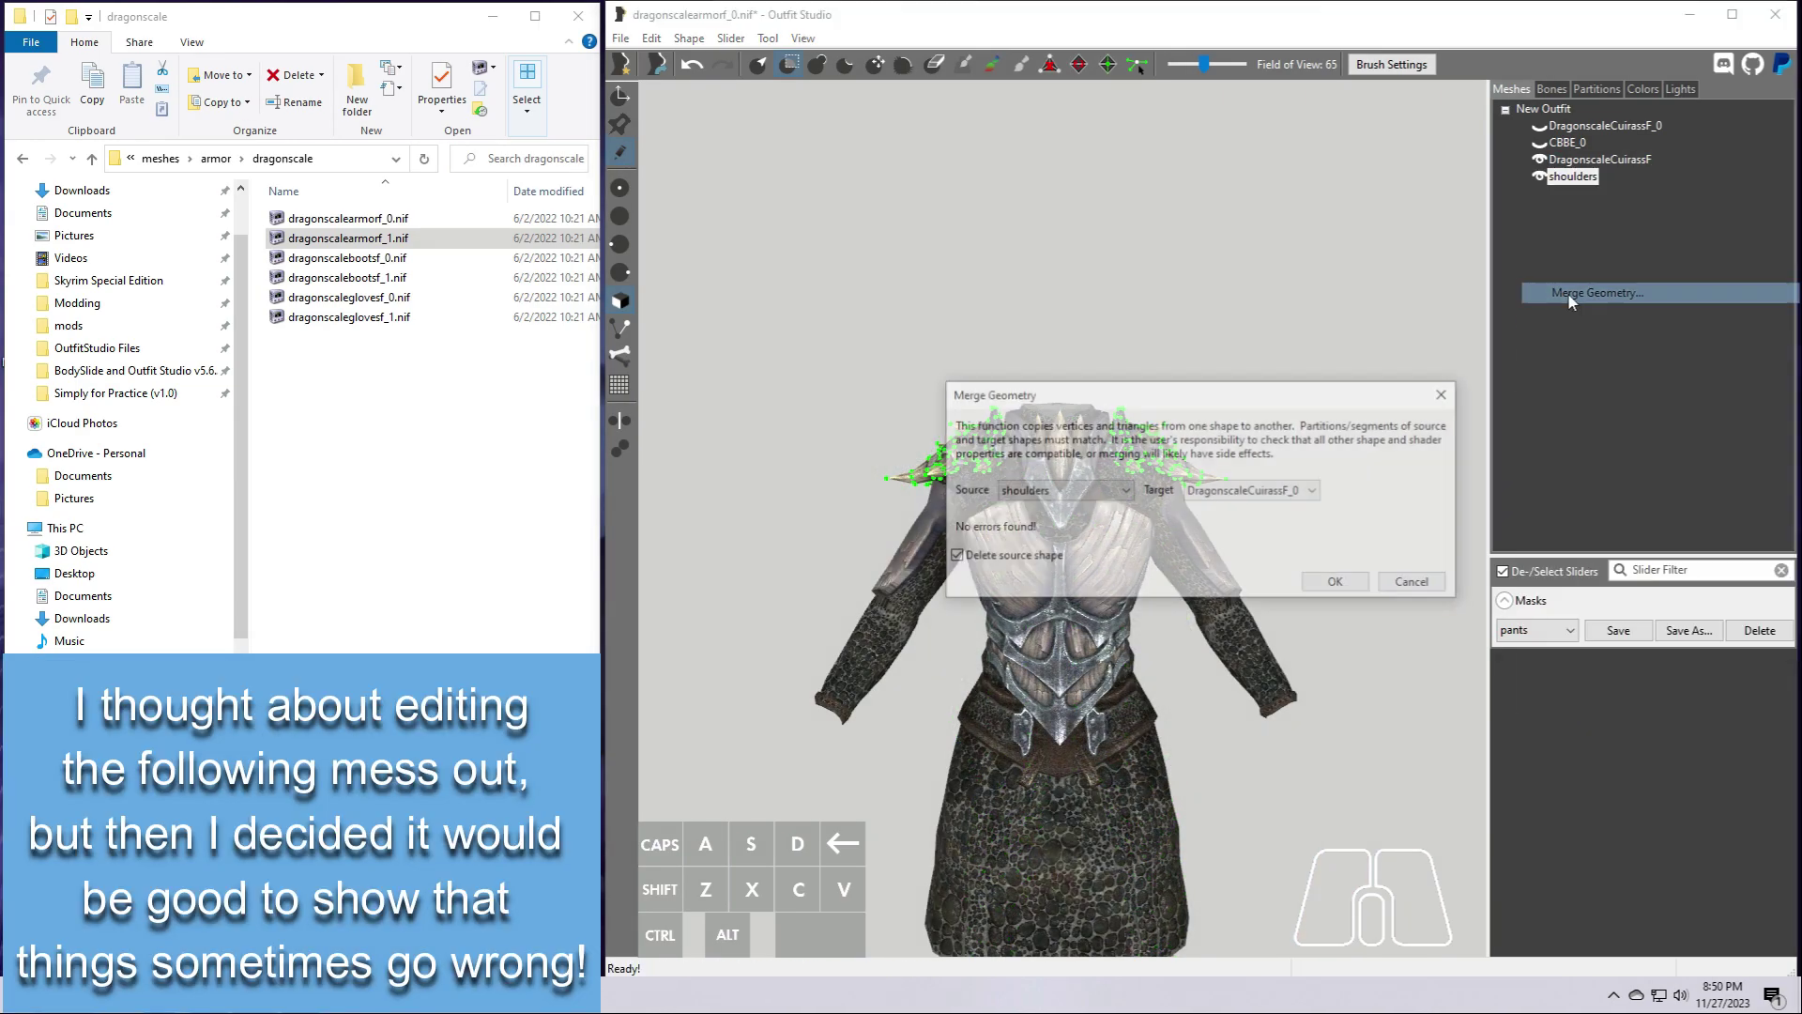
left_click(1258, 490)
left_click(1262, 540)
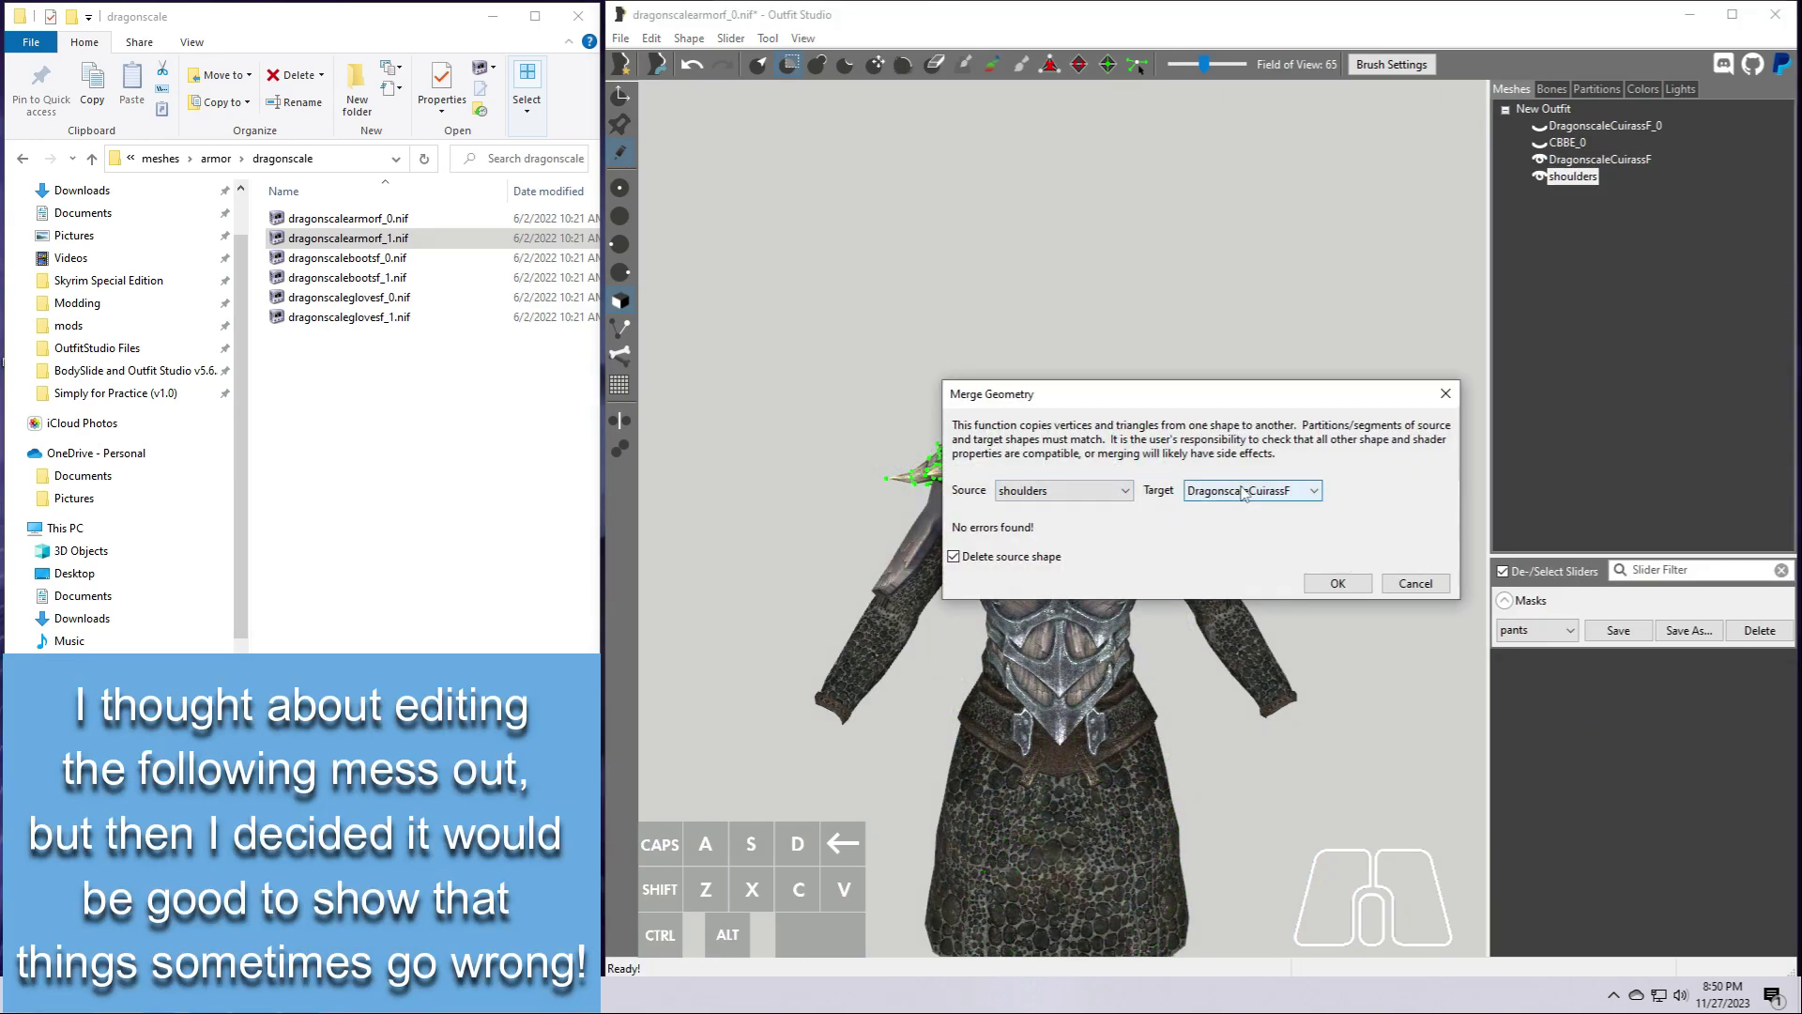
left_click(1339, 585)
left_click(1561, 161)
left_click(1541, 160)
left_click(1541, 161)
left_click(1540, 160)
Try applying the saved pants and sleeves masks to the merged cuirass, clearing the mask in between
left_click(1559, 635)
left_click(1530, 654)
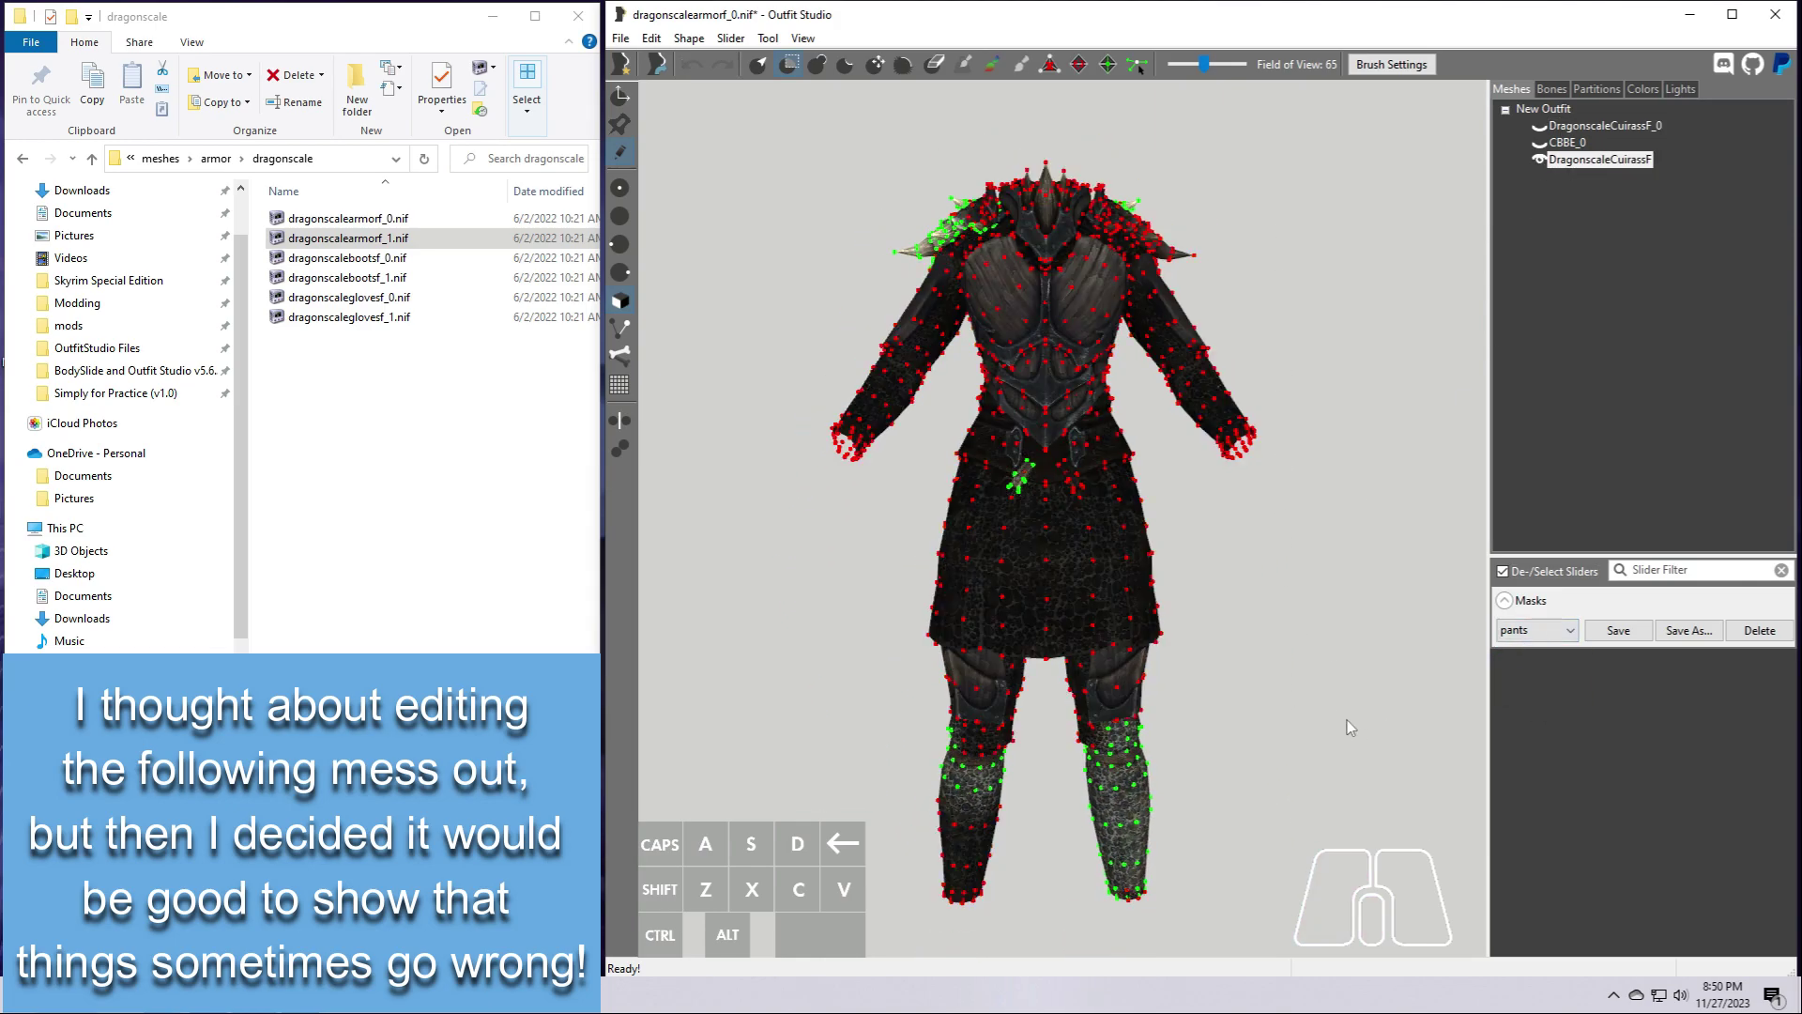
right_click_drag(1309, 711, 1250, 624)
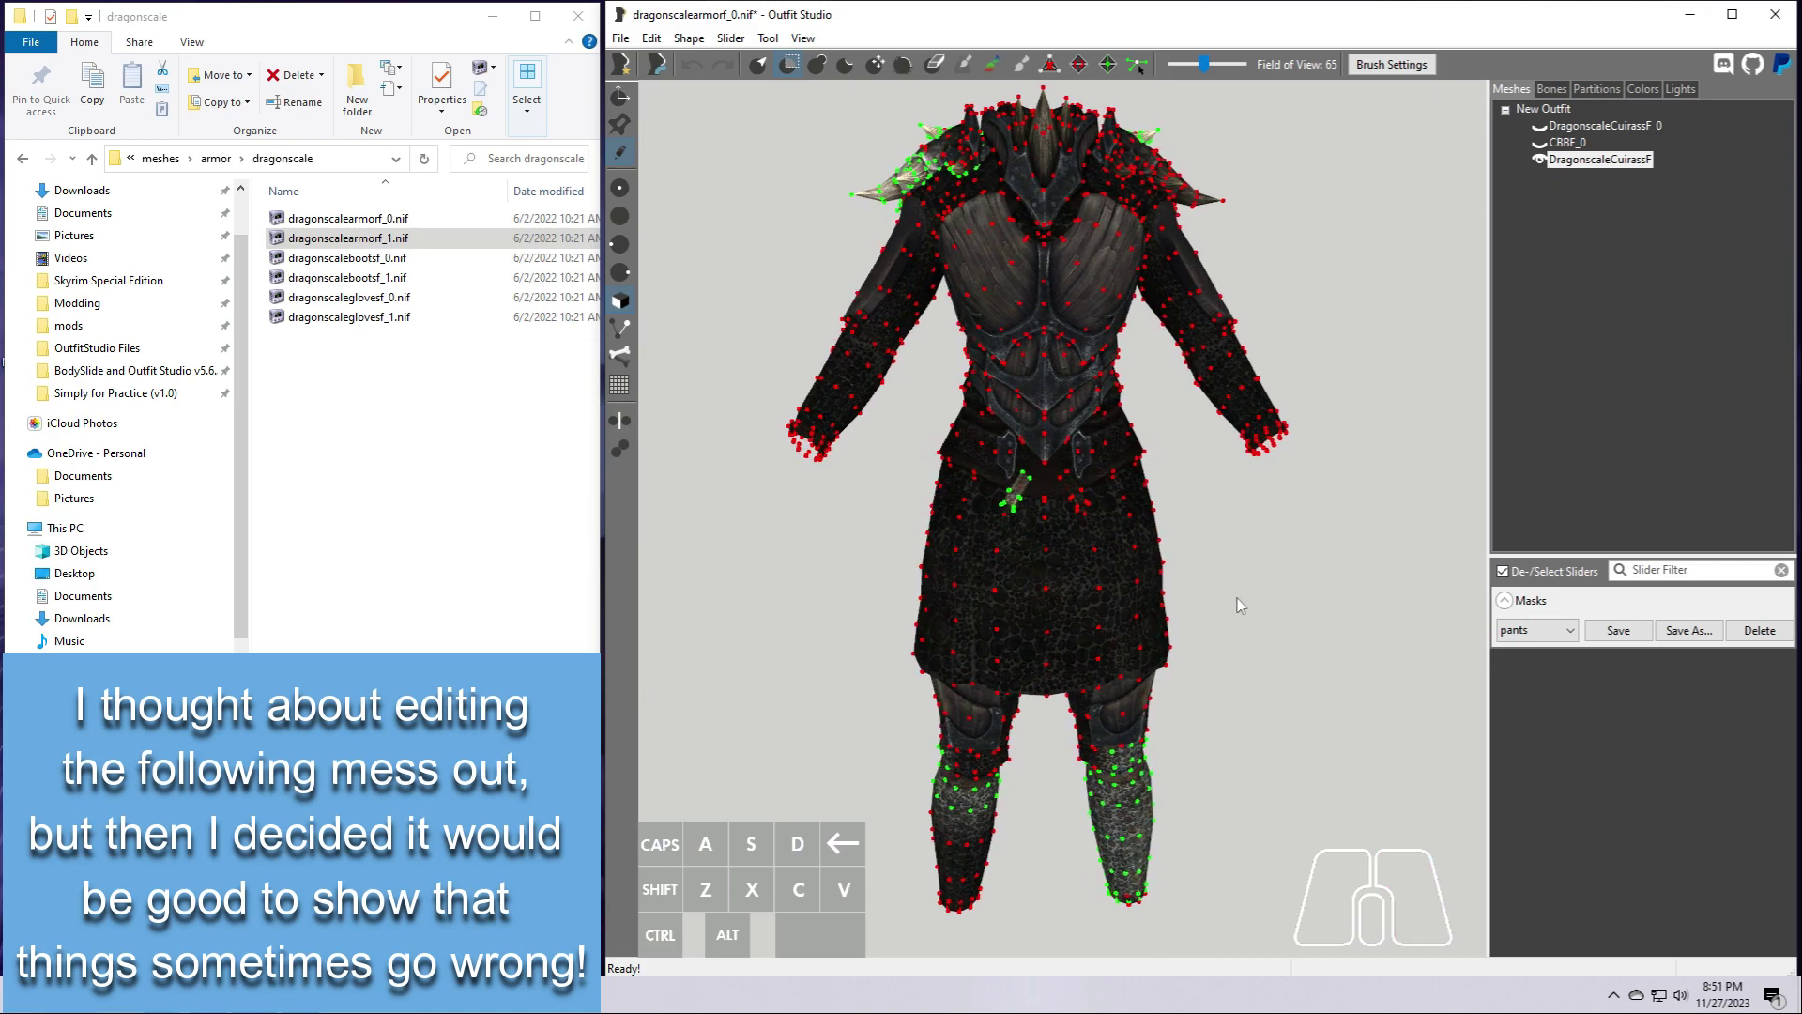
scroll(1220, 615, "down", 3)
left_click(1570, 629)
left_click(1540, 689)
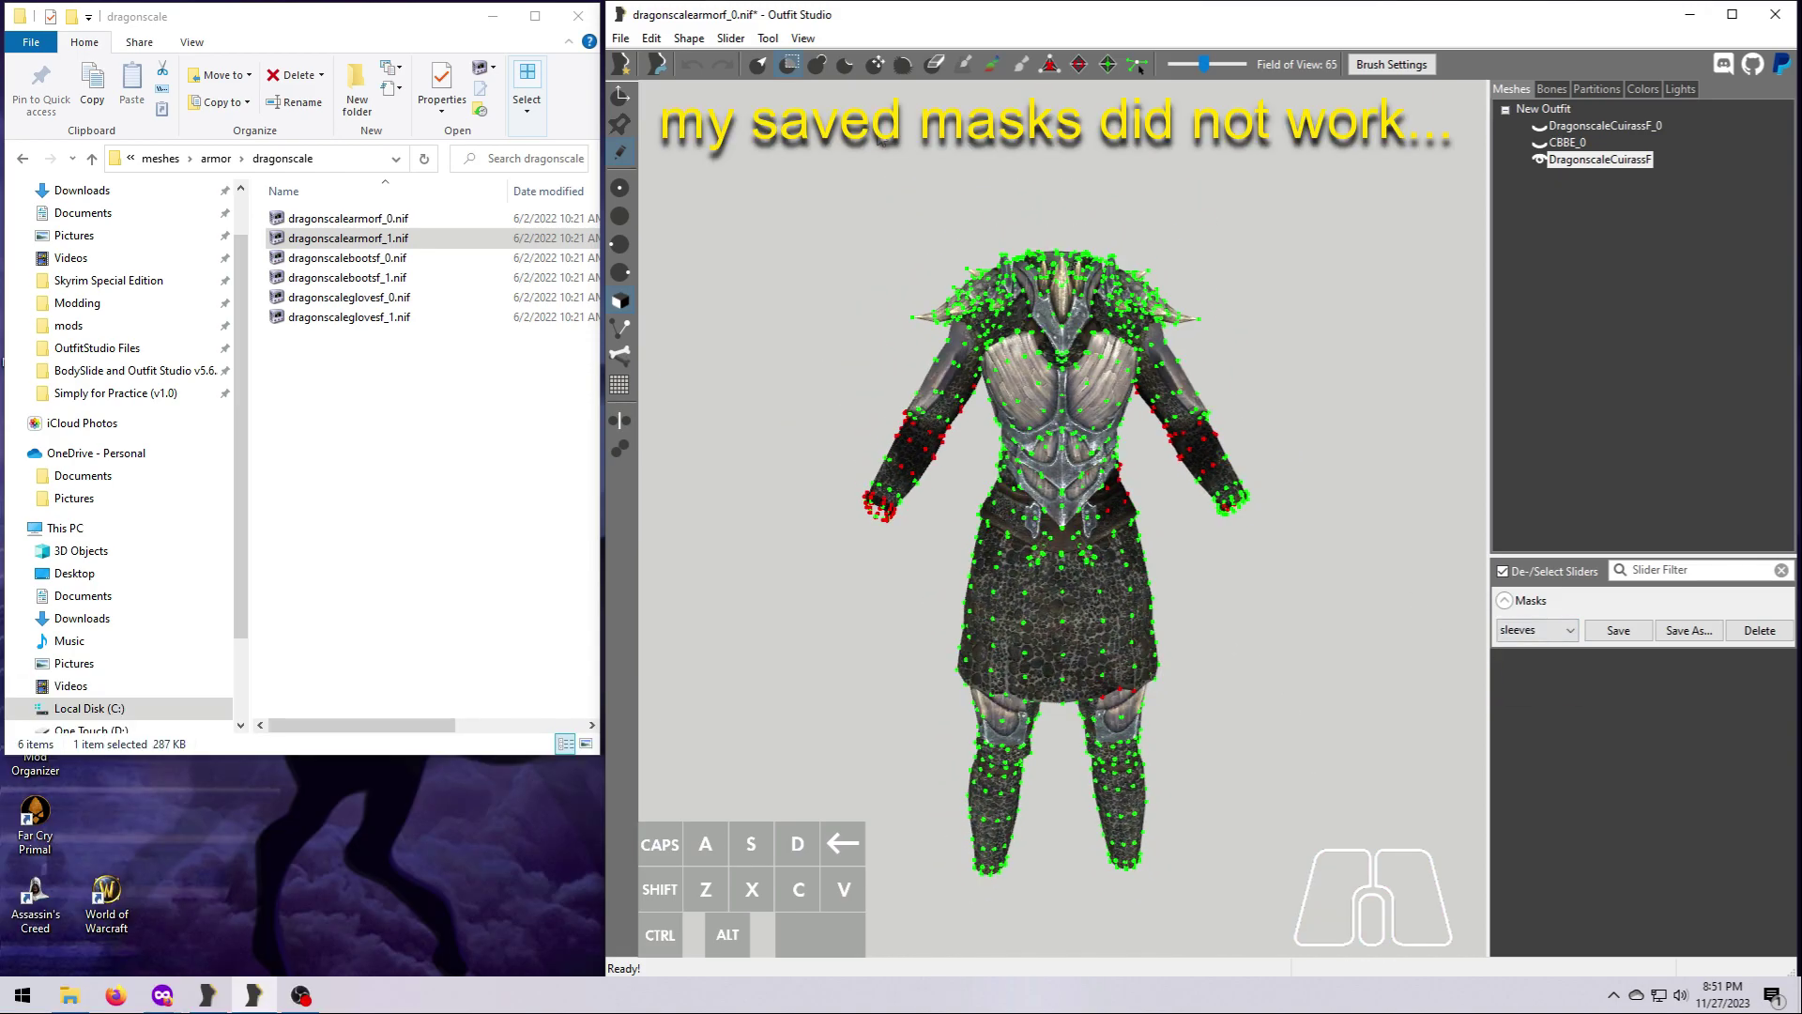
left_click(767, 39)
left_click(818, 240)
left_click(1561, 630)
left_click(1531, 677)
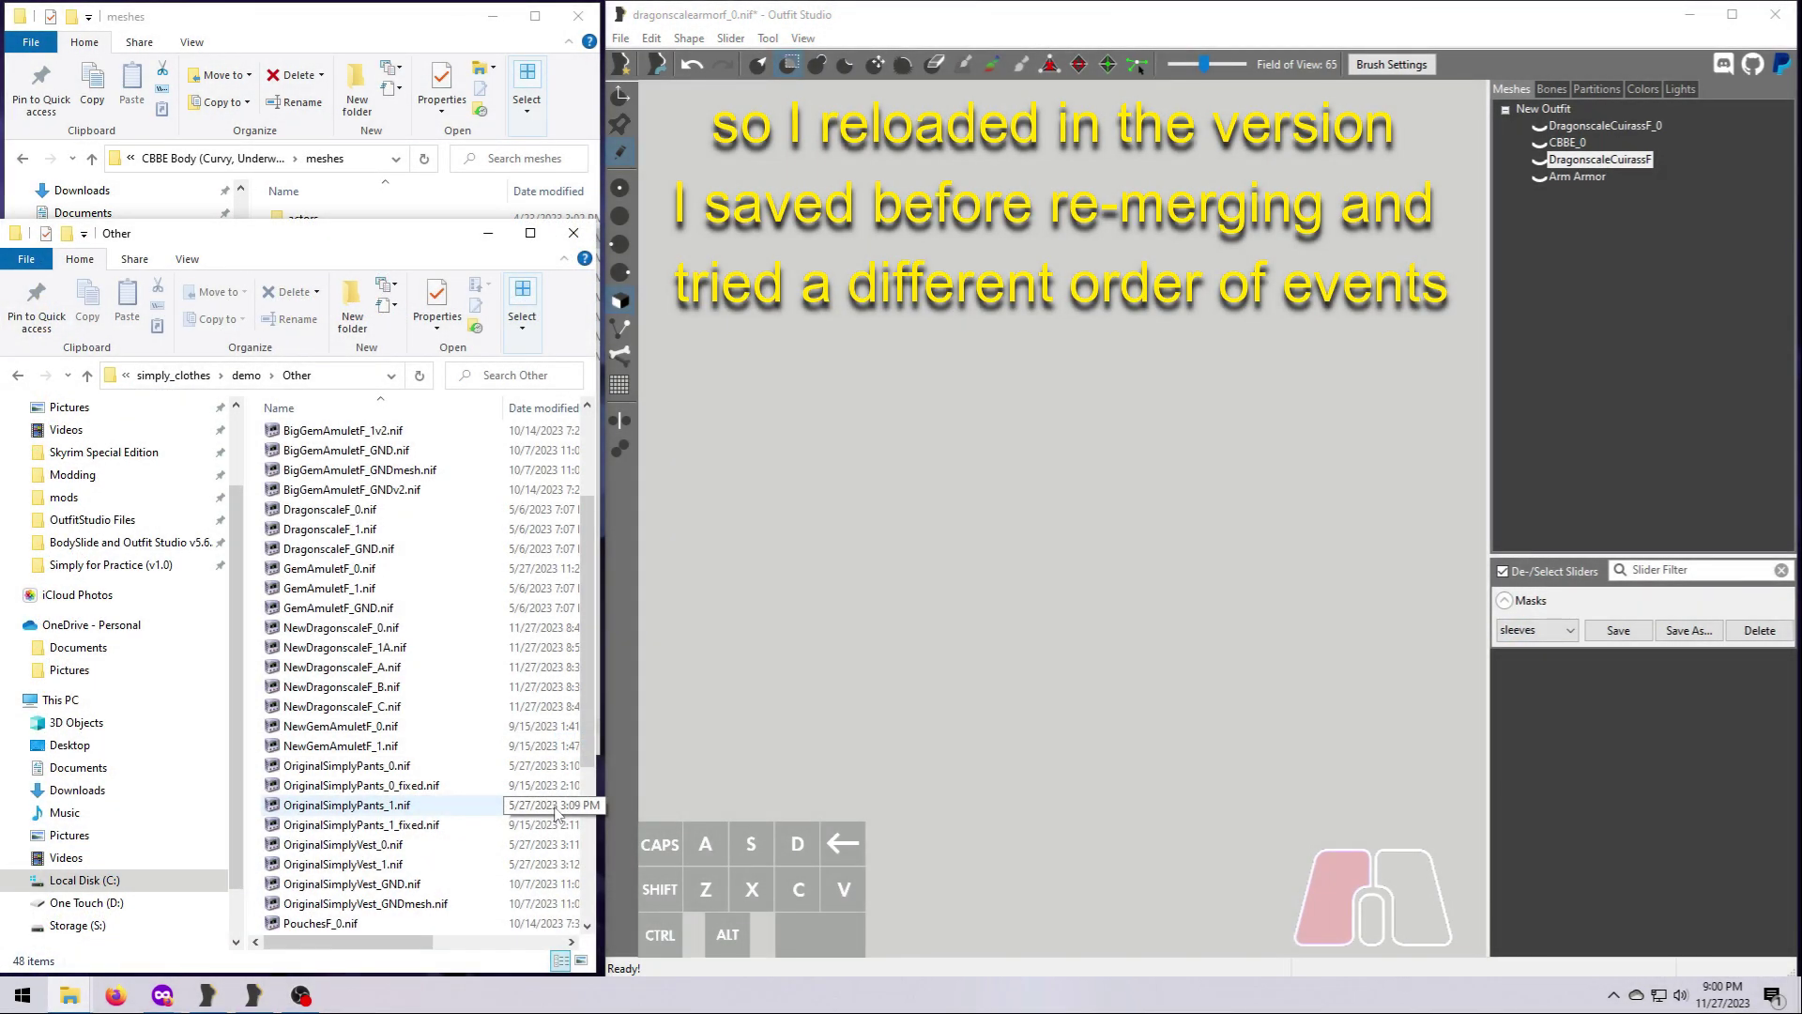
Import NewDragonscaleF_1A.nif into the project and rename the old DragonscaleCuirassF shape as DragonscaleCuirassF_1A
left_click_drag(345, 647, 1051, 582)
left_click(1601, 194)
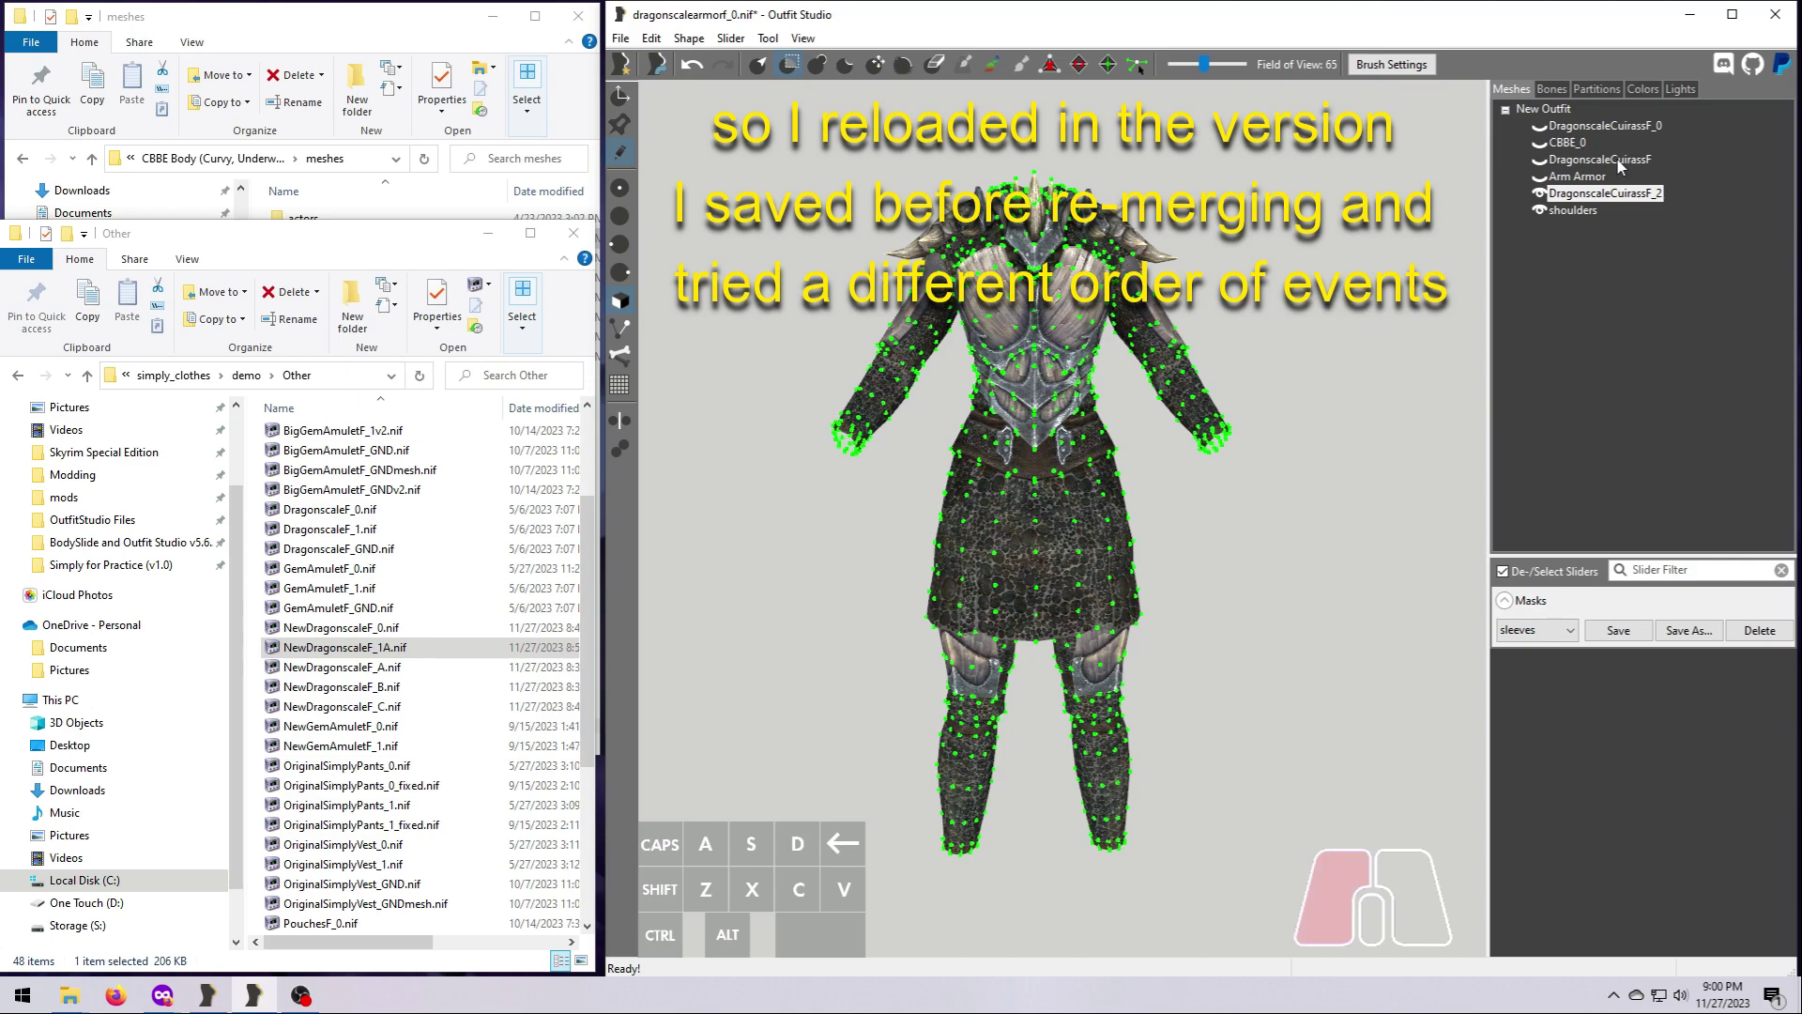
right_click(1616, 156)
left_click(1652, 235)
type("DragonscaleCuirassF_1A")
key("Return")
Rename the imported DragonscaleCuirassF_2 shape as DragonscaleCuirassF
right_click(1599, 193)
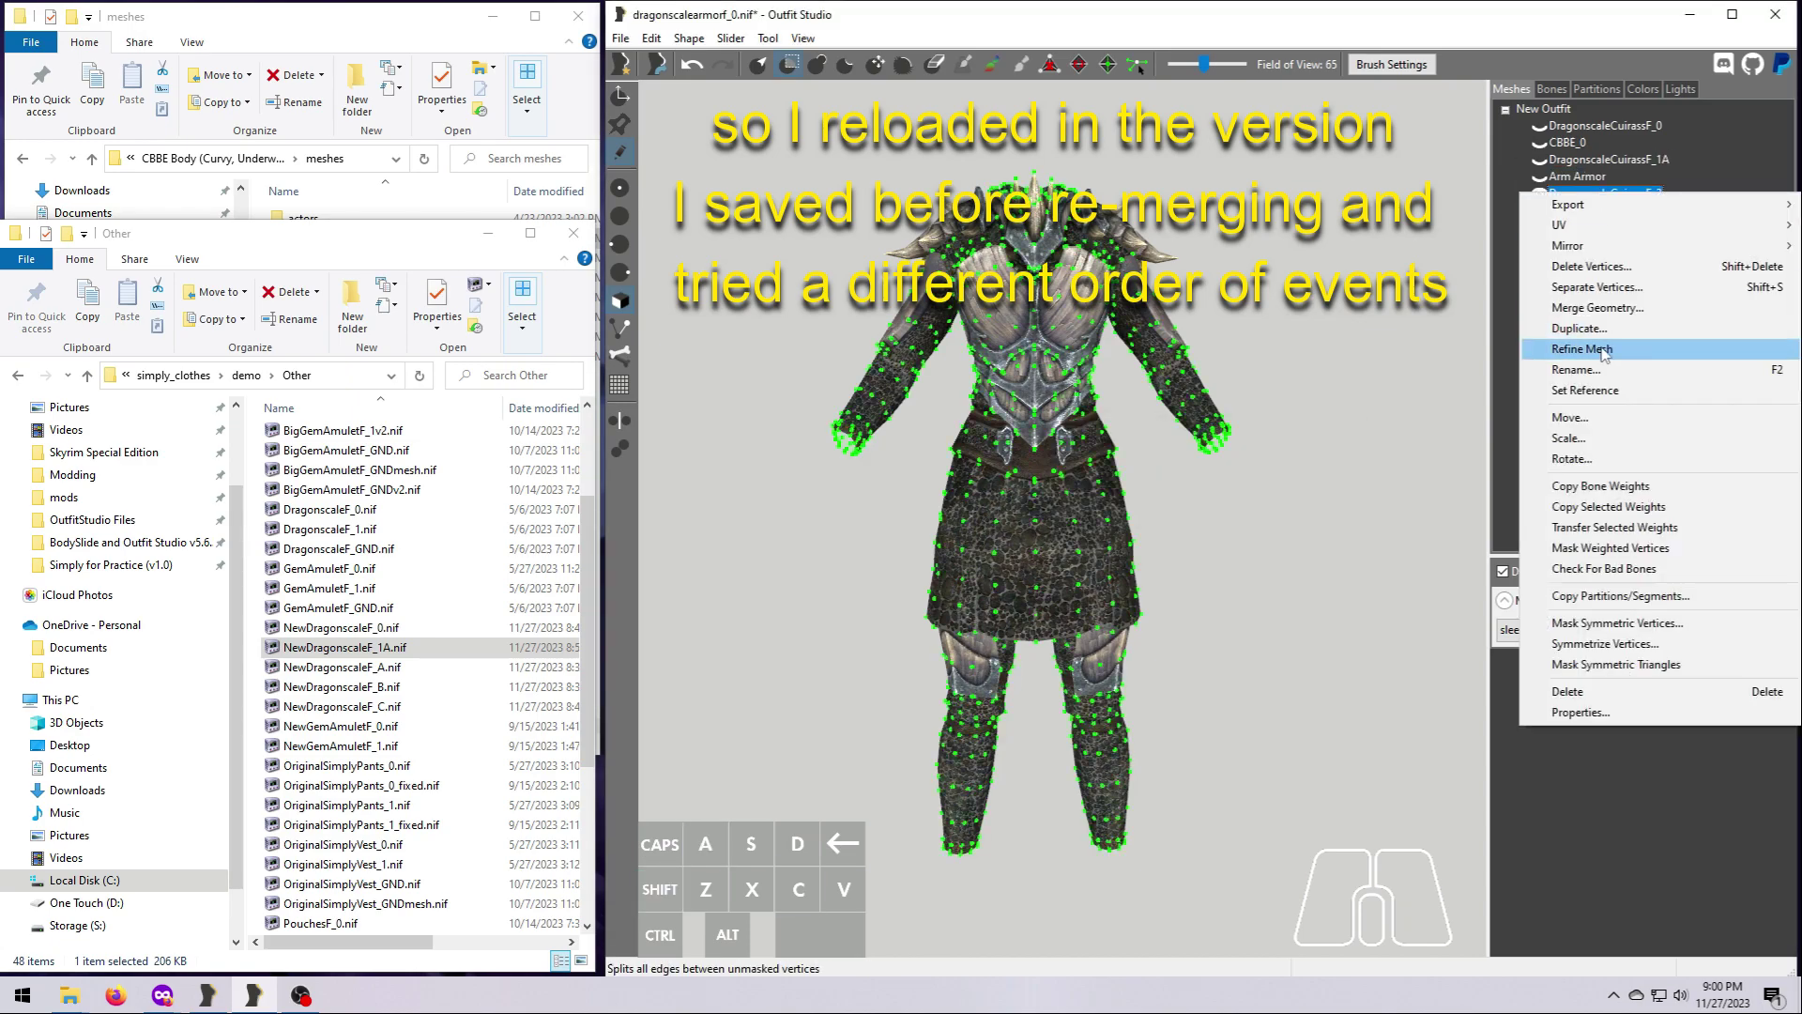
left_click(1603, 367)
type("DragonscaleCuirassF")
key("Return")
Apply the saved sleeves mask to the imported cuirass, invert it, and delete the unmasked forearm vertices
left_click(1539, 630)
left_click(1540, 691)
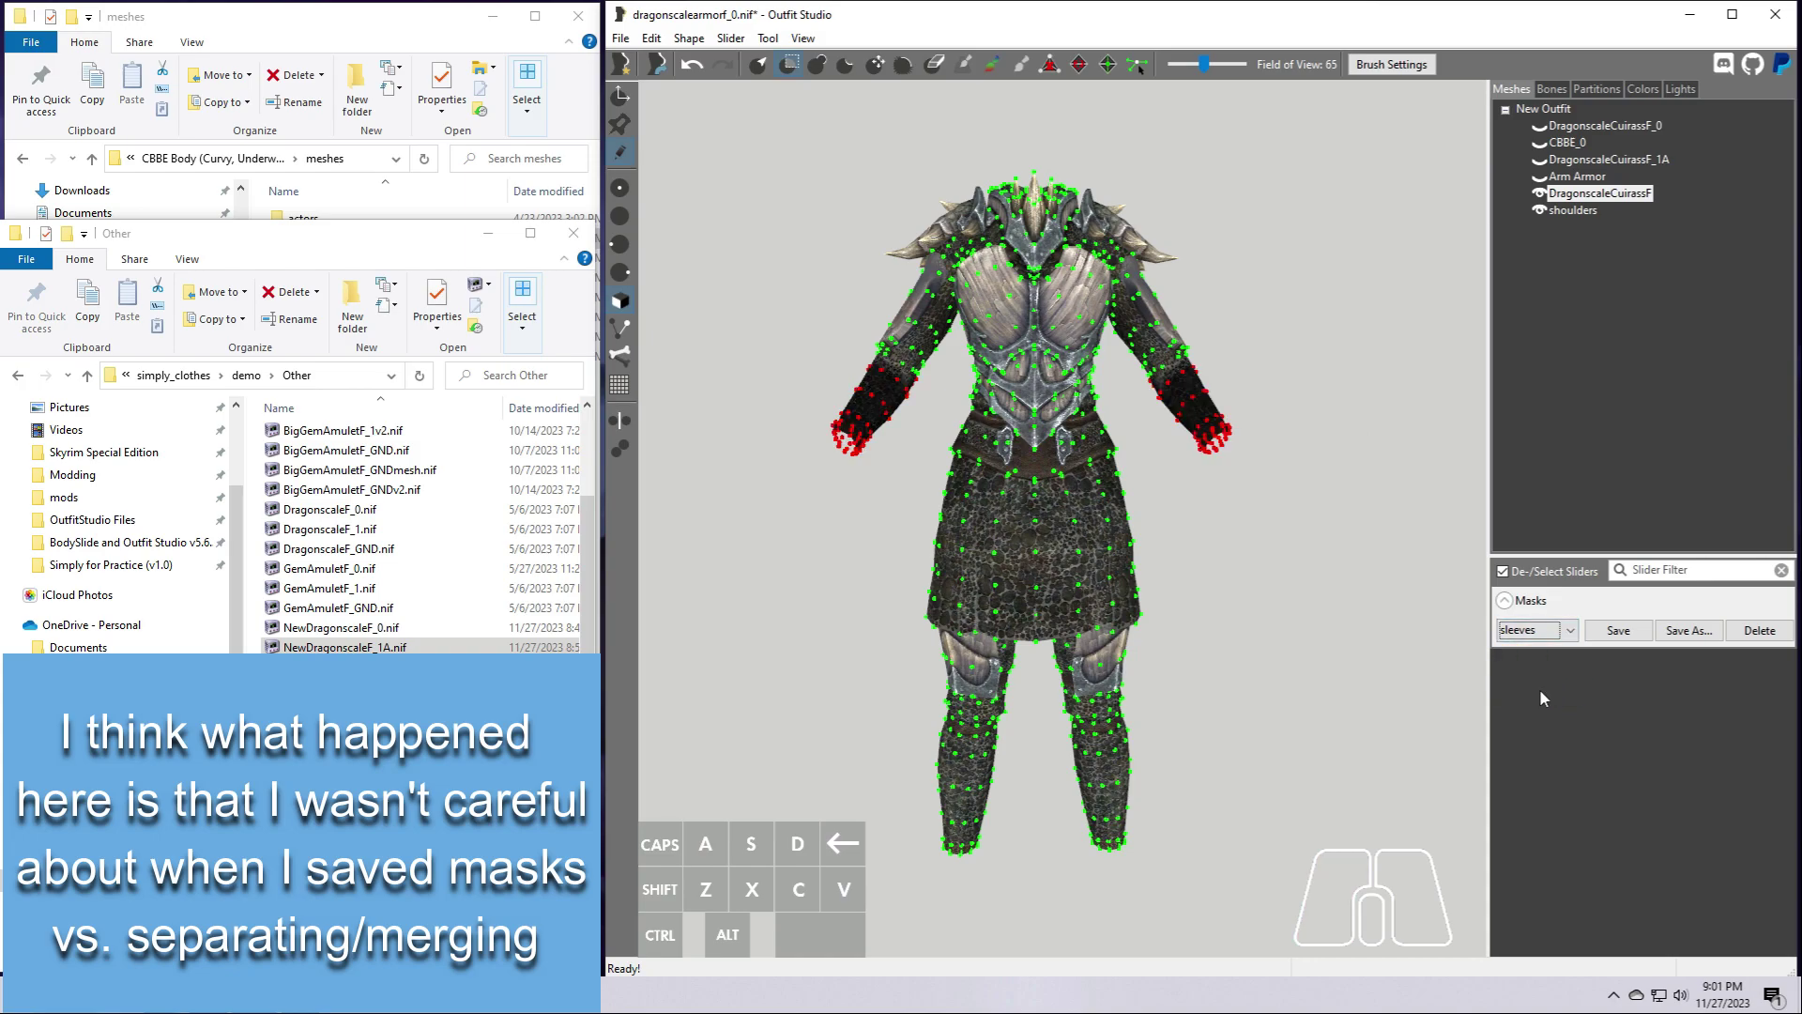
left_click(768, 37)
left_click(823, 219)
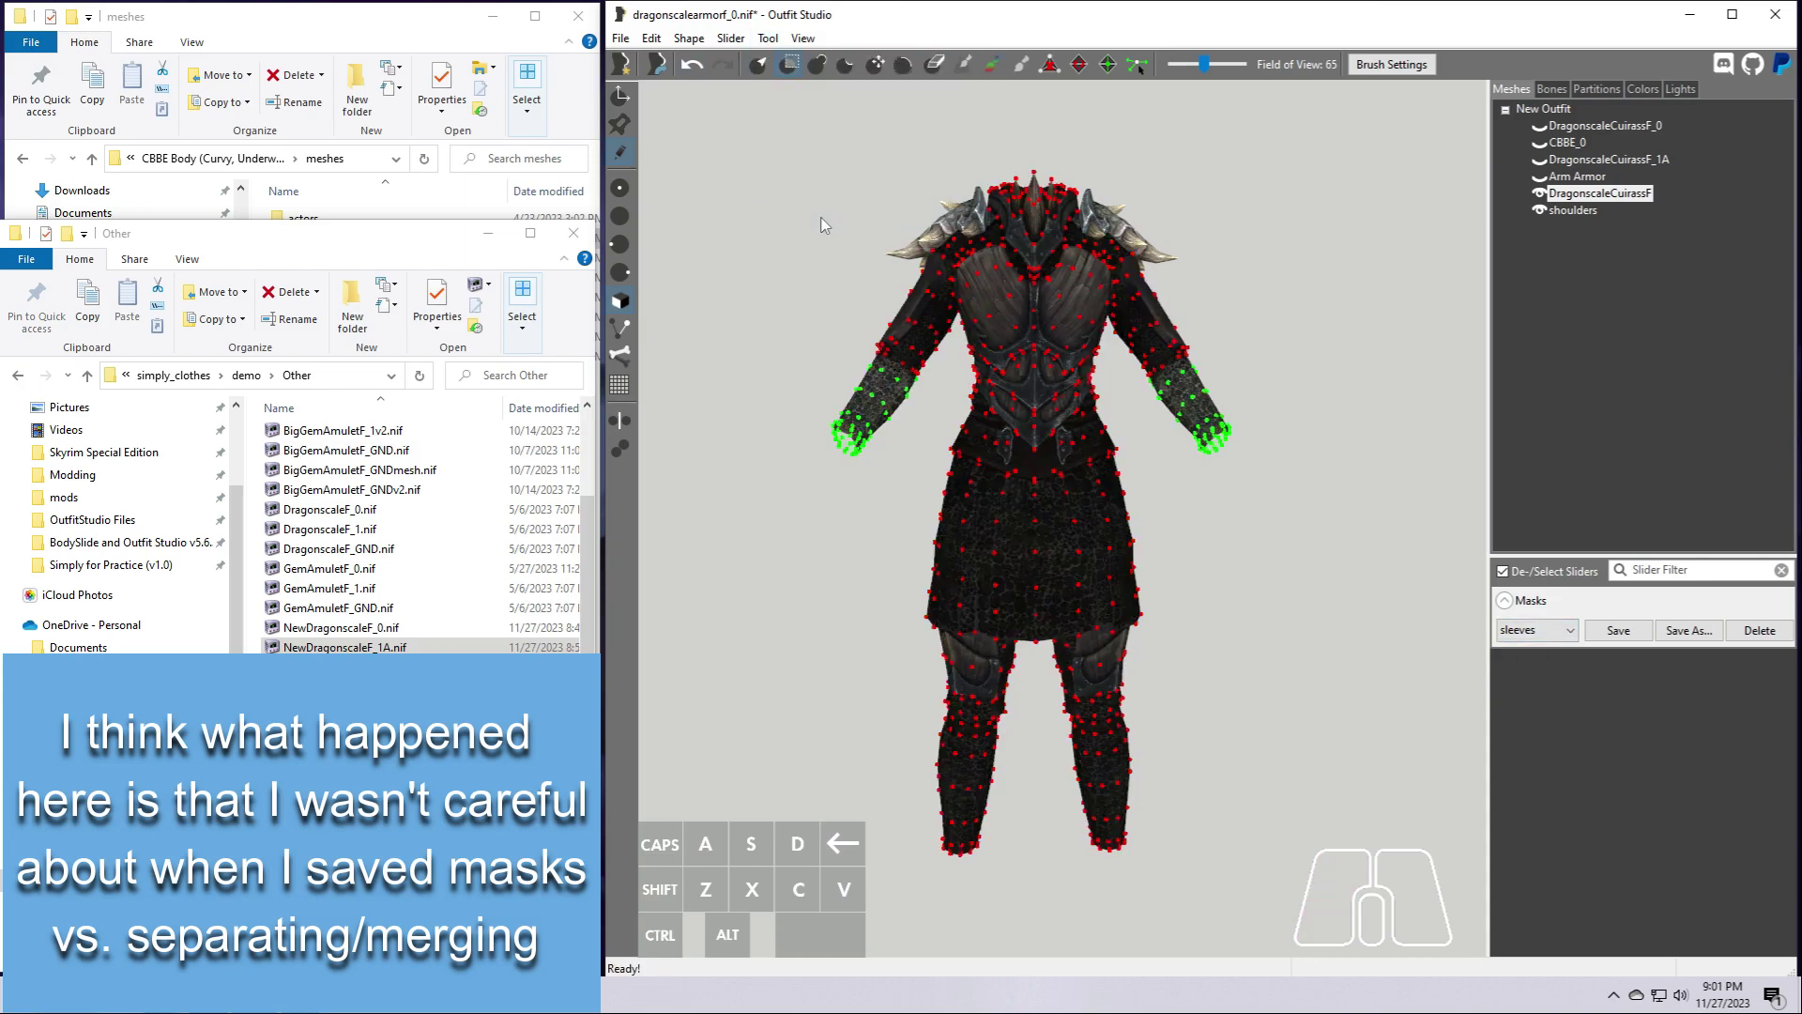
left_click(689, 39)
left_click(739, 122)
Apply the saved pants mask, delete the unmasked lower-leg vertices, and clear the mask
left_click(1558, 630)
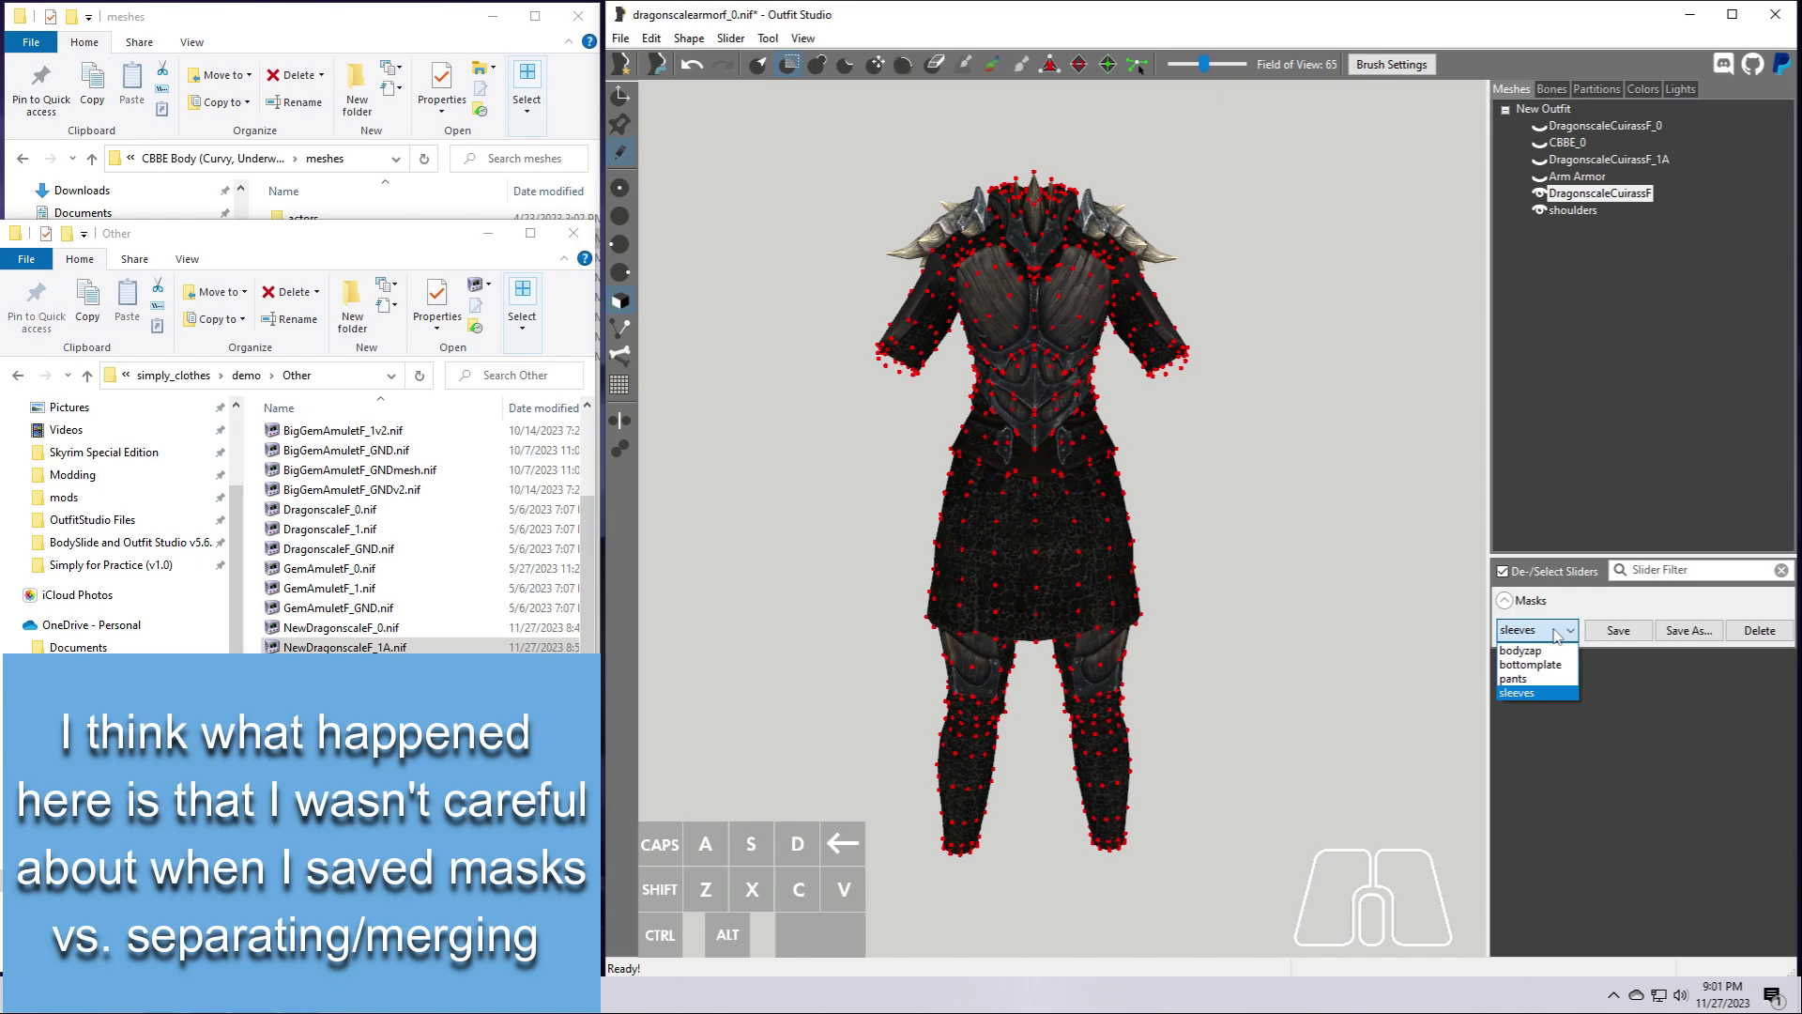
left_click(1525, 685)
left_click(689, 38)
left_click(736, 122)
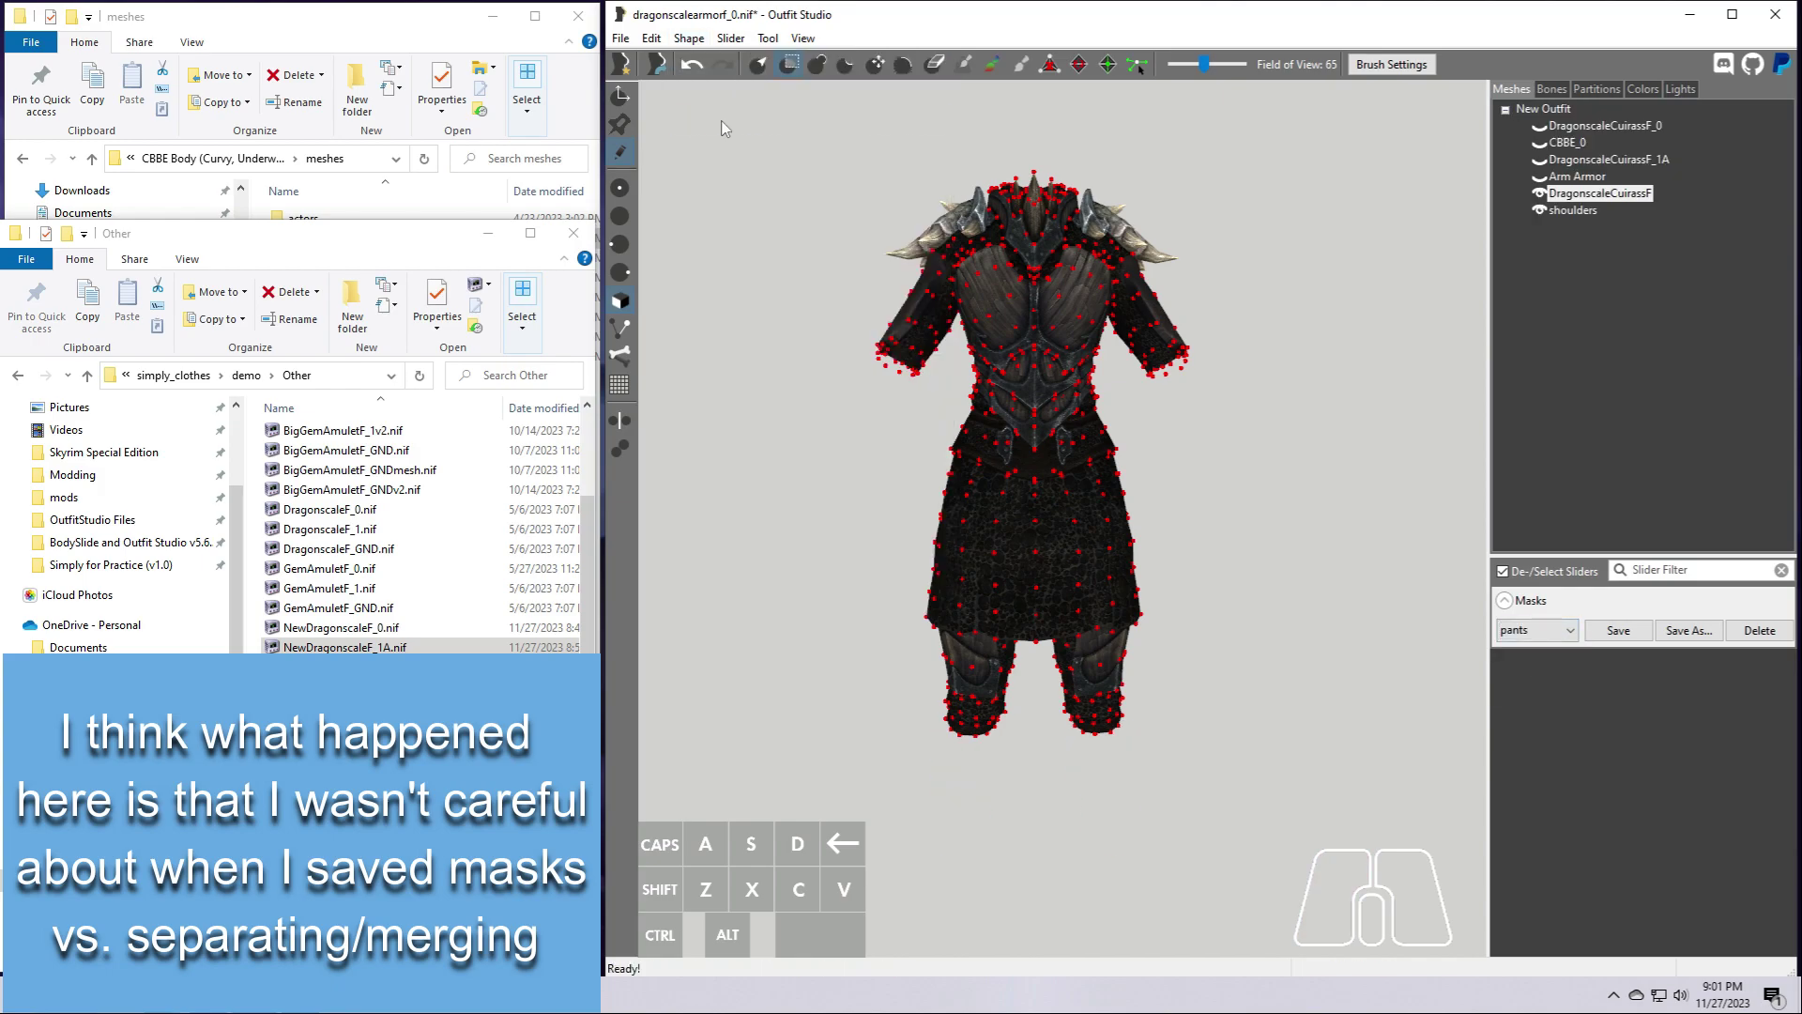
left_click(767, 38)
left_click(811, 237)
Merge the shoulders geometry into DragonscaleCuirassF, deleting the source shape
left_click(1573, 210)
right_click(1573, 210)
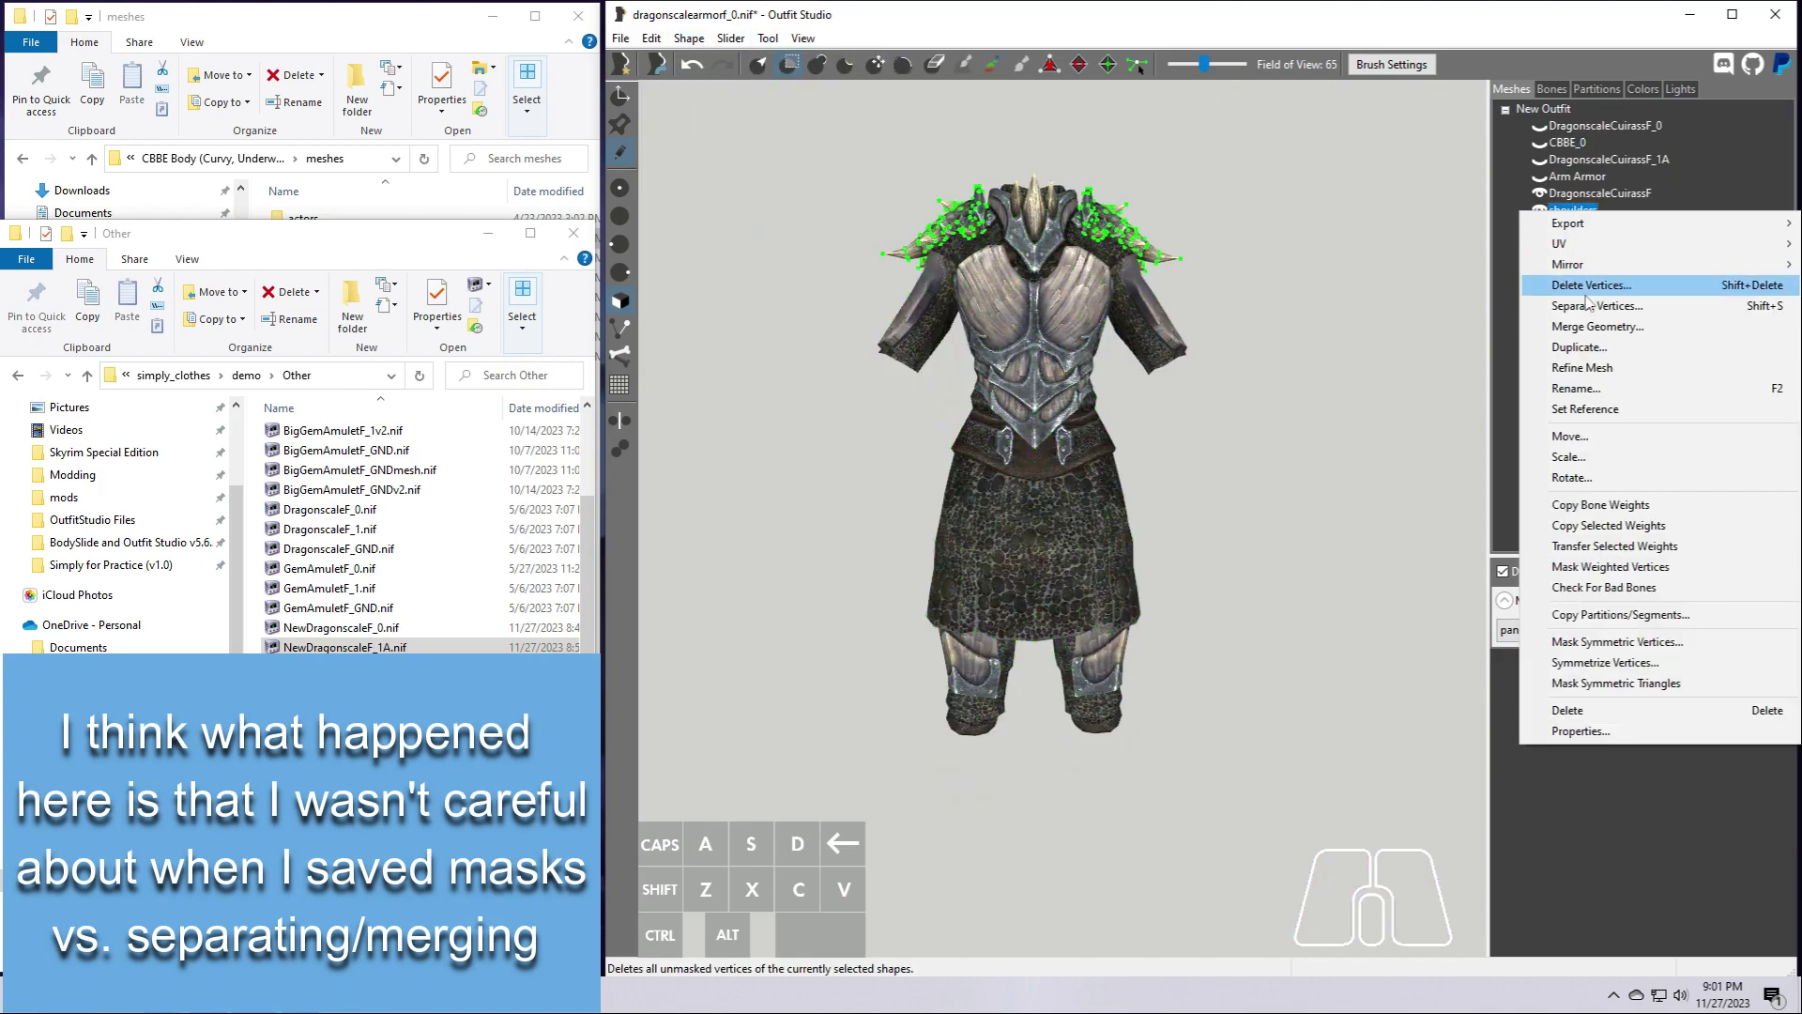
left_click(1563, 327)
left_click(1262, 490)
left_click(1279, 568)
left_click(1340, 584)
middle_click_drag(1260, 550, 1248, 628)
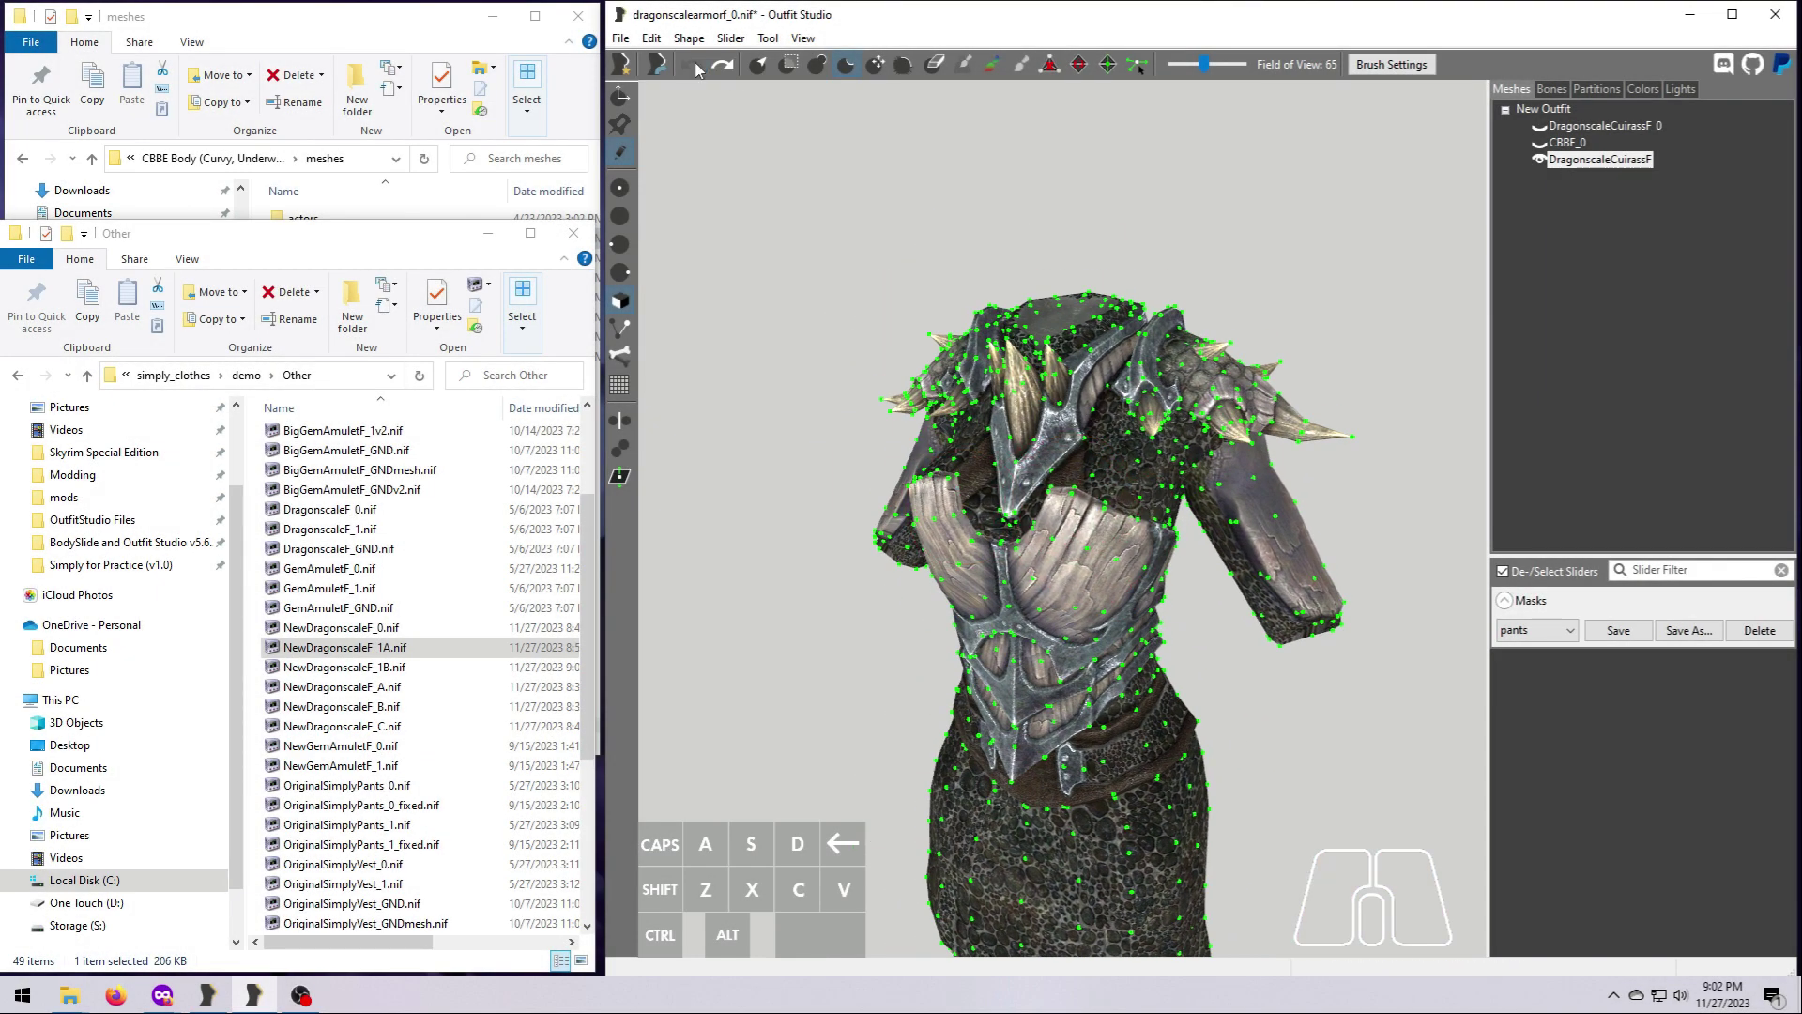
With X mirroring on, touch up the cuirass's chest area using the Deflate and Mask brushes
left_click(621, 421)
right_click_drag(1051, 600, 1117, 600)
left_click_drag(1079, 488, 1065, 530)
right_click_drag(1108, 647, 1289, 666)
right_click_drag(1100, 512, 1100, 562)
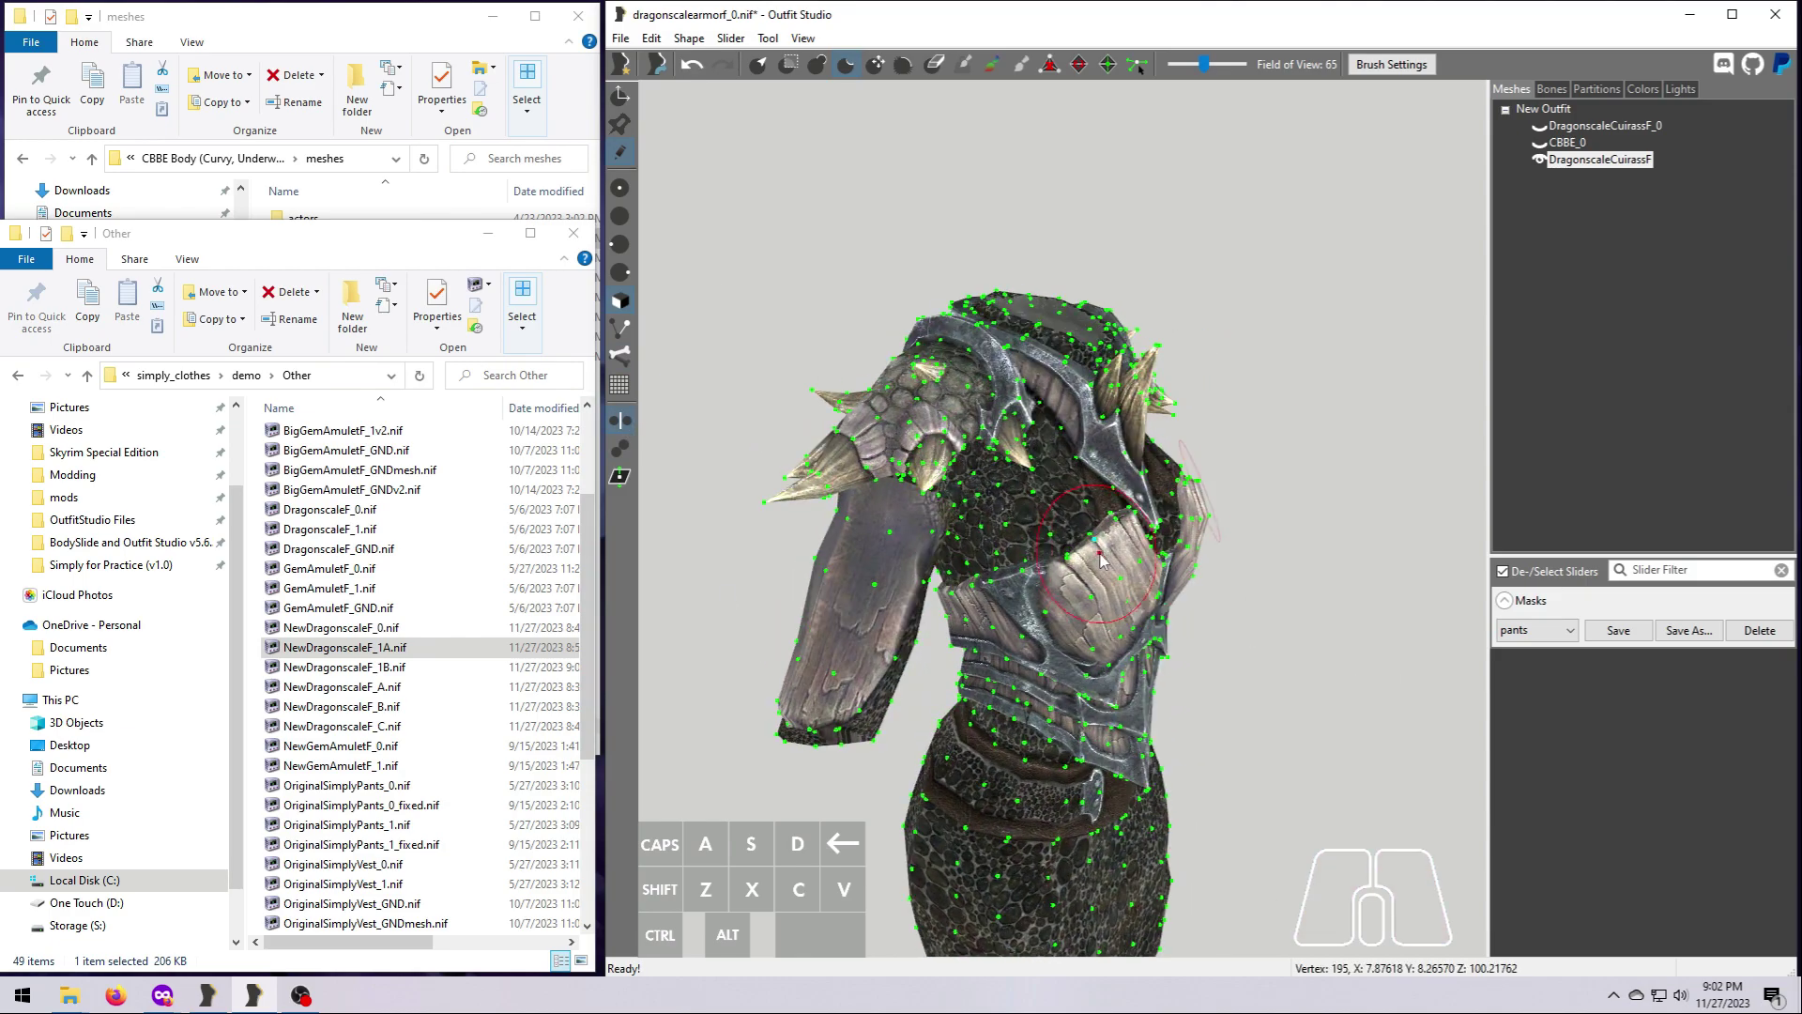
right_click_drag(1223, 701, 1074, 530)
scroll(1073, 530, "up", 2)
key("m")
scroll(1055, 533, "up", 2)
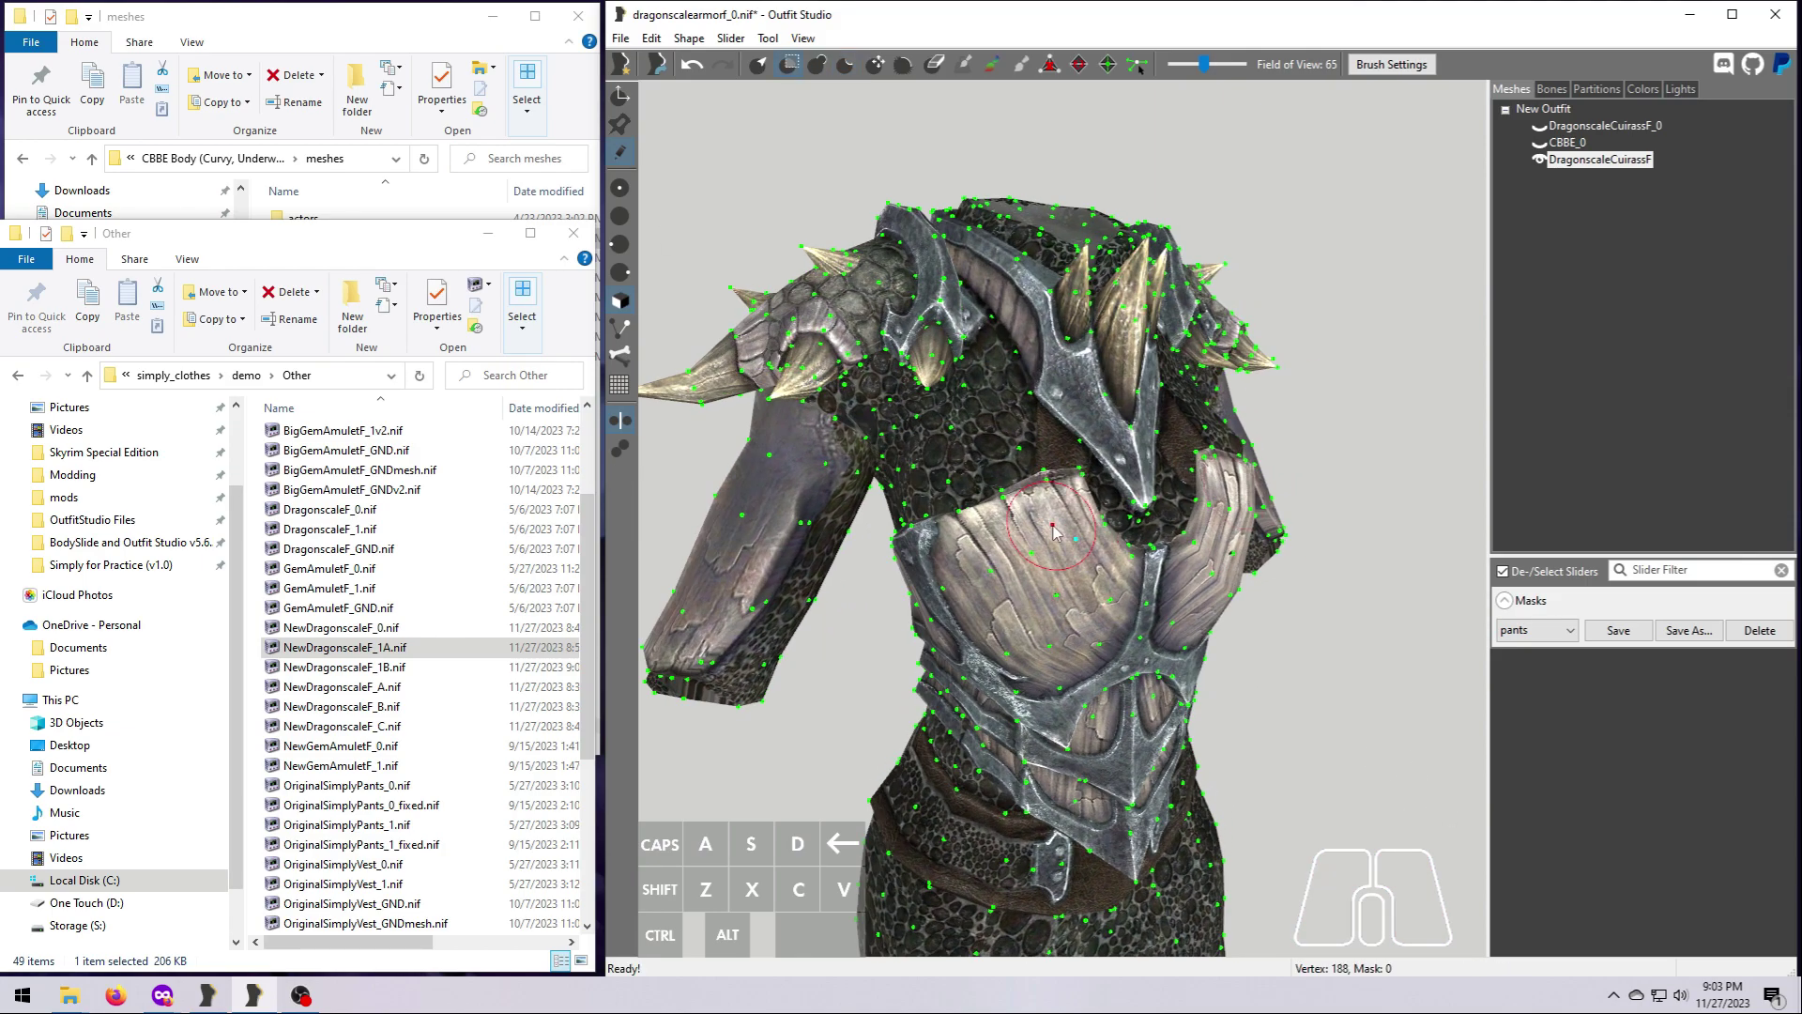
right_click_drag(1351, 828, 1275, 800)
left_click_drag(1211, 563, 1224, 536)
right_click_drag(1224, 537, 1205, 737)
left_click_drag(1205, 737, 1164, 427)
mouse_move(1164, 427)
right_mouse_down()
mouse_move(1127, 427)
mouse_move(1168, 427)
right_mouse_up()
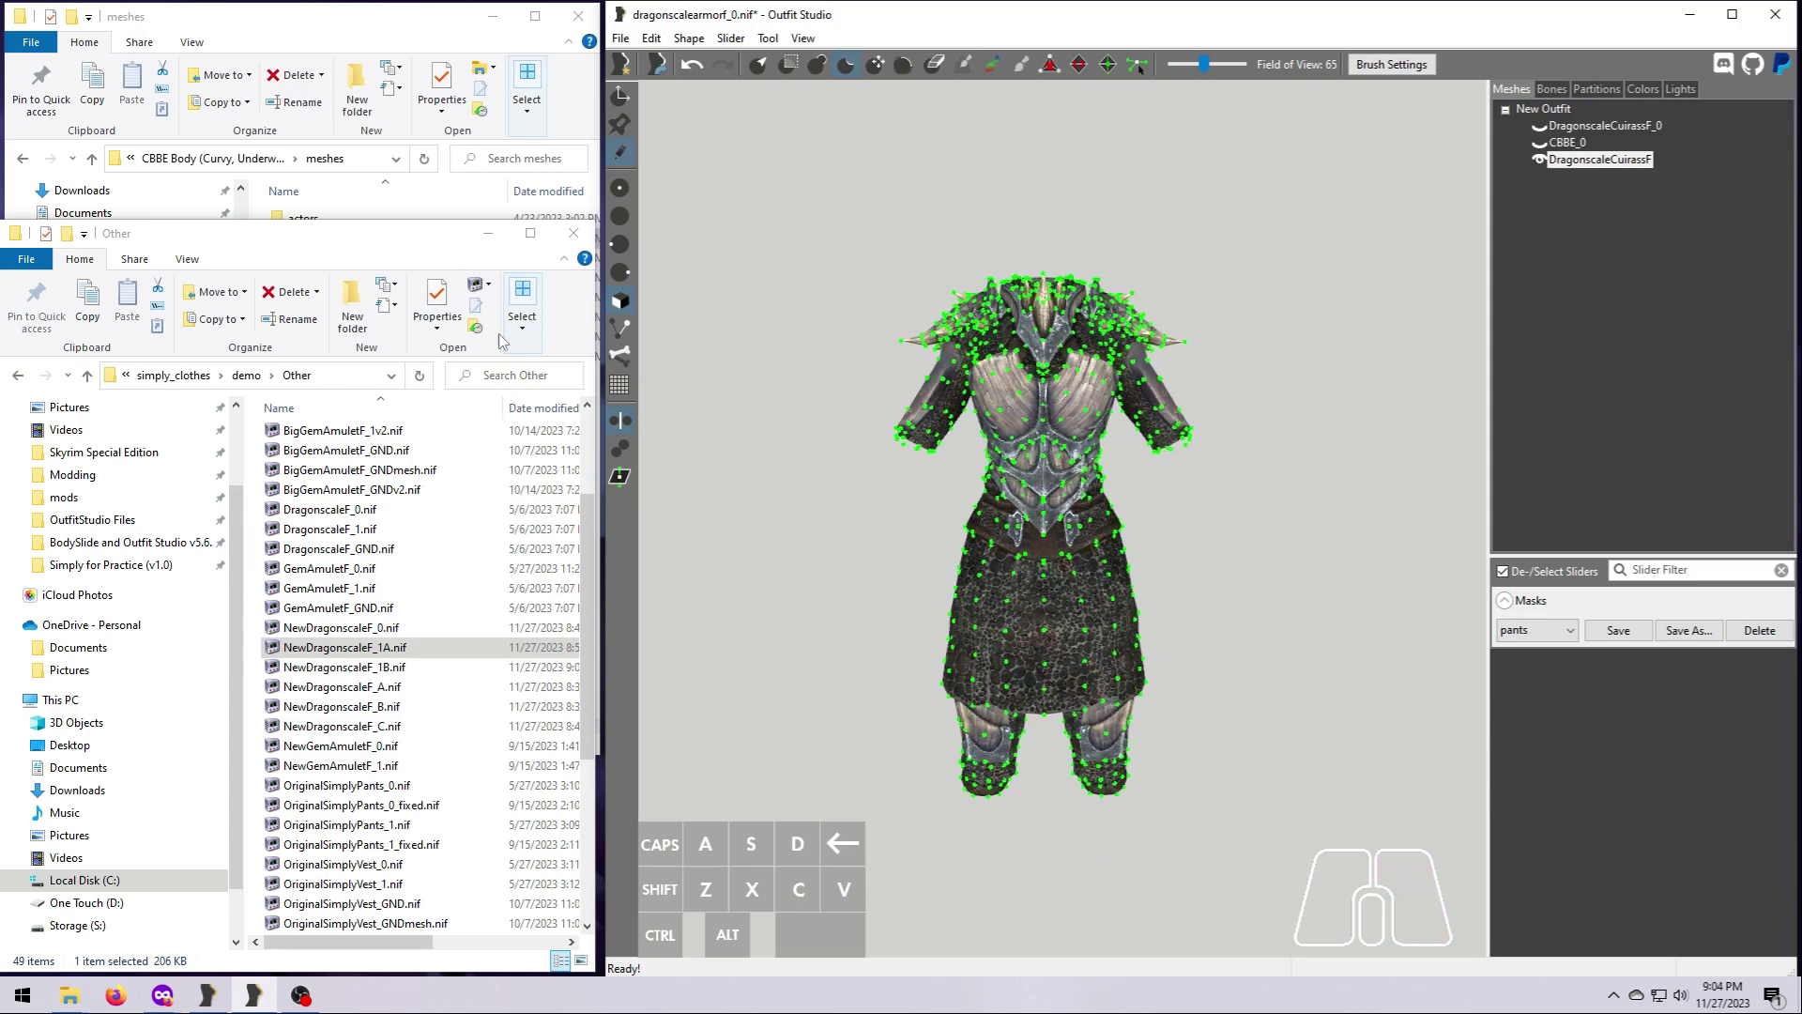
Import femalebody_1.nif from the CBBE body's character assets folder into the outfit project
left_click(573, 233)
double_click(314, 222)
double_click(314, 223)
double_click(314, 223)
left_click_drag(330, 356, 976, 638)
Delete the imported bra and panty shapes, including all their bow ties, keeping only the CBBE body
left_click(1556, 192)
left_click(1585, 277, "shift")
key("Delete")
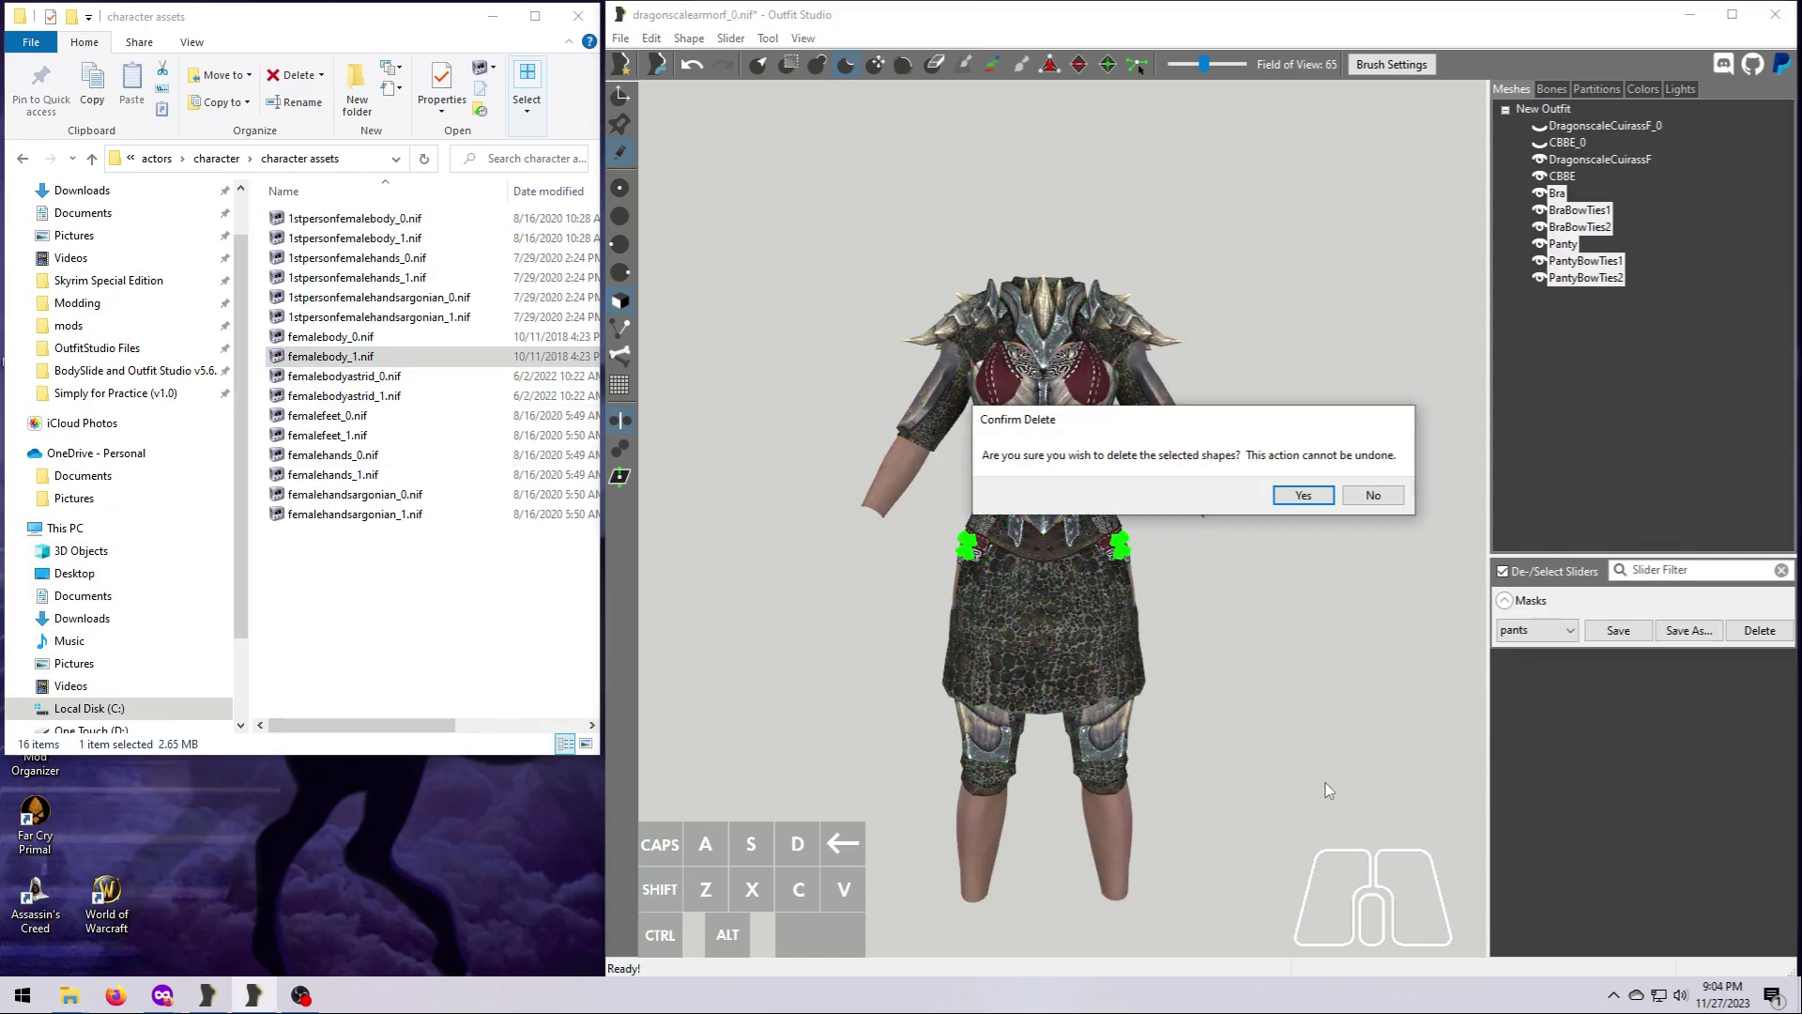
key("Return")
Apply the saved bodyzap mask to the CBBE body, delete its unmasked vertices, and clear the mask
left_click(1561, 177)
left_click(1569, 630)
left_click(1554, 657)
left_click(689, 39)
left_click(741, 126)
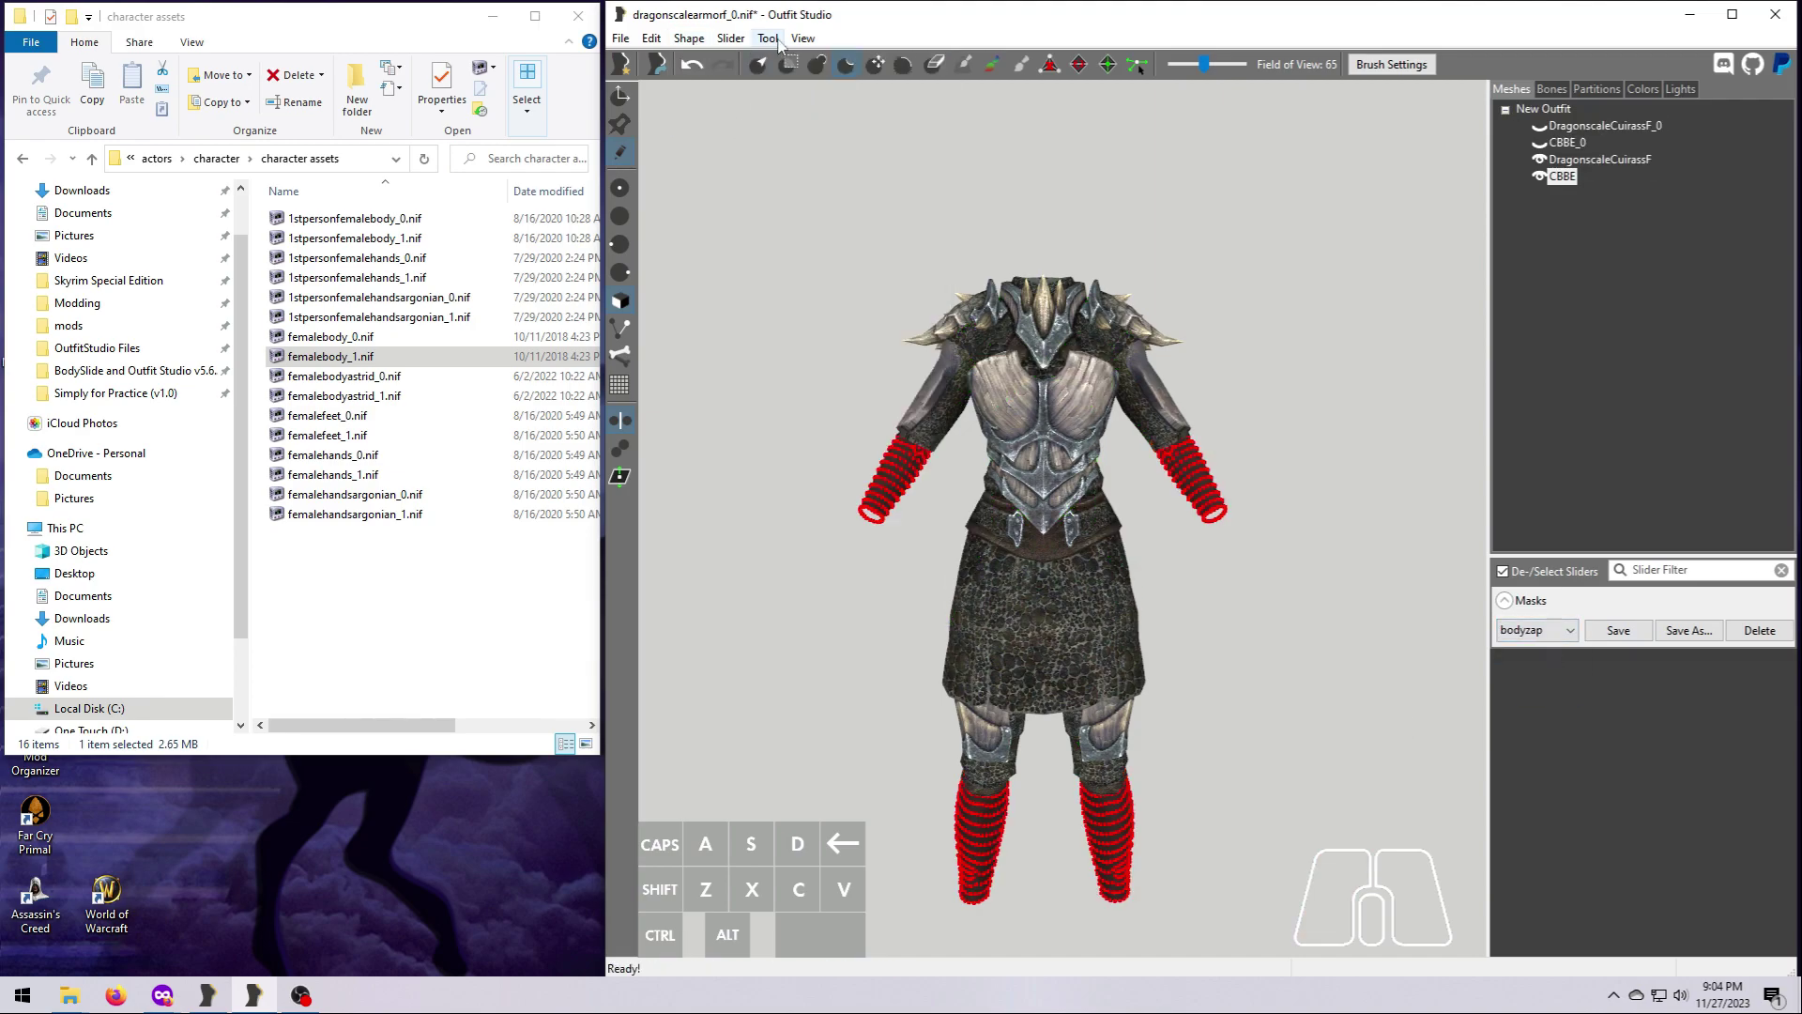
left_click(767, 40)
left_click(798, 241)
left_click(620, 153)
mouse_move(826, 638)
right_mouse_down()
mouse_move(1135, 654)
mouse_move(519, 646)
mouse_move(833, 665)
right_mouse_up()
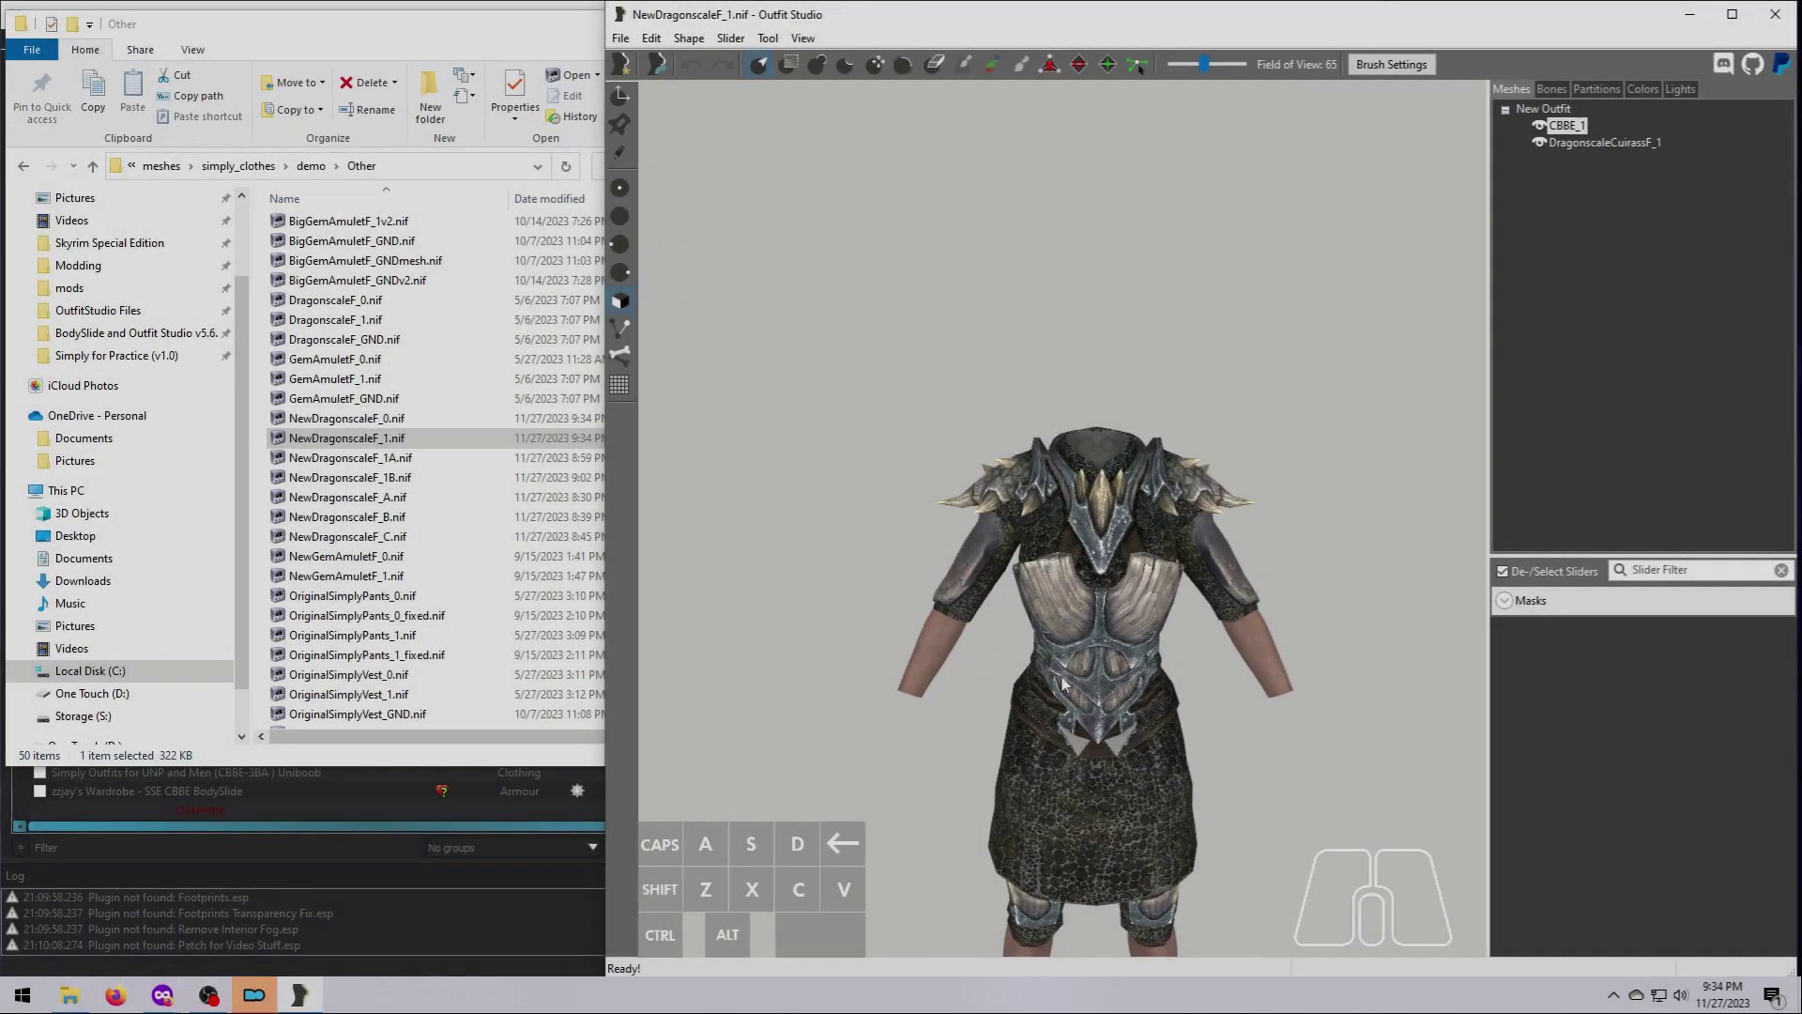
In NewDragonscaleF_1.nif, mask the three collar spikes on the DragonscaleCuirassF_1 shape, covering them from every side
scroll(996, 614, "up", 5)
scroll(995, 614, "down", 2)
right_click_drag(994, 614, 1049, 693)
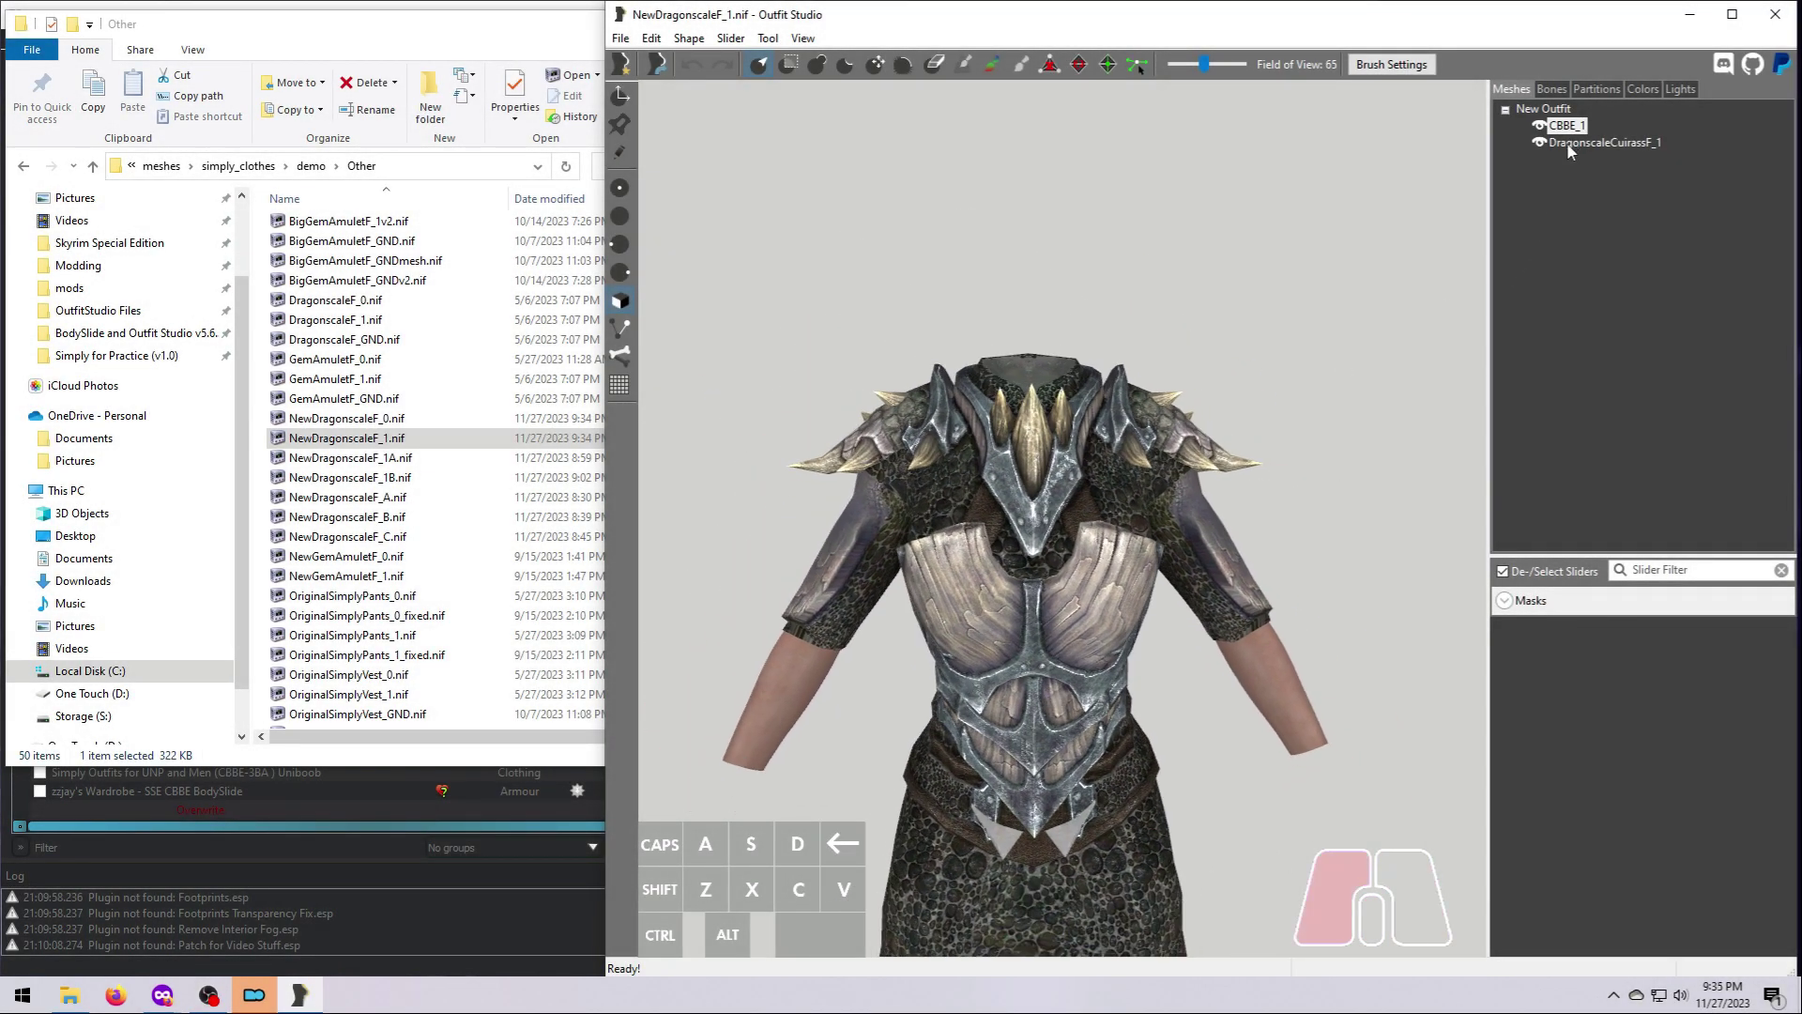
left_click(621, 152)
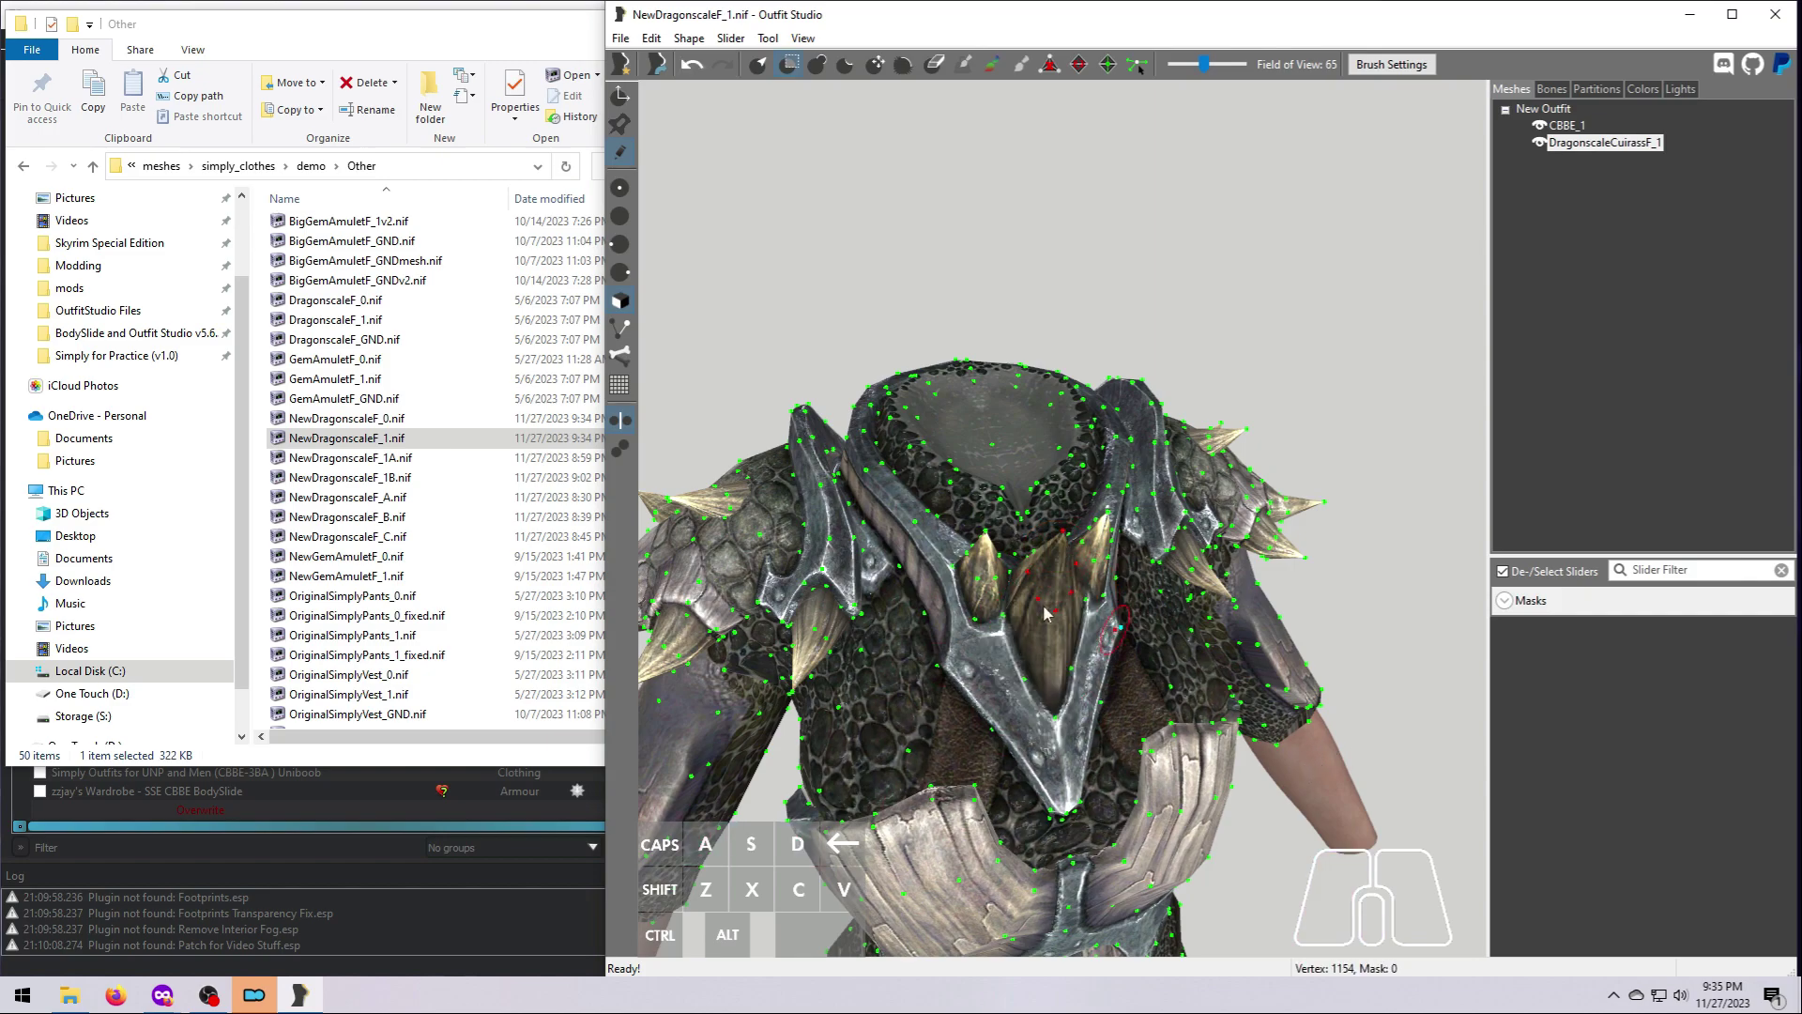
right_click_drag(1314, 879, 1176, 689)
key("Page_Up")
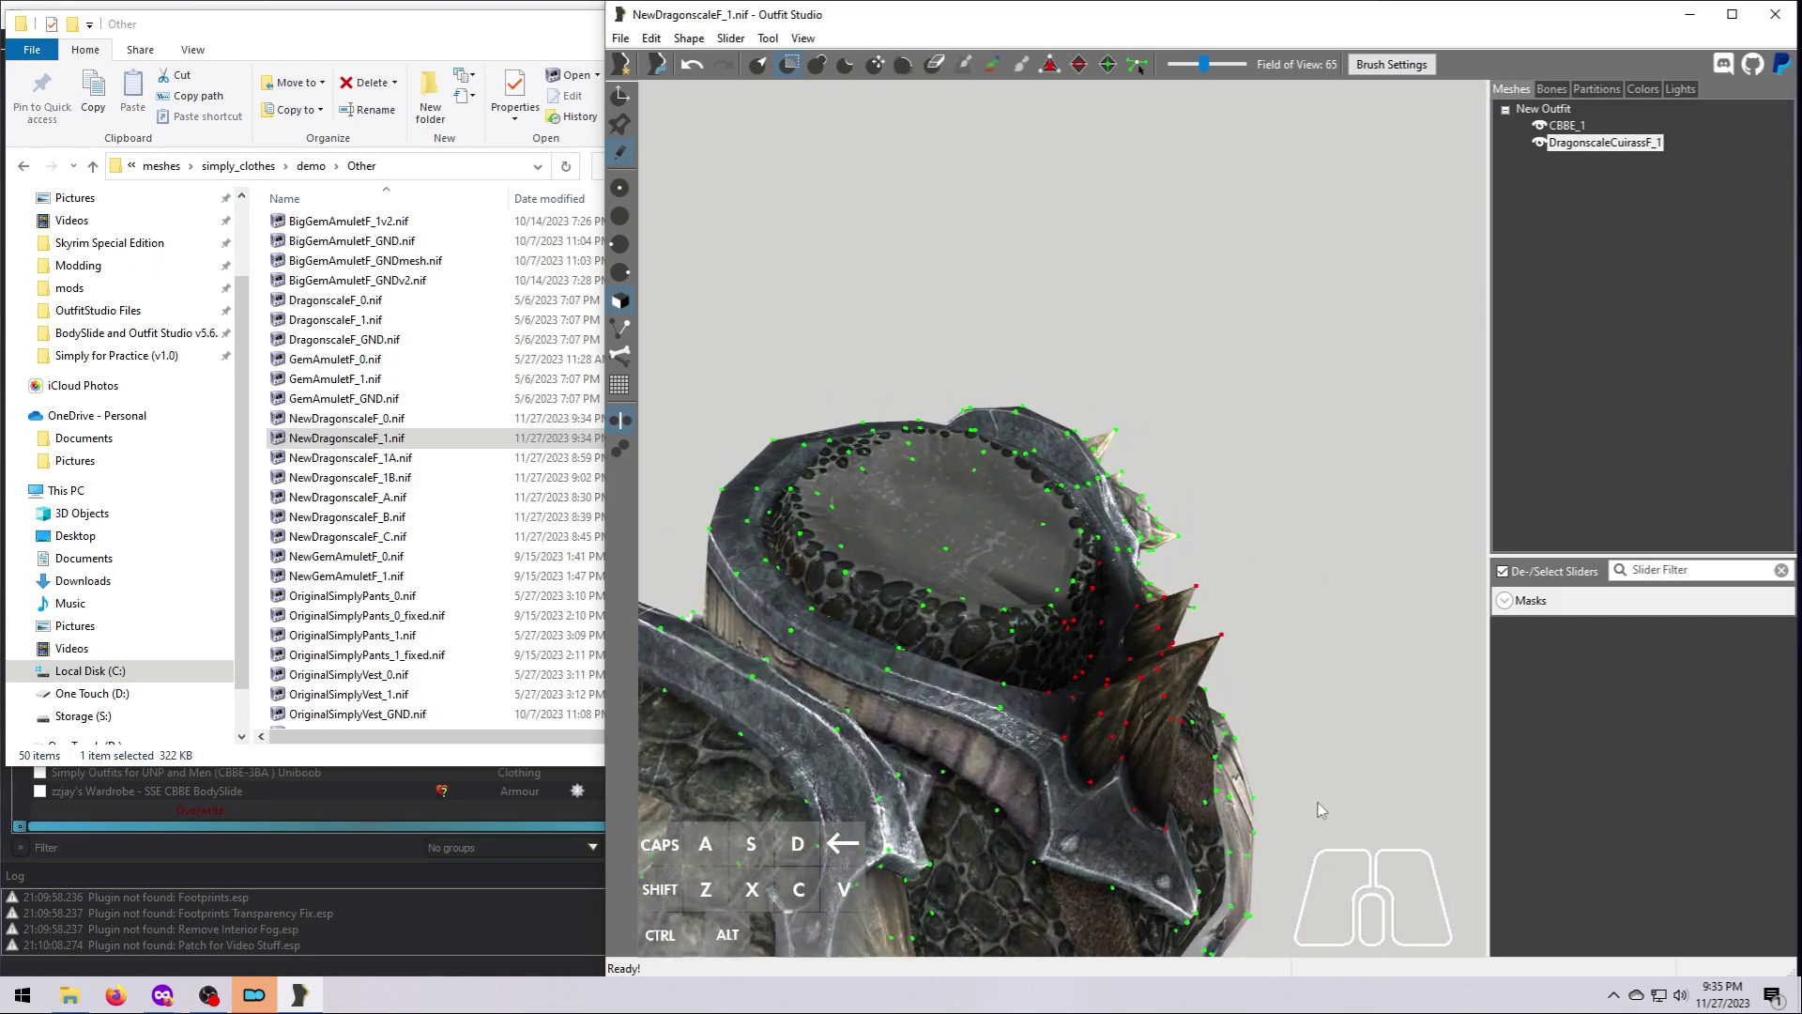
key("Page_Down")
key("Page_Down")
right_click_drag(1318, 809, 1160, 846)
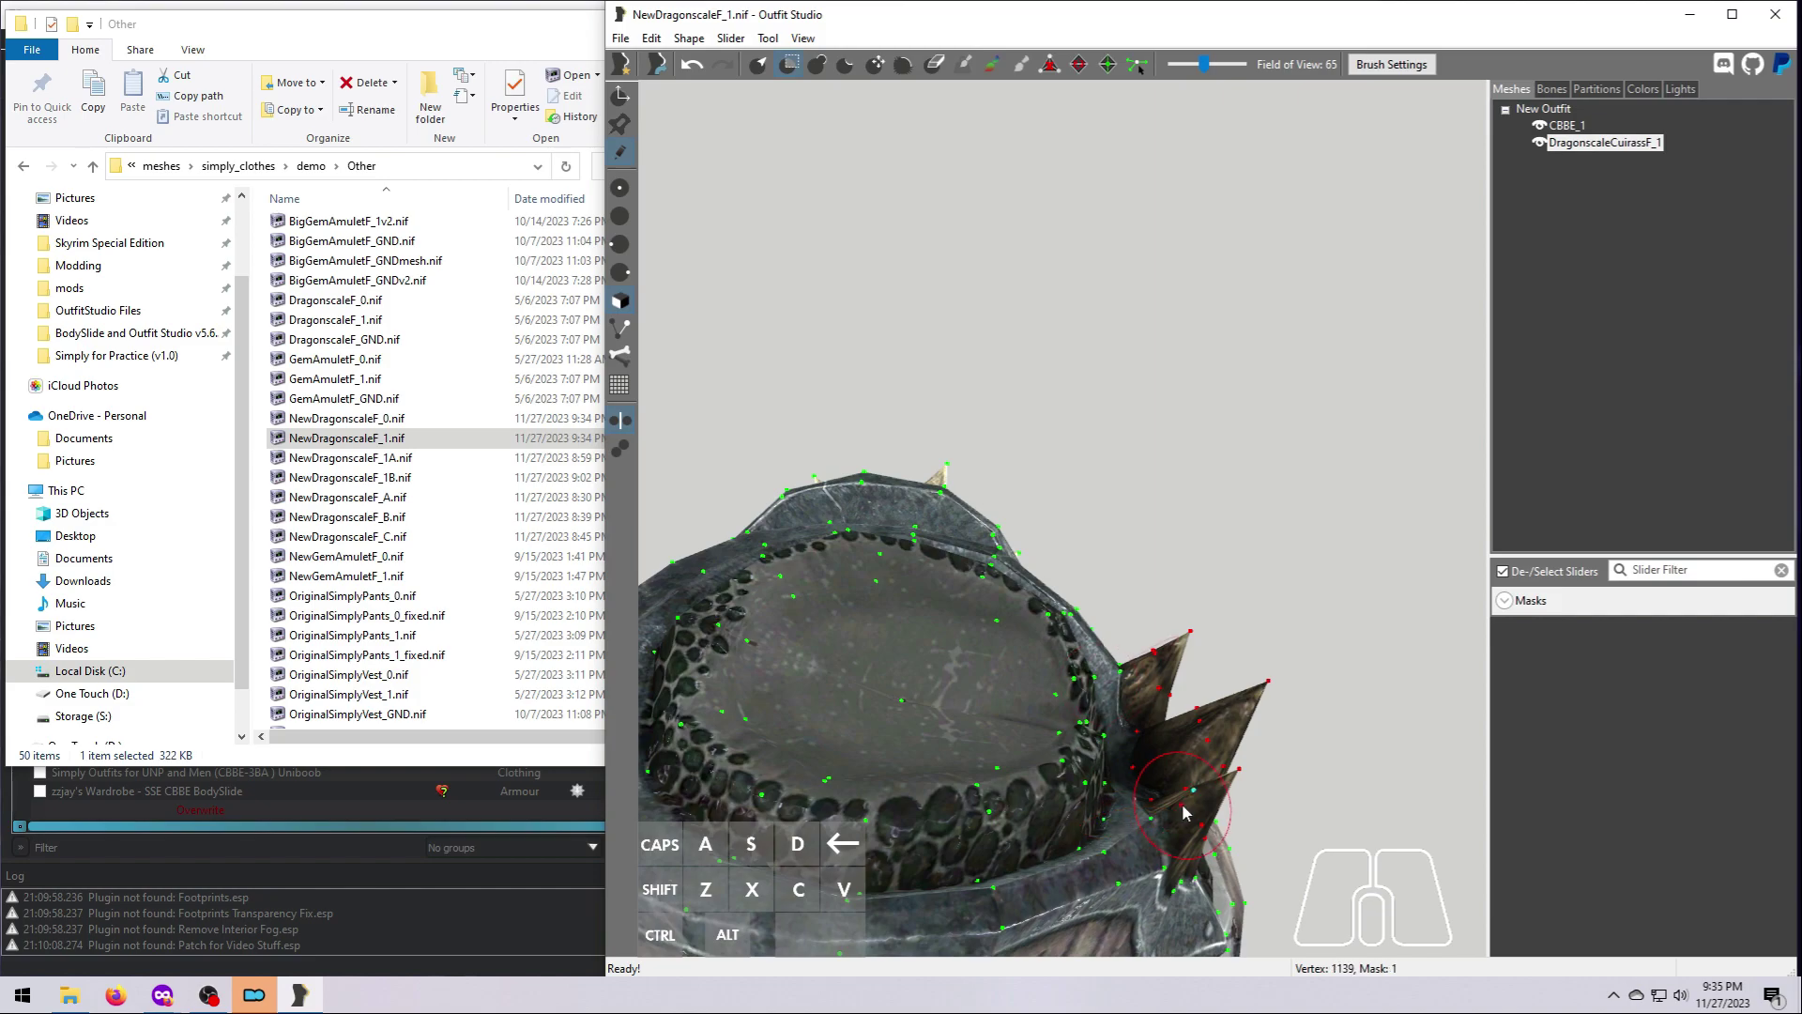
right_click_drag(1184, 790, 1224, 824)
scroll(1224, 824, "up", 3)
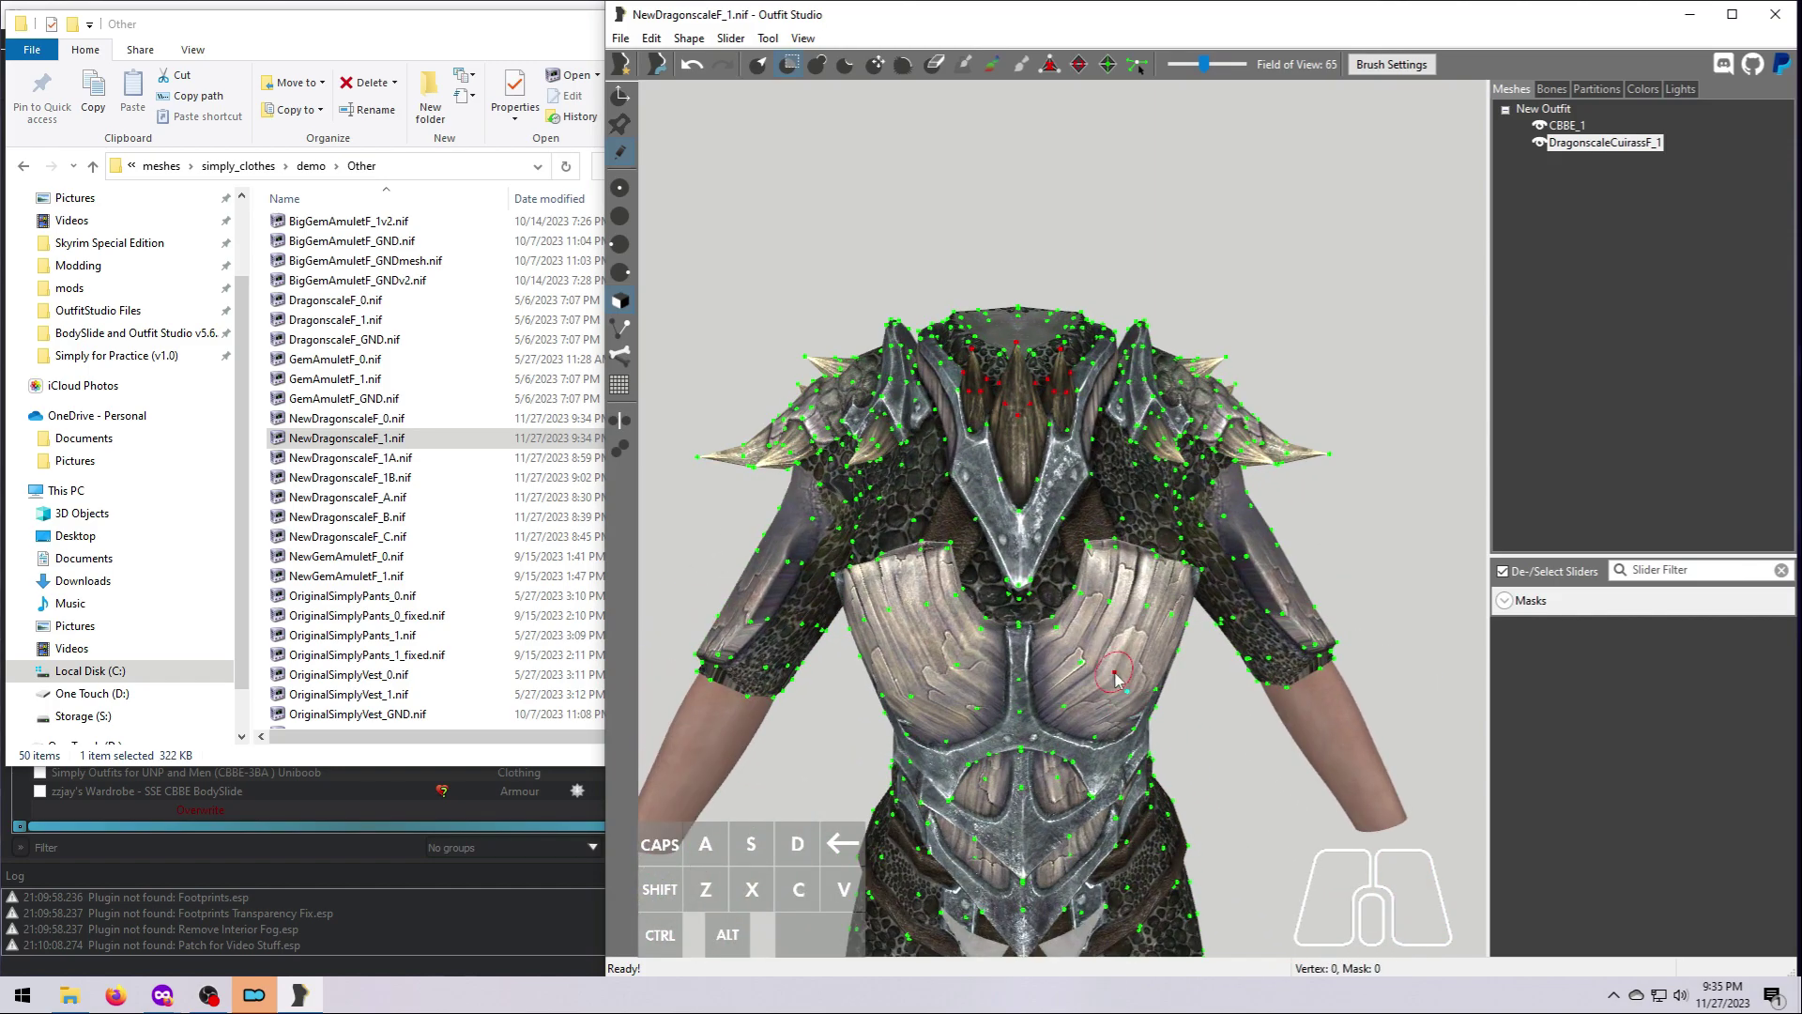
Invert the spike mask and import NewDragonscaleF_0.nif, showing DragonscaleCuirassF_0 as a wireframe reference
left_click(768, 37)
left_click(813, 217)
left_click_drag(347, 417, 1248, 348)
left_click(1539, 178)
Move the three collar spikes with the Transform tool to line up with the DragonscaleCuirassF_0 wireframe
mouse_move(1407, 557)
right_mouse_down()
mouse_move(1471, 553)
mouse_move(1478, 619)
right_mouse_up()
scroll(1314, 619, "up", 5)
left_click_drag(1187, 760, 1181, 728)
right_click_drag(1220, 714, 1136, 638)
scroll(1136, 638, "down", 5)
left_click(620, 96)
right_click_drag(1010, 584, 1133, 725)
scroll(1290, 759, "down", 4)
right_click_drag(1289, 758, 1126, 694)
scroll(1126, 694, "down", 3)
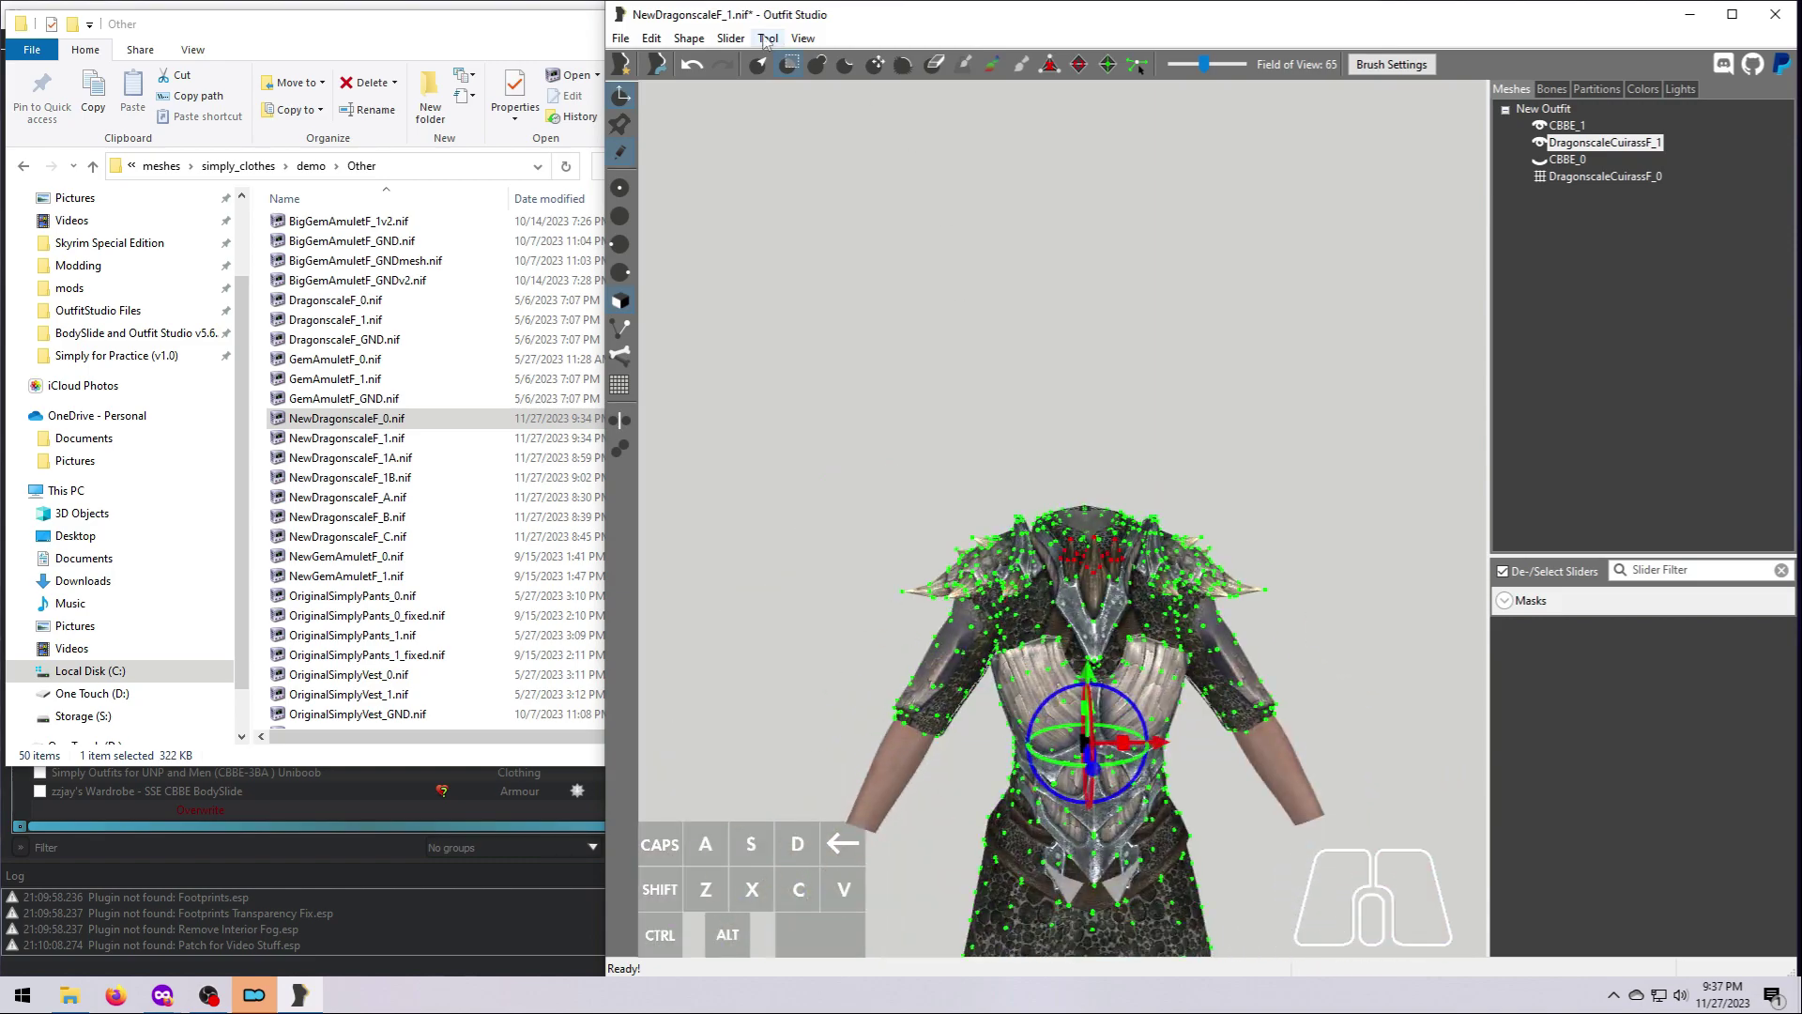
scroll(932, 657, "up", 5)
right_click_drag(932, 656, 932, 619)
left_click_drag(946, 590, 927, 627)
right_click_drag(934, 671, 798, 680)
left_click_drag(777, 634, 796, 635)
right_click_drag(772, 708, 999, 717)
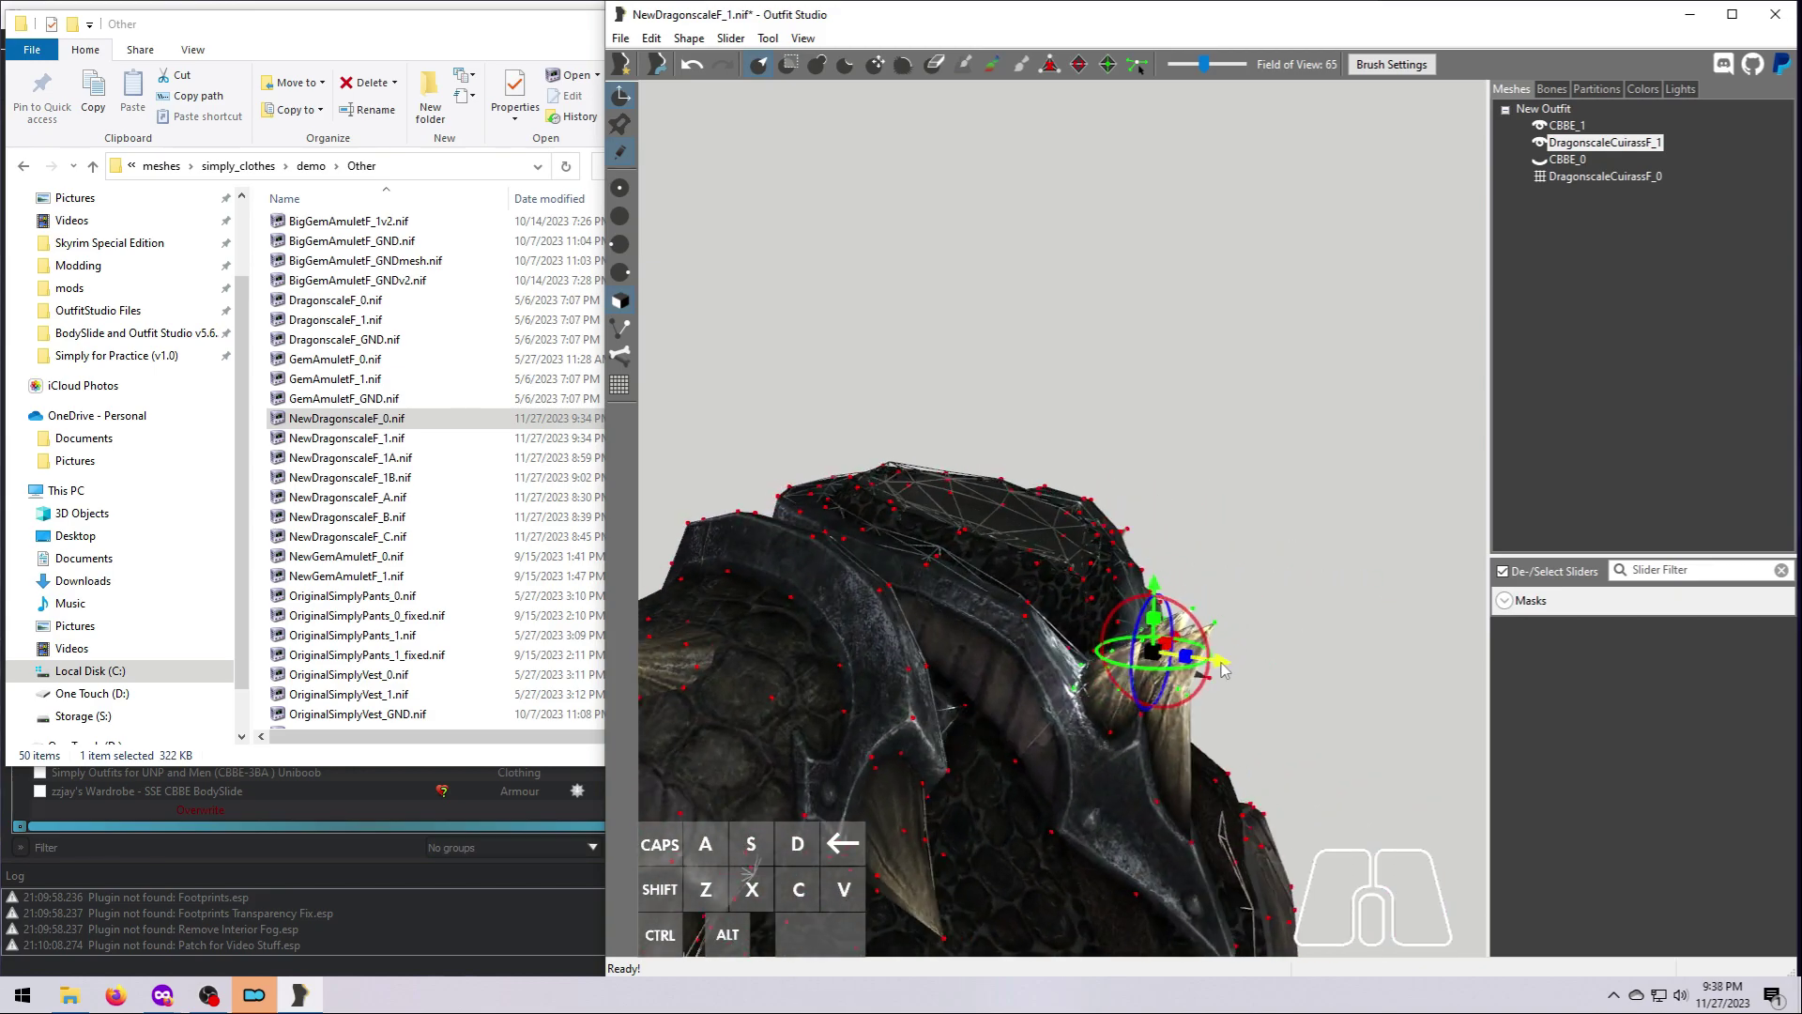
Invert the mask on DragonscaleCuirassF_1
left_click(767, 38)
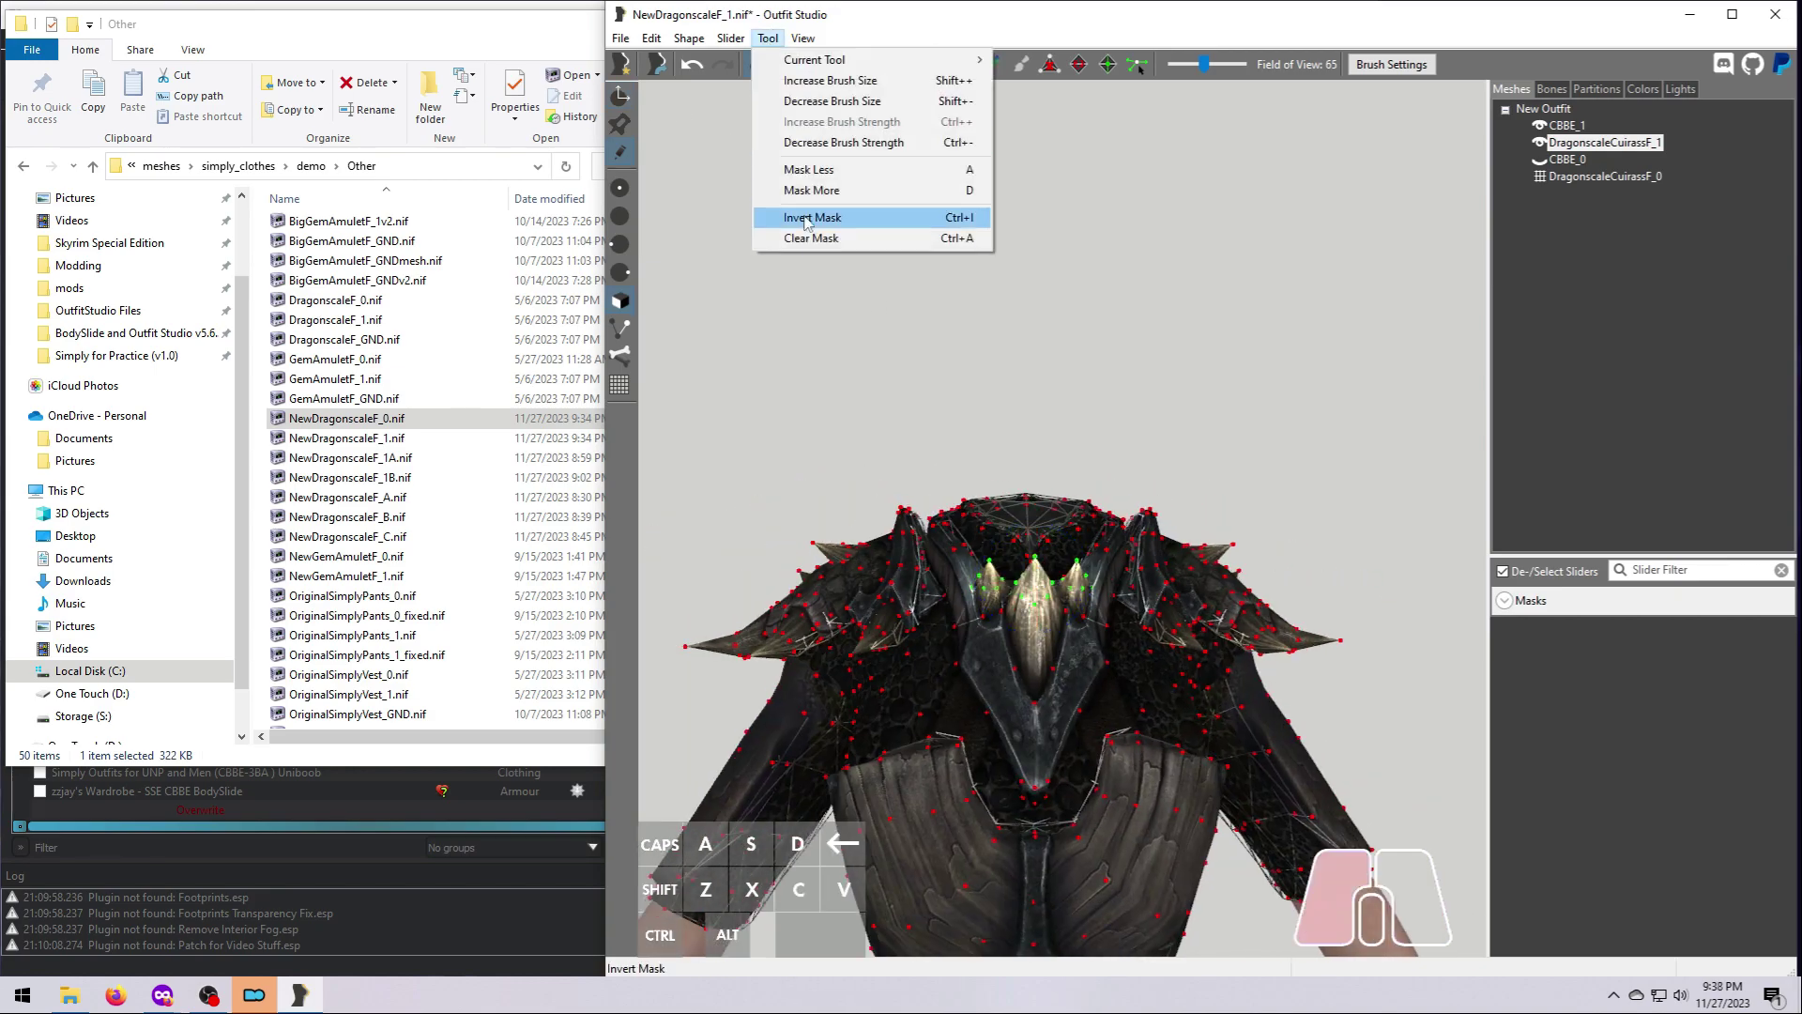
left_click(811, 190)
right_click_drag(1238, 521, 1269, 523)
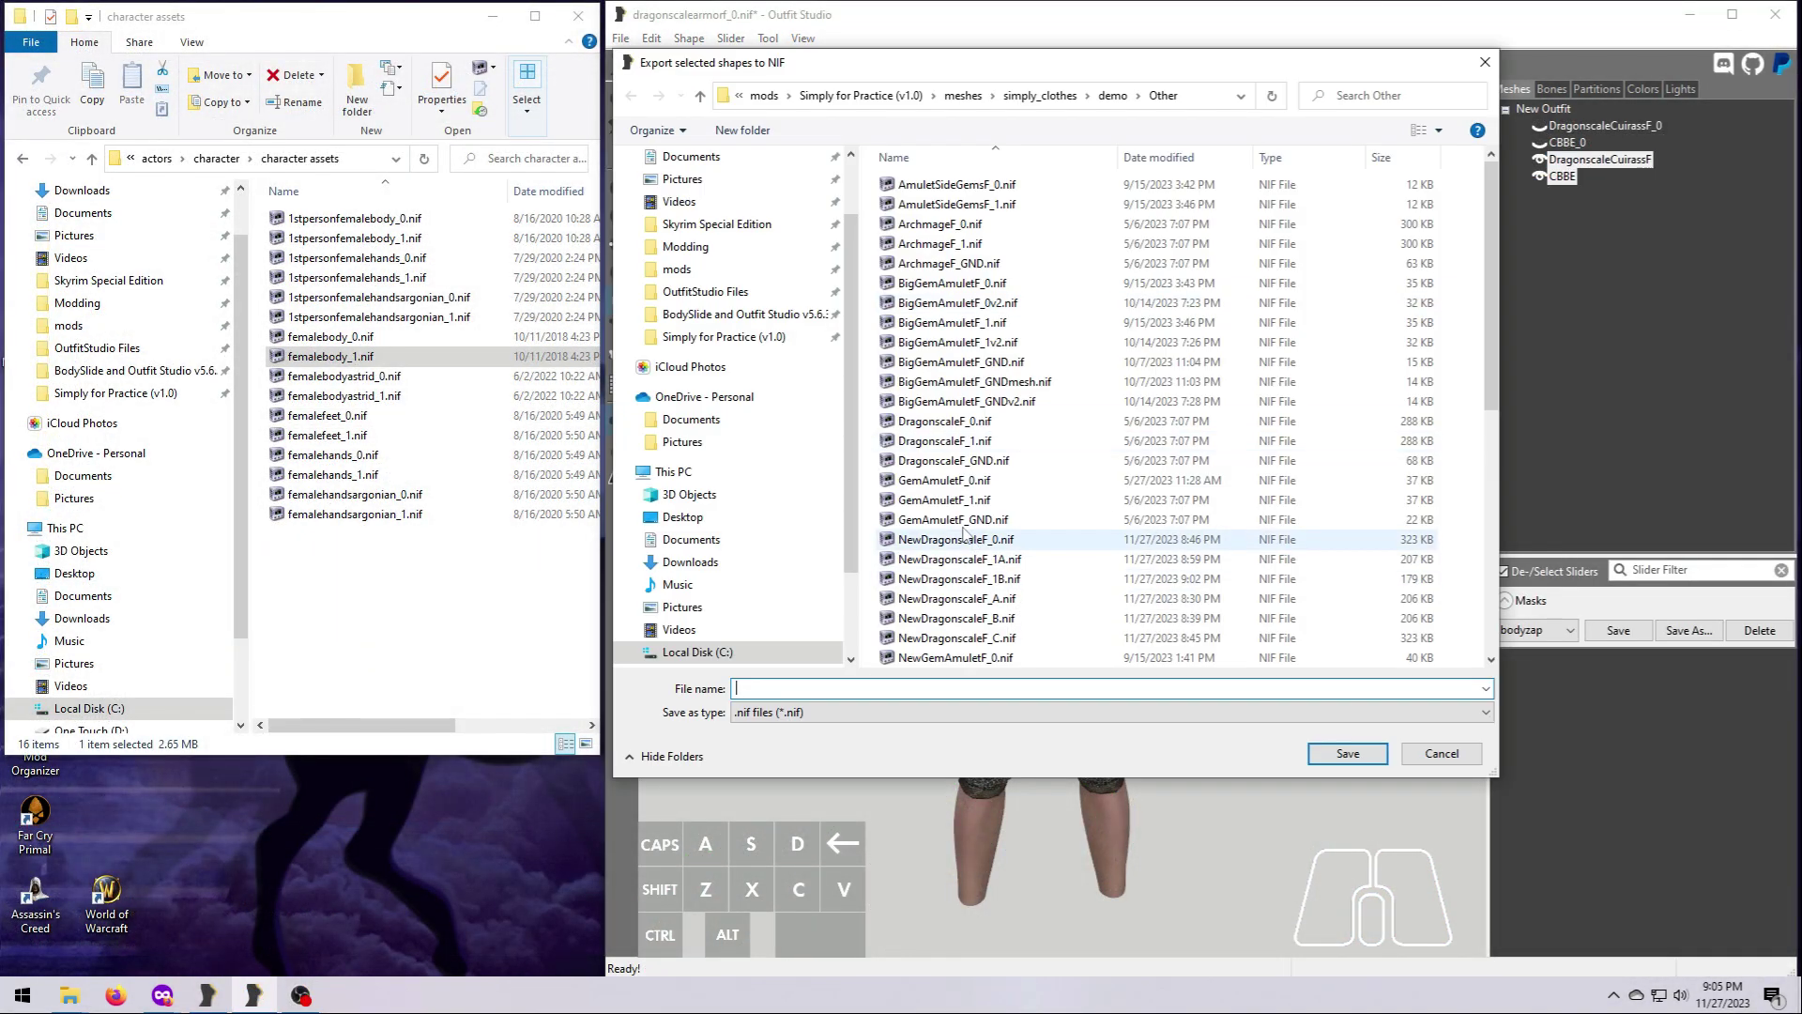
Export the selected cuirass and CBBE body shapes to the Other folder as NewDragonscaleF_1.nif
left_click(965, 538)
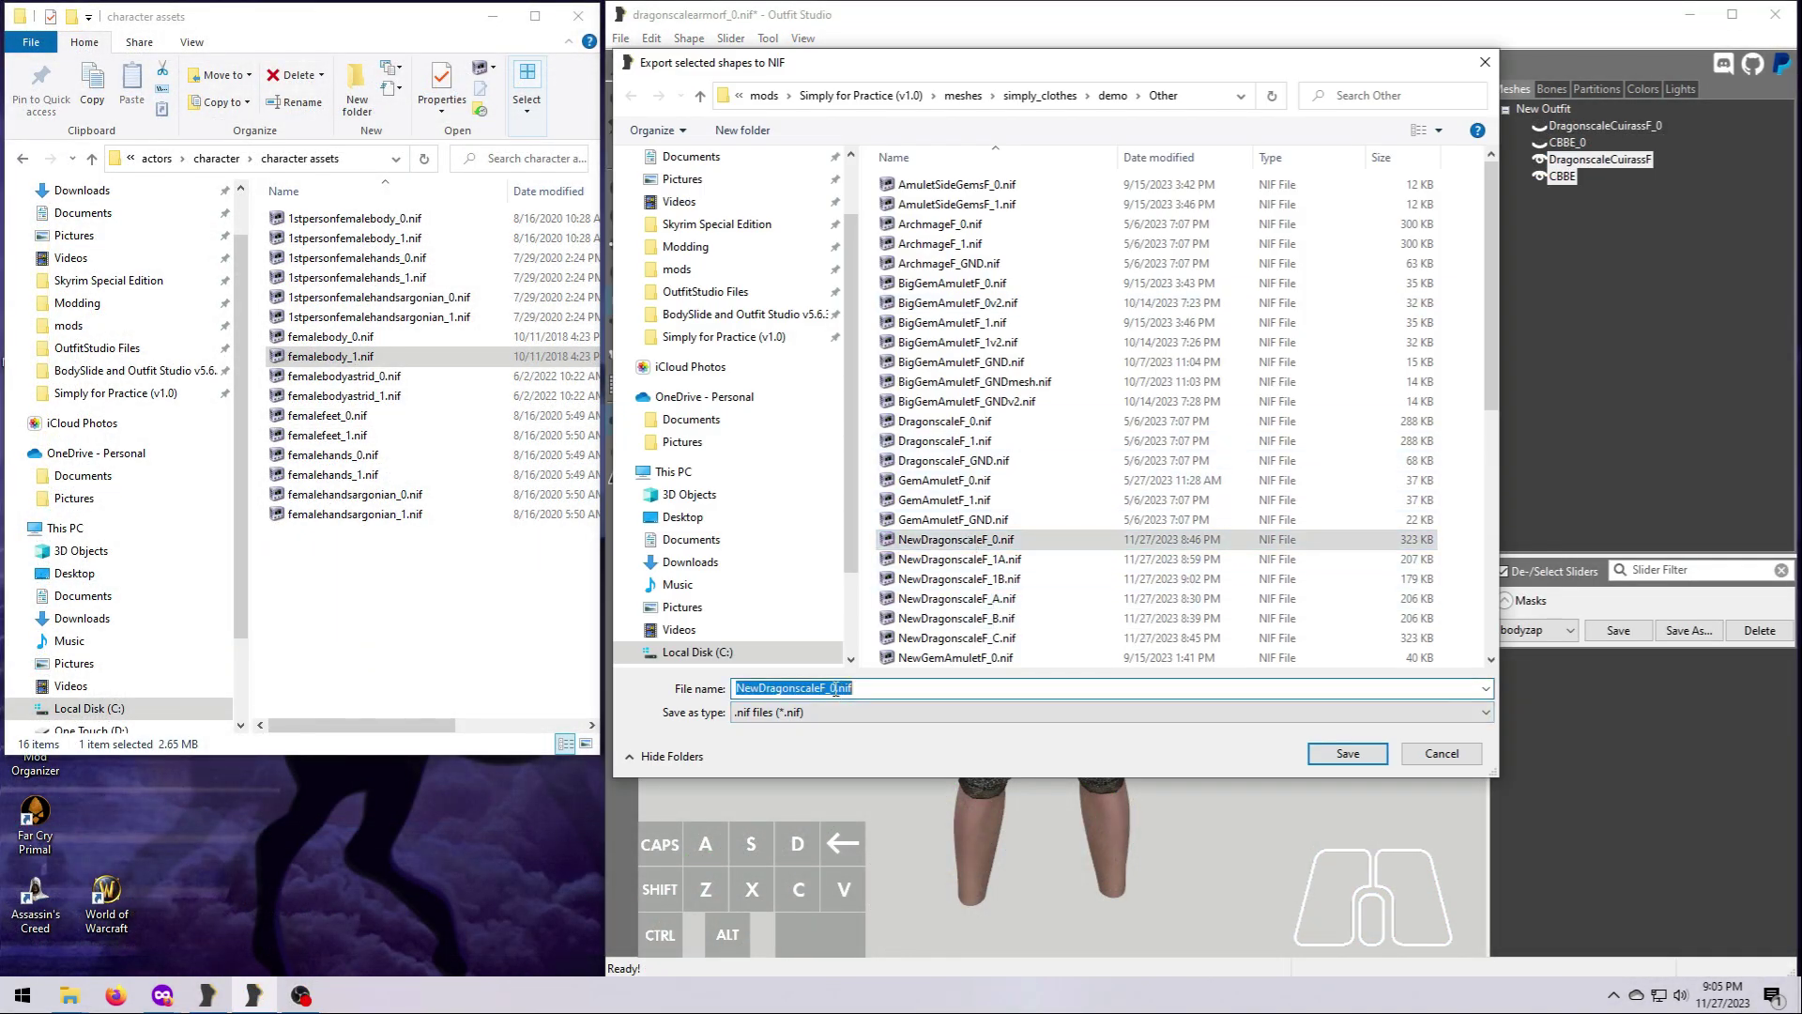
key("Return")
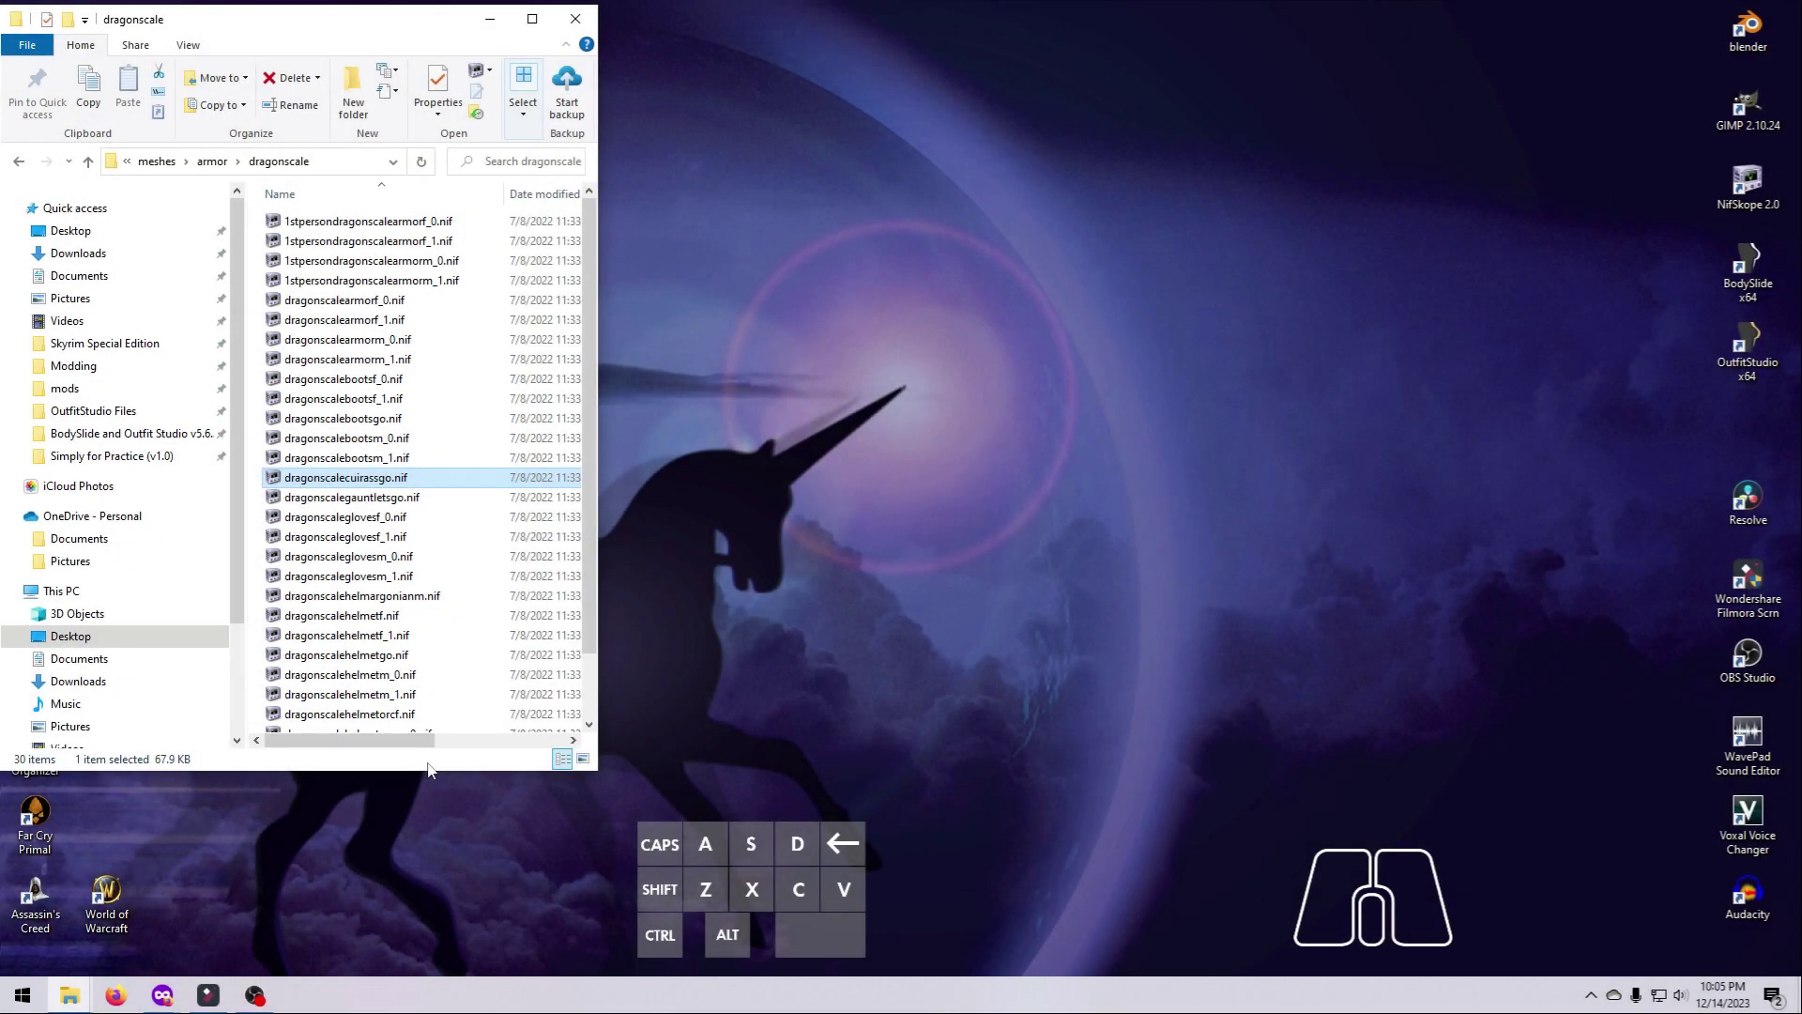
Open dragonscalecuirassgo.nif in NifSkope and view the vanilla ground model from different angles
double_click(325, 478)
left_click_drag(490, 127, 893, 75)
left_click_drag(1084, 484, 1076, 632)
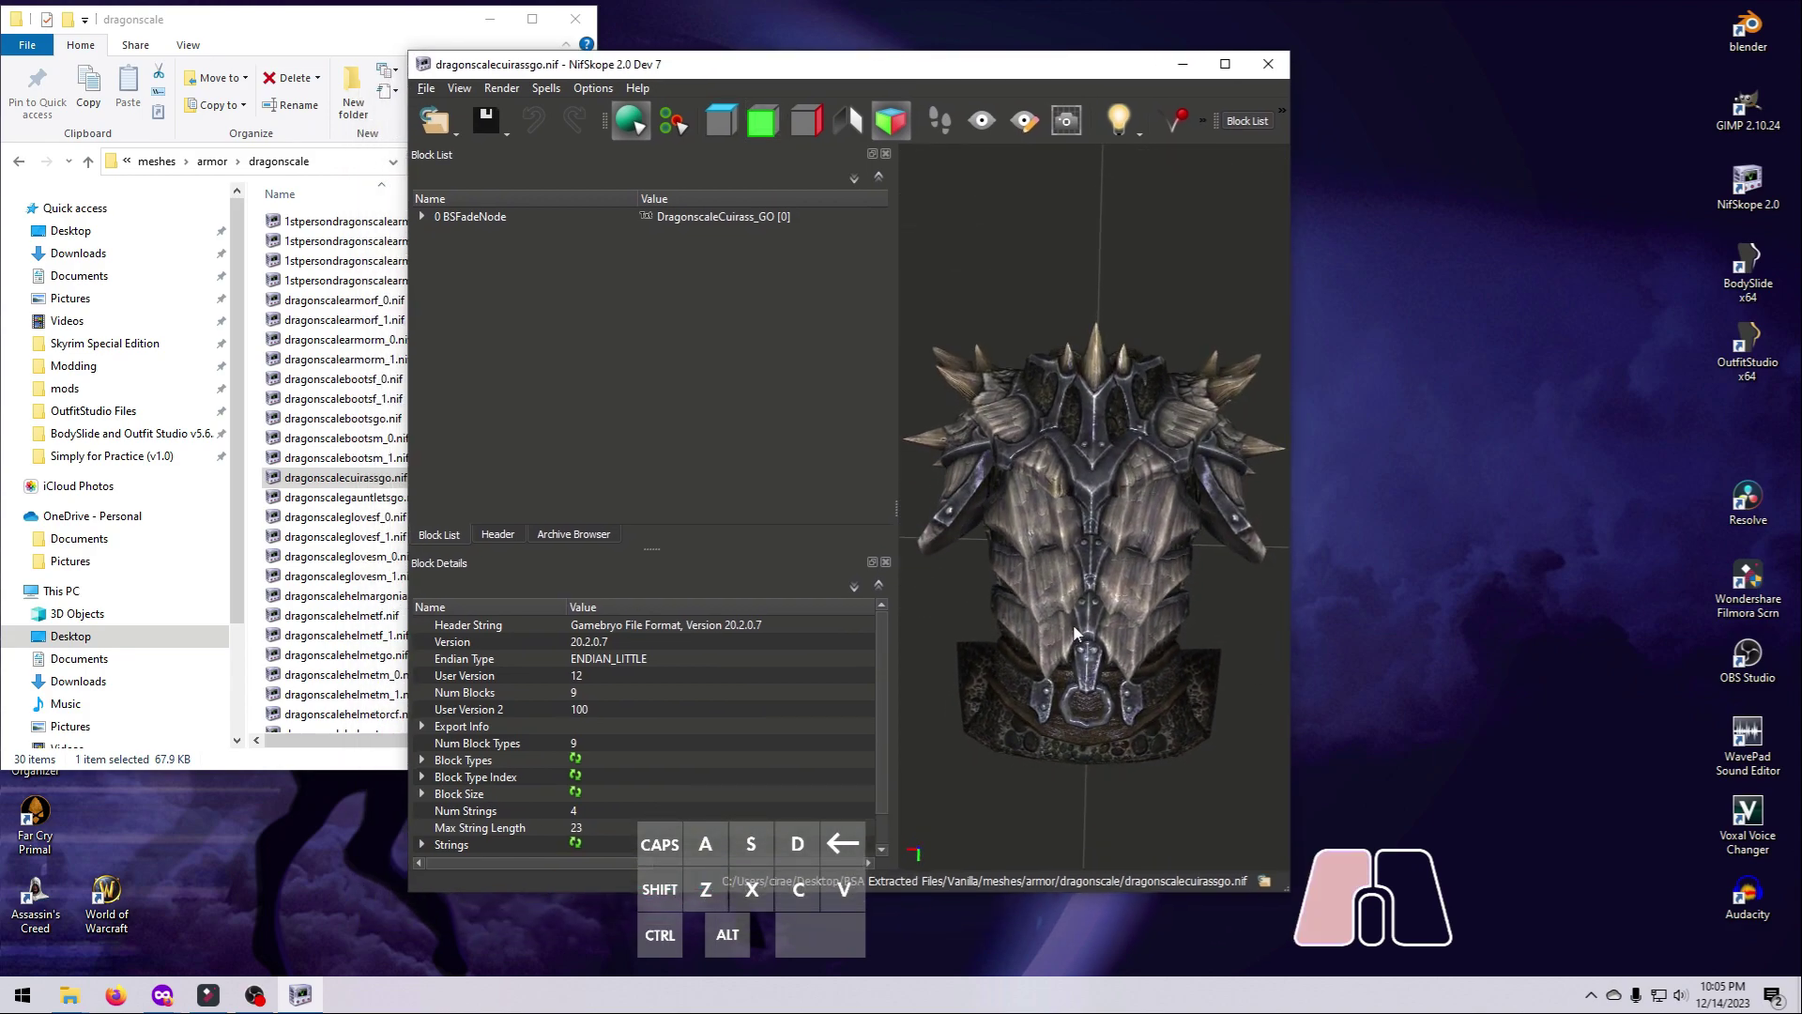
left_click_drag(952, 617, 1071, 620)
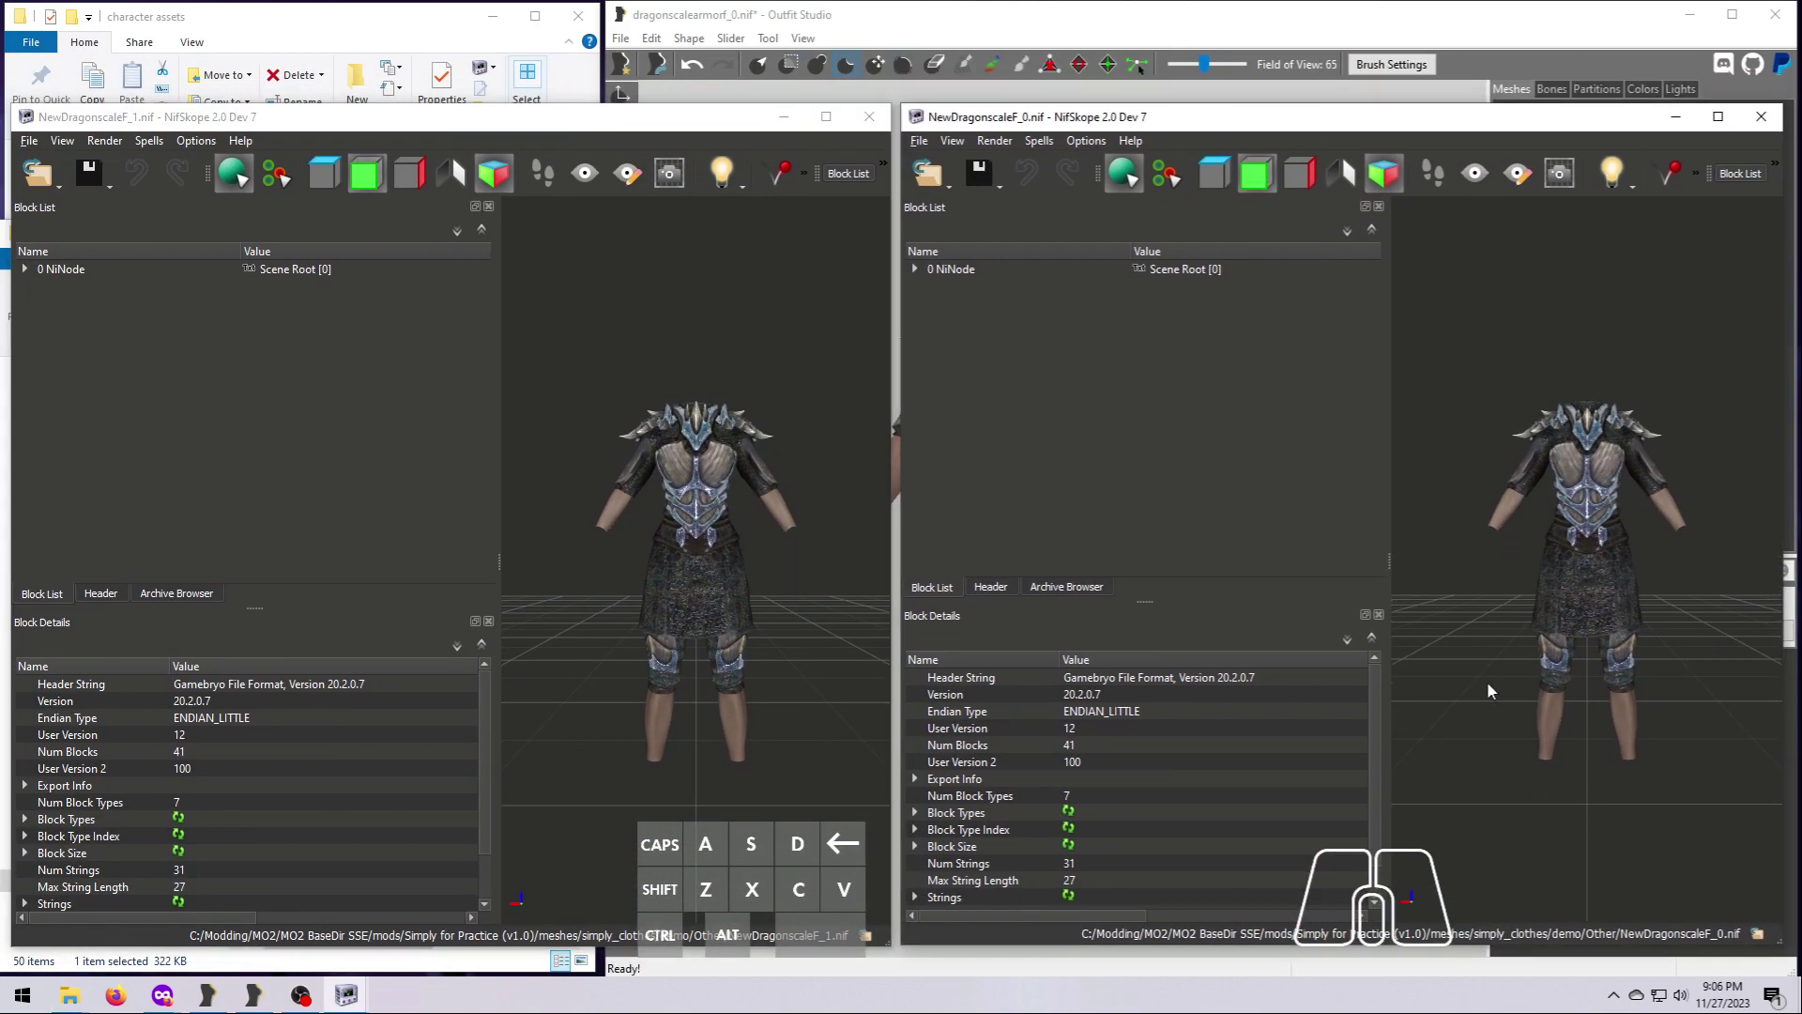
Expand the scene root of NewDragonscaleF_0.nif and examine the skin partition data of its first shape
left_click_drag(1487, 684, 1548, 694)
mouse_move(559, 694)
left_mouse_down()
mouse_move(618, 706)
mouse_move(563, 702)
left_mouse_up()
left_click(915, 269)
scroll(1043, 389, "down", 5)
left_click(934, 540)
scroll(938, 537, "down", 1)
left_click(950, 523)
scroll(976, 507, "down", 2)
left_click(1028, 455)
left_click(915, 762)
left_click(934, 779)
Compare the NiSkinPartition data of the CBBE shapes in NewDragonscaleF_1.nif and NewDragonscaleF_0.nif
left_click(25, 270)
scroll(103, 394, "down", 5)
left_click(44, 556)
left_click(953, 422)
left_click(934, 556)
left_click(953, 539)
left_click(1028, 455)
left_click(915, 762)
left_click(934, 779)
scroll(103, 525, "down", 6)
left_click(137, 455)
left_click(44, 786)
scroll(94, 798, "down", 2)
scroll(1052, 825, "down", 4)
left_click(933, 897)
scroll(938, 887, "down", 3)
scroll(52, 878, "down", 2)
left_click(44, 887)
scroll(52, 882, "down", 3)
left_click_drag(1647, 727, 1585, 740)
Move DragonscaleCuirassF below CBBE in NewDragonscaleF_0.nif by pasting a copy of its branch onto Scene Root and removing the original
left_click(934, 405)
left_click(933, 506)
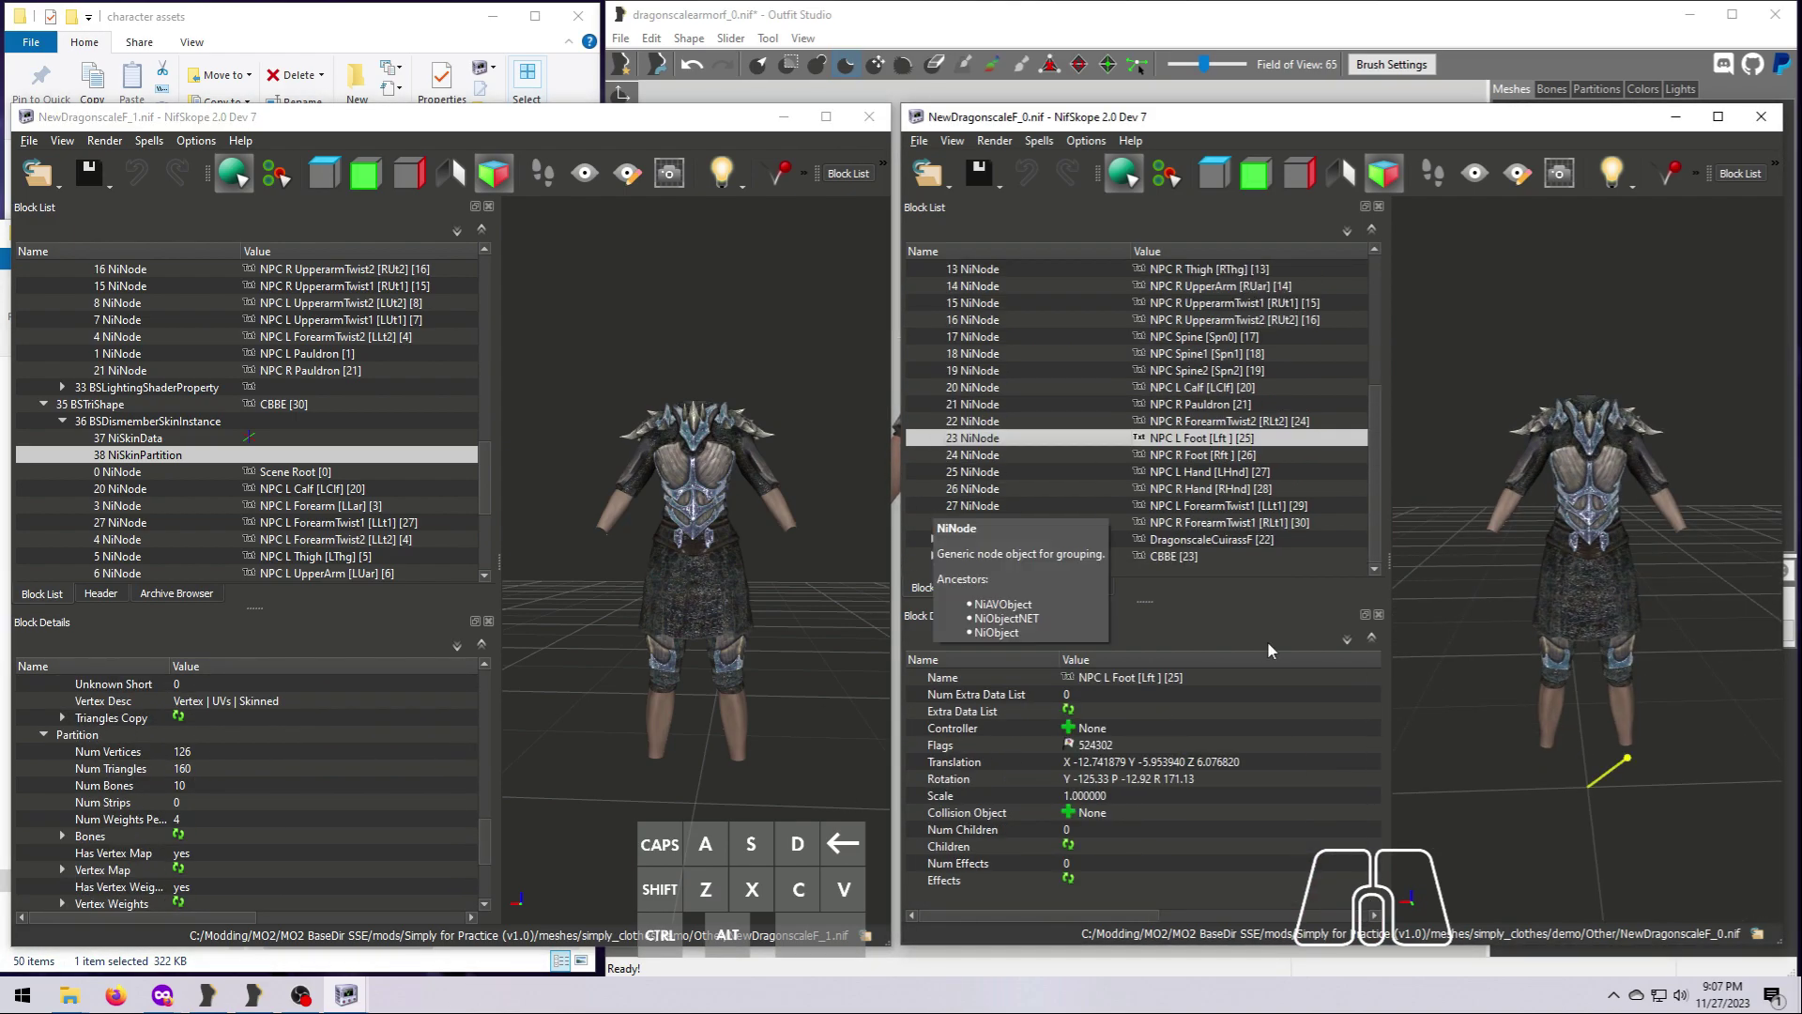
left_click(1220, 540)
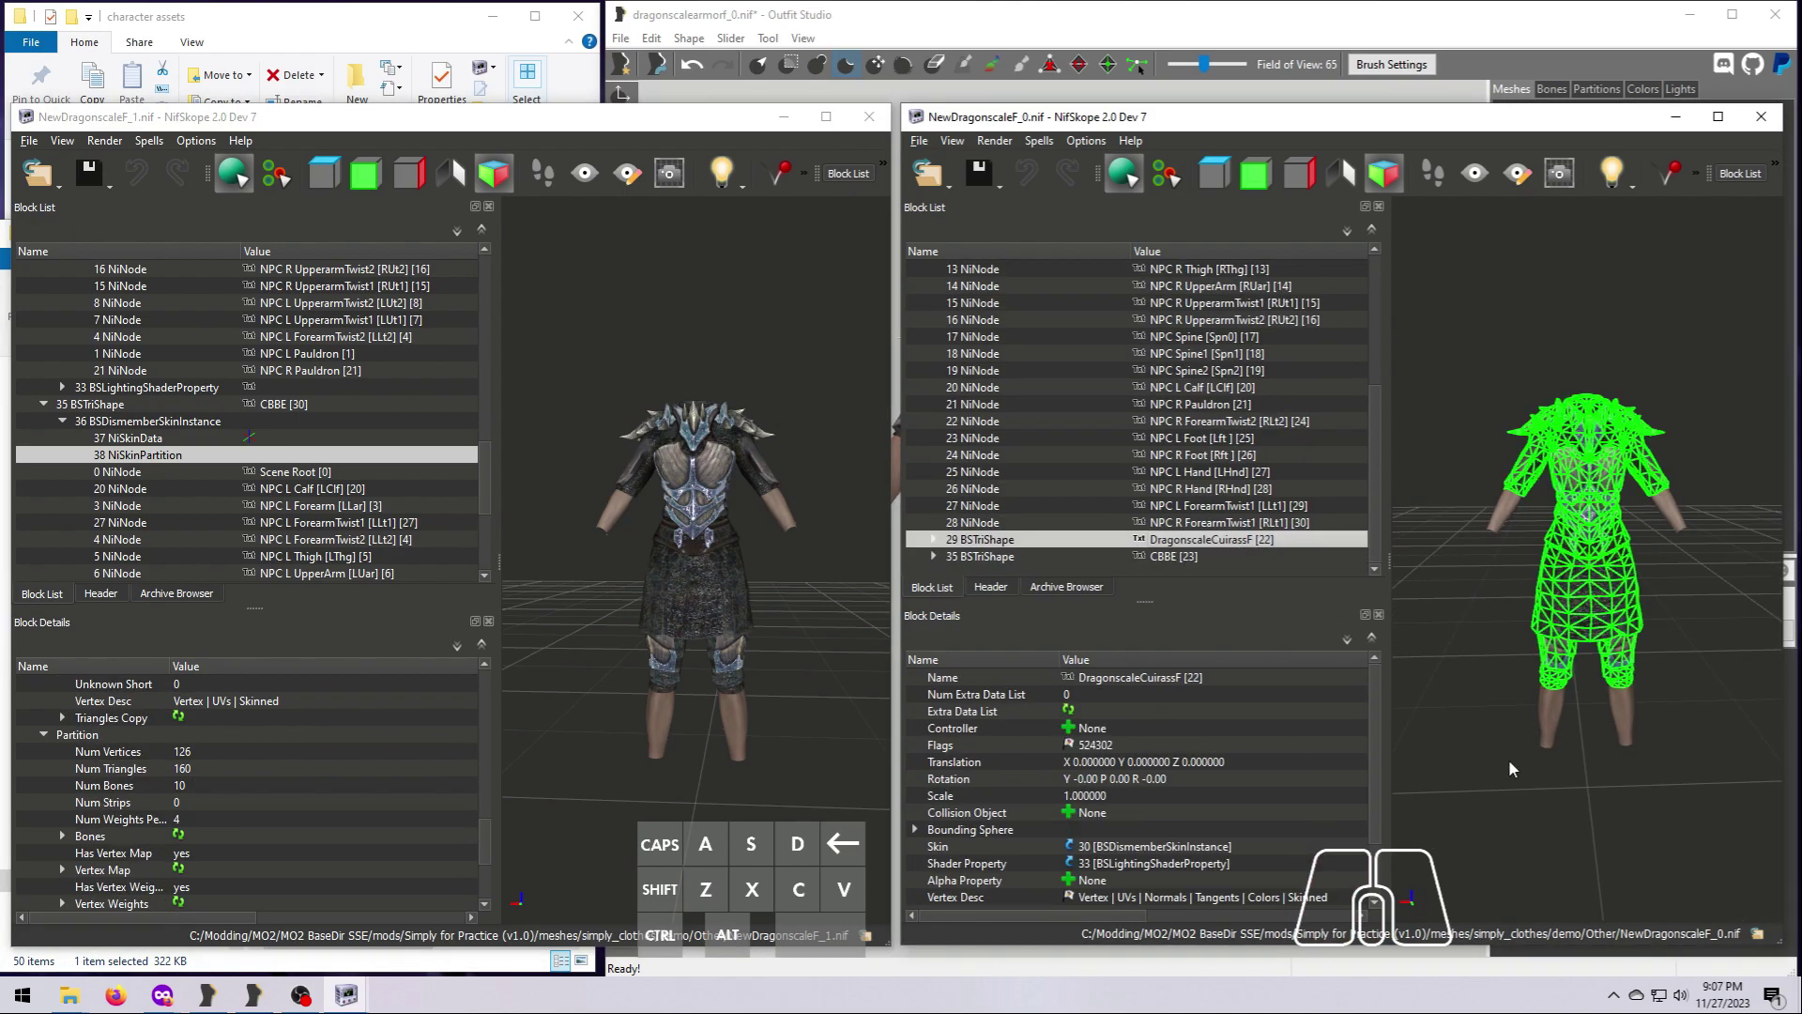
scroll(1194, 375, "up", 4)
left_click(1194, 269)
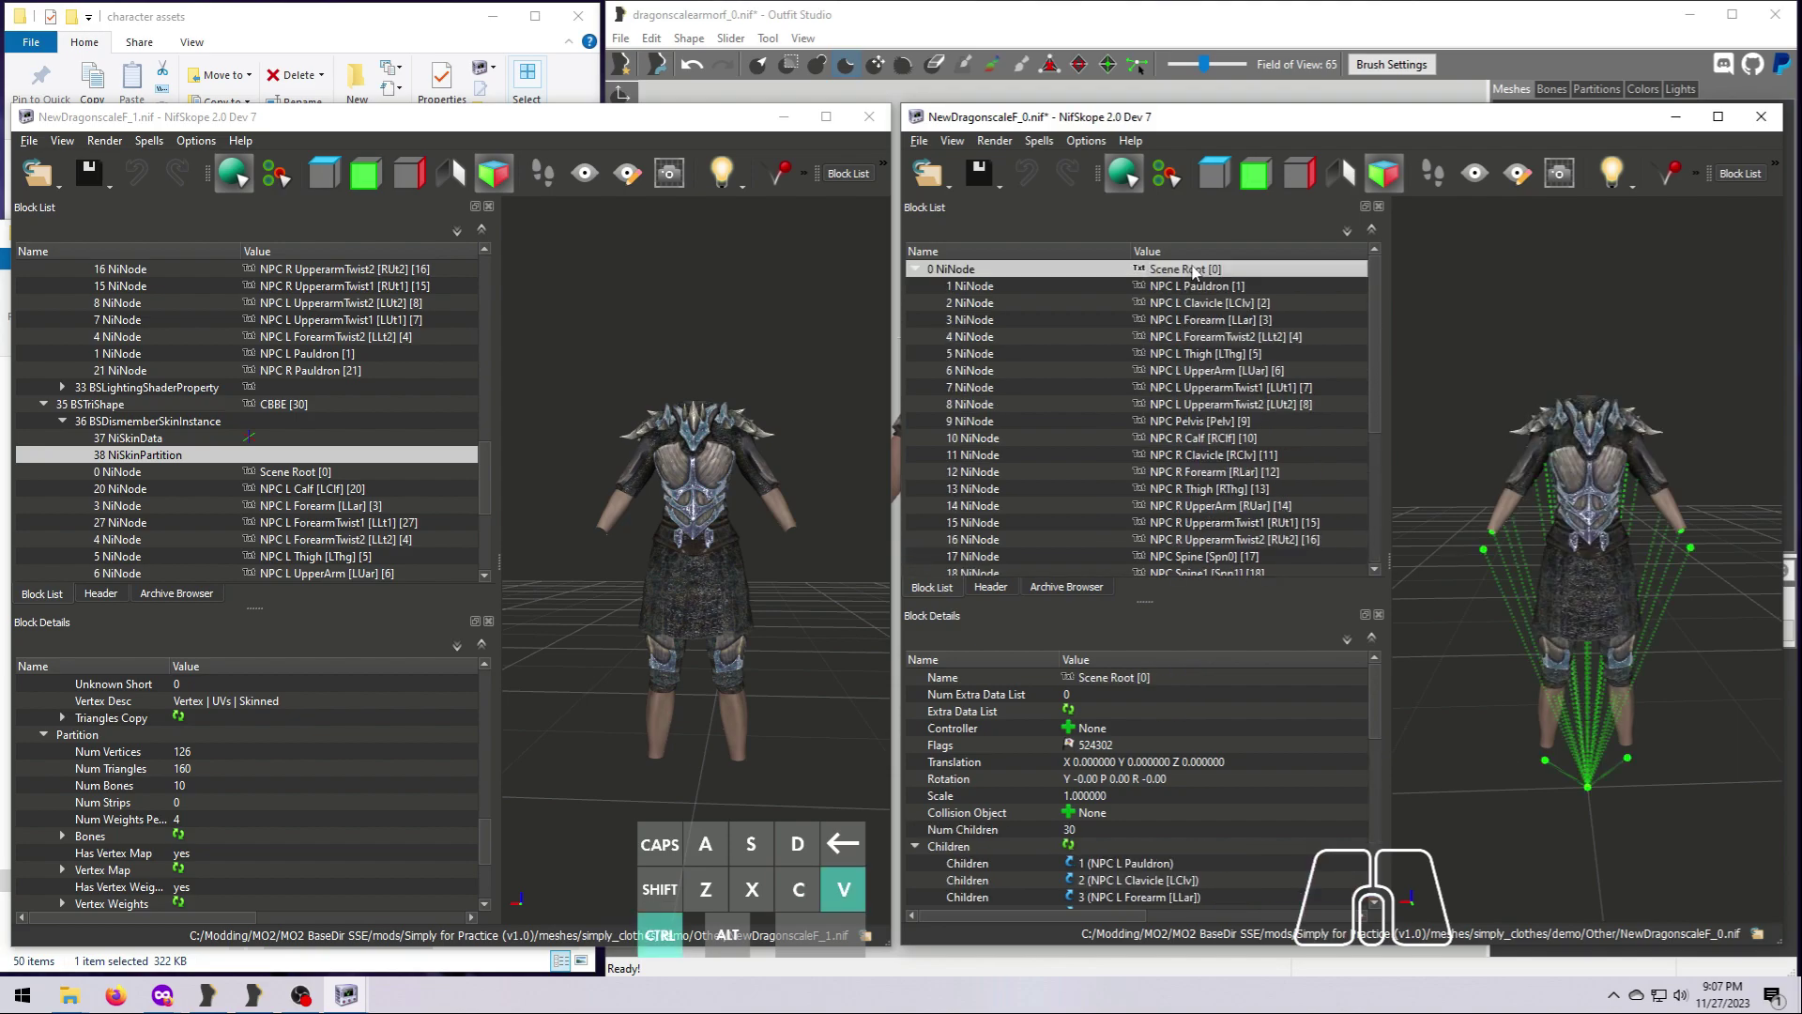
key("ctrl+v")
right_click(1214, 522)
mouse_move(1254, 512)
left_click(1408, 620)
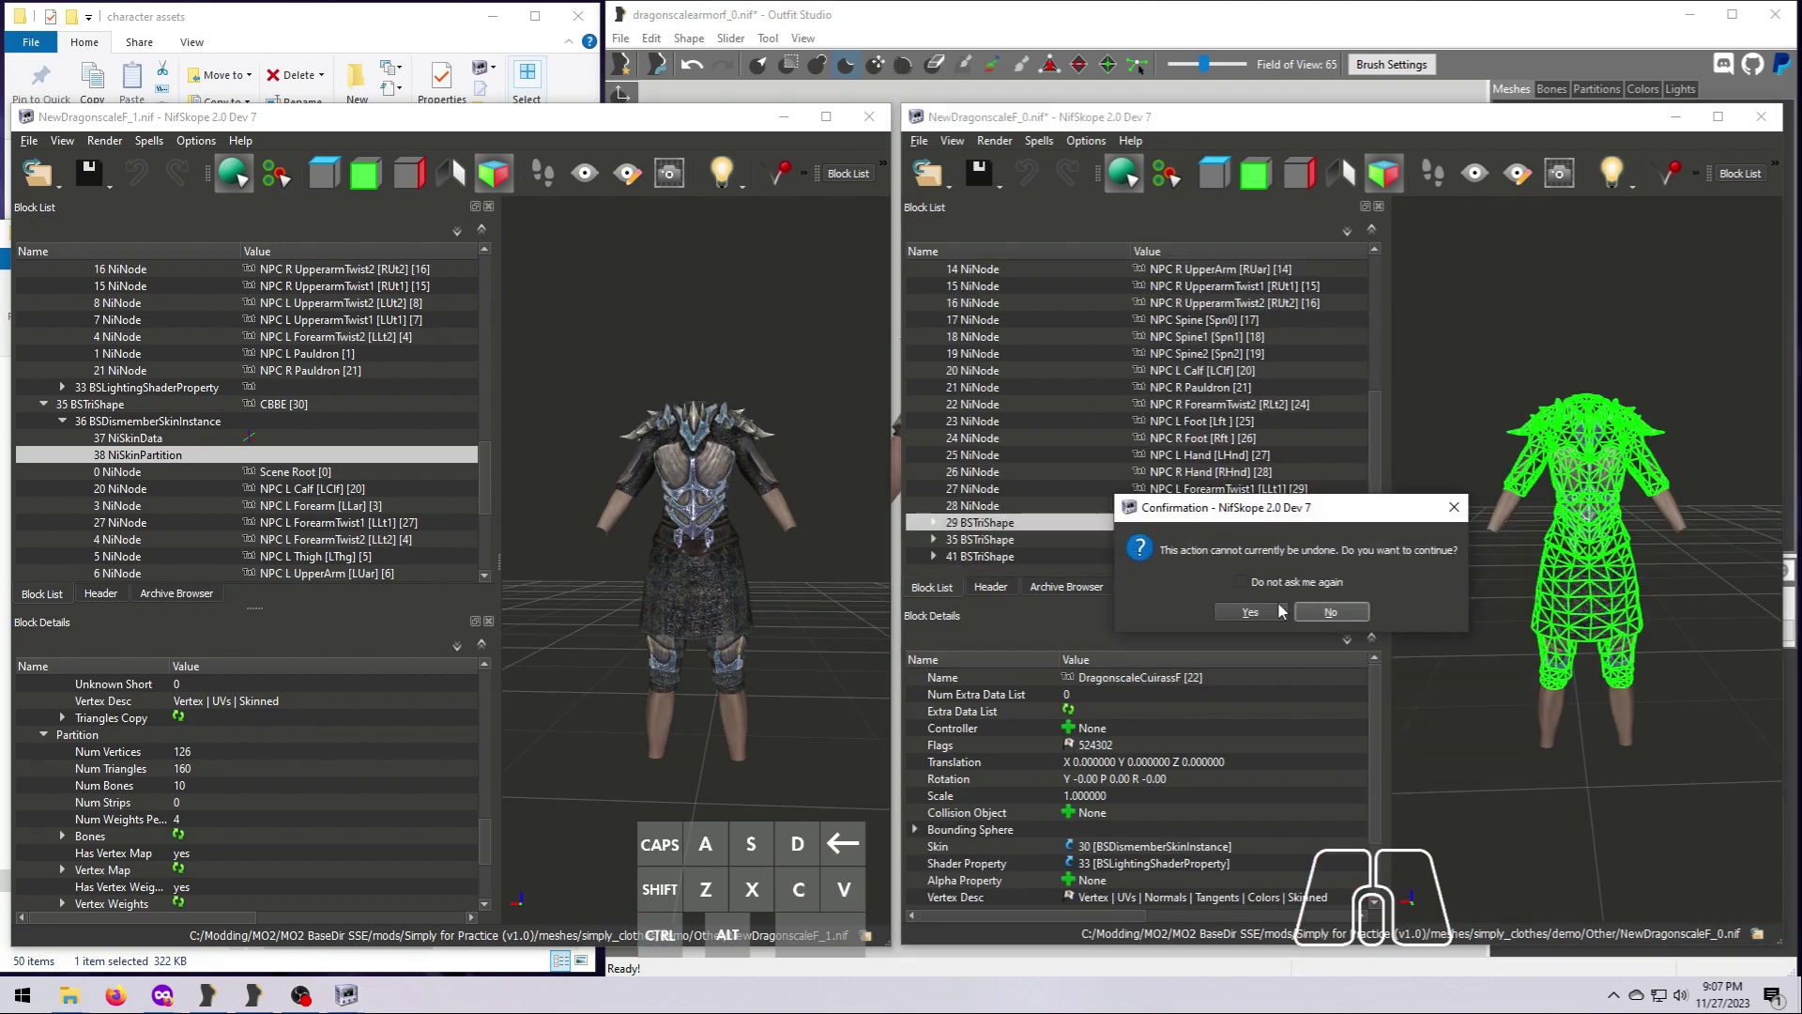
left_click(1282, 611)
scroll(1239, 460, "down", 1)
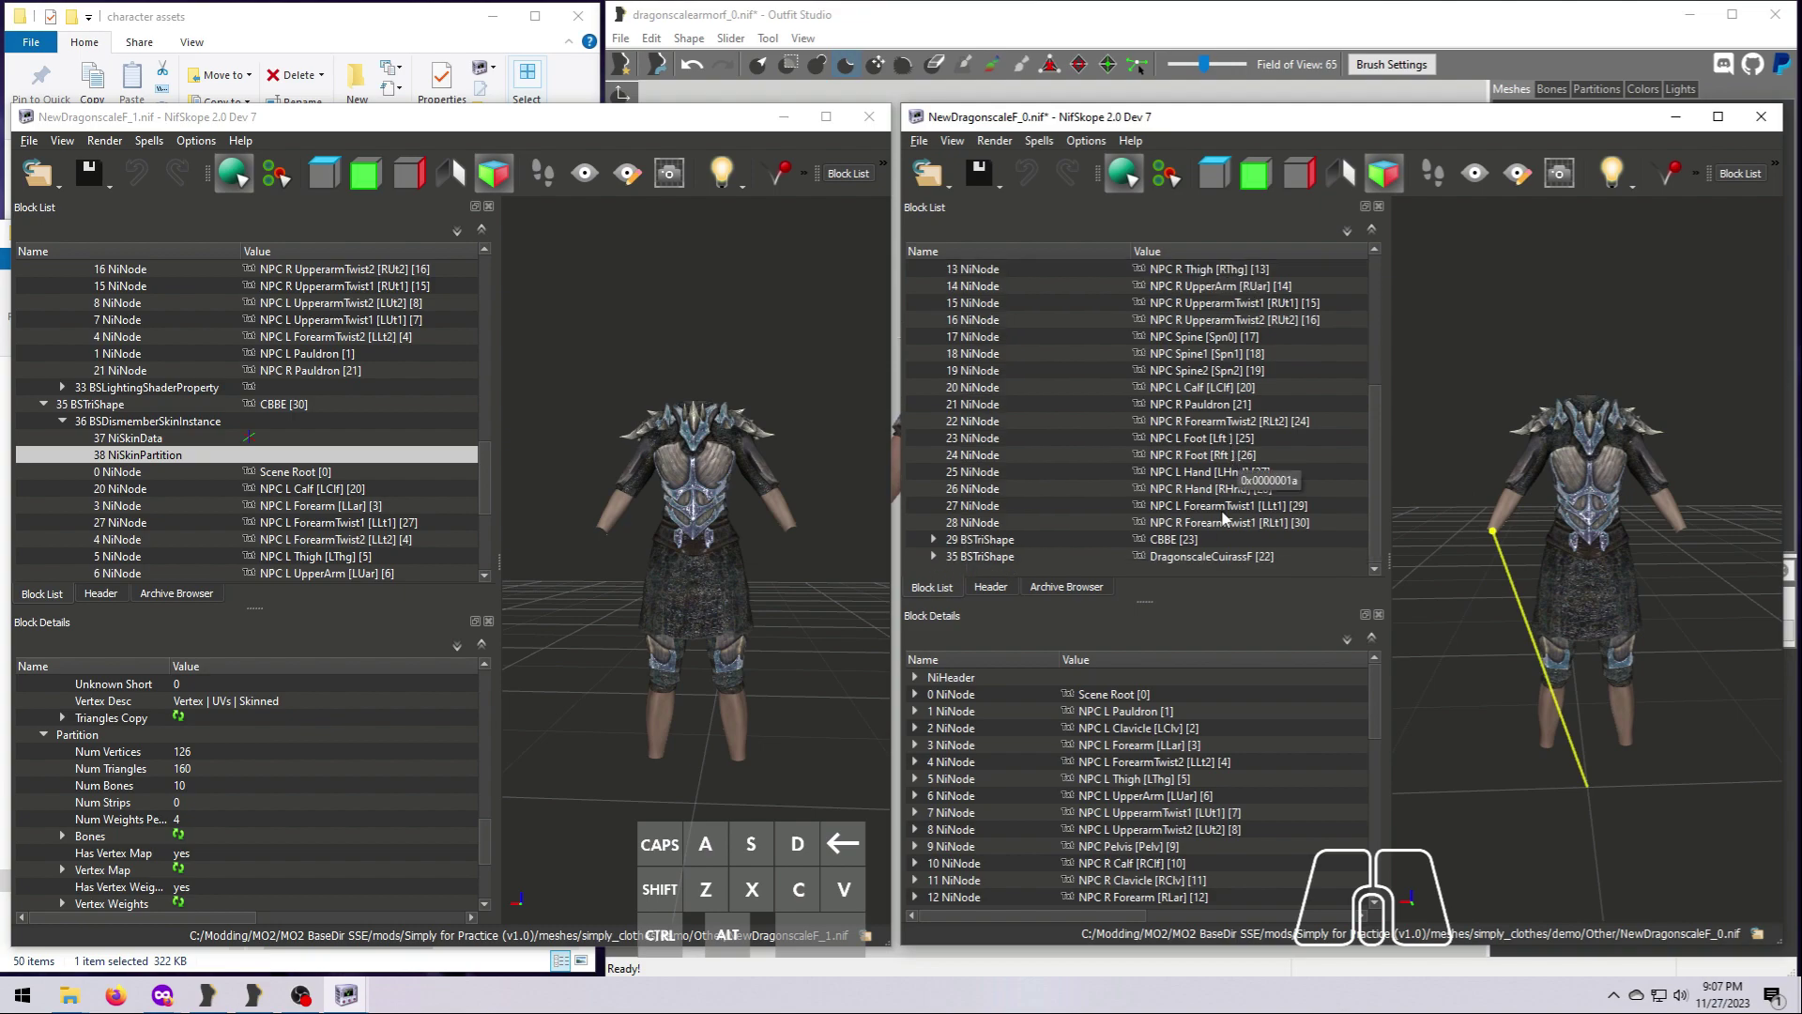
Rename the header strings of NewDragonscaleF_0.nif to CBBE_0 and DragonscaleCuirassF_0
left_click(993, 588)
scroll(1055, 450, "down", 10)
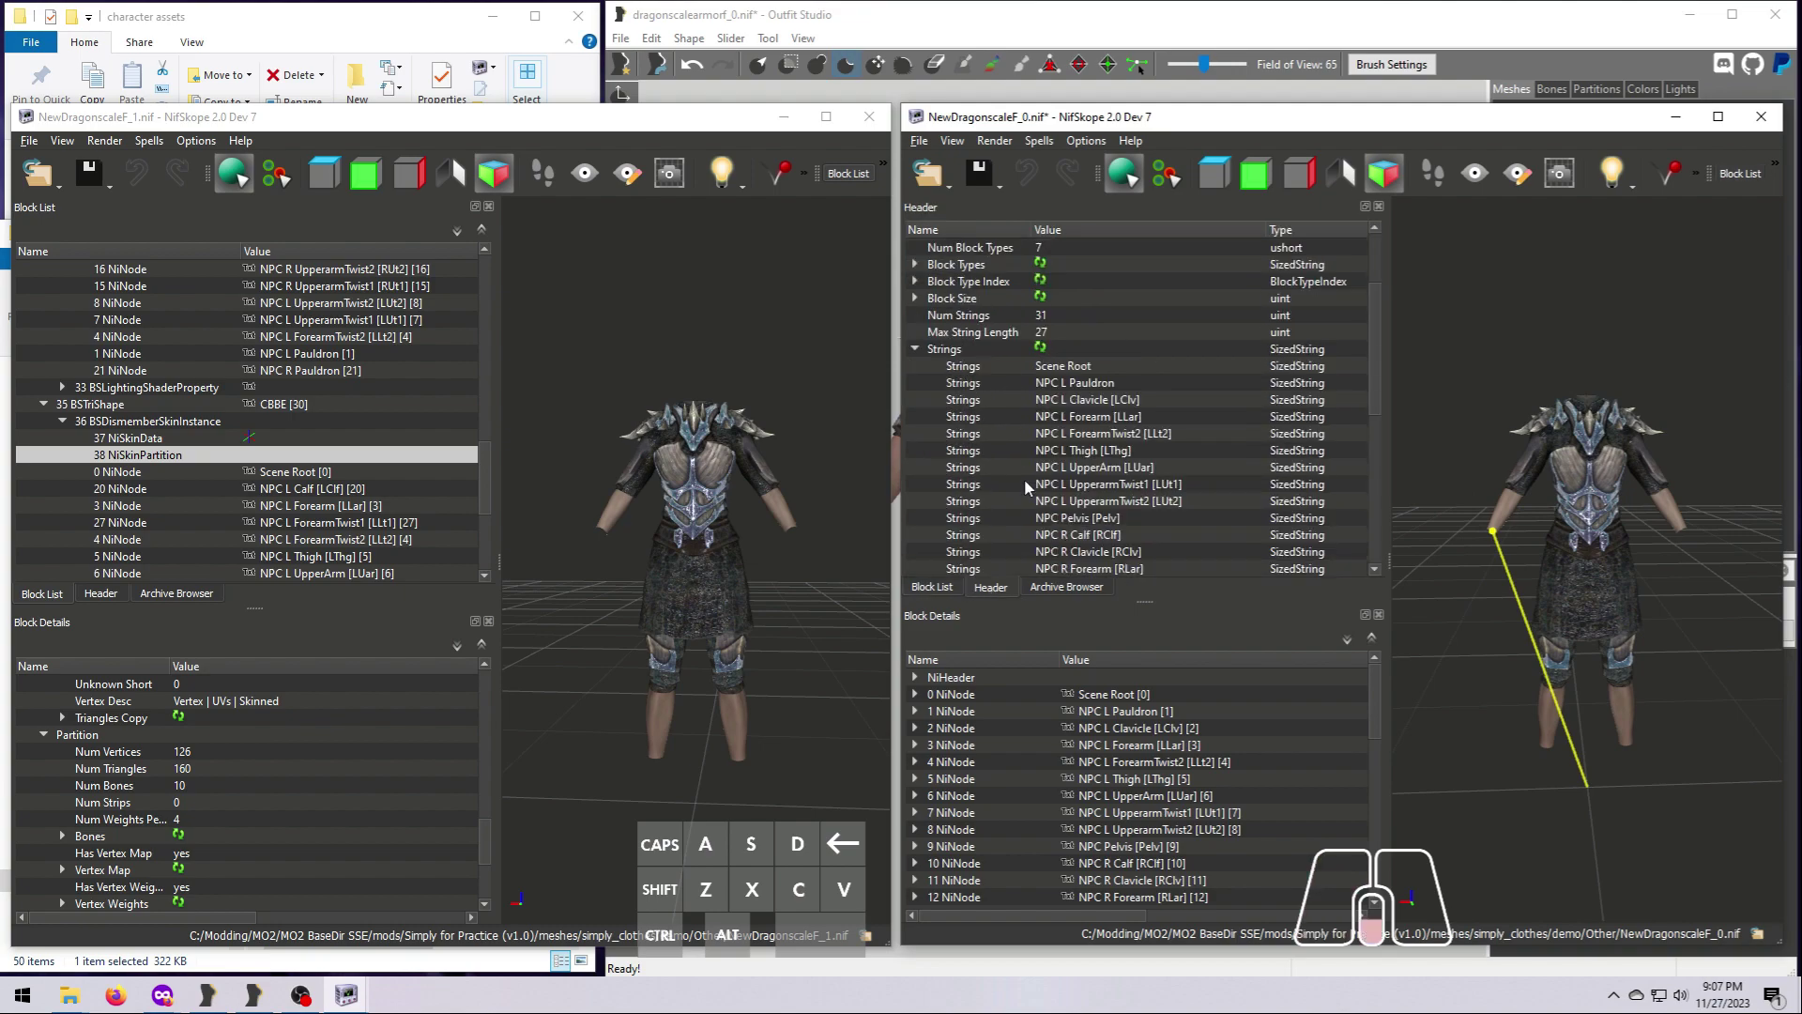
left_click(1056, 451)
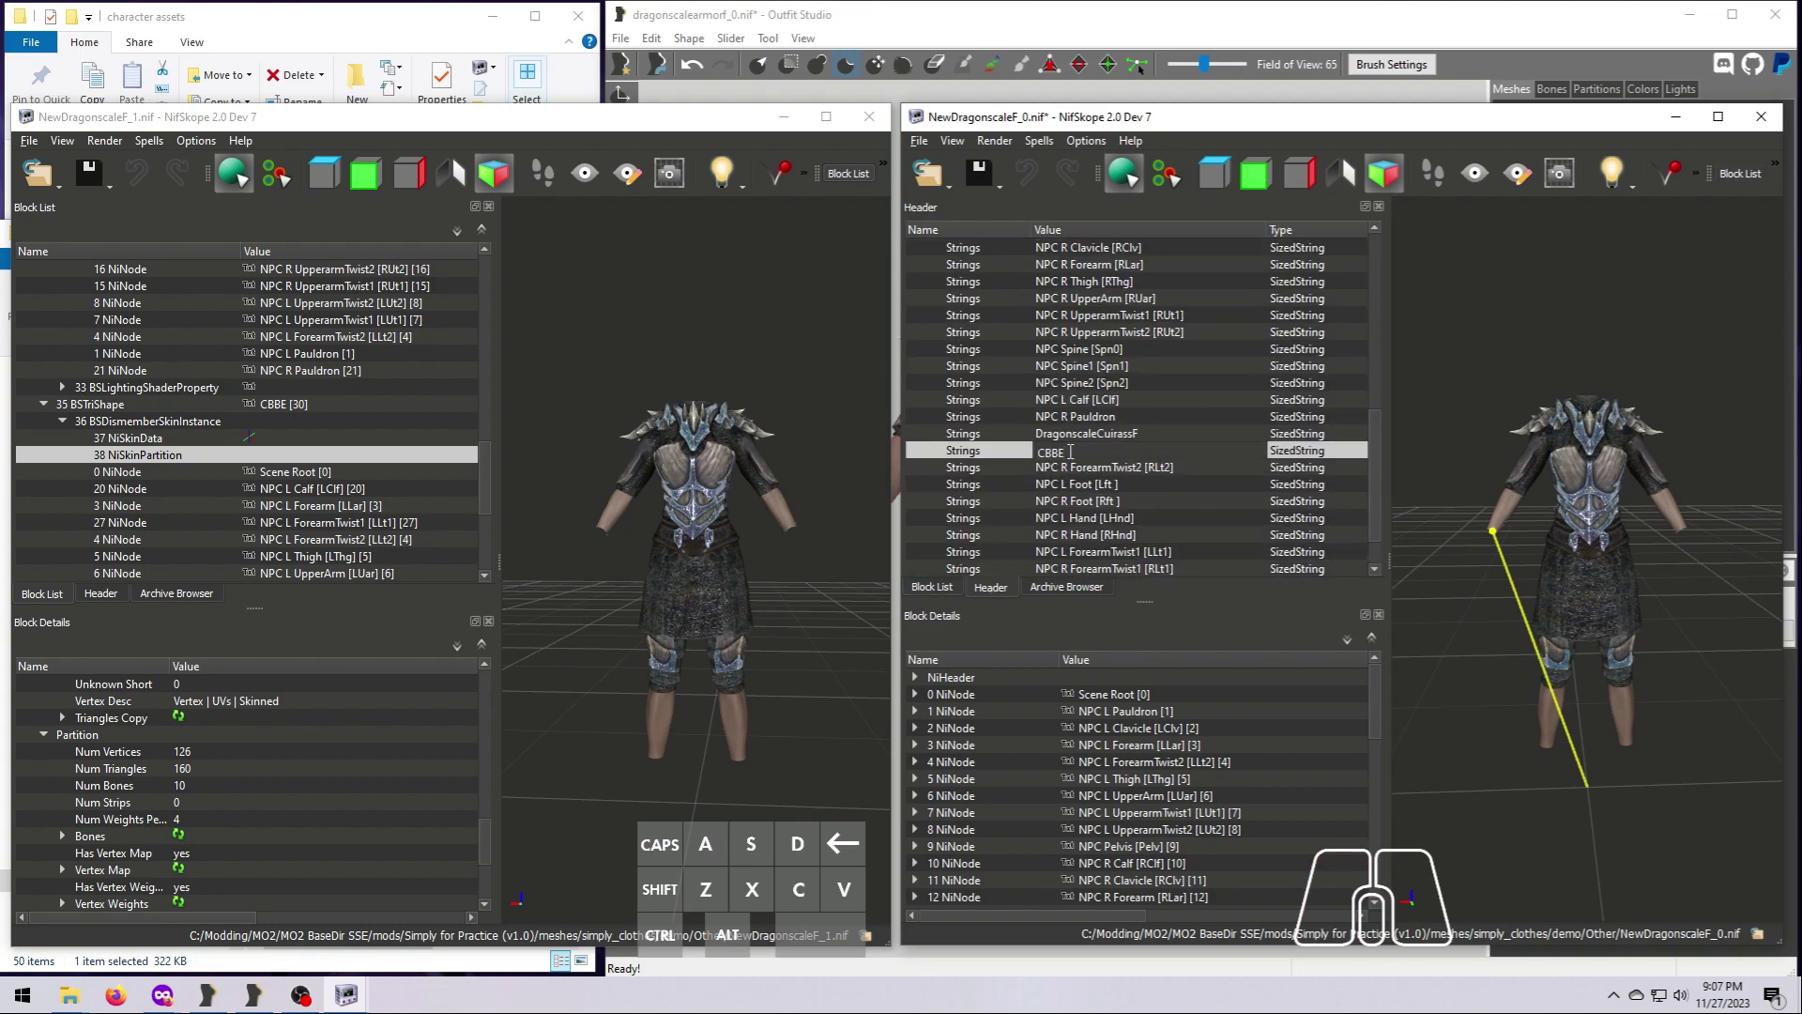
left_click(1096, 436)
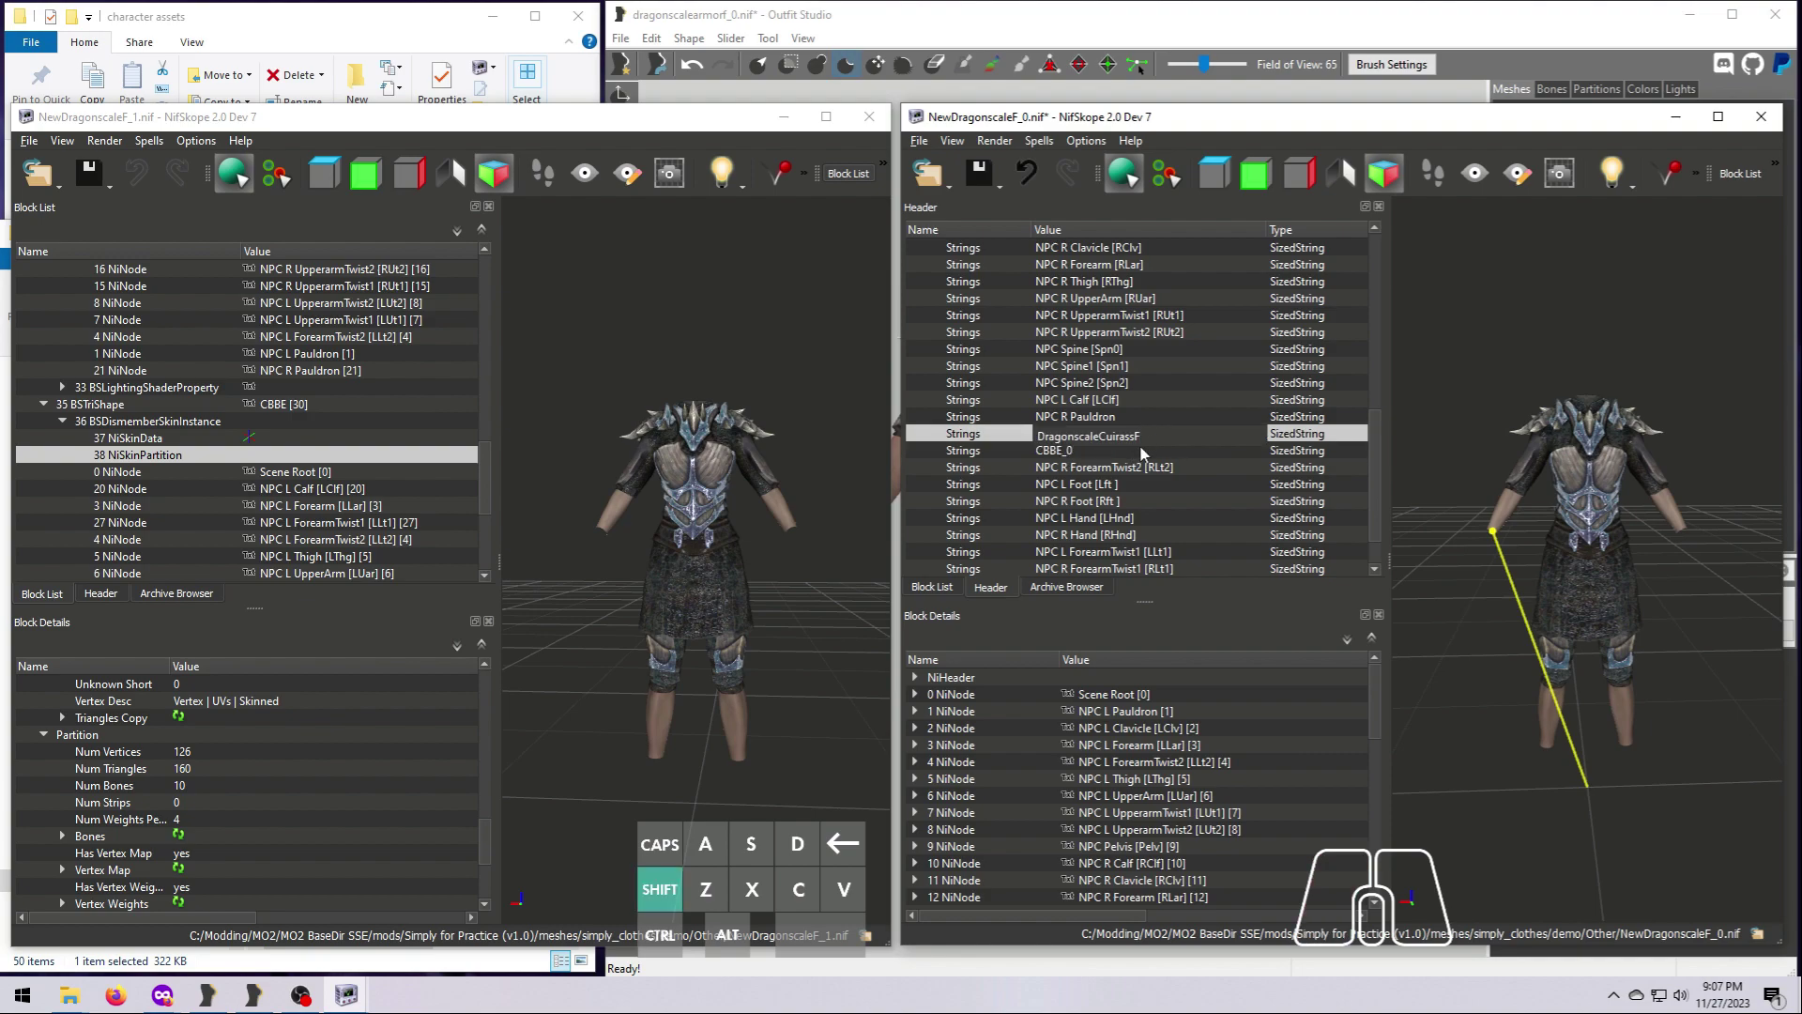
left_click(932, 588)
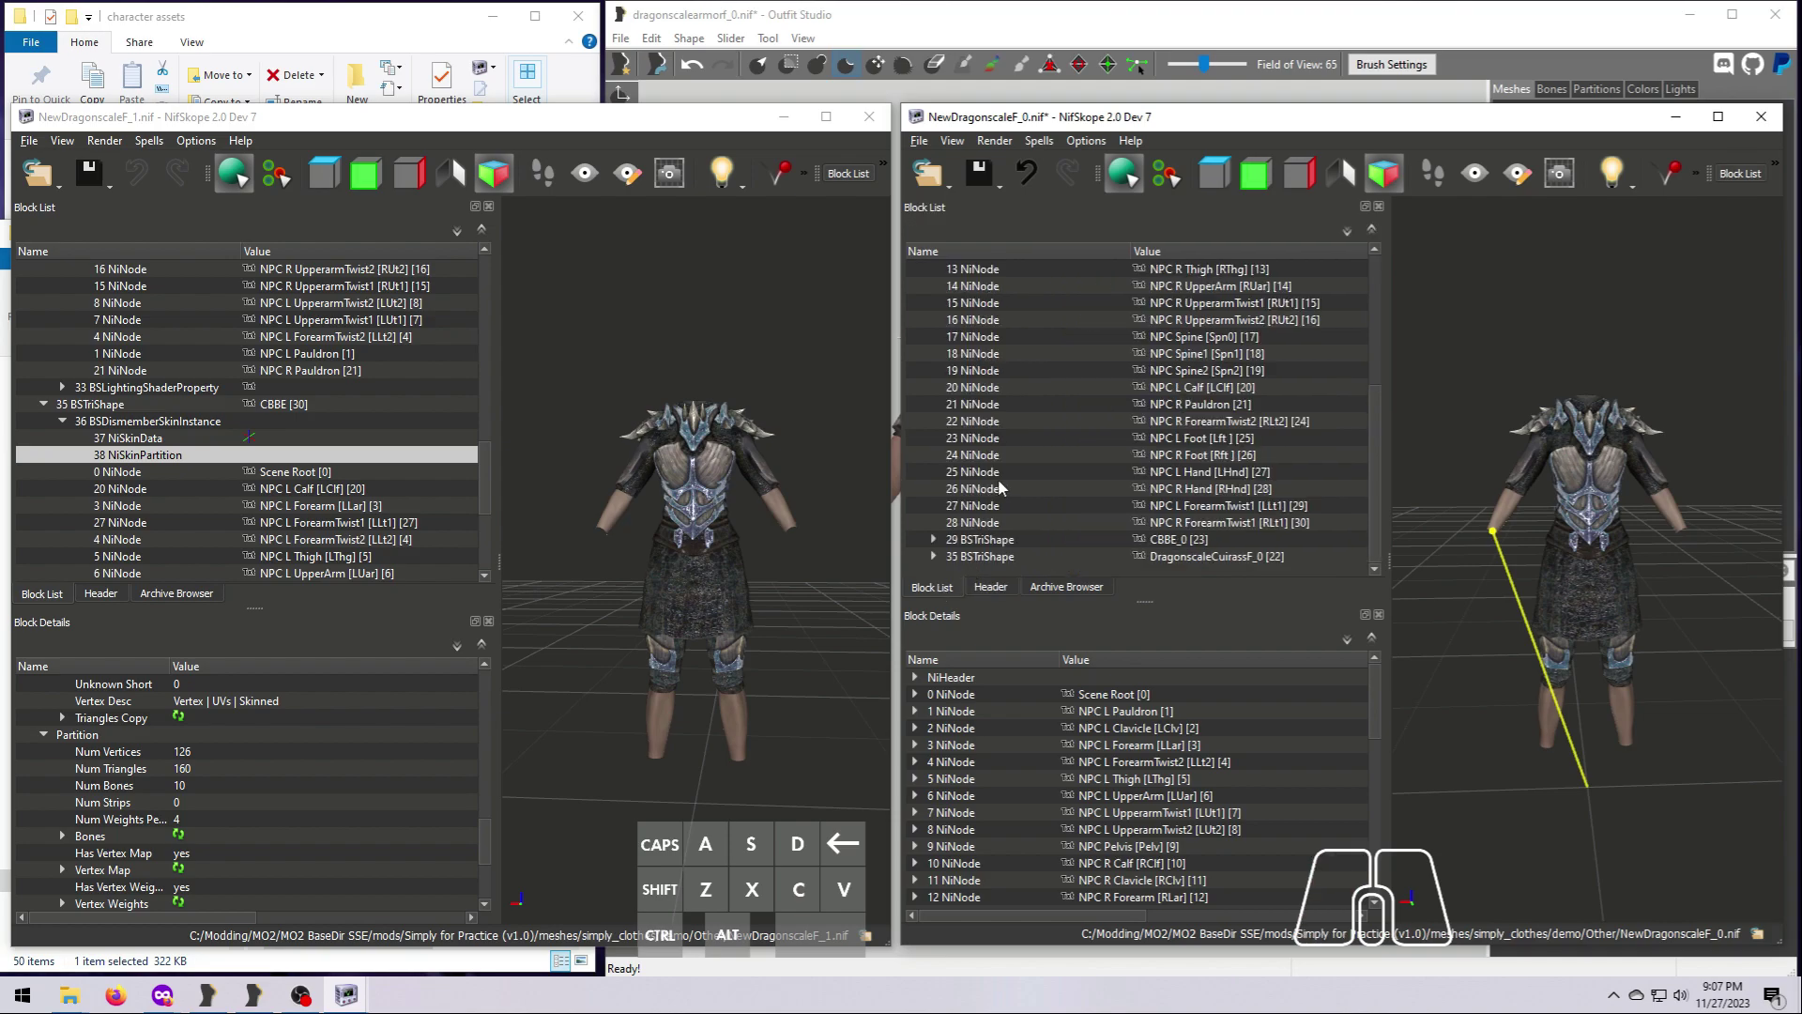
Remove unused strings from NewDragonscaleF_0.nif with the Optimize spells and save the file
mouse_move(1074, 247)
left_click(1202, 247)
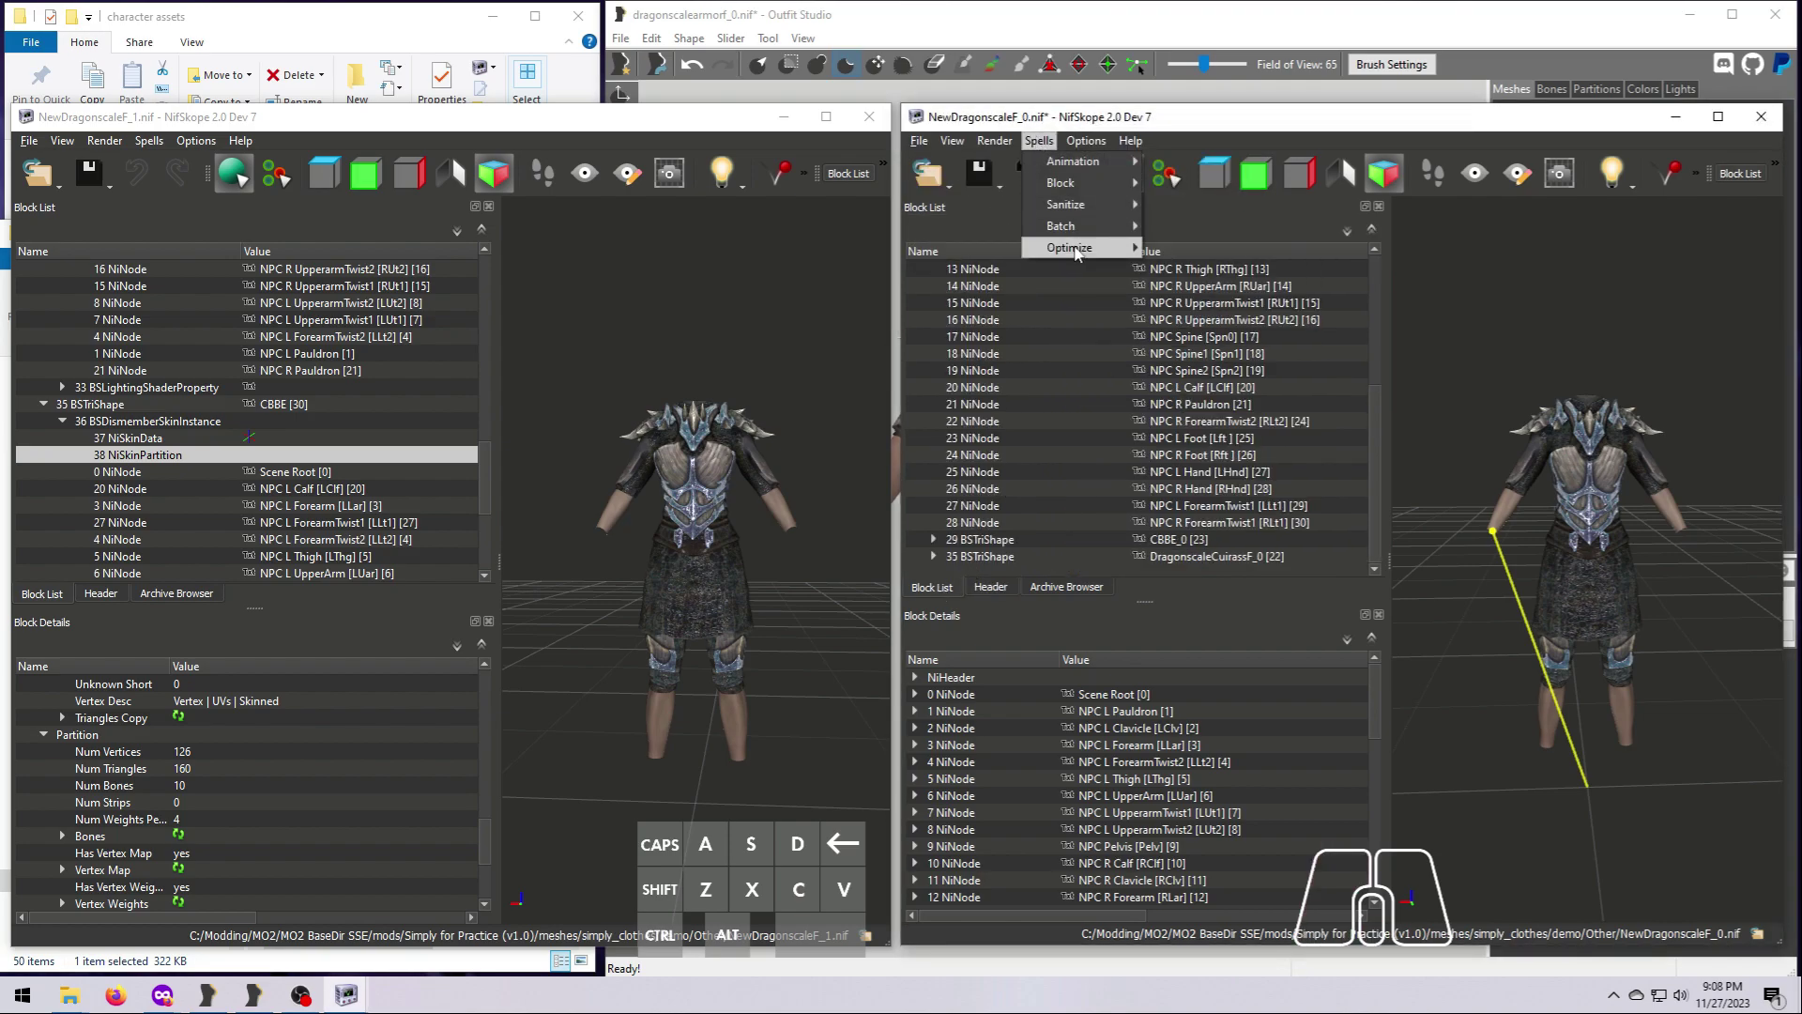
left_click(1201, 313)
left_click(1065, 246)
left_click(1451, 554)
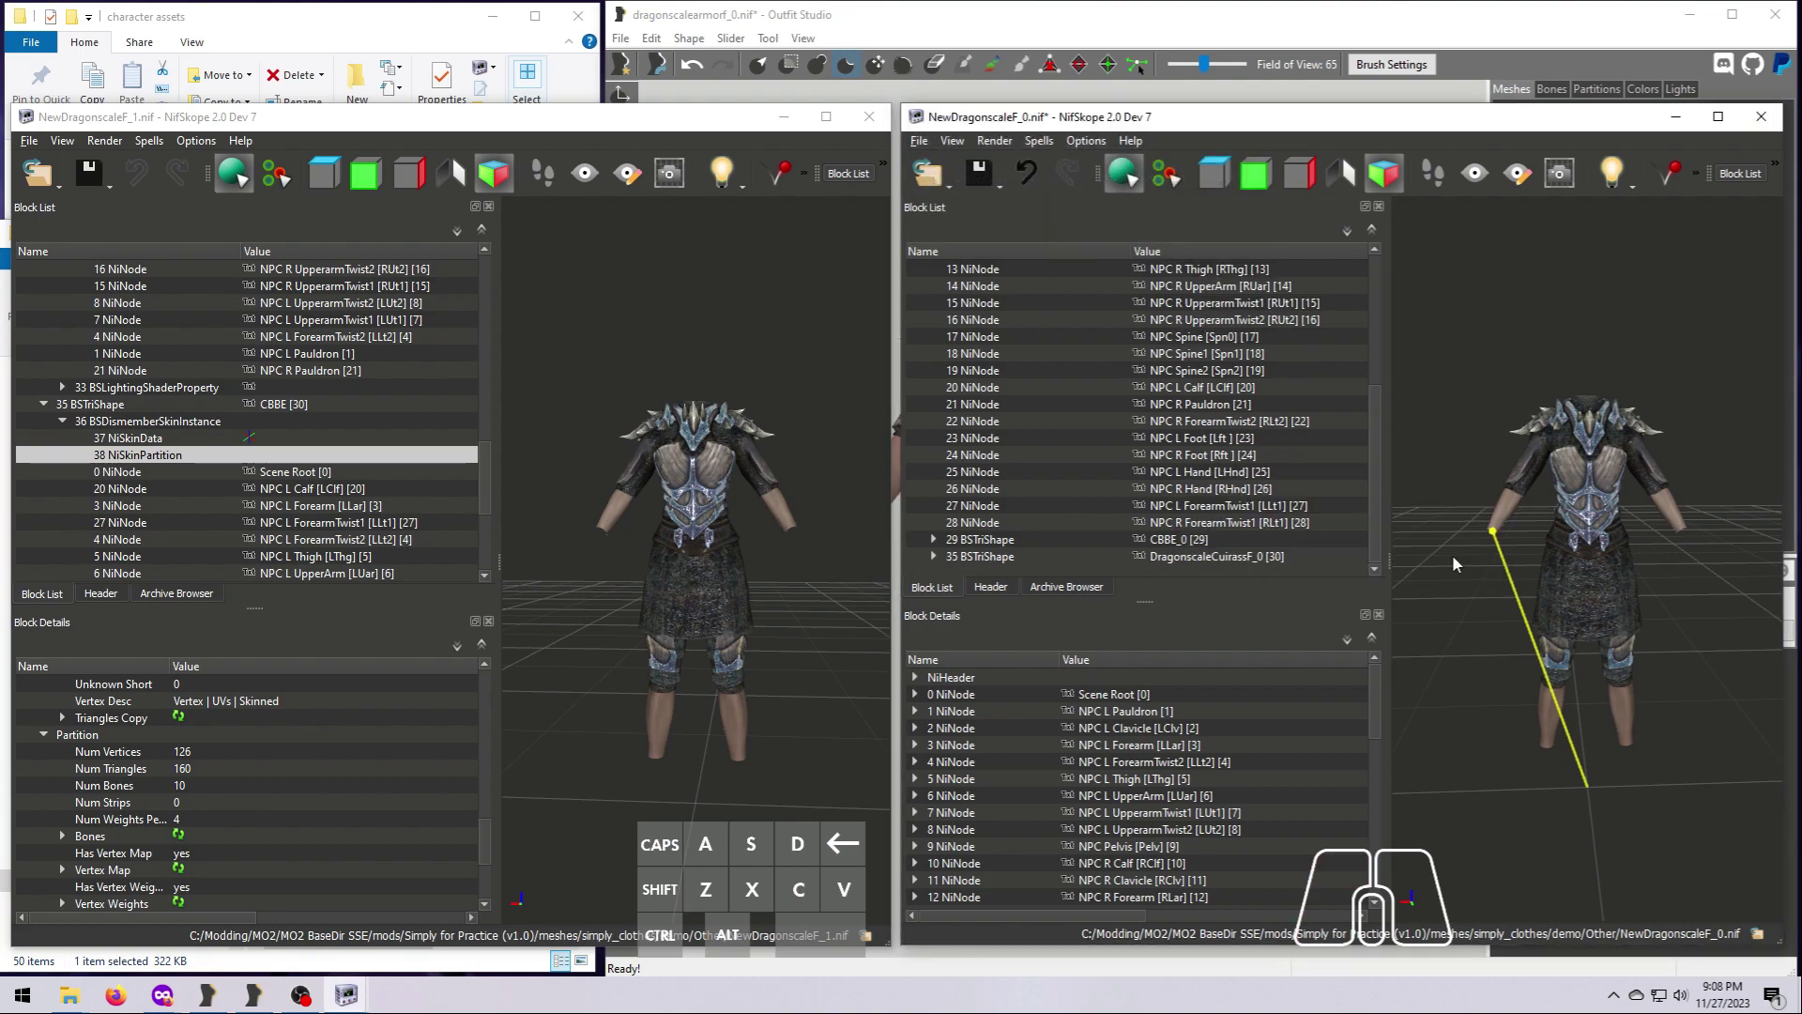
mouse_move(1372, 538)
left_mouse_down()
mouse_move(1374, 356)
mouse_move(1378, 563)
left_mouse_up()
left_click(918, 141)
left_click(948, 297)
Rename the header strings of NewDragonscaleF_1.nif to CBBE_1 and DragonscaleCuirassF_1
left_click(100, 593)
left_click(24, 467)
scroll(188, 422, "down", 10)
left_click(160, 534)
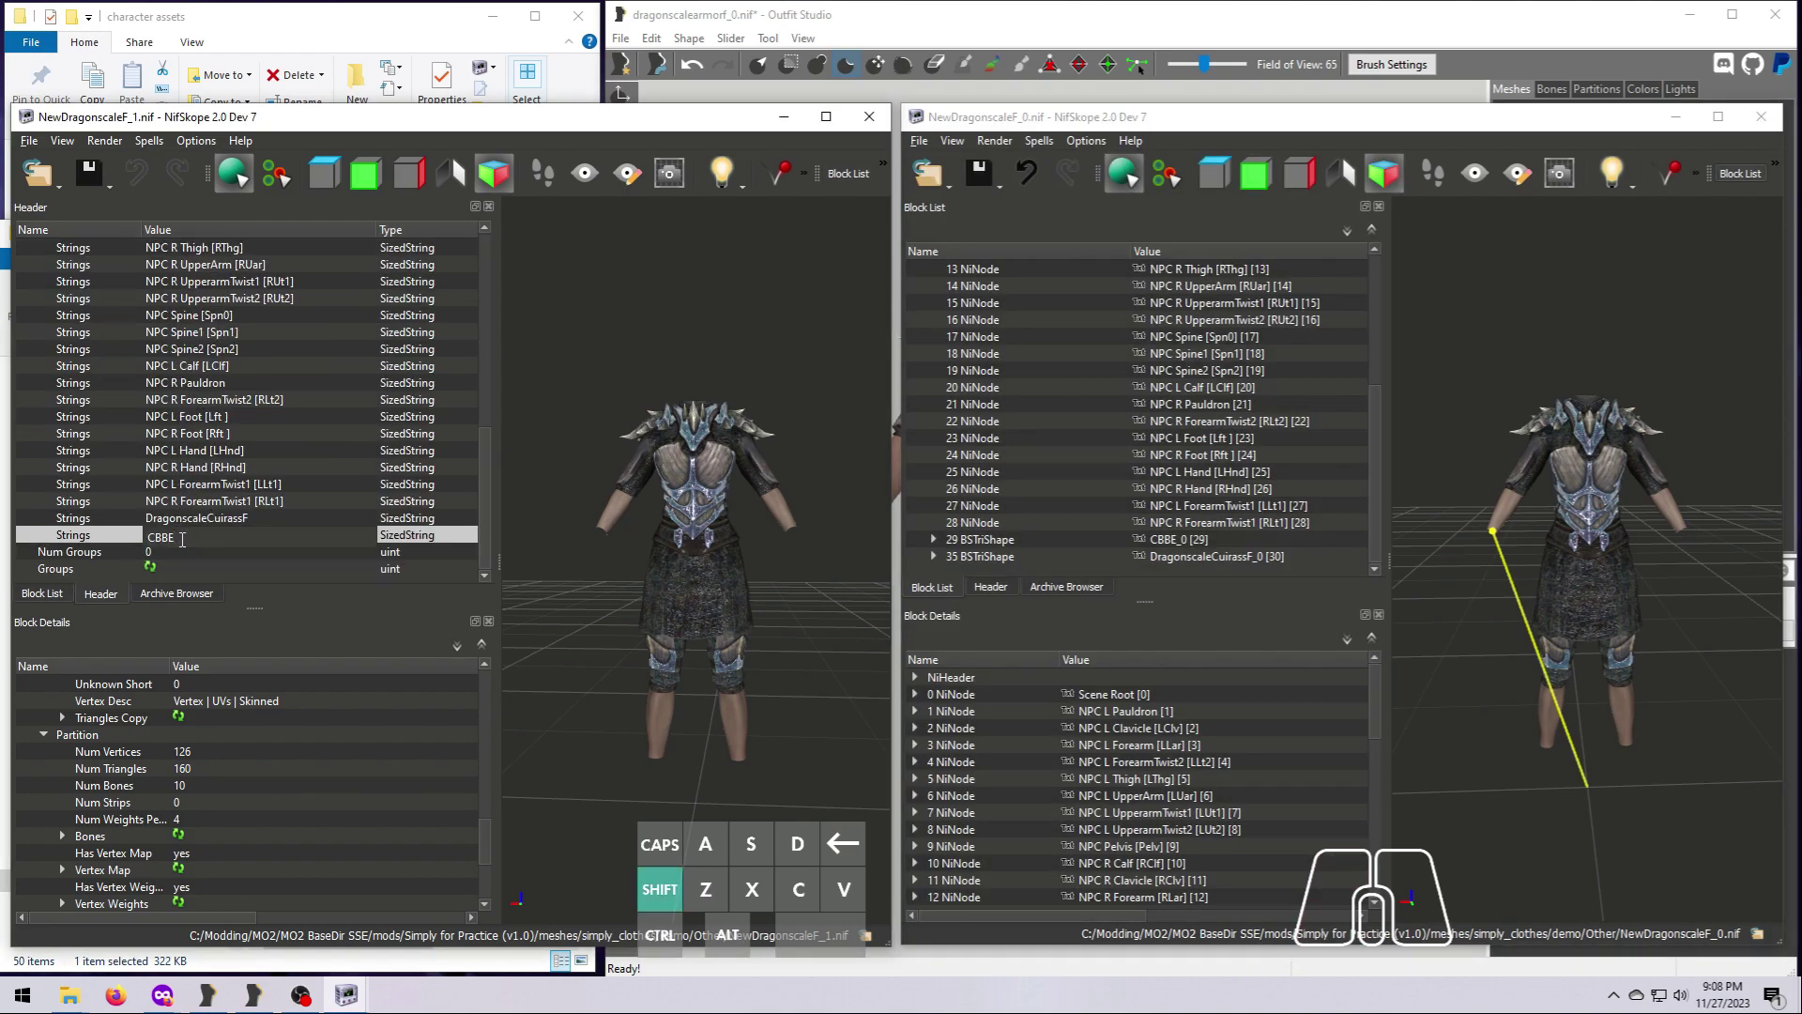
key("shift+Tab")
key("Return")
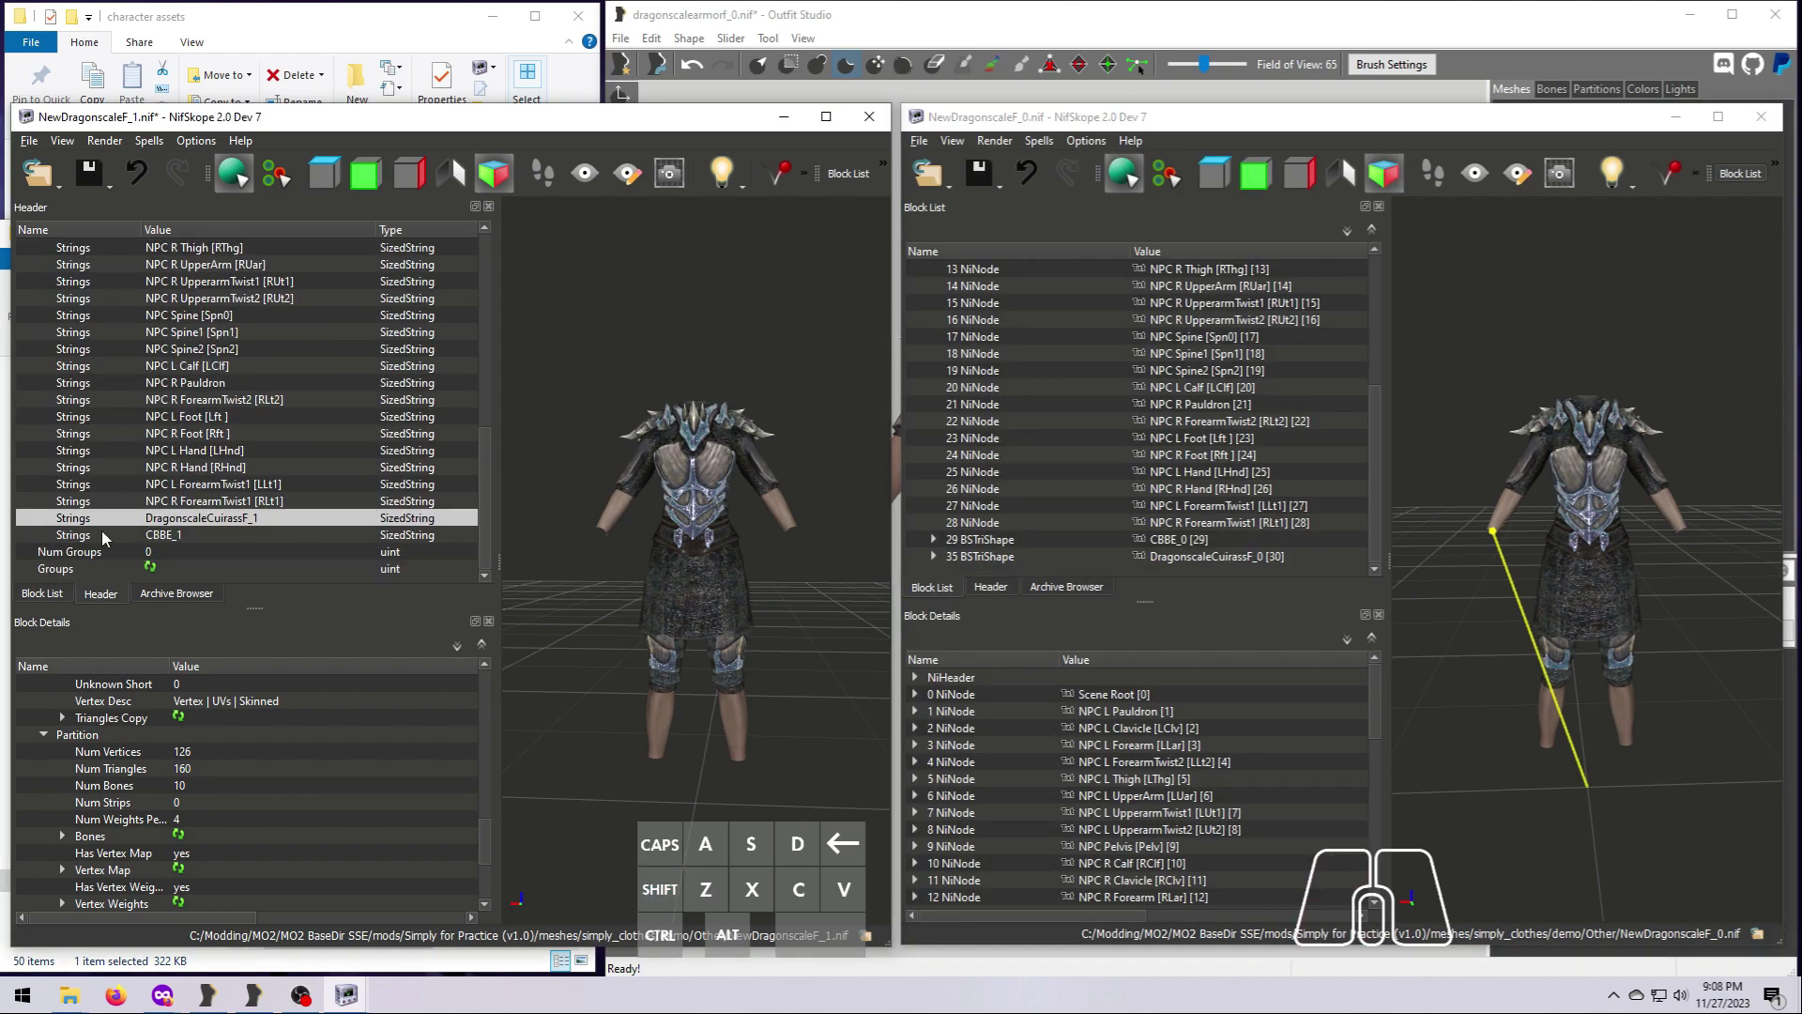
Move DragonscaleCuirassF_1 below CBBE_1 by pasting a copy of its branch onto Scene Root and removing the original
left_click(42, 594)
scroll(71, 510, "up", 5)
scroll(94, 545, "down", 3)
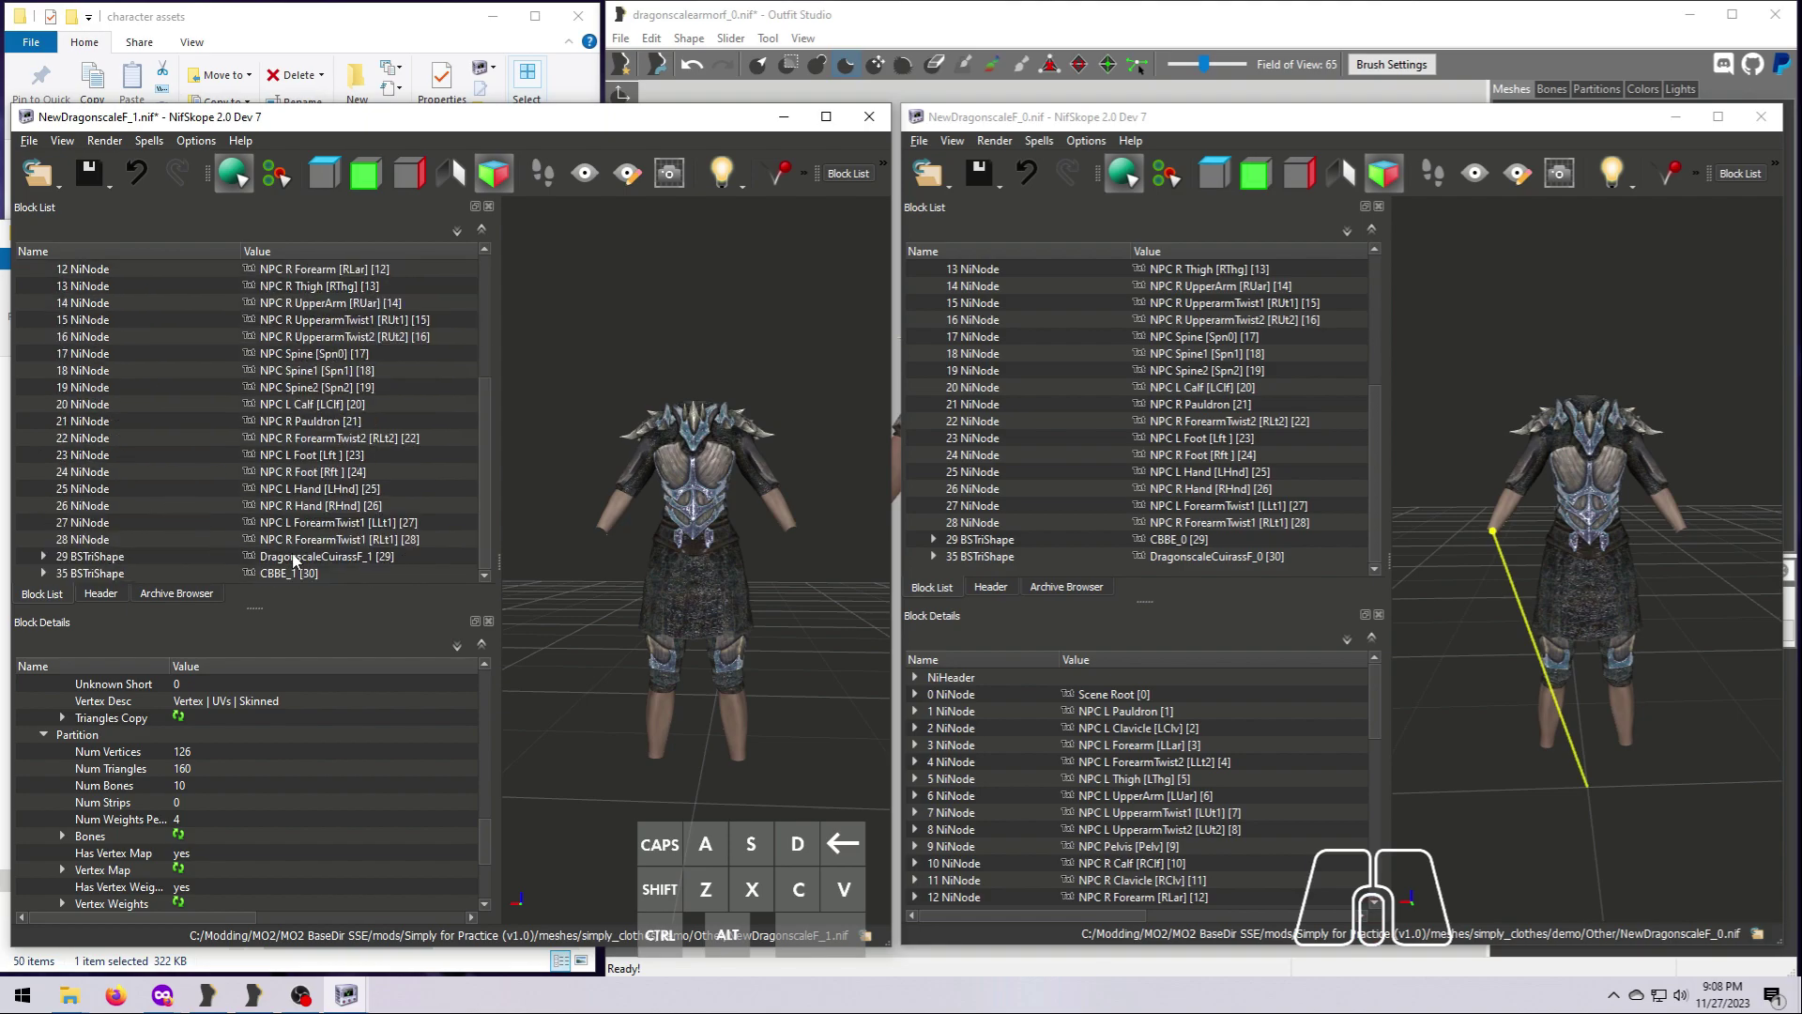
left_click(308, 559)
key("ctrl+c")
scroll(318, 554, "up", 5)
left_click(306, 272)
key("ctrl+v")
left_click(330, 545)
right_click(330, 543)
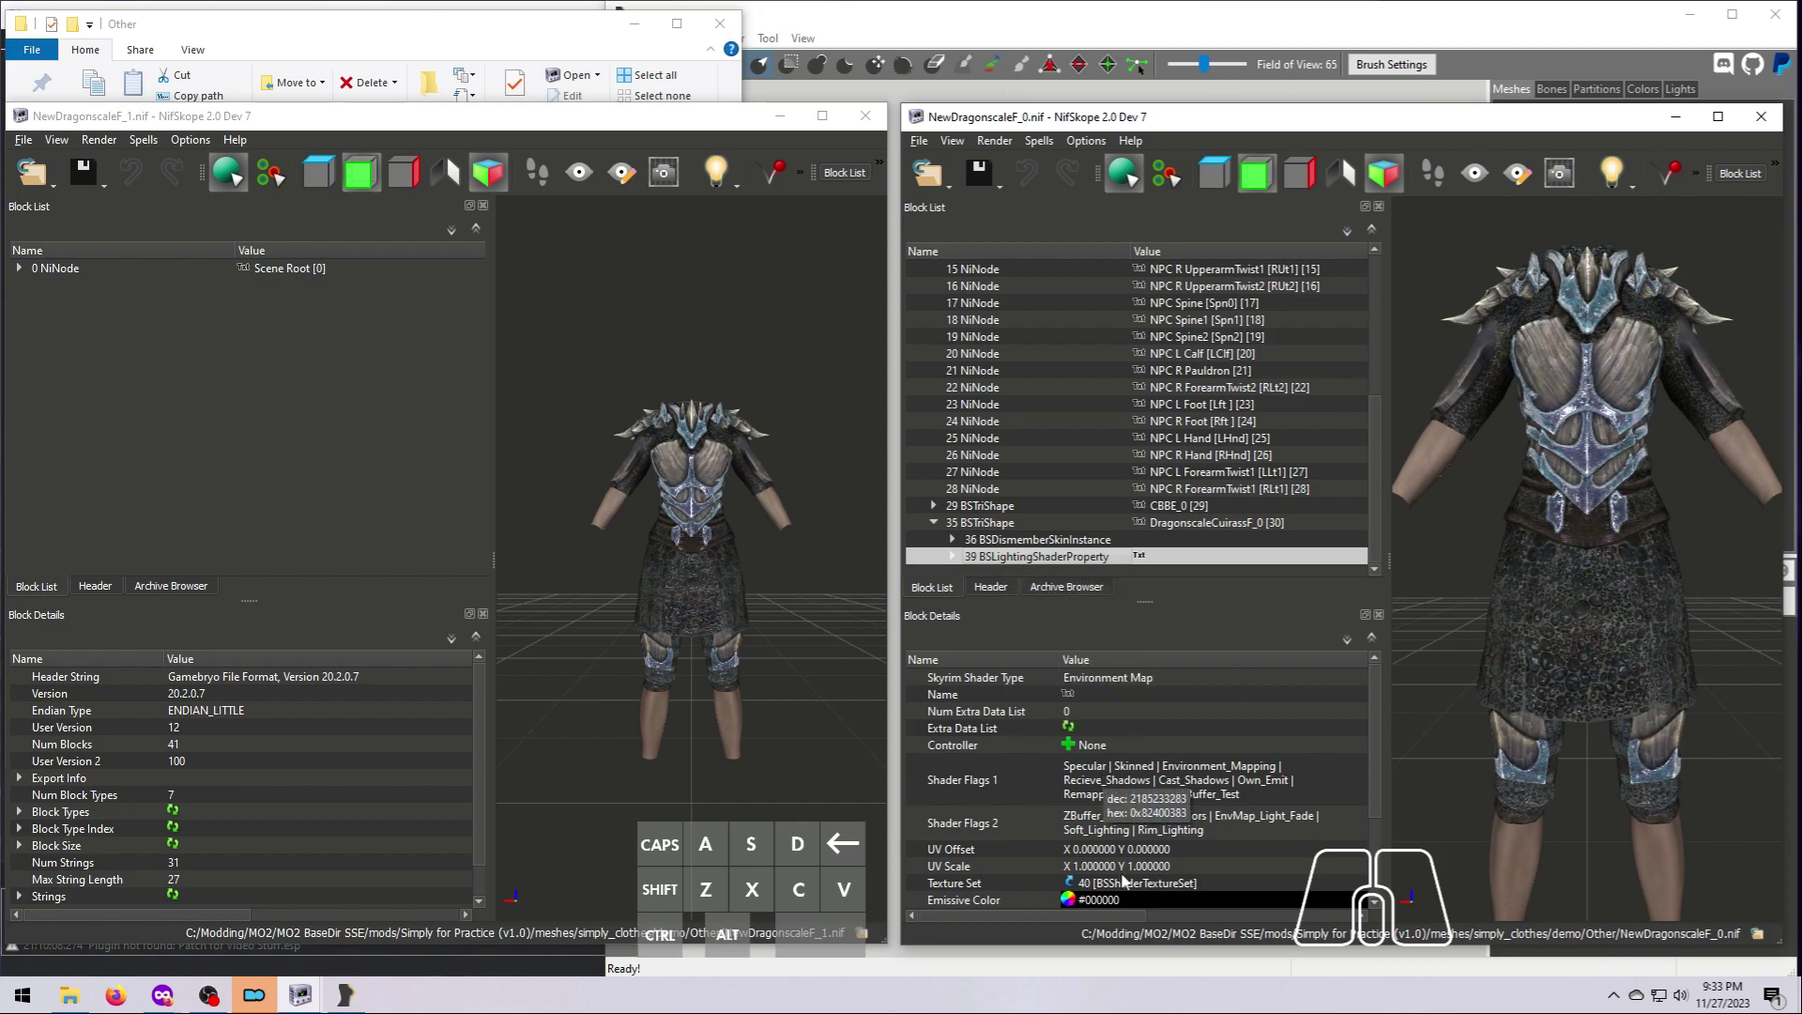
Enable Double_Sided in Shader Flags 2 of the DragonscaleCuirassF_0 lighting shader and check the cuirass from the side
left_click_drag(1548, 469, 1642, 676)
left_click_drag(1662, 516, 1269, 751)
left_click_drag(1137, 917, 1079, 925)
double_click(1346, 822)
left_click(1350, 822)
left_click(730, 906)
left_click(1164, 711)
left_click_drag(1502, 675, 1689, 563)
scroll(1556, 634, "up", 3)
scroll(683, 617, "up", 5)
Enable Double_Sided in Shader Flags 2 of the DragonscaleCuirassF_1 lighting shader and check the model
left_click_drag(684, 617, 595, 427)
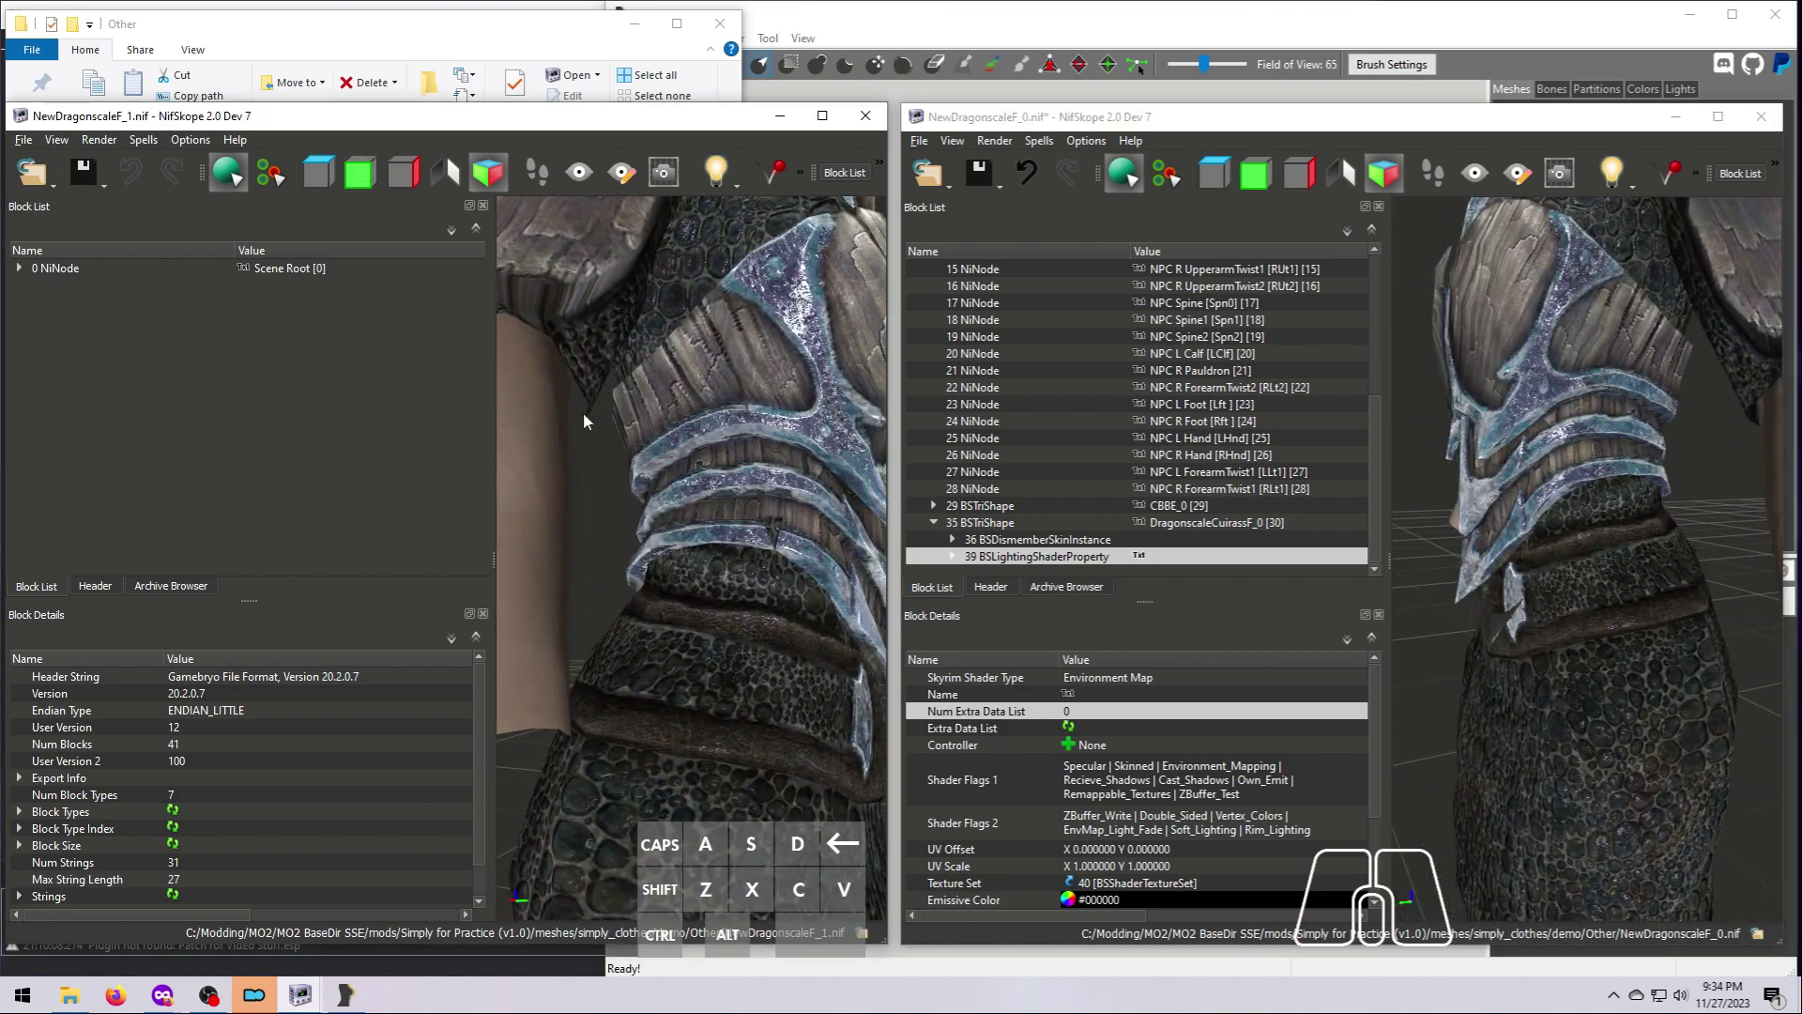
left_click(577, 360)
left_click(83, 555)
left_click_drag(240, 916, 417, 920)
left_click(429, 823)
left_click(431, 822)
left_click(9, 903)
scroll(597, 650, "down", 5)
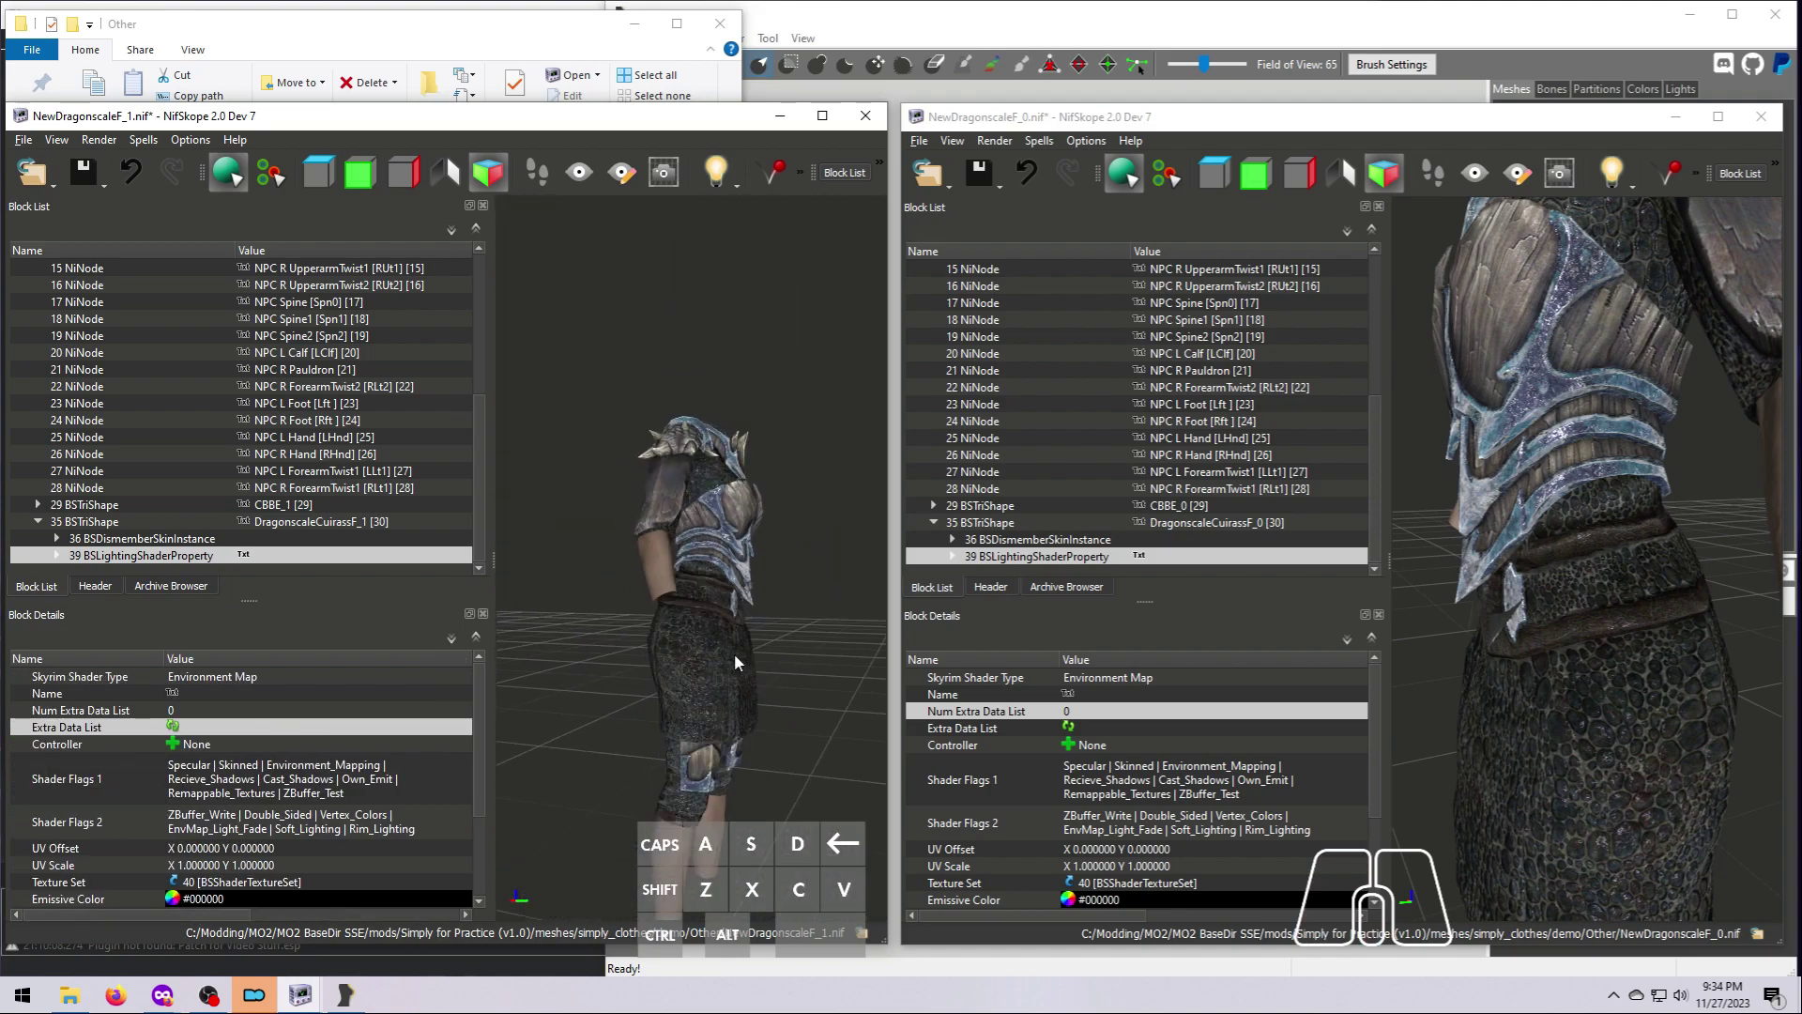
scroll(1640, 668, "down", 5)
Save NewDragonscaleF_0.nif and NewDragonscaleF_1.nif, and close both NifSkope windows
left_click(919, 140)
left_click(24, 140)
left_click(79, 306)
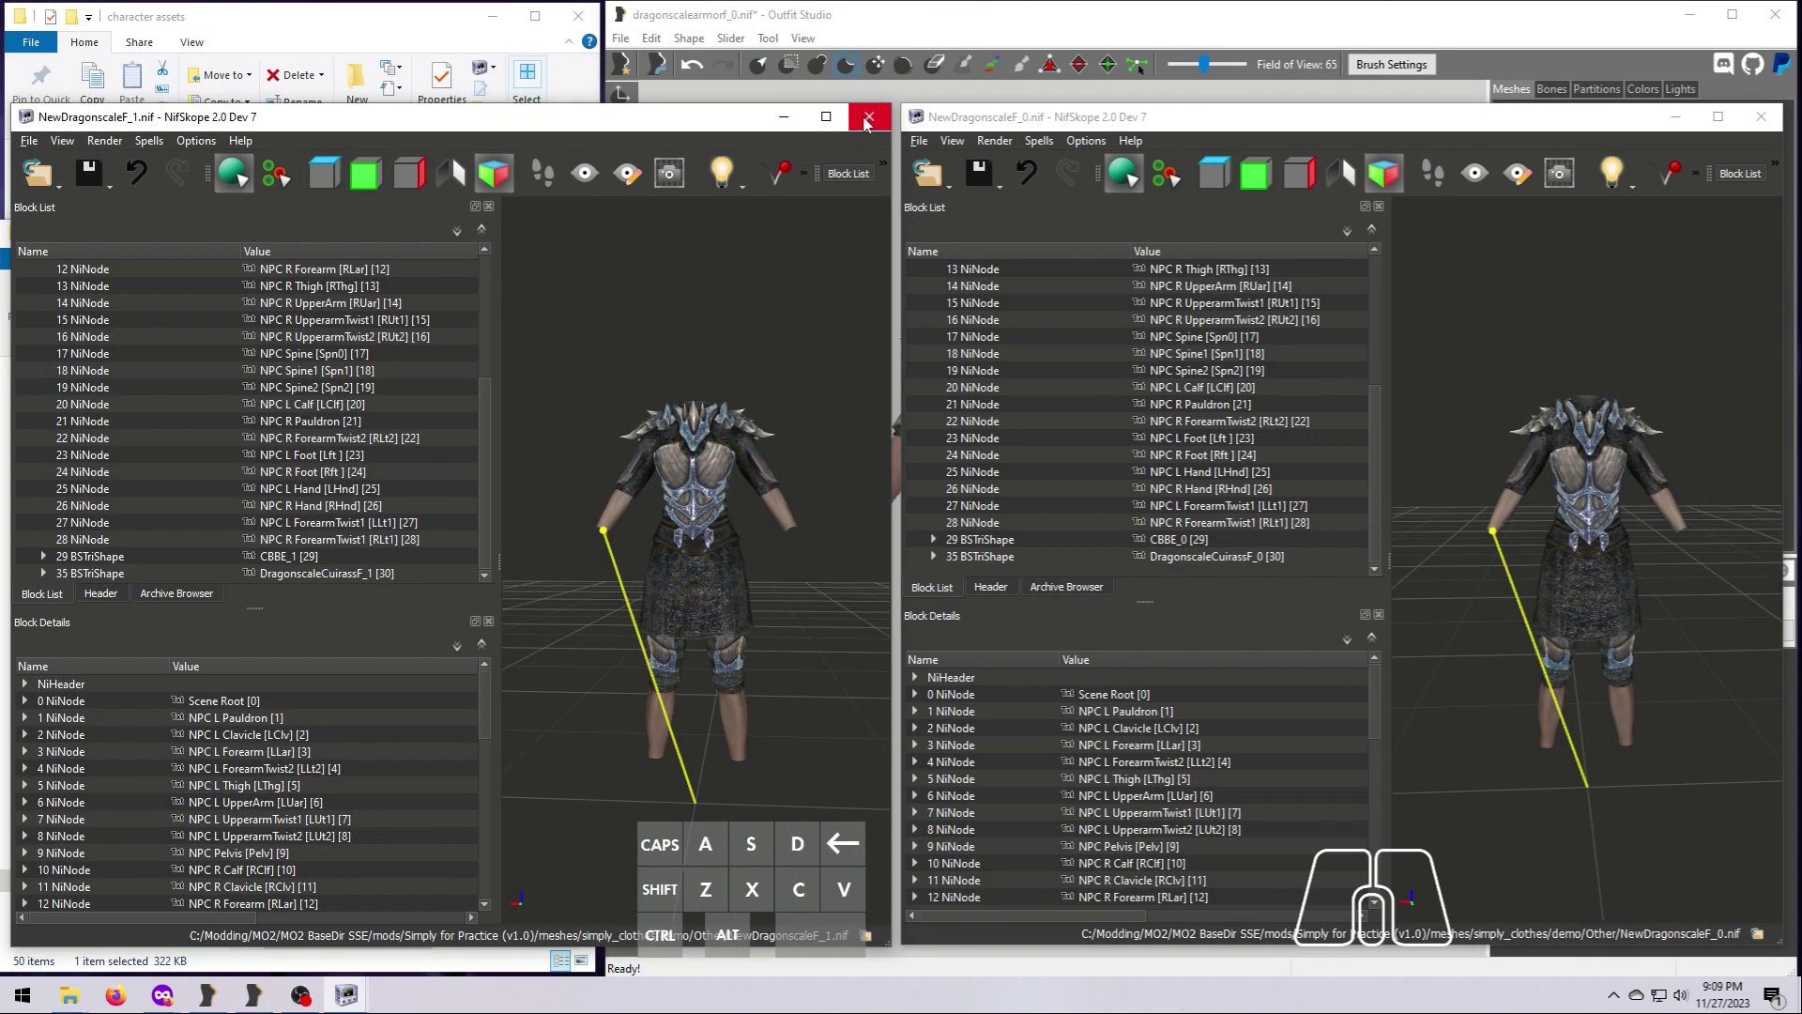
left_click(866, 115)
left_click(1760, 116)
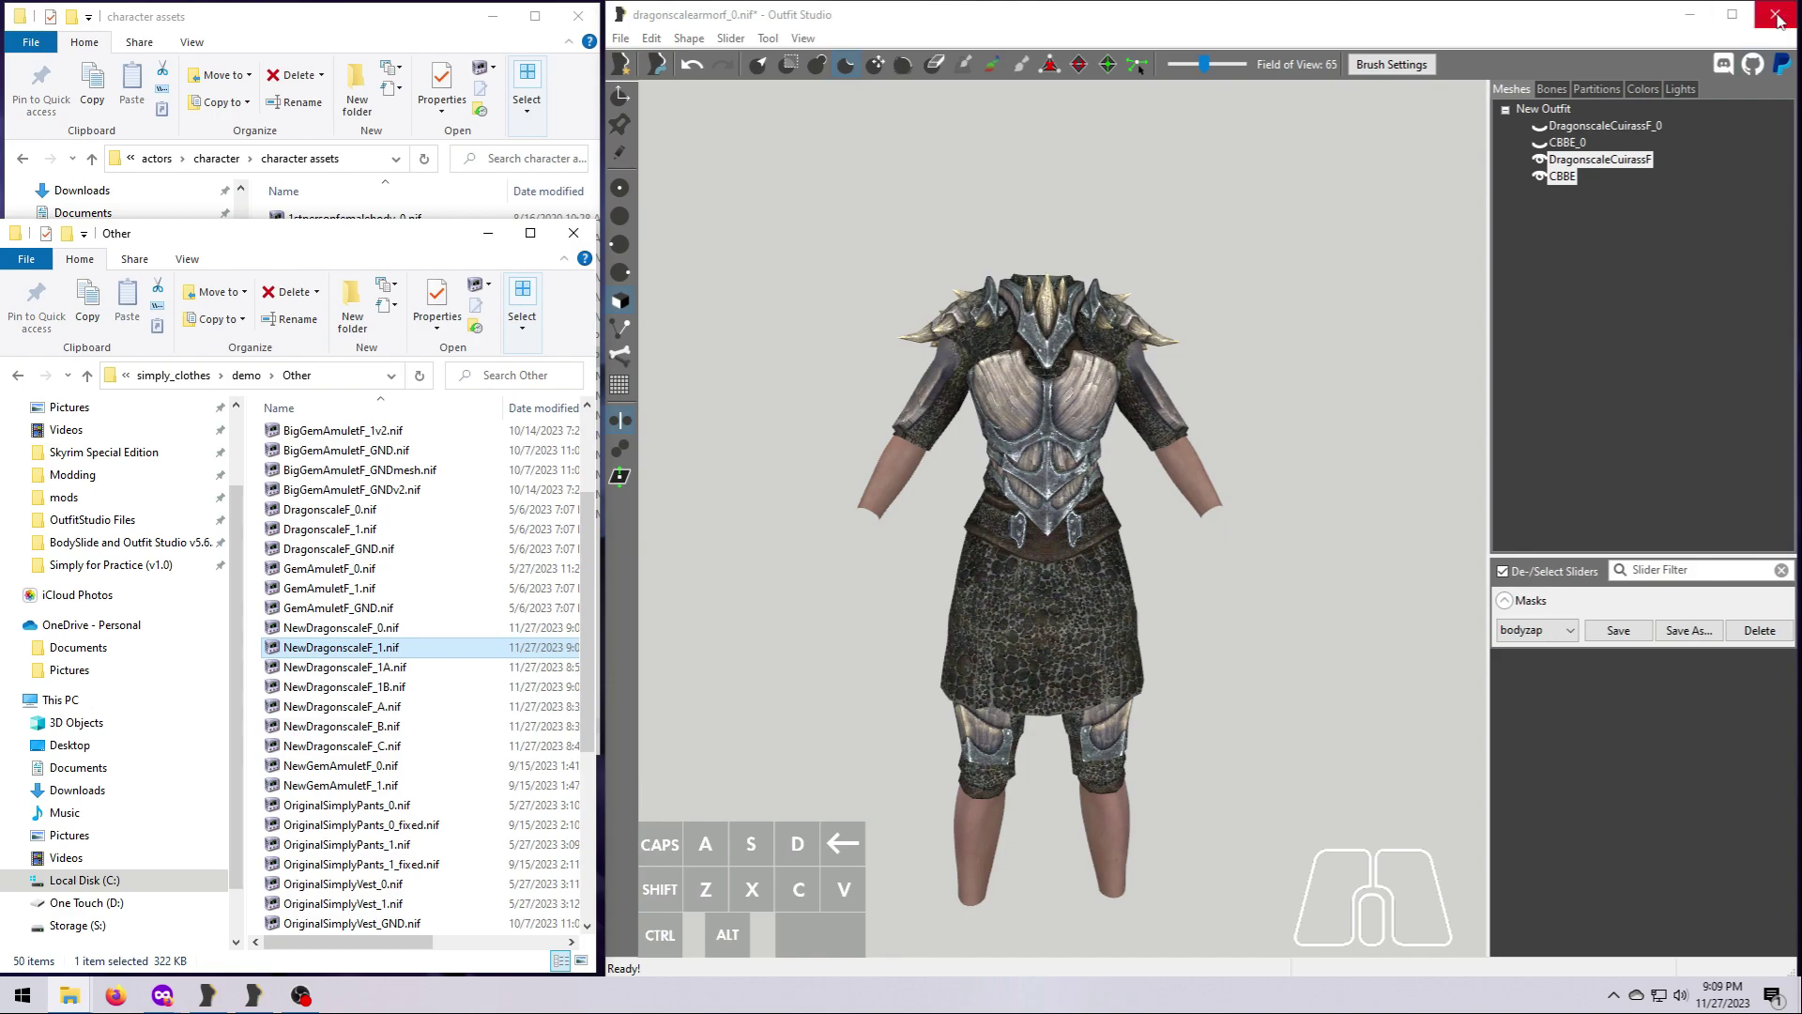
Close Outfit Studio and the character assets folder window, keeping the Other folder window open
left_click(1301, 498)
left_click(578, 16)
left_click_drag(366, 234, 371, 25)
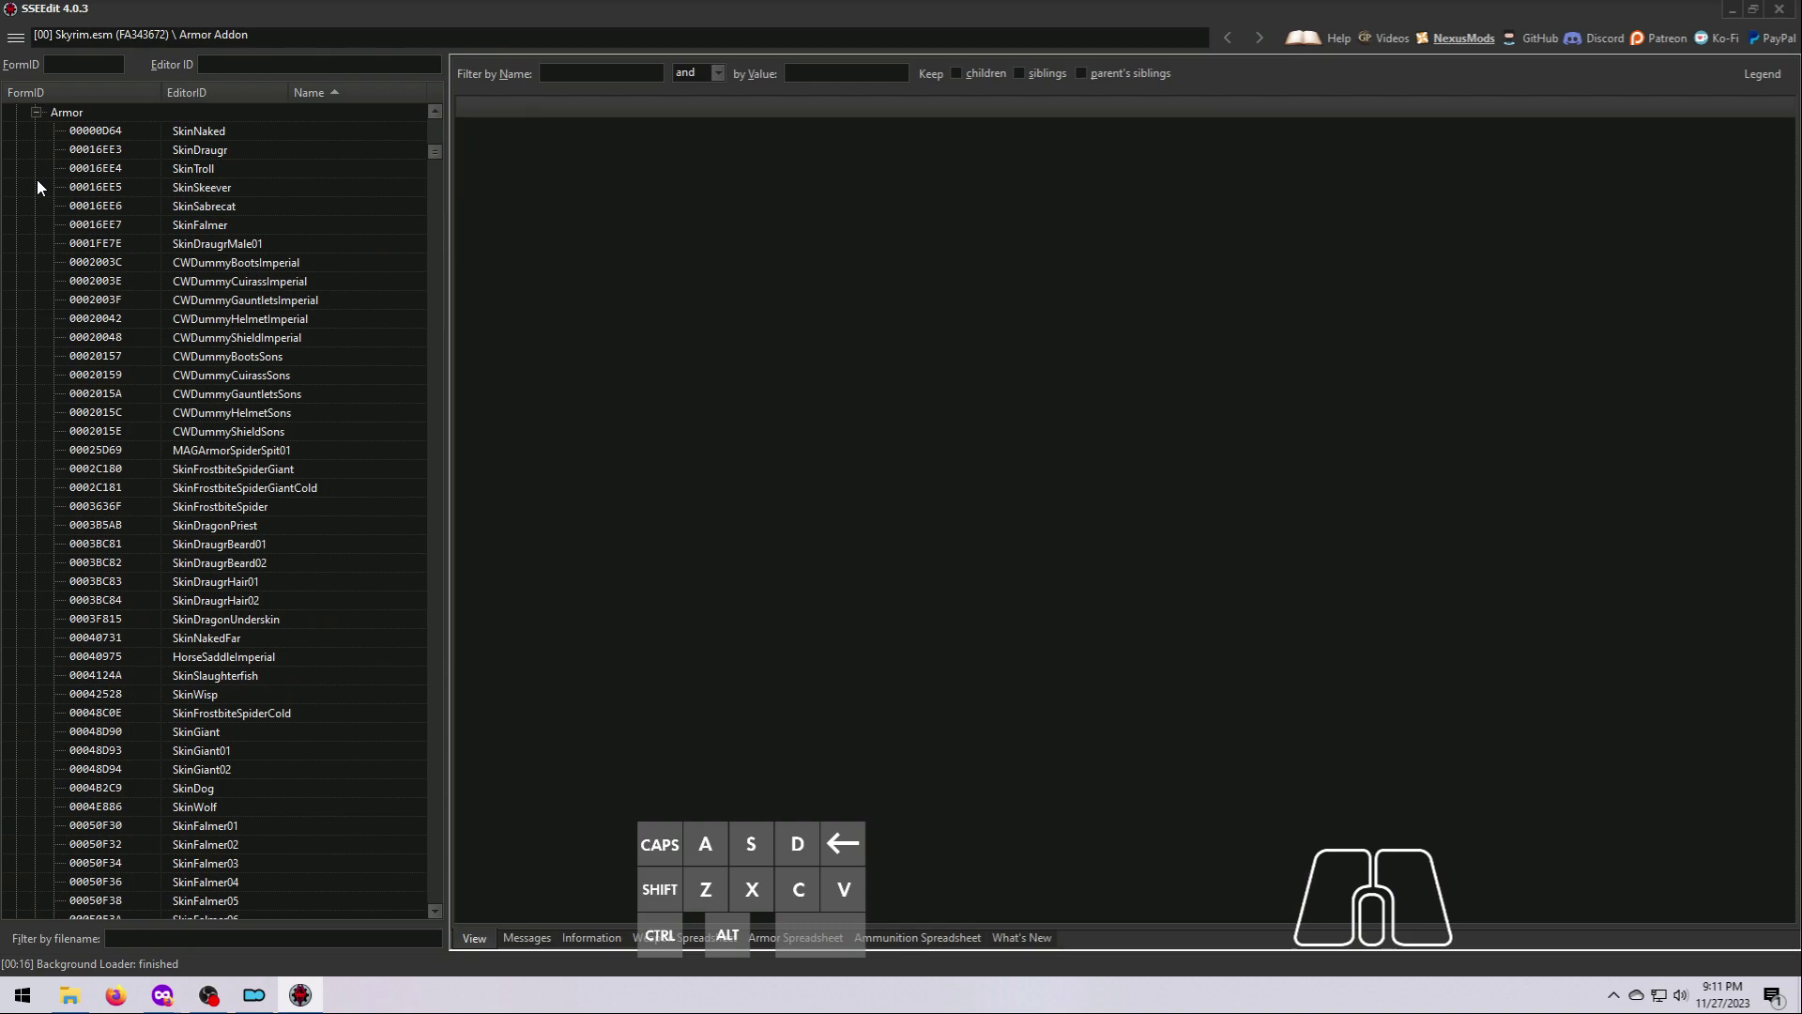
In SSEEdit, copy the Dragonscale Armor record from Skyrim.esm as a new record named MomNewDragonscaleCuirass into Simply for Practice.esp
scroll(334, 580, "down", 18)
left_click_drag(447, 486, 552, 479)
scroll(412, 591, "down", 20)
left_click_drag(542, 200, 560, 292)
scroll(437, 780, "down", 14)
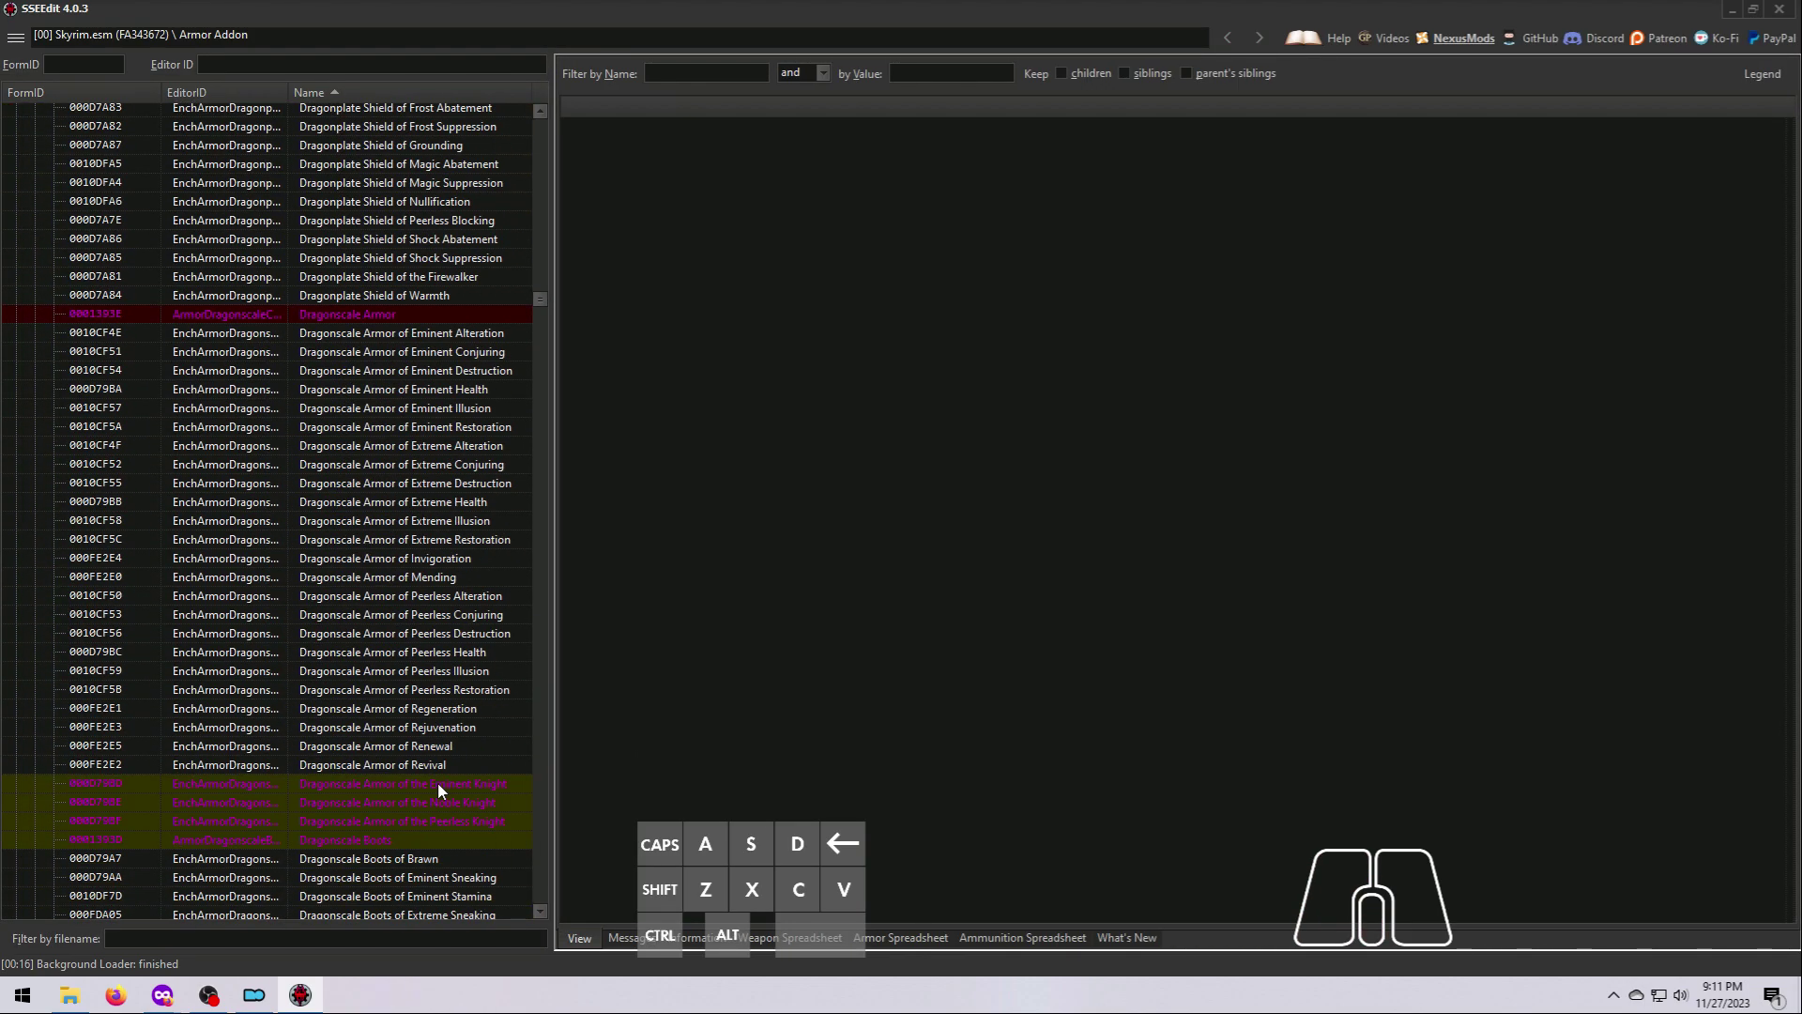
left_click(358, 316)
right_click(358, 315)
left_click(446, 738)
left_click(742, 717)
left_click_drag(939, 482, 982, 482)
type("Helmet")
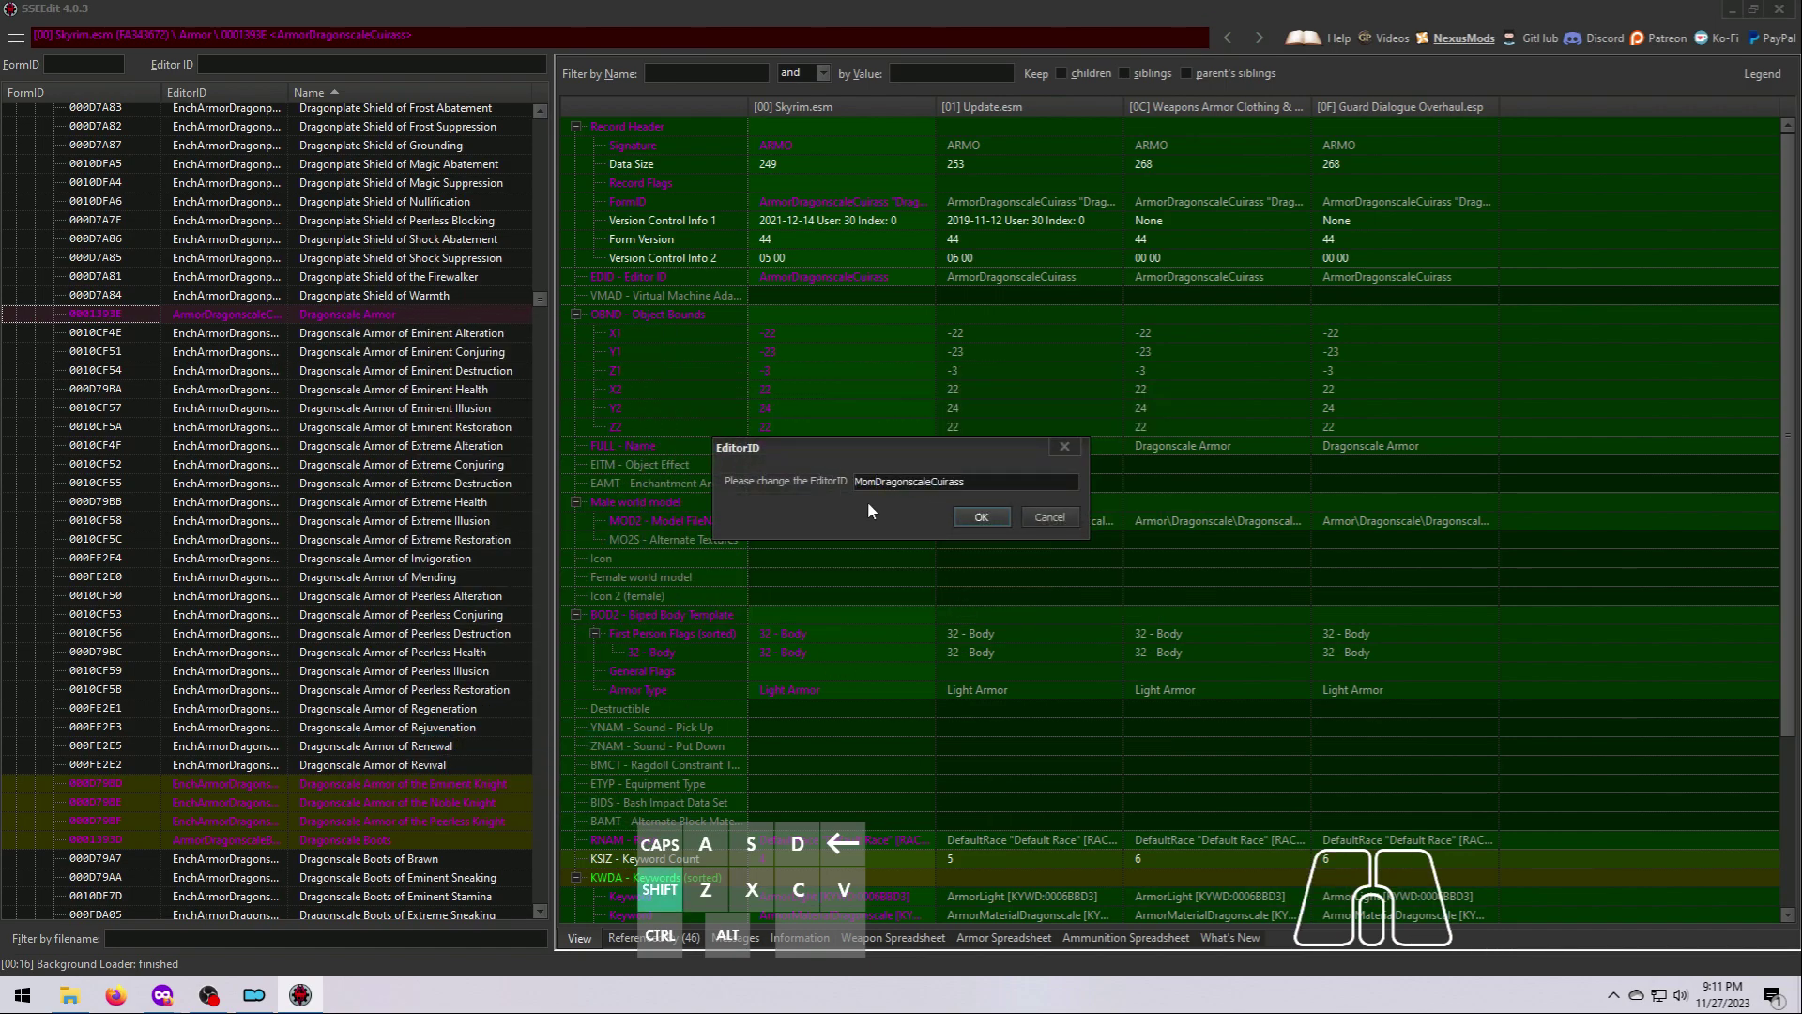
key("Return")
left_click(483, 657)
left_click(1220, 800)
Follow the armor's armature reference and copy the DragonscaleCuirass armor addon into Simply for Practice.esp as MomNewDragonscaleCuirassAA
left_click(1352, 826)
left_click(1351, 831, "ctrl")
scroll(253, 751, "down", 3)
right_click(244, 741)
left_click(434, 651)
left_click(855, 481)
type("MomNew")
type("AA")
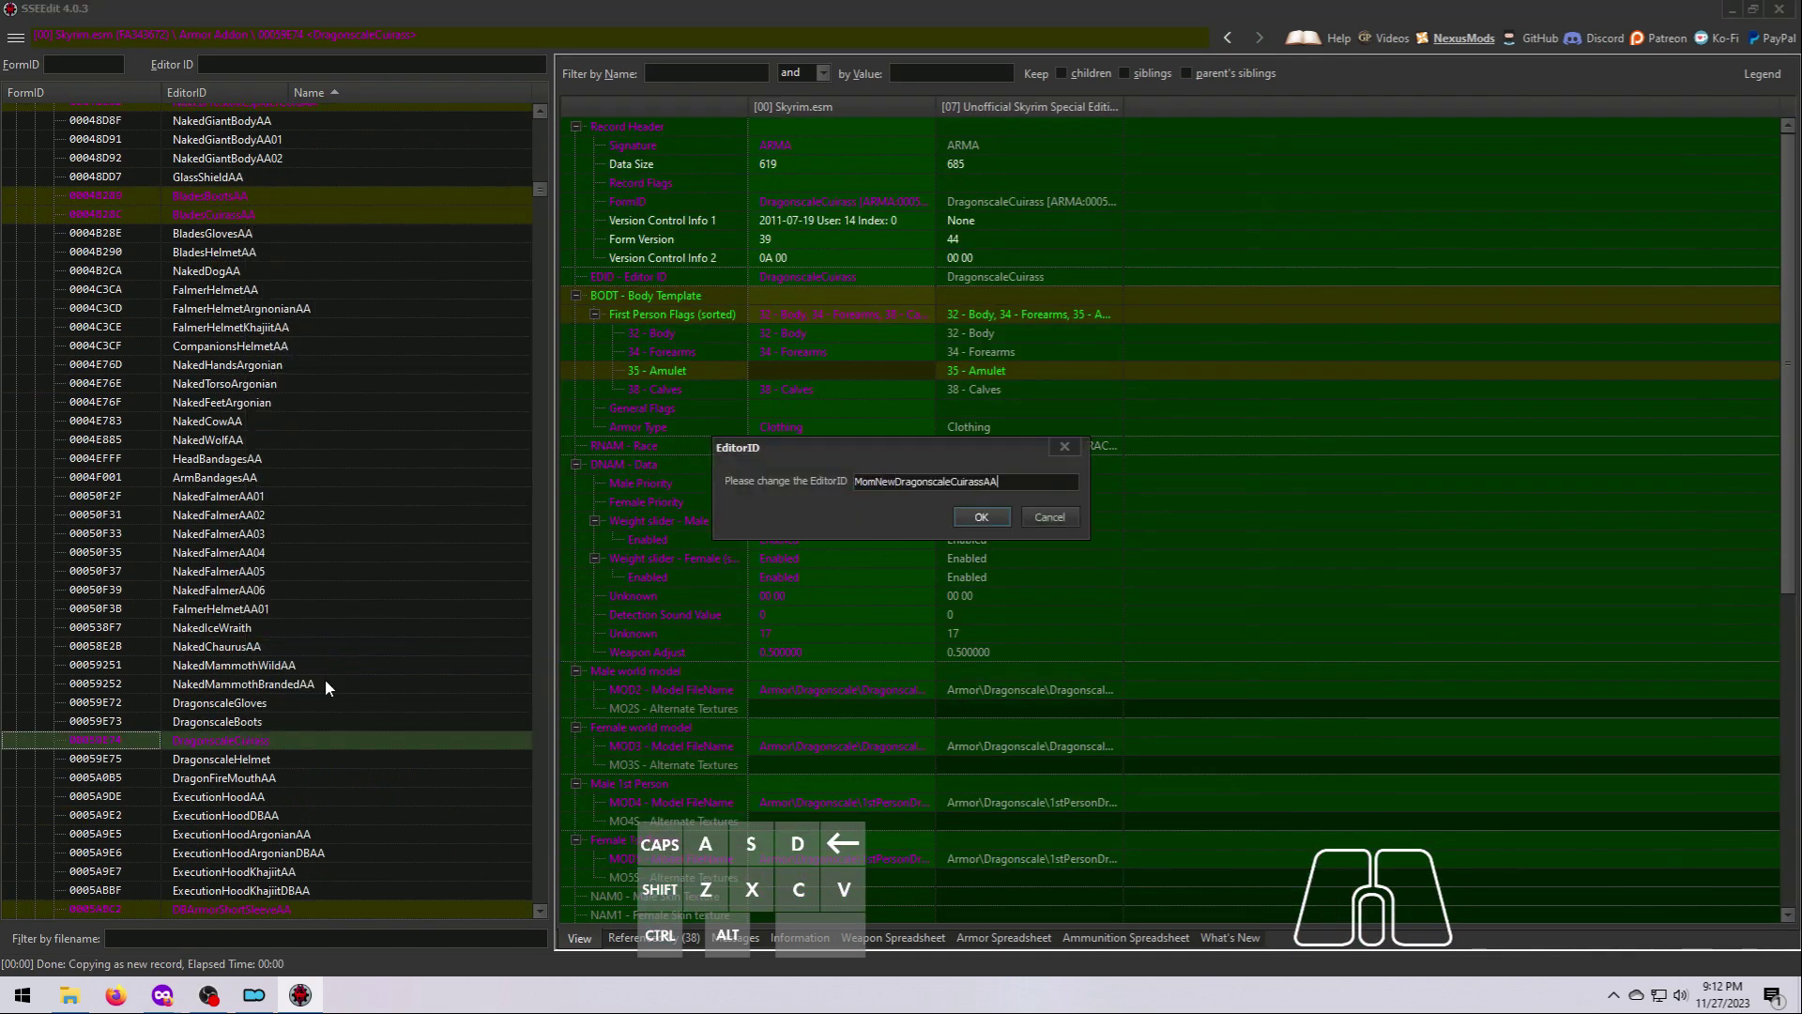
left_click(981, 516)
left_click(1220, 801)
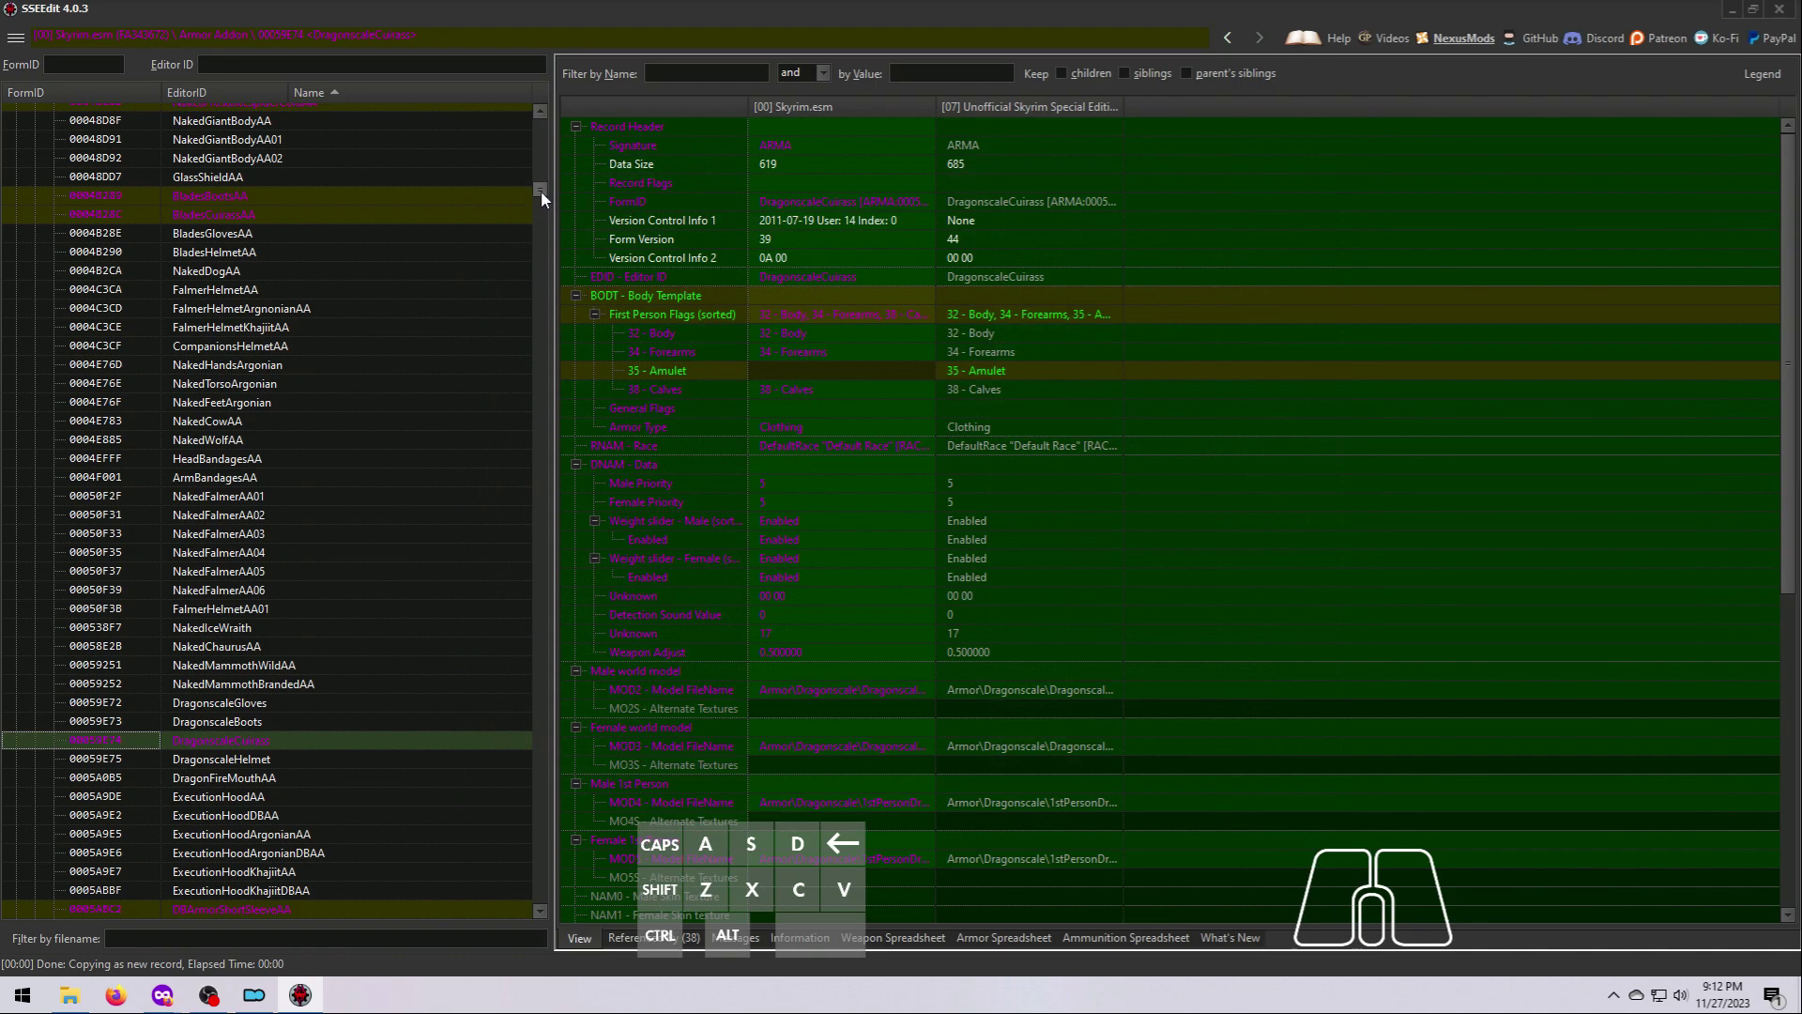
Sort the records by FormID, expand Armor Addon and Armor in Simply for Practice.esp, and open MomNewDragonscaleCuirassAA
scroll(542, 198, "up", 3)
left_click(56, 92)
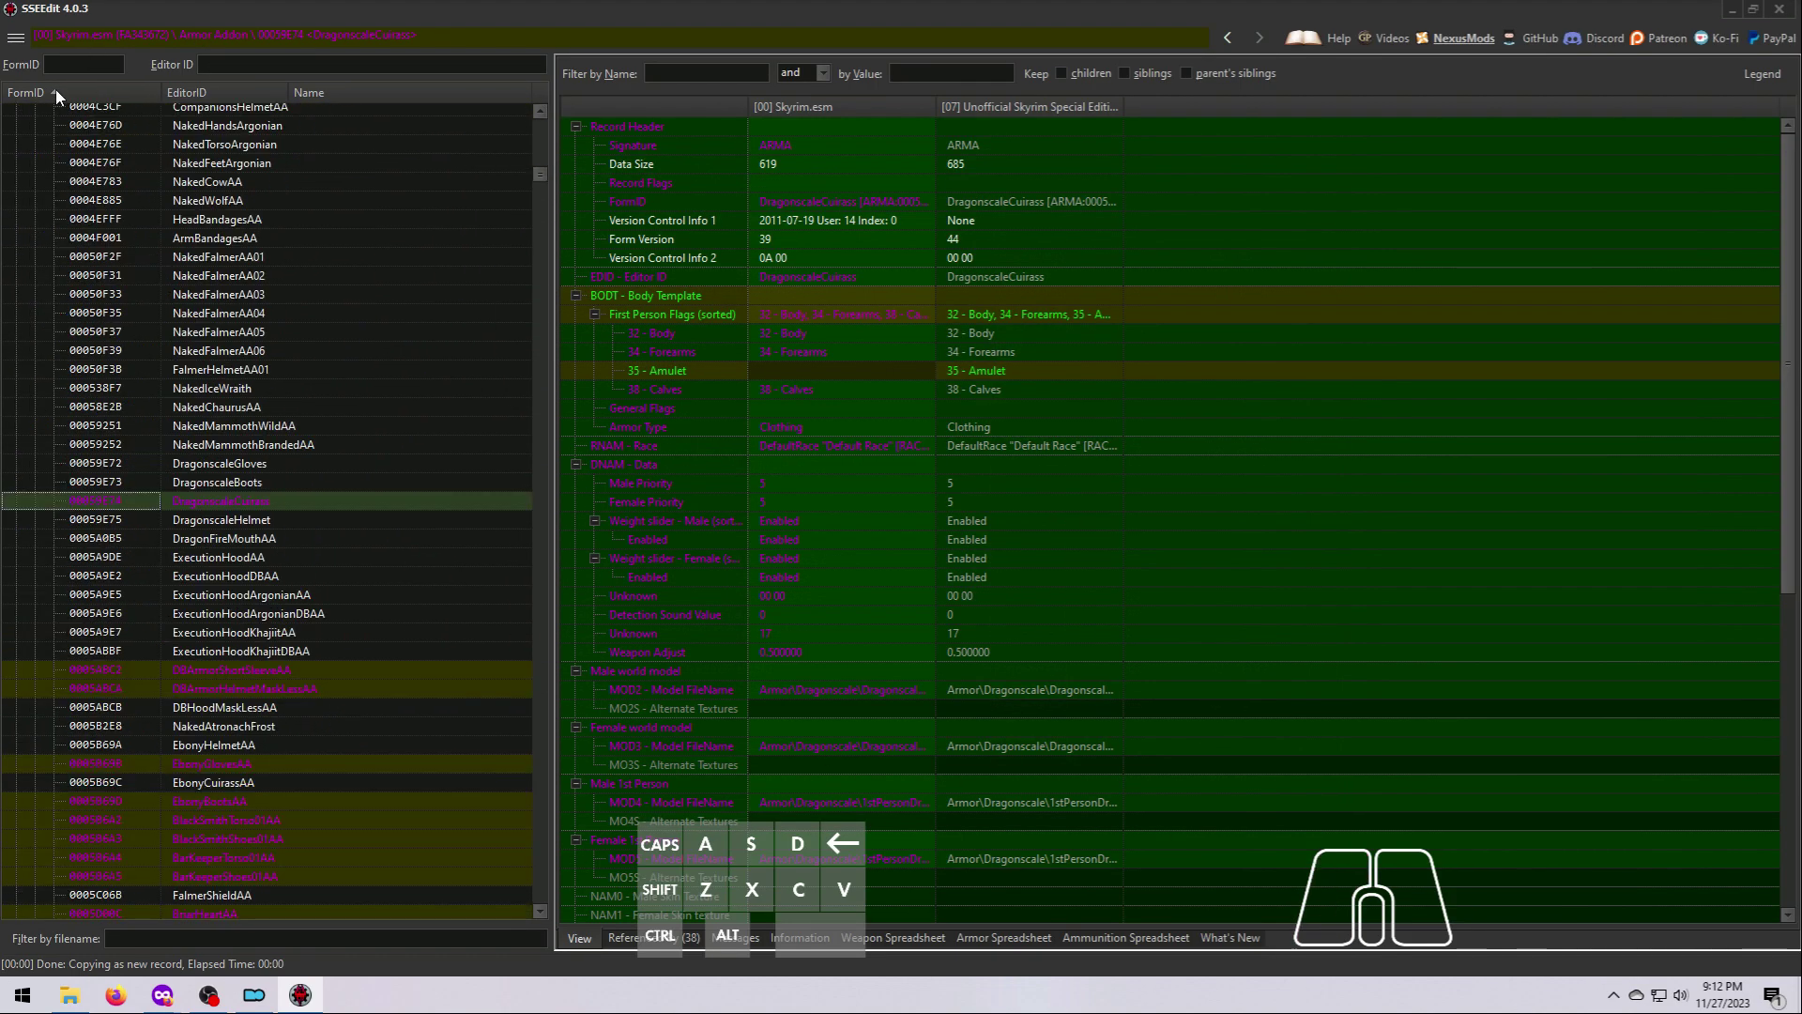
left_click(17, 132)
left_click_drag(538, 296, 469, 937)
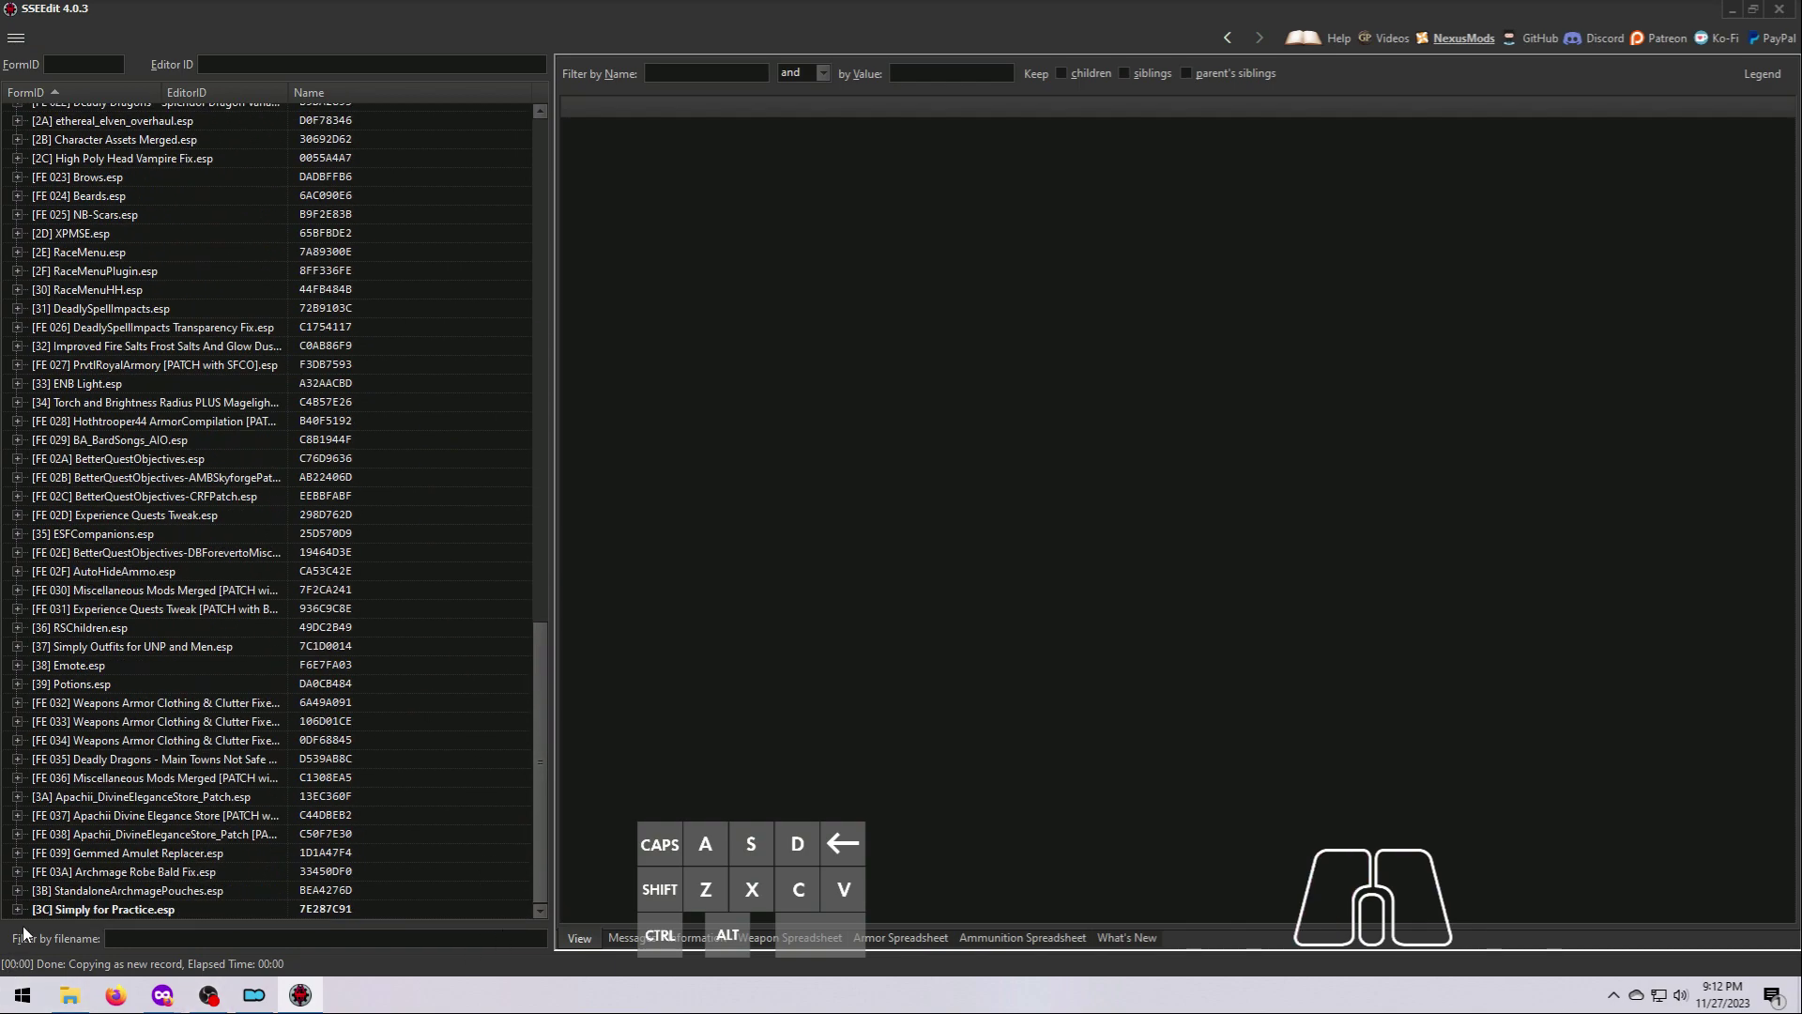
left_click(17, 909)
left_click(36, 853)
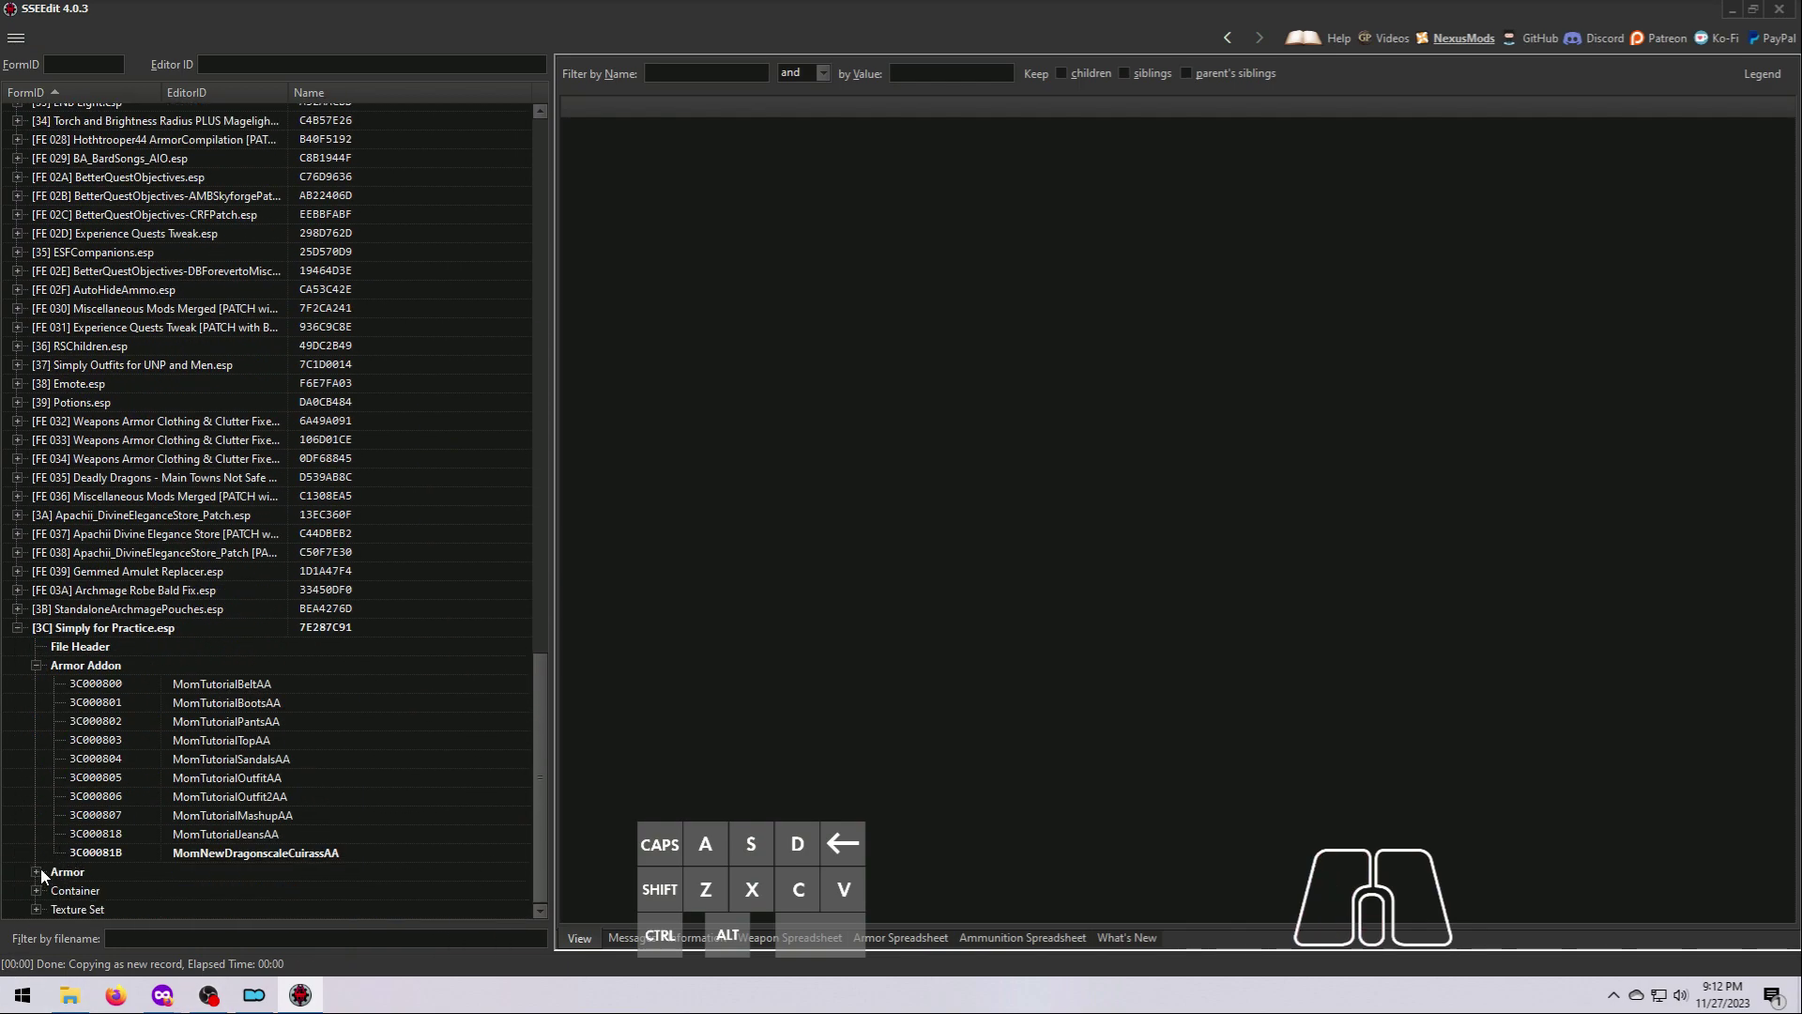
left_click(37, 872)
left_click(104, 664)
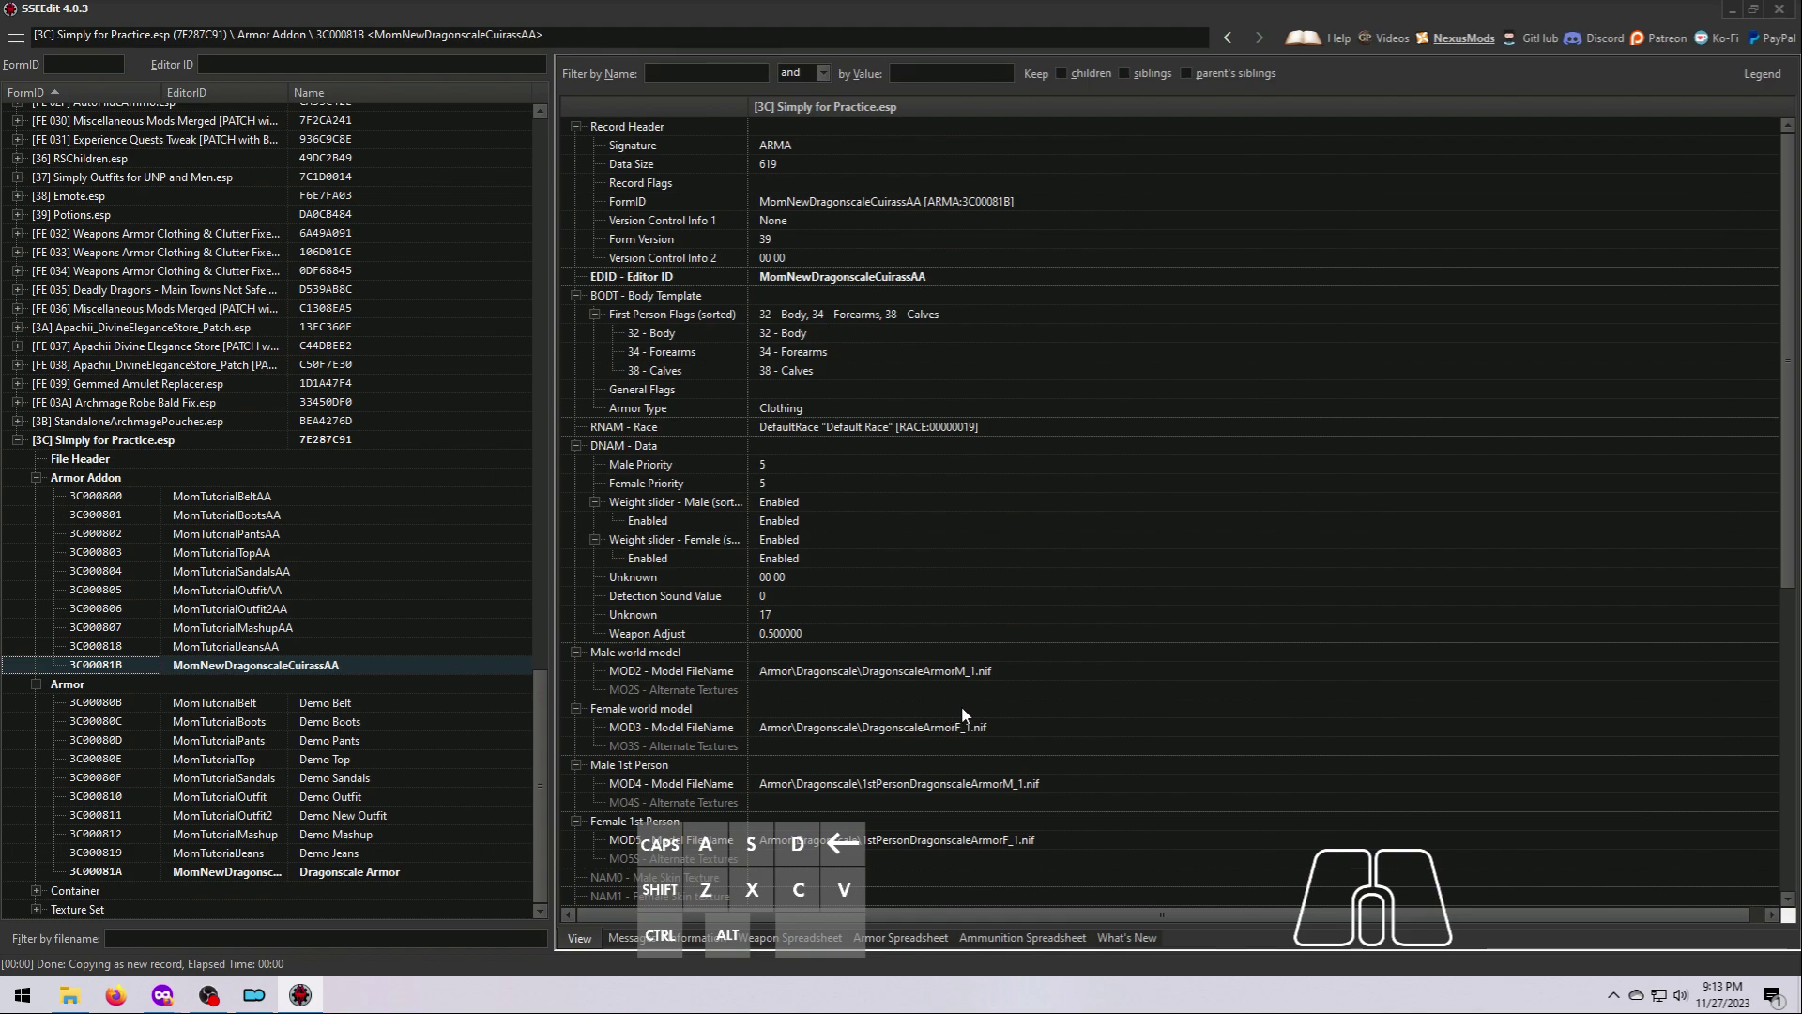
Bring up the Other folder window and restore SSEEdit to a smaller window beside it, keeping the NIF file names in view
scroll(963, 715, "down", 2)
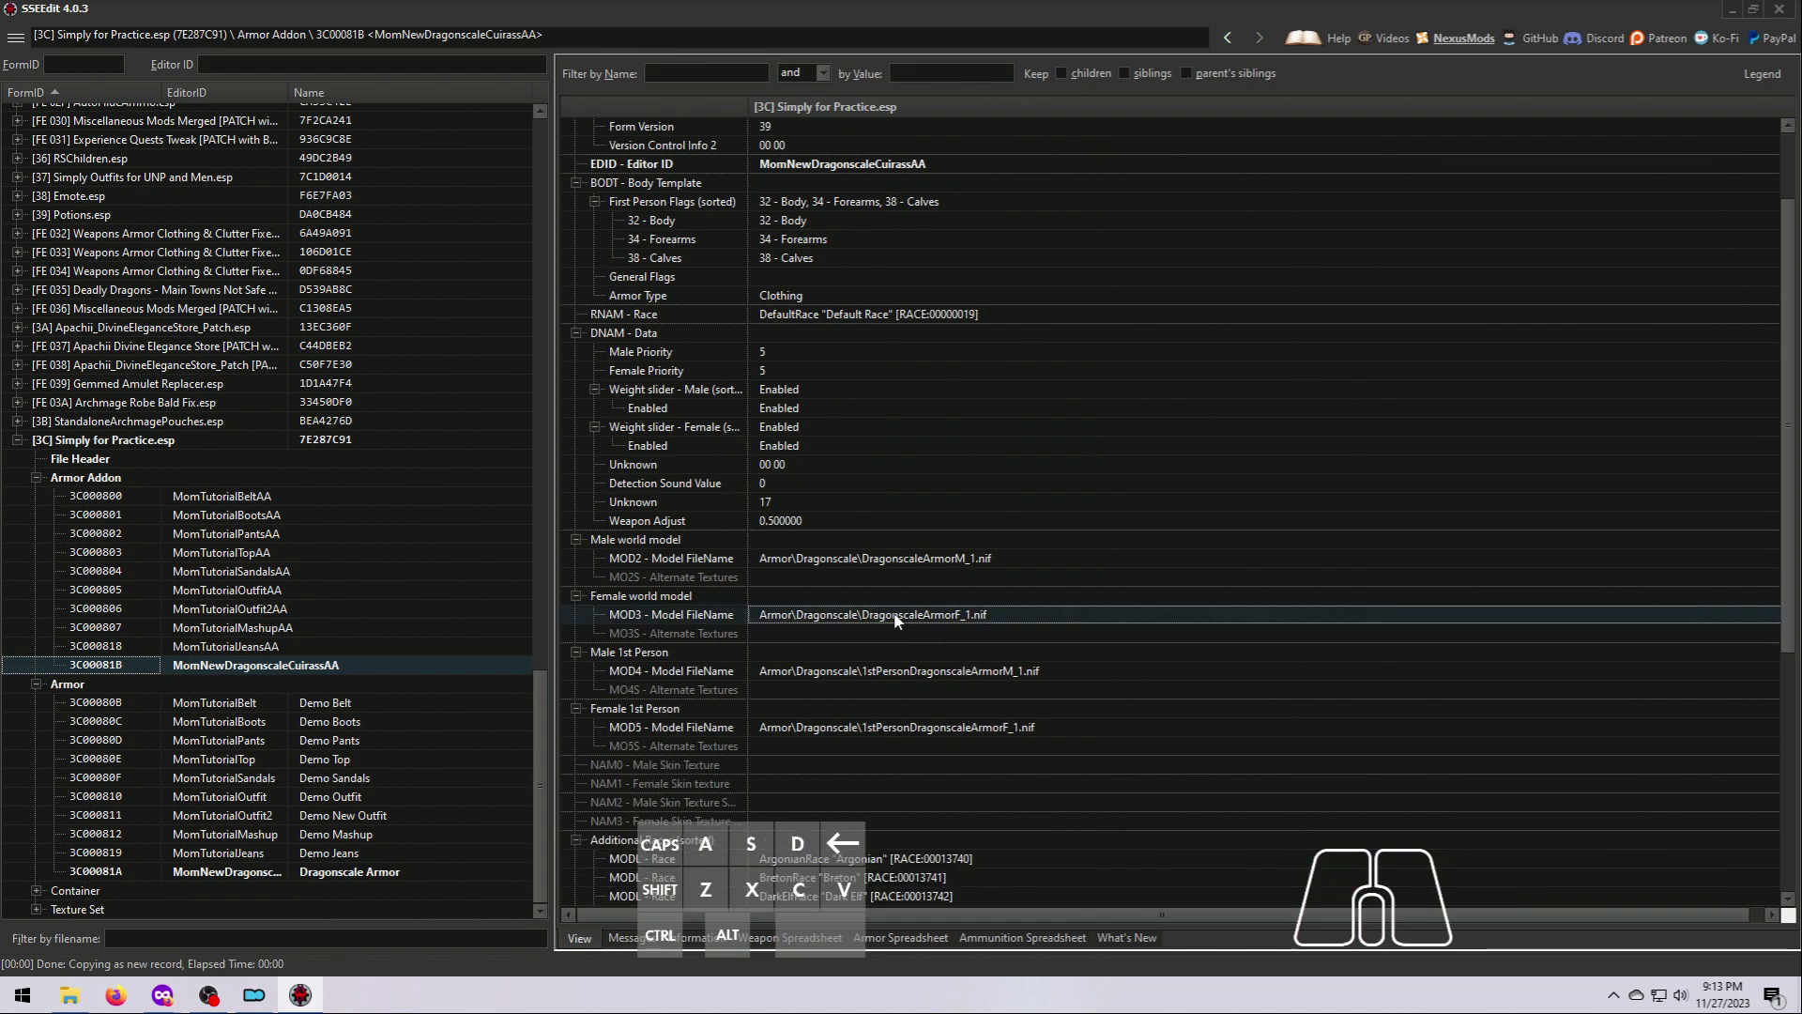
left_click(70, 995)
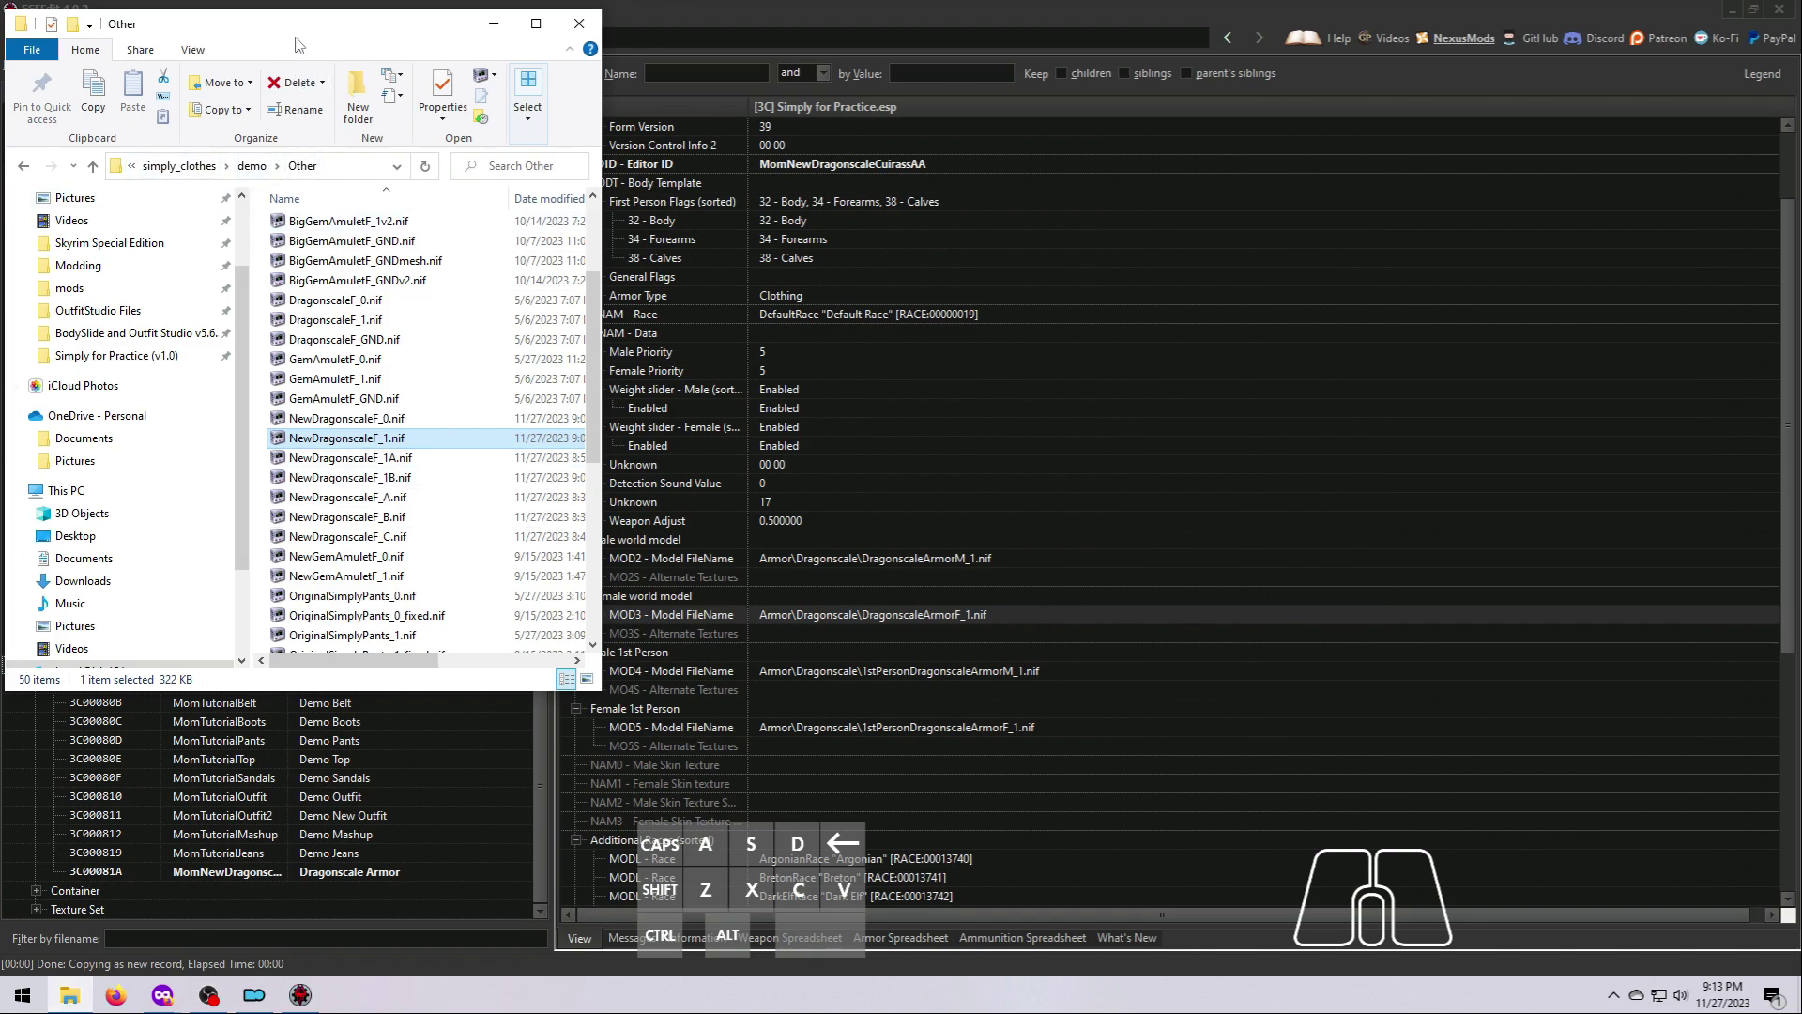
double_click(1360, 11)
left_click_drag(1440, 664, 1498, 966)
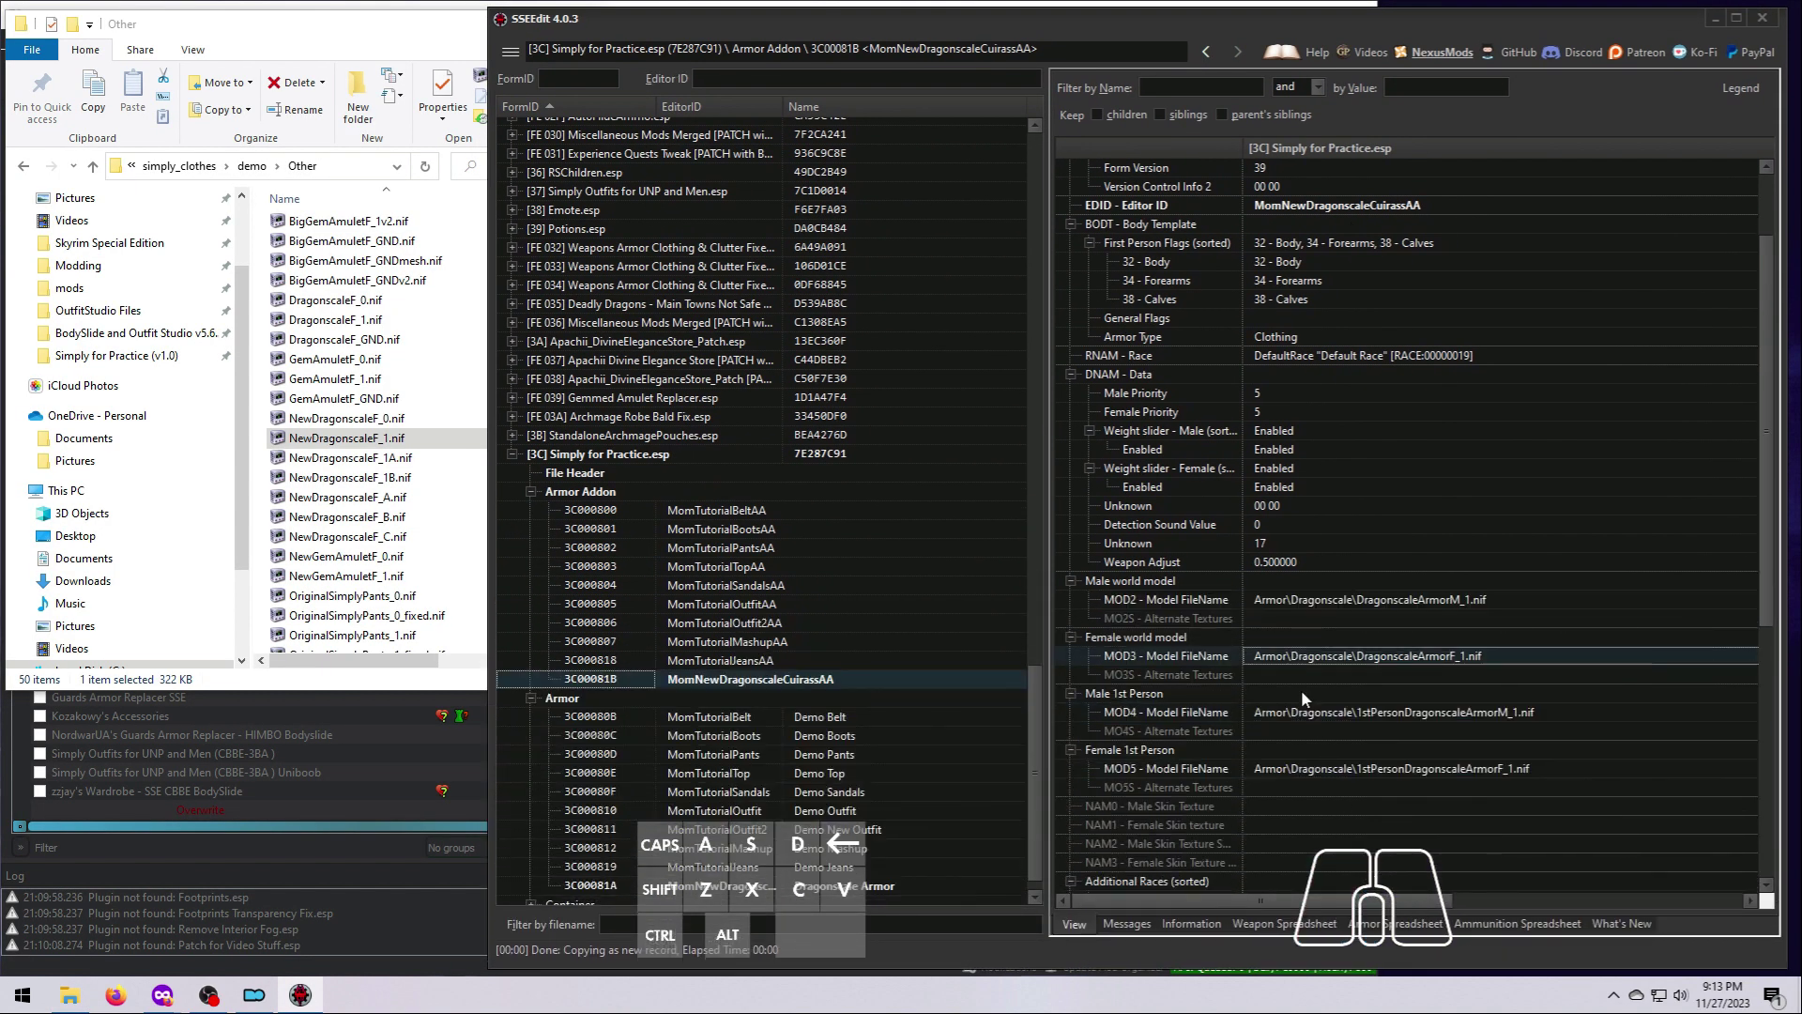
Set the Female world model file name of MomNewDragonscaleCuirassAA to simply_clothes\demo\other\NewDragonscaleF_1.nif
left_click(1295, 659)
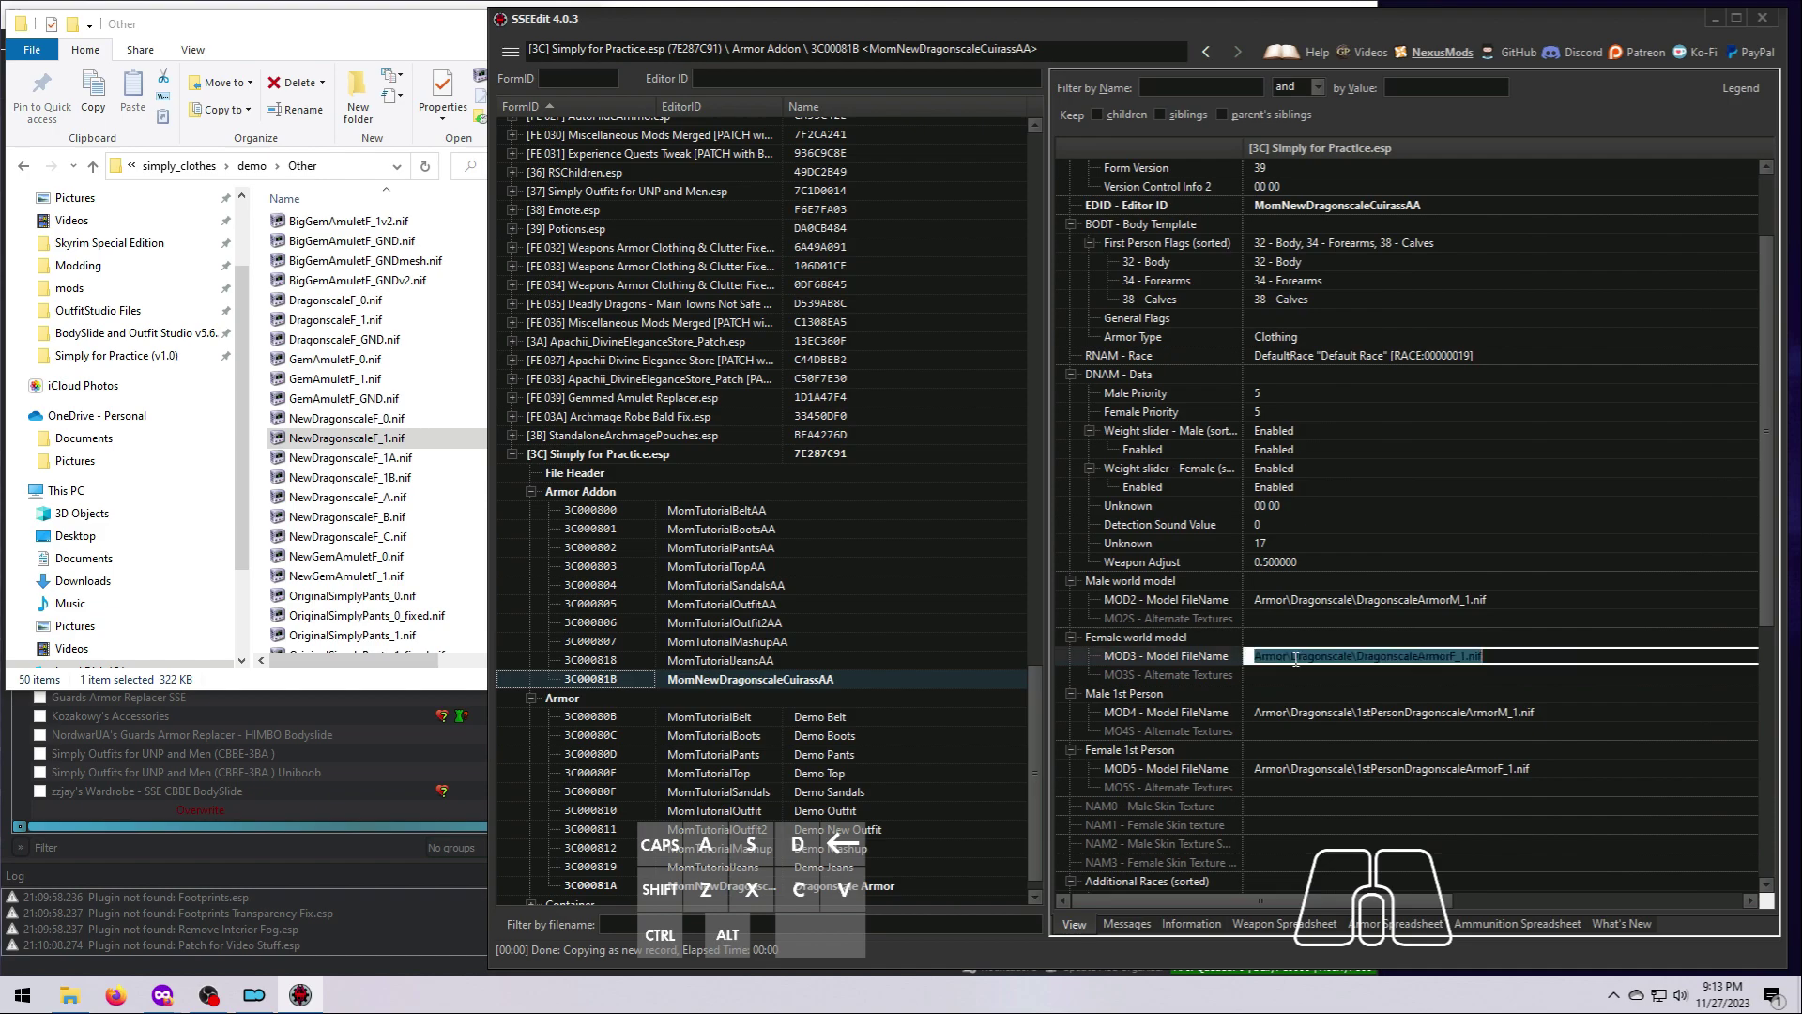
double_click(1276, 655)
type("simply_clothes\\demole")
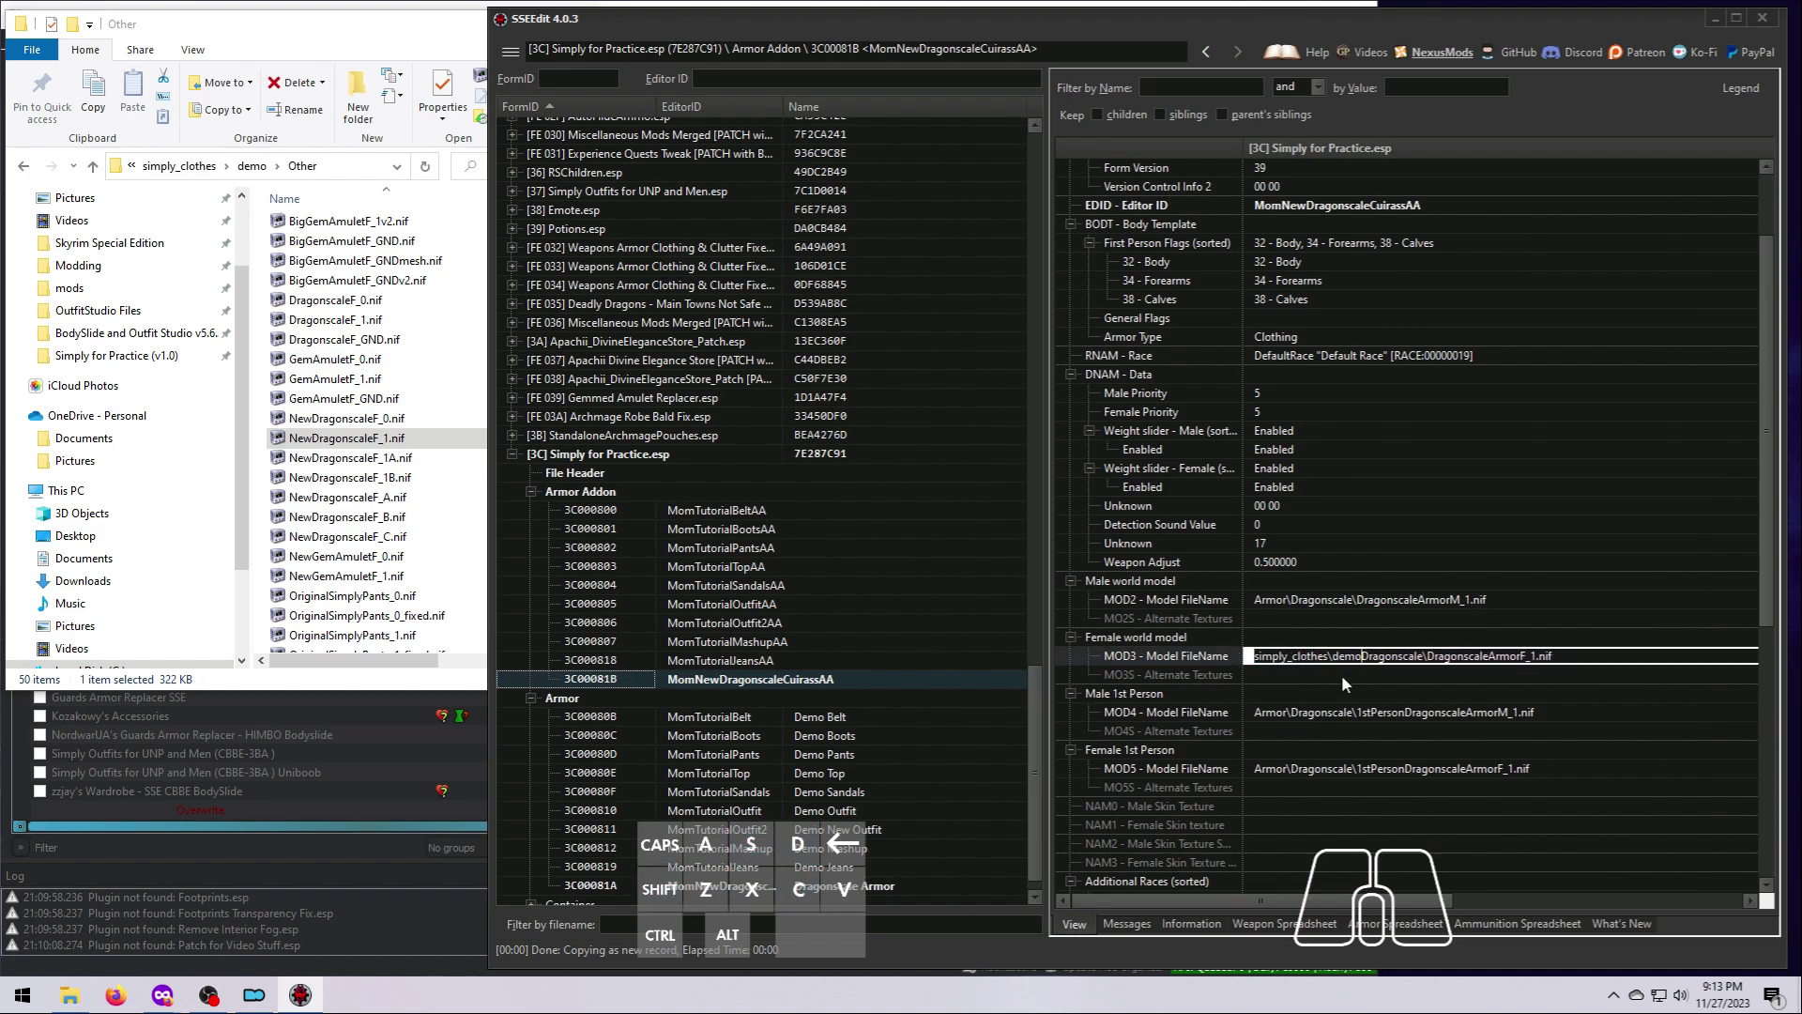
key("BackSpace")
key("BackSpace")
key("BackSpace")
type("\\other\\New")
key("Delete")
key("Delete")
key("Delete")
key("Delete")
Replace the Female 1st Person model file name with a copy of the Female world model path, simply_clothes\demo\other\NewDragonscaleF_1.nif
left_click(1414, 767)
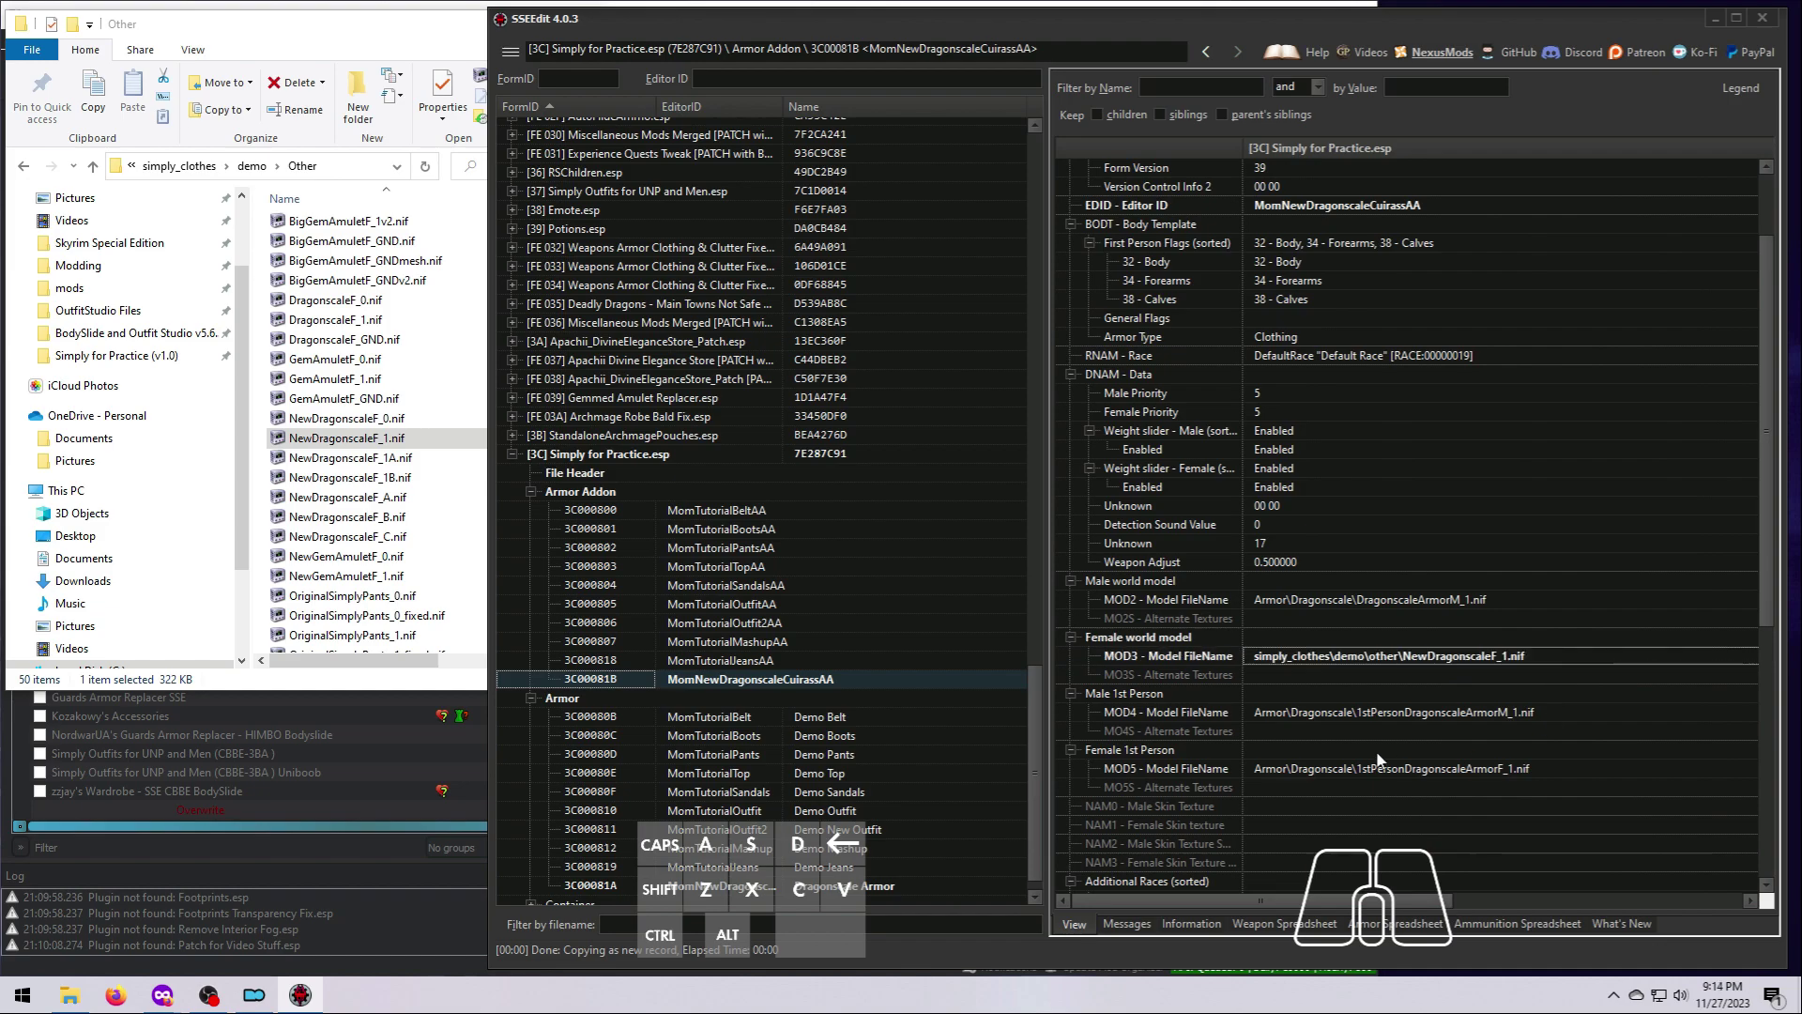
left_click(1413, 768)
key("Delete")
left_click(1325, 652)
left_click(1325, 651)
key("ctrl+c")
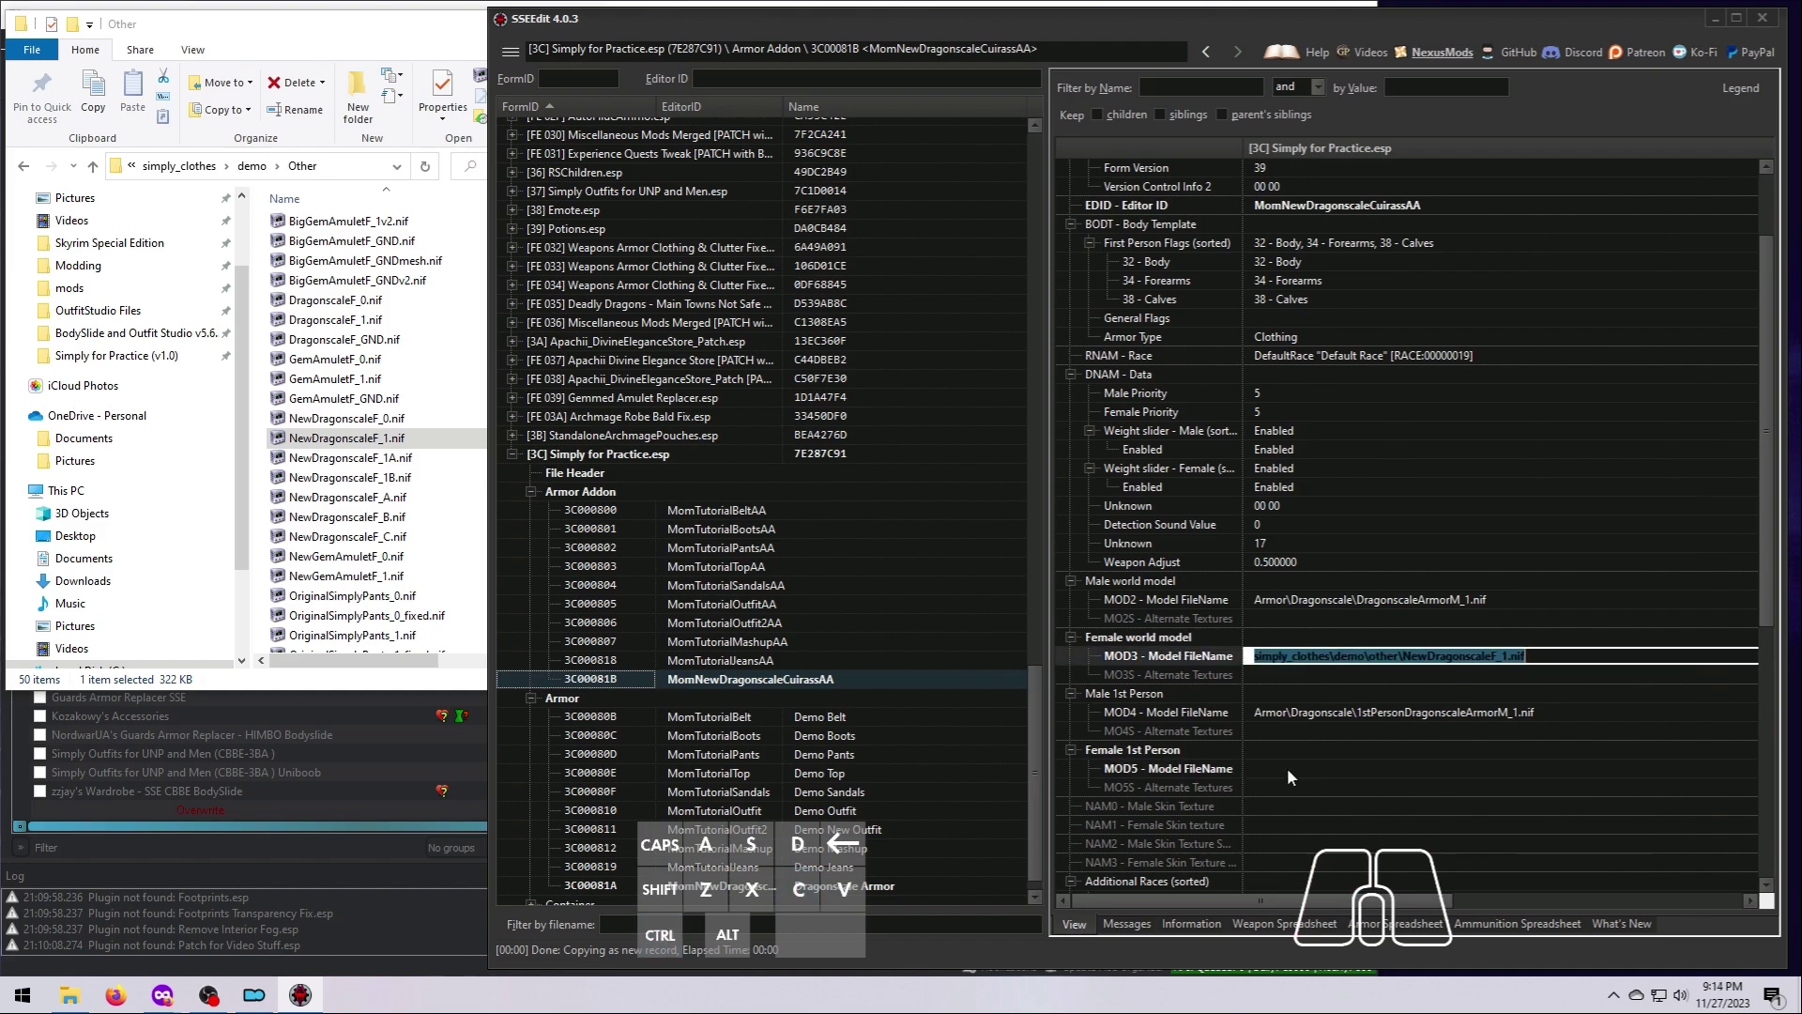
left_click(1287, 769)
left_click(1291, 762)
key("ctrl+v")
key("Return")
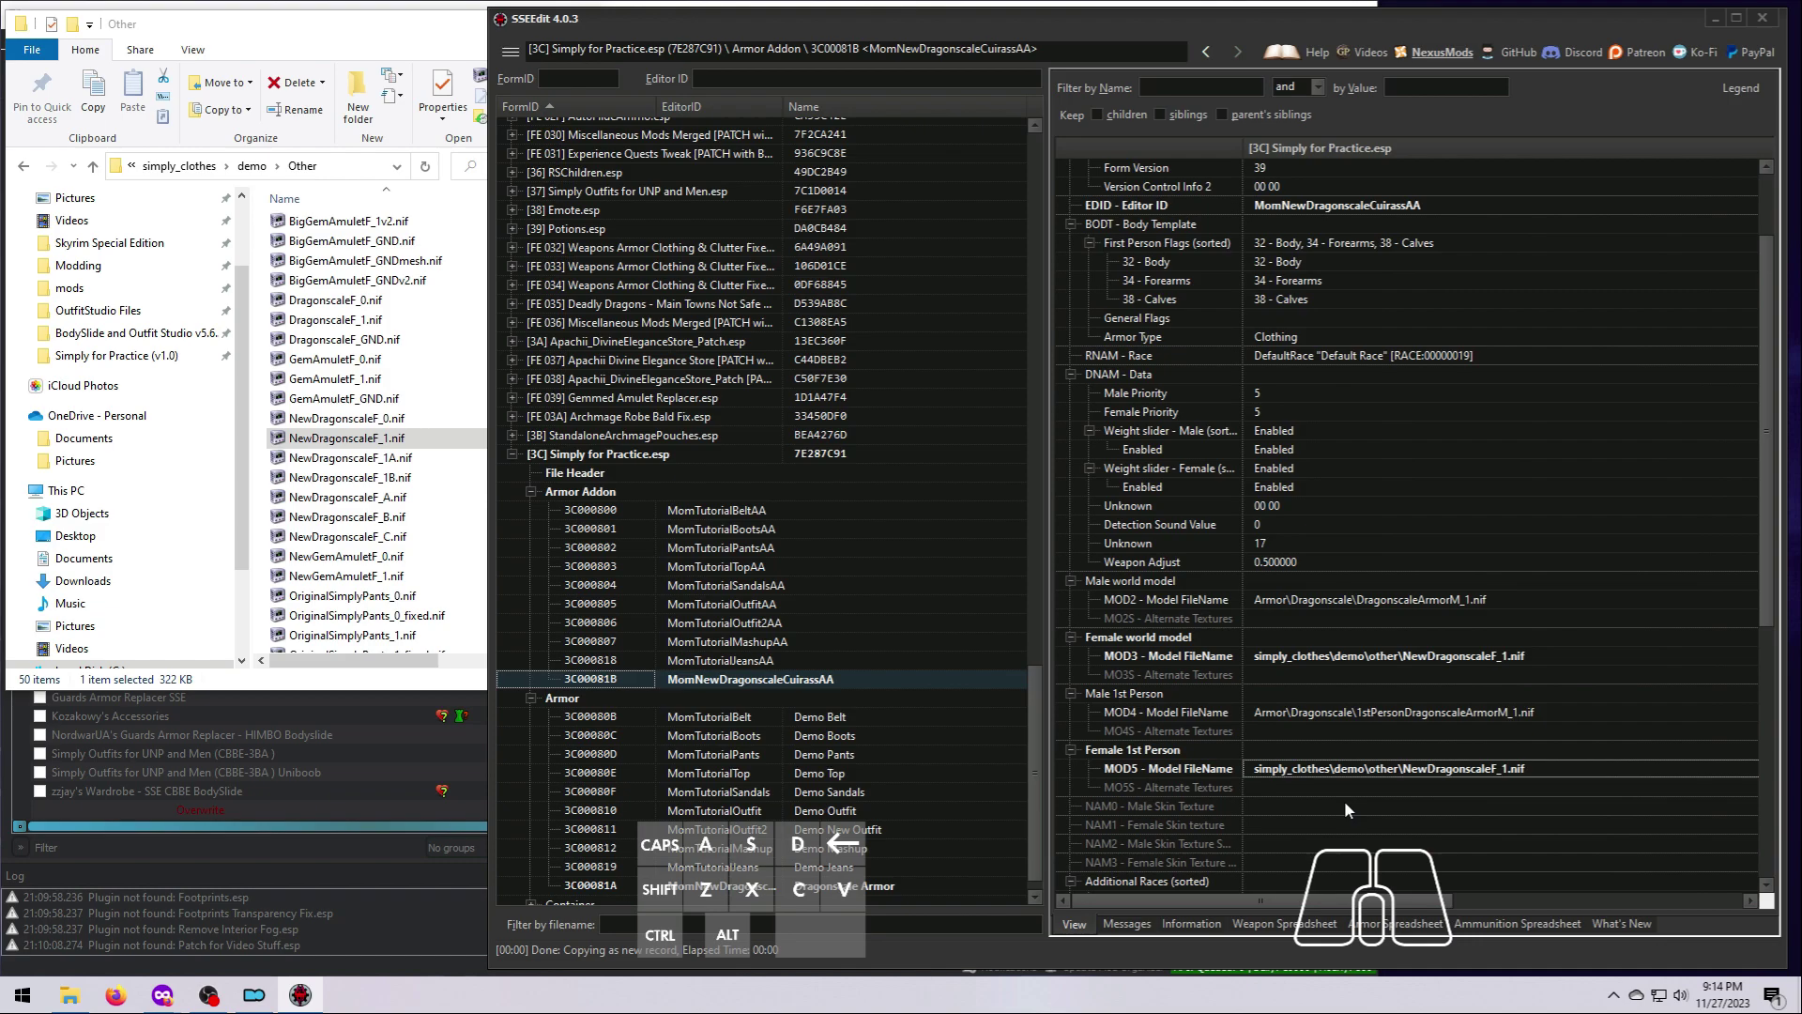
Open the MomNewDragonscaleCuirass armor record and change its full name to "Dragonscale Armor (Less Scales)"
scroll(1345, 802, "down", 9)
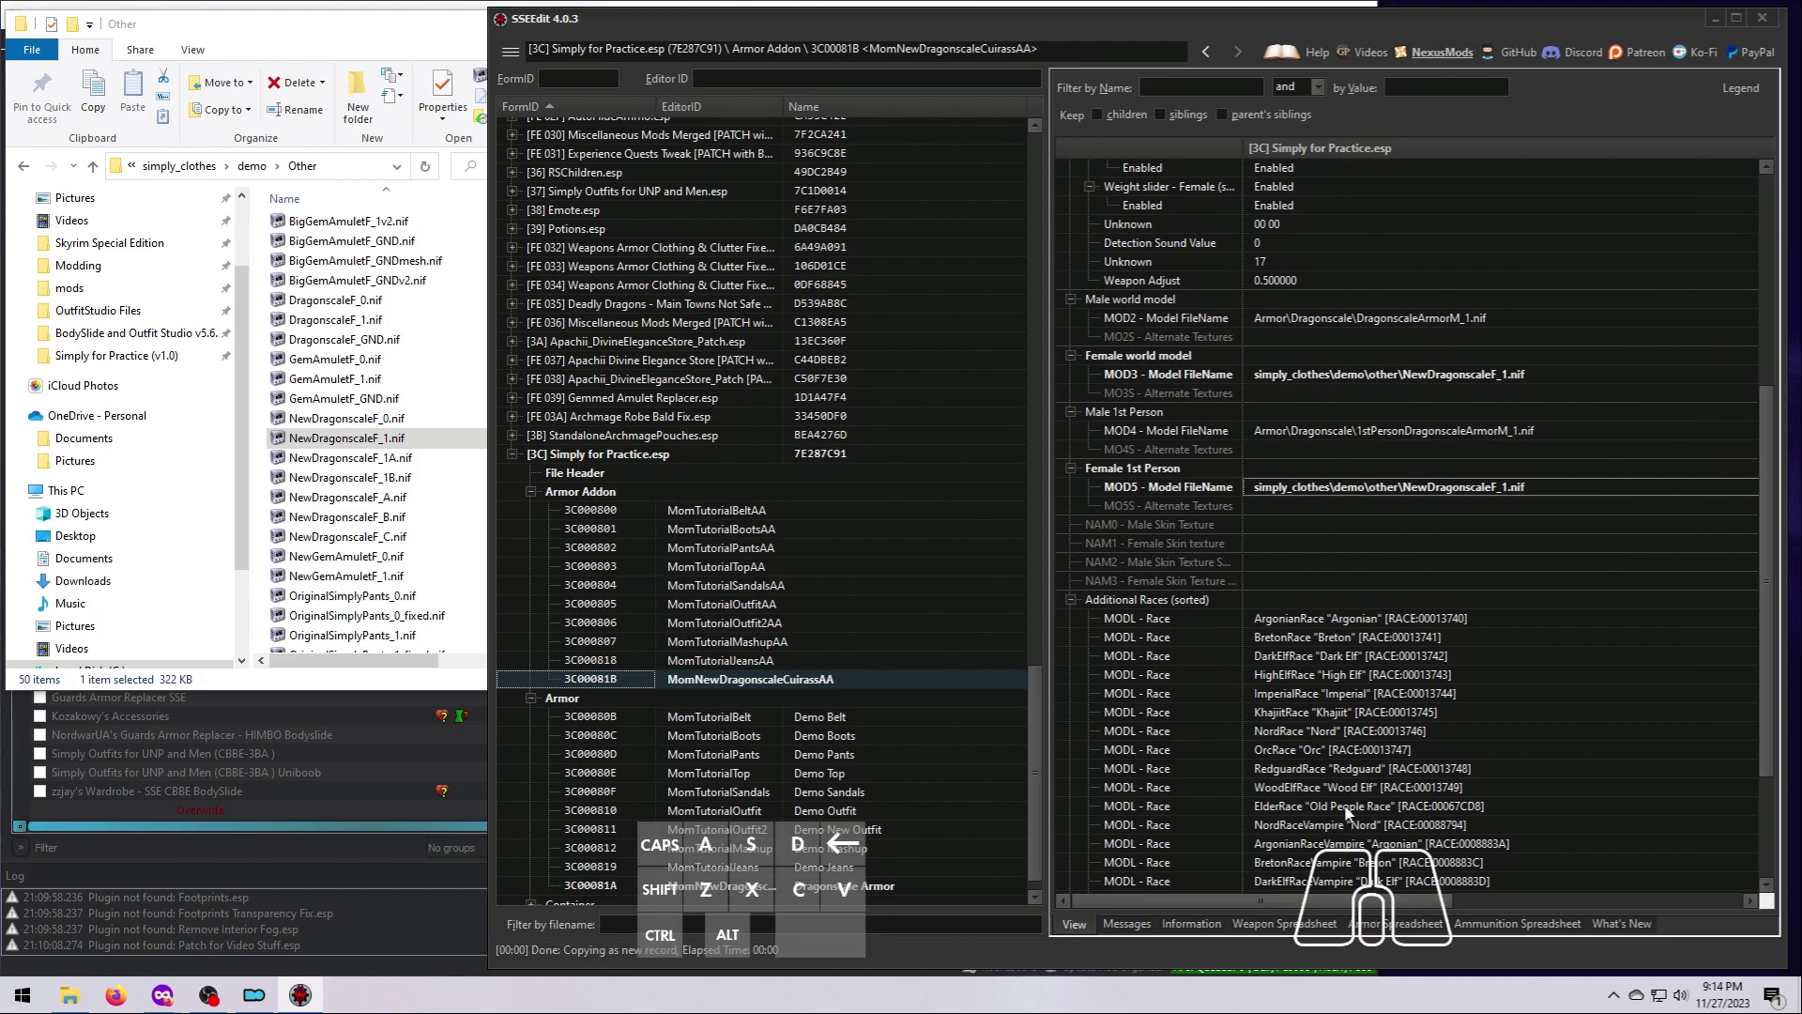
scroll(1345, 811, "up", 8)
scroll(1344, 816, "up", 3)
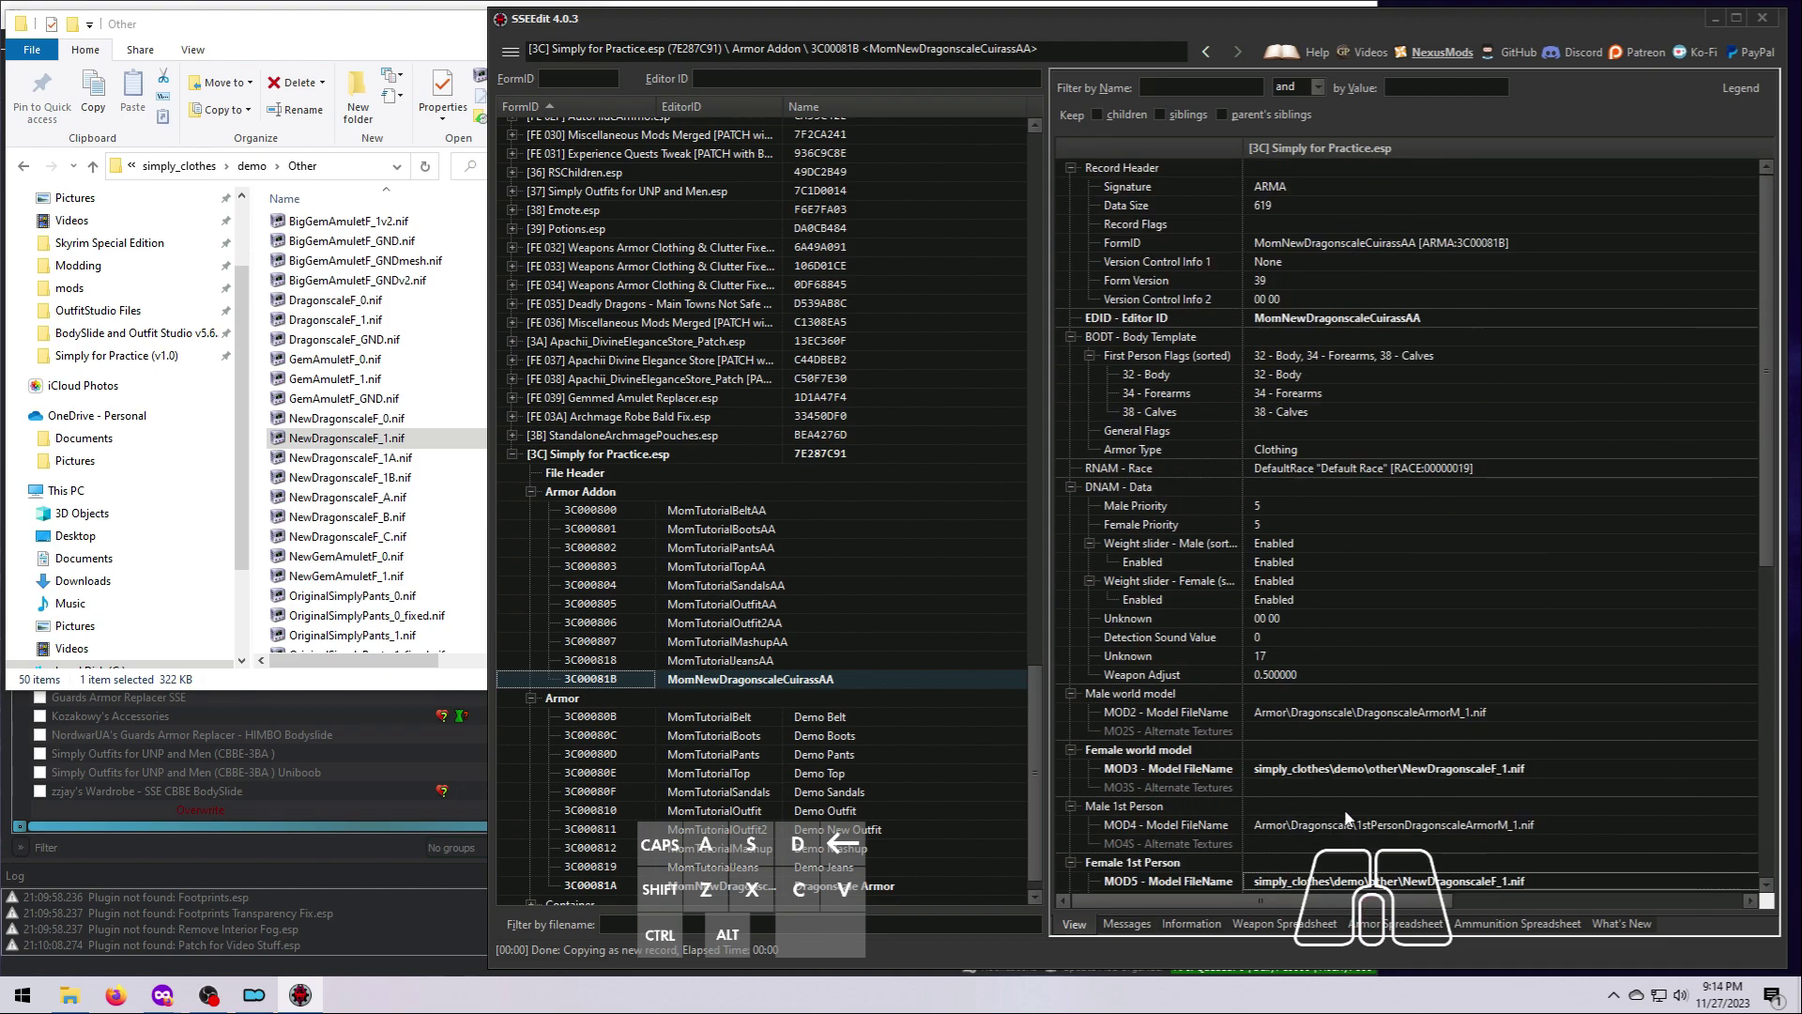
scroll(1028, 861, "down", 1)
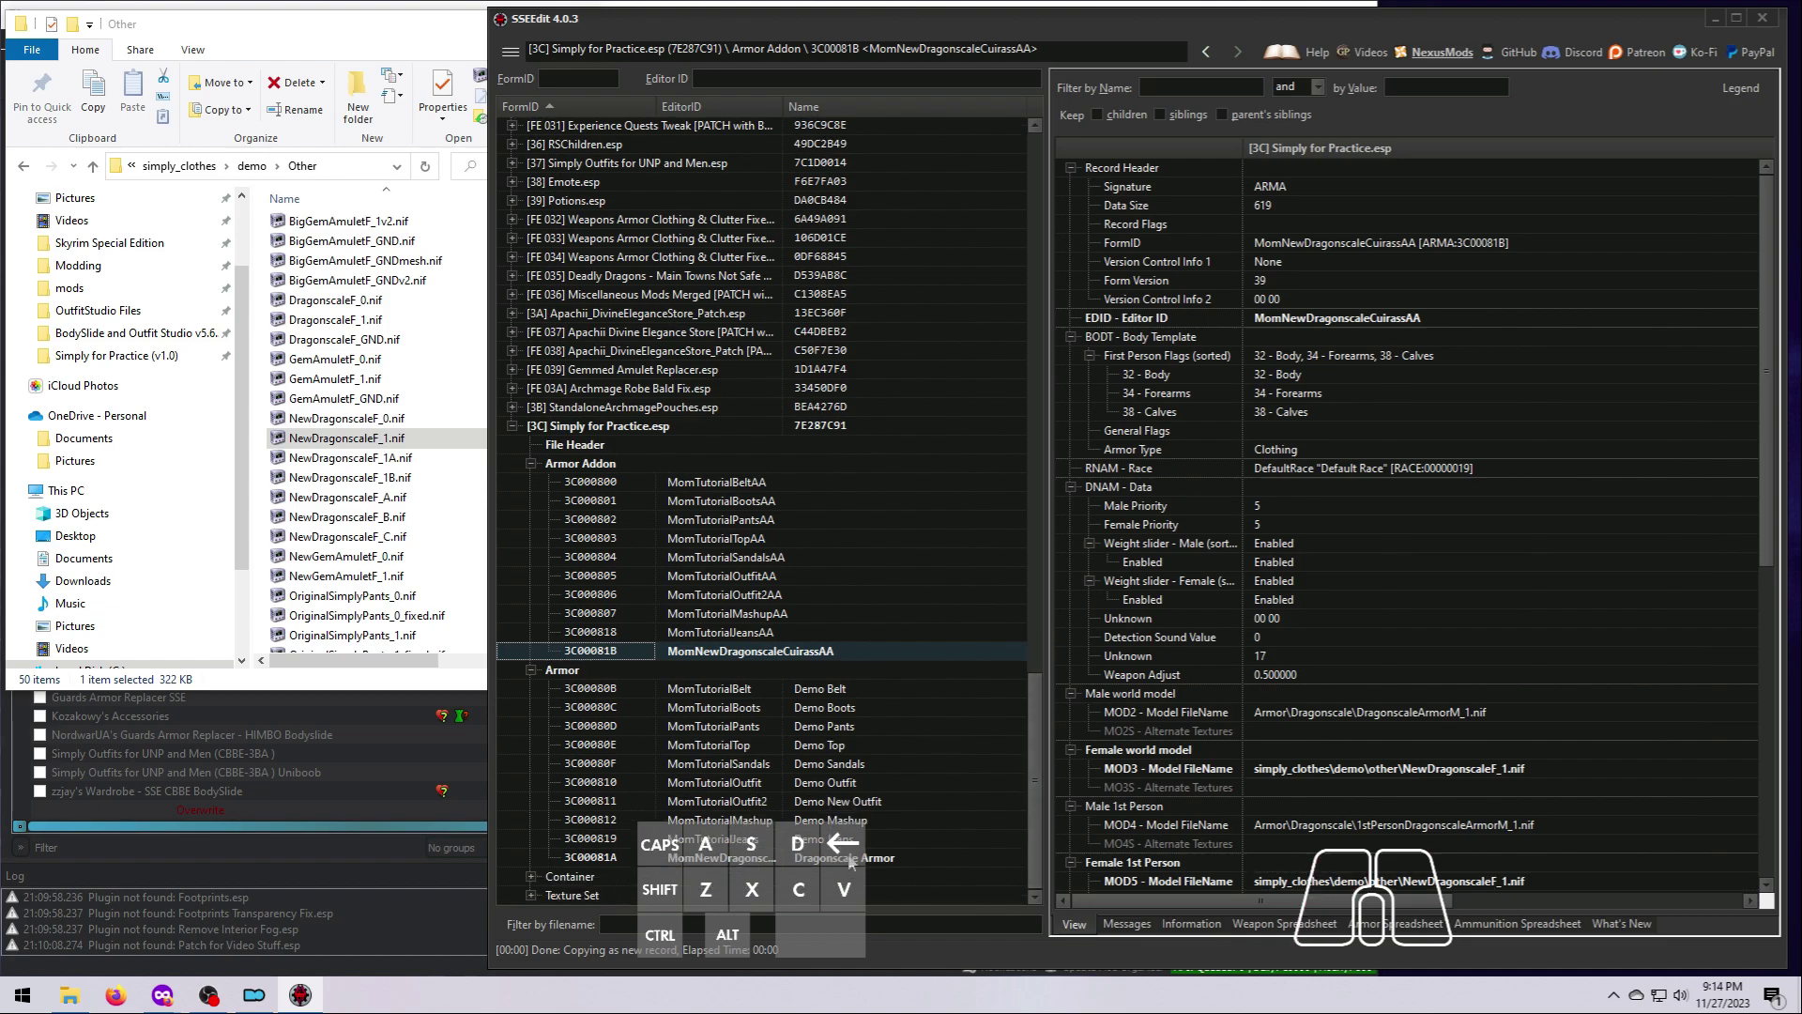
left_click(852, 858)
double_click(1325, 488)
left_click(1353, 487)
type("(Less Scalyey)")
key("BackSpace")
key("BackSpace")
type("s)")
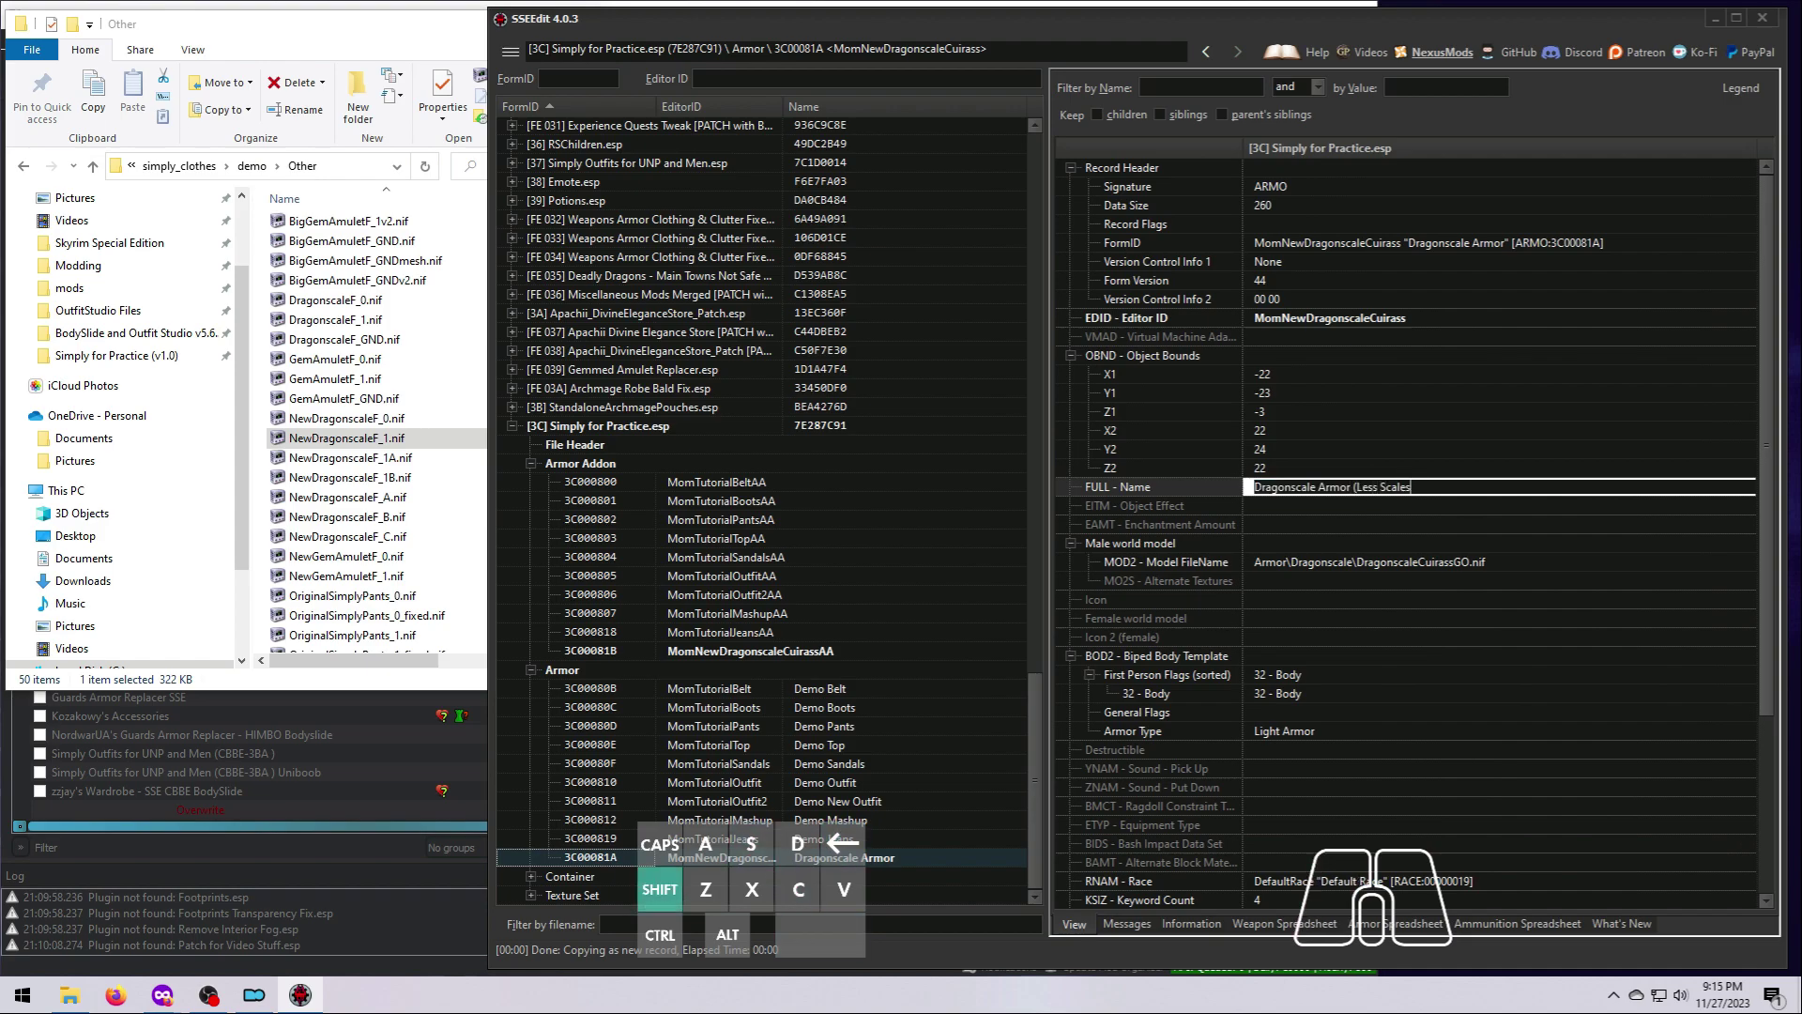
key("Return")
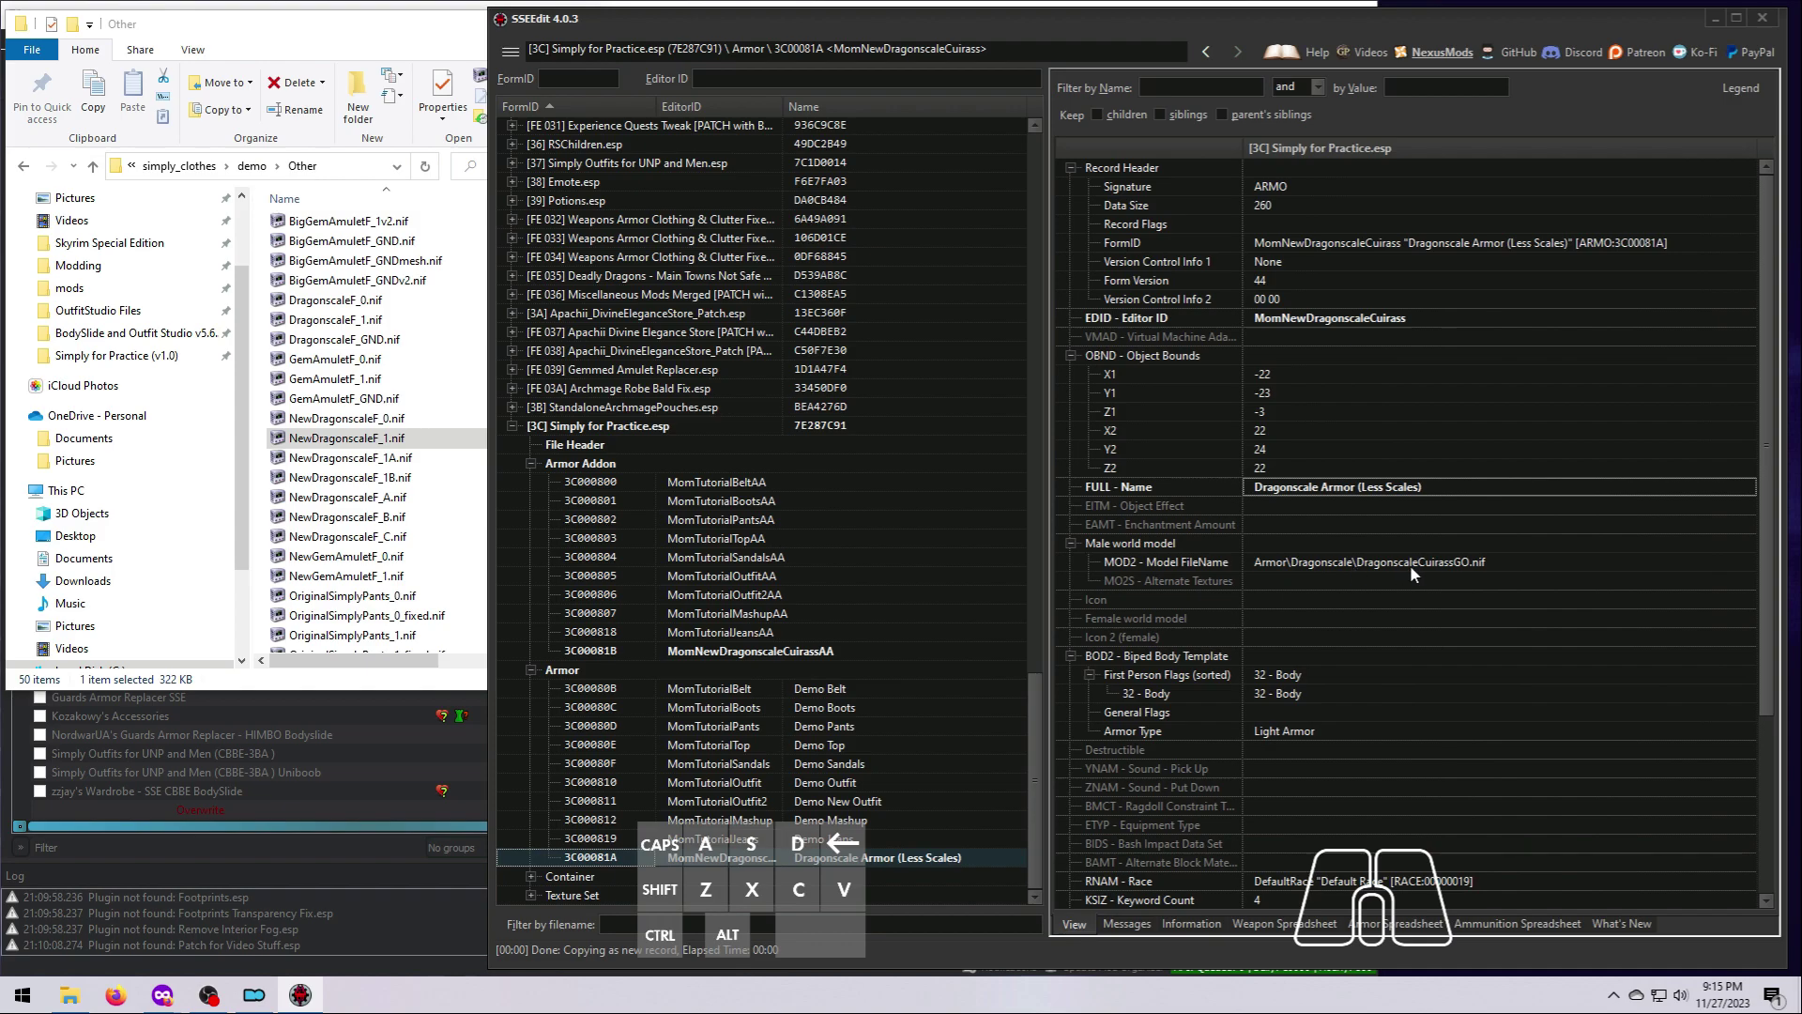
Set the armor's value to 800, its weight to 6 and its armor rating to 35
scroll(1410, 565, "down", 4)
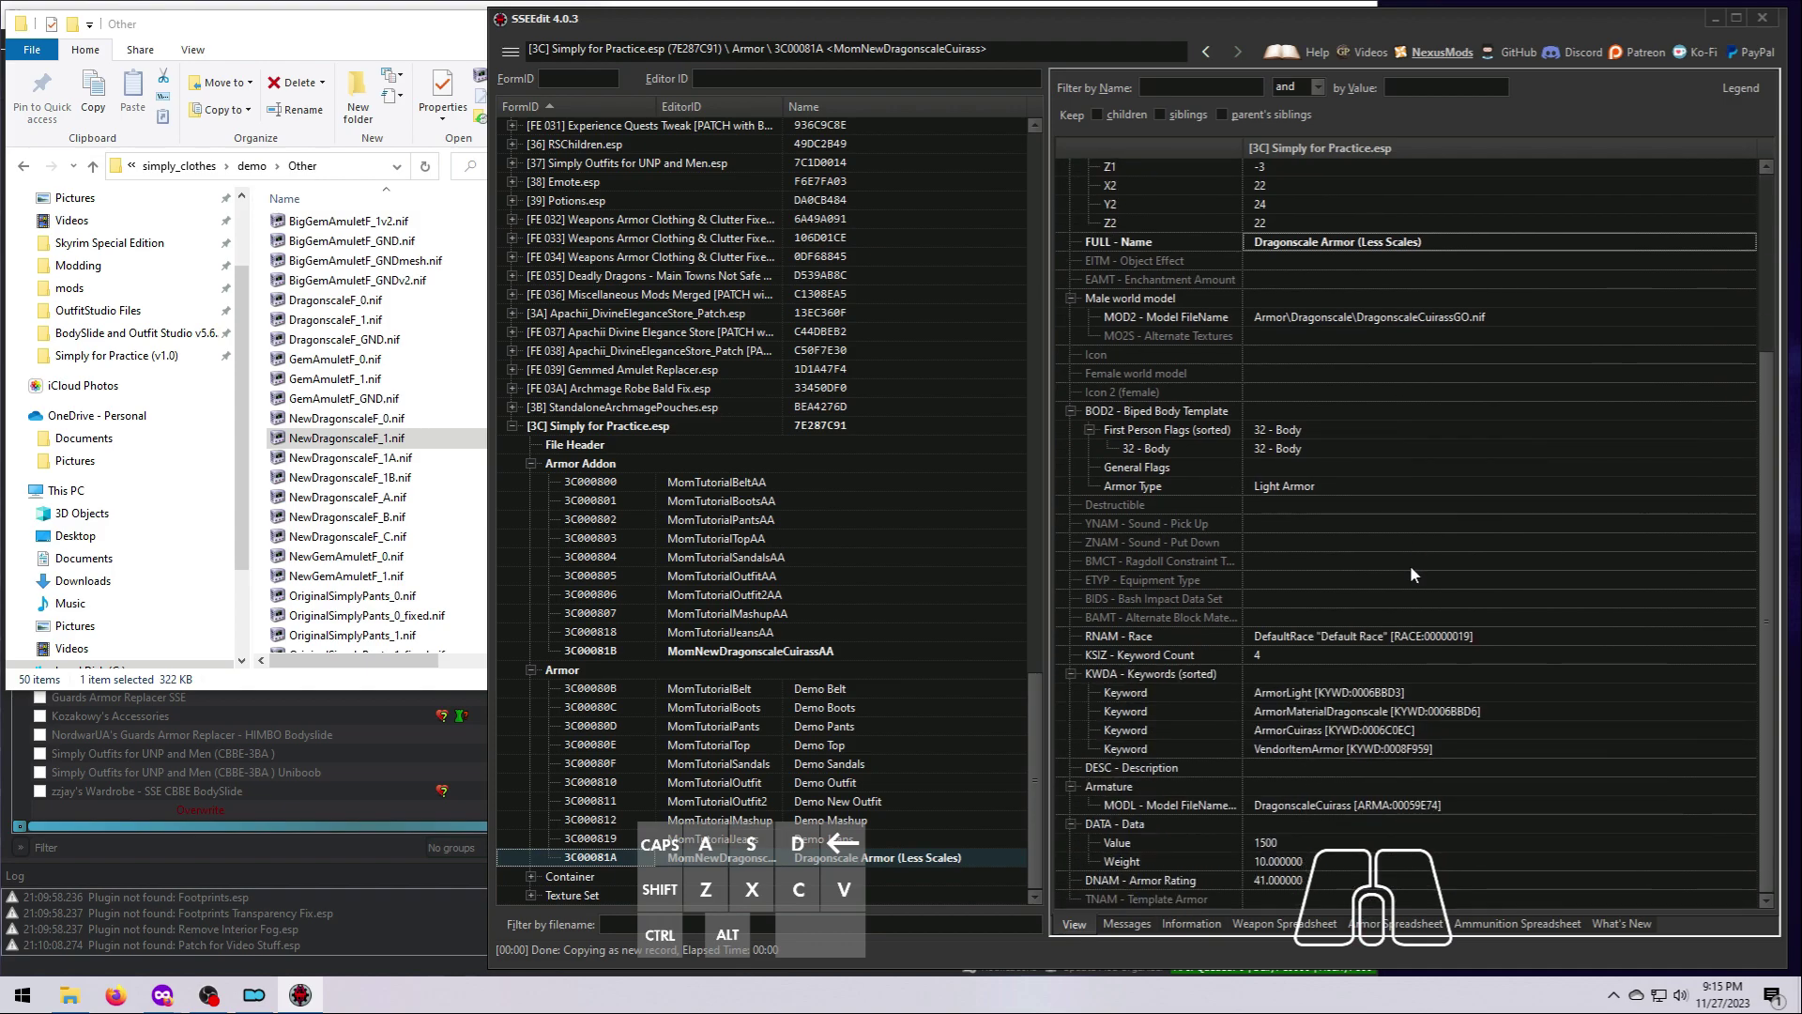
double_click(1270, 843)
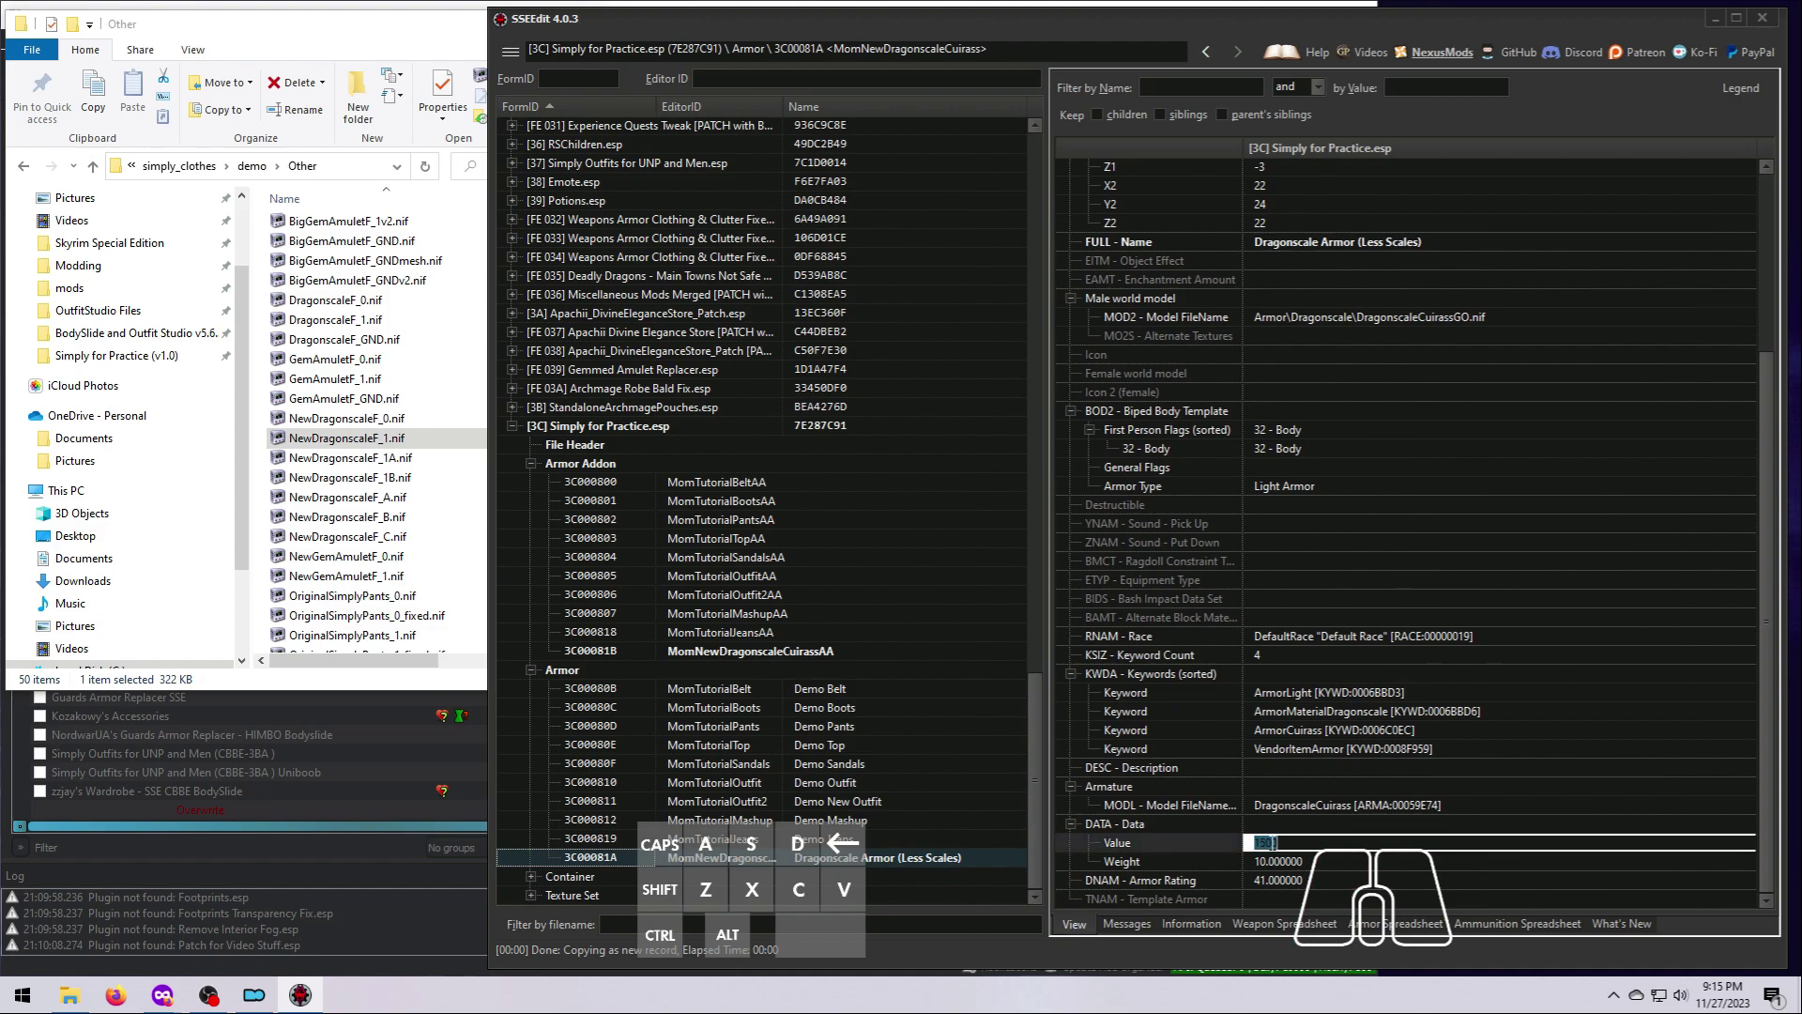
type("800")
key("Return")
double_click(1284, 861)
type("6")
key("Return")
double_click(1296, 880)
type("35")
key("Return")
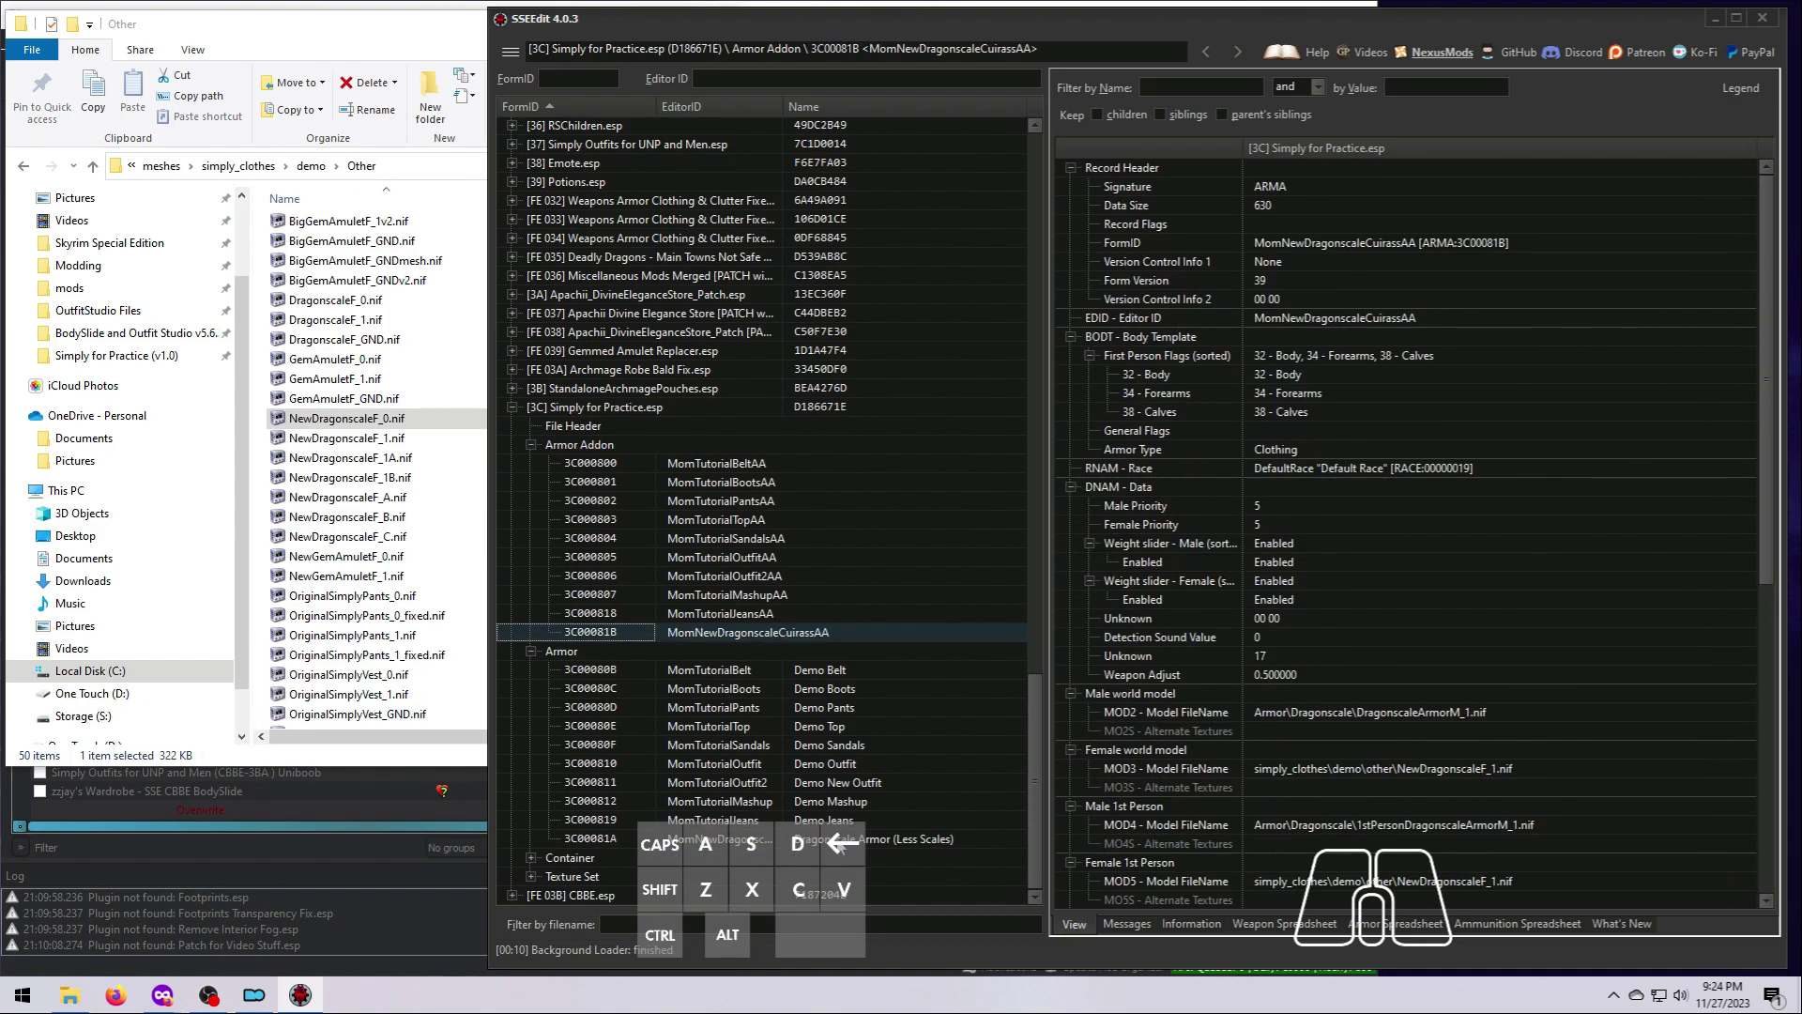
Point the MomNewDragonscaleCuirass armature model to MomNewDragonscaleCuirassAA [ARMA:3C00081B], then close SSEEdit and confirm saving the plugin
left_click(838, 839)
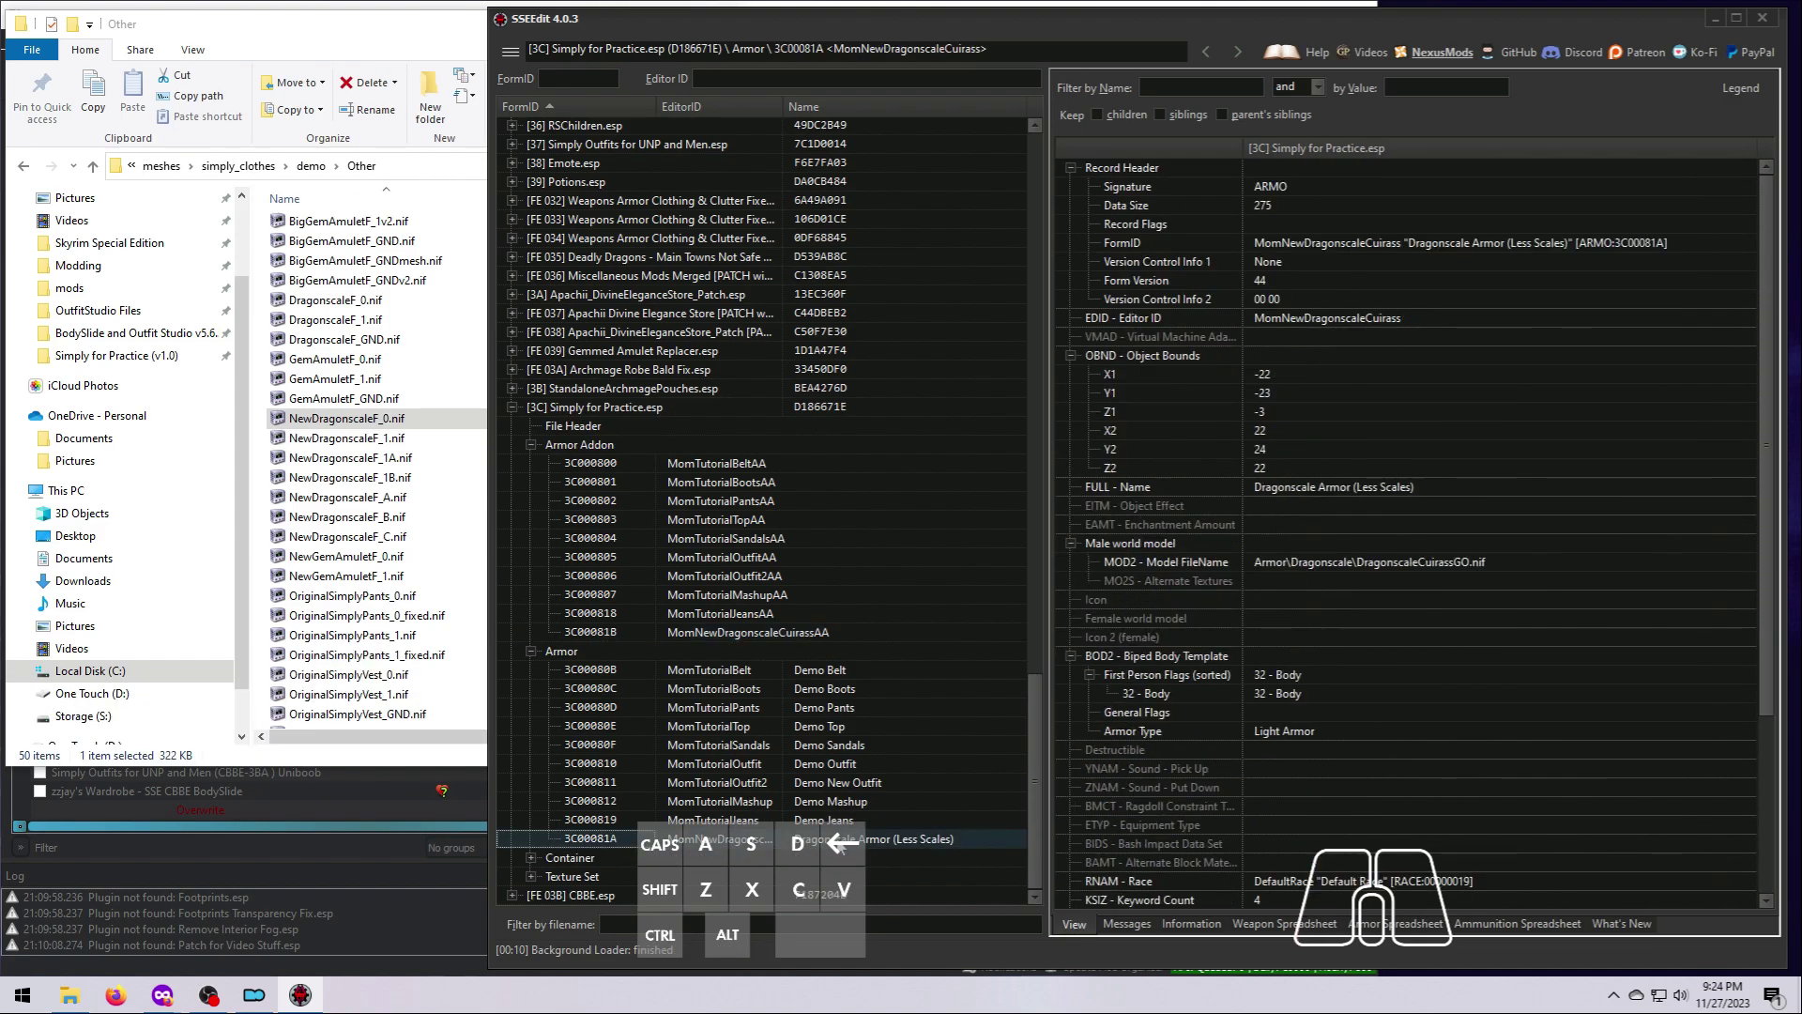
scroll(1496, 785, "down", 4)
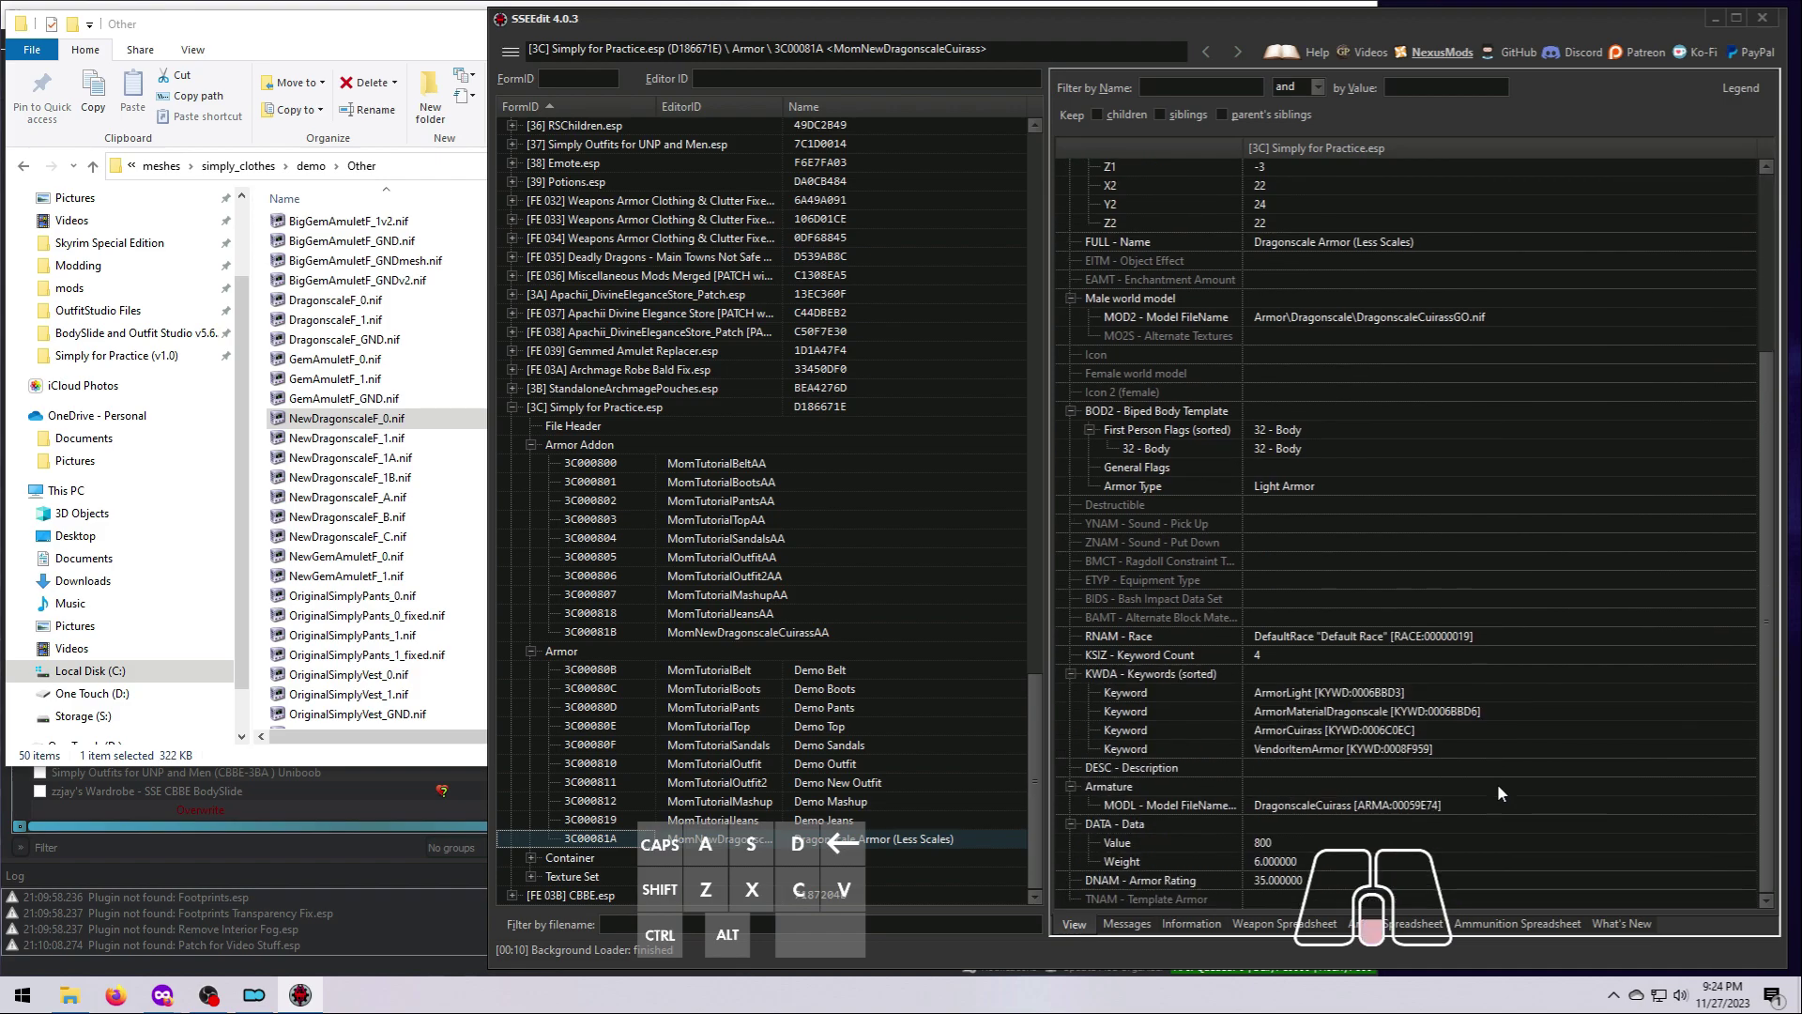
left_click(1338, 807)
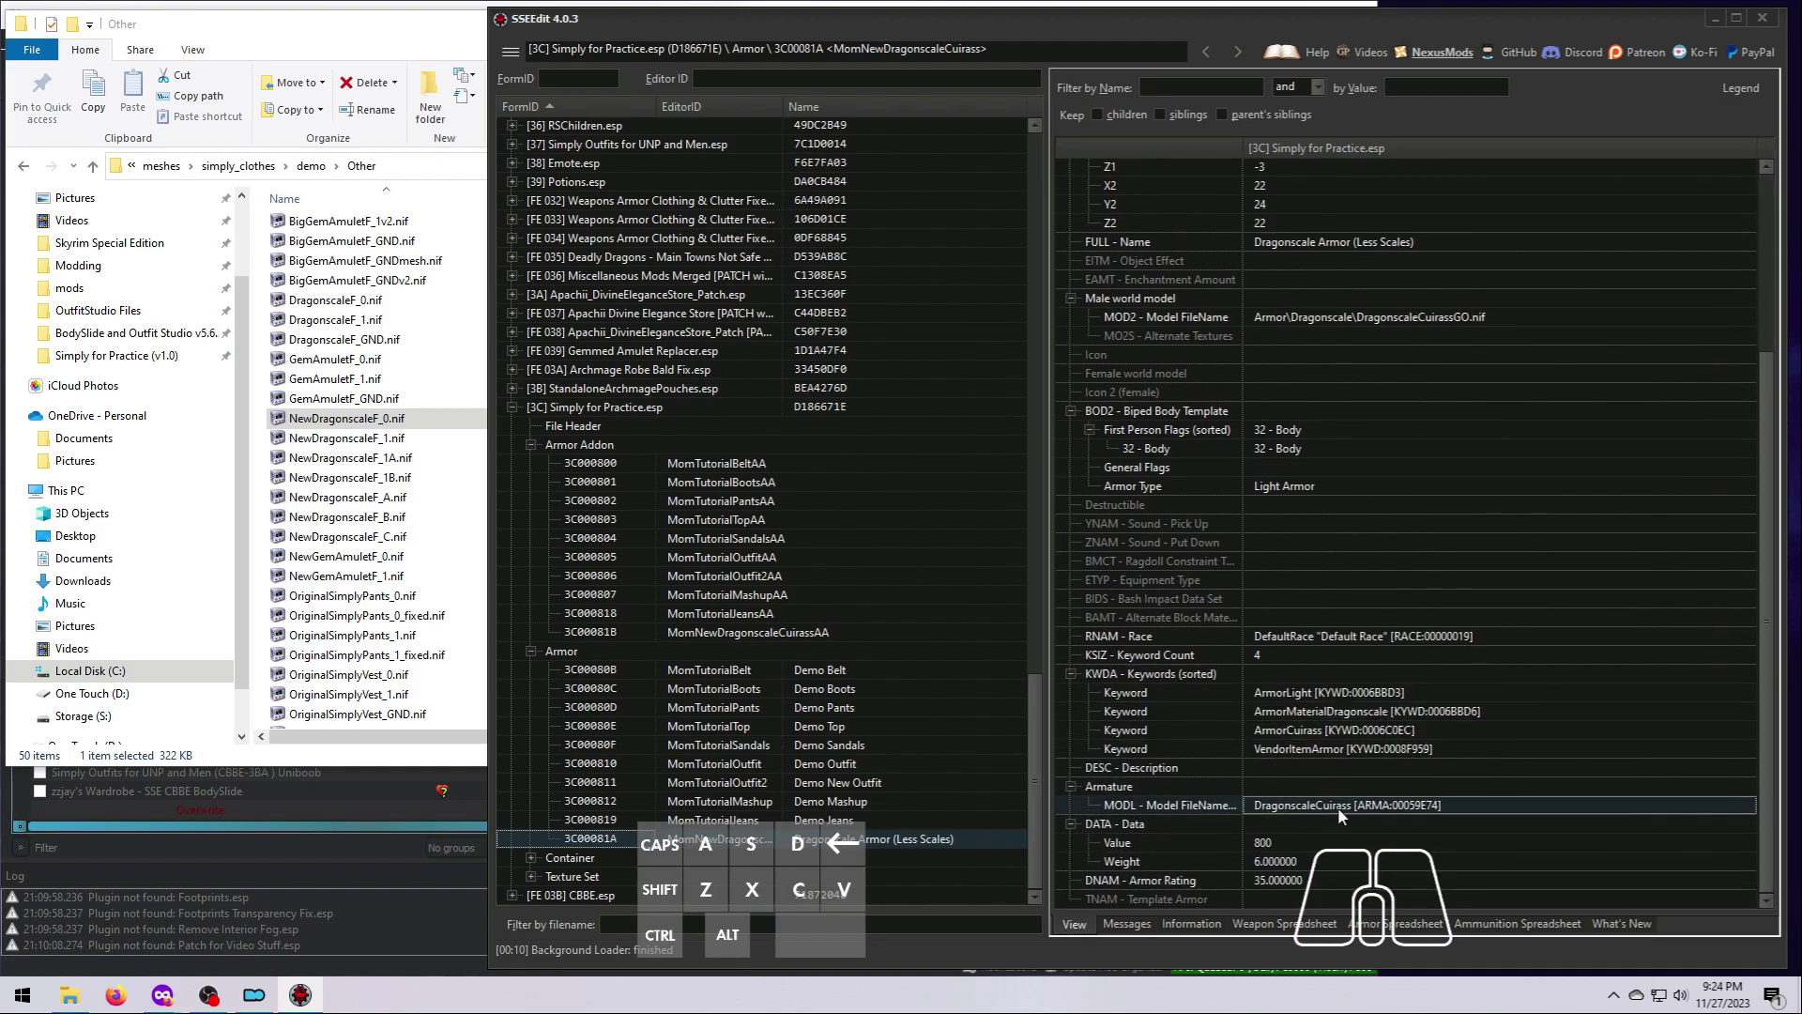
double_click(1340, 809)
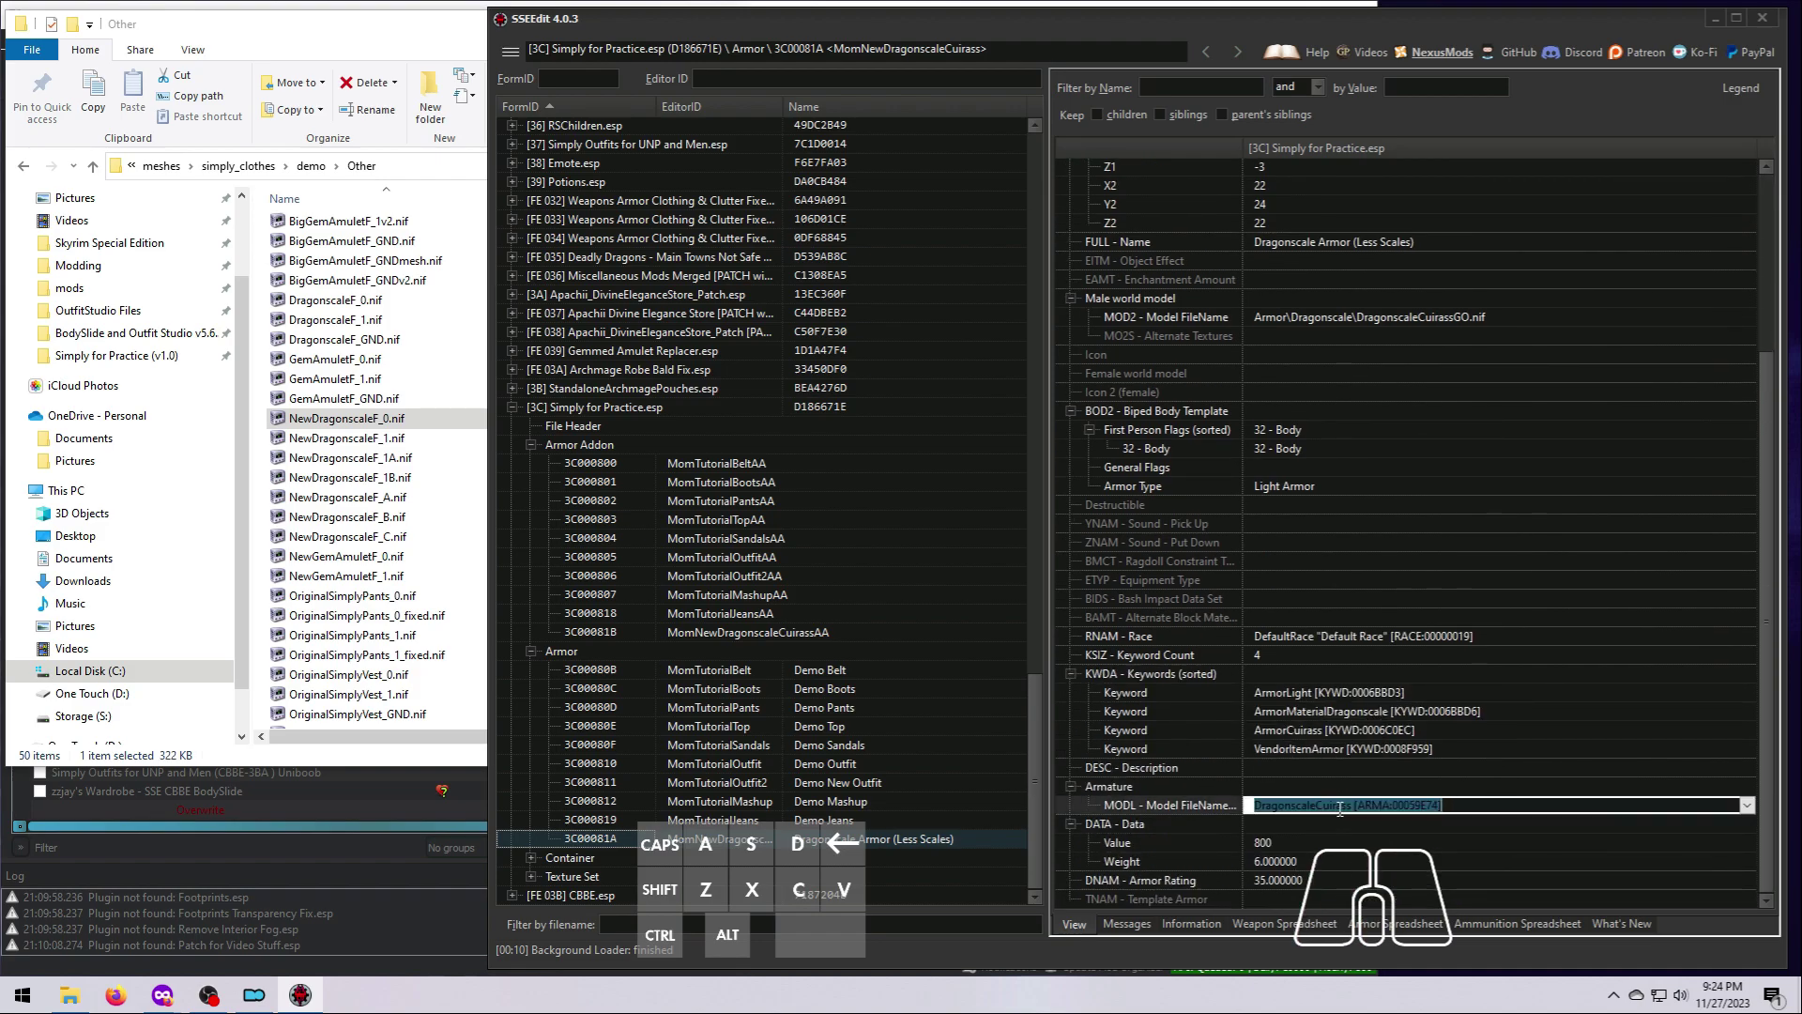
type("MomNewDragonscaleCuirassAA [ARMA:3C00081B]")
key("Return")
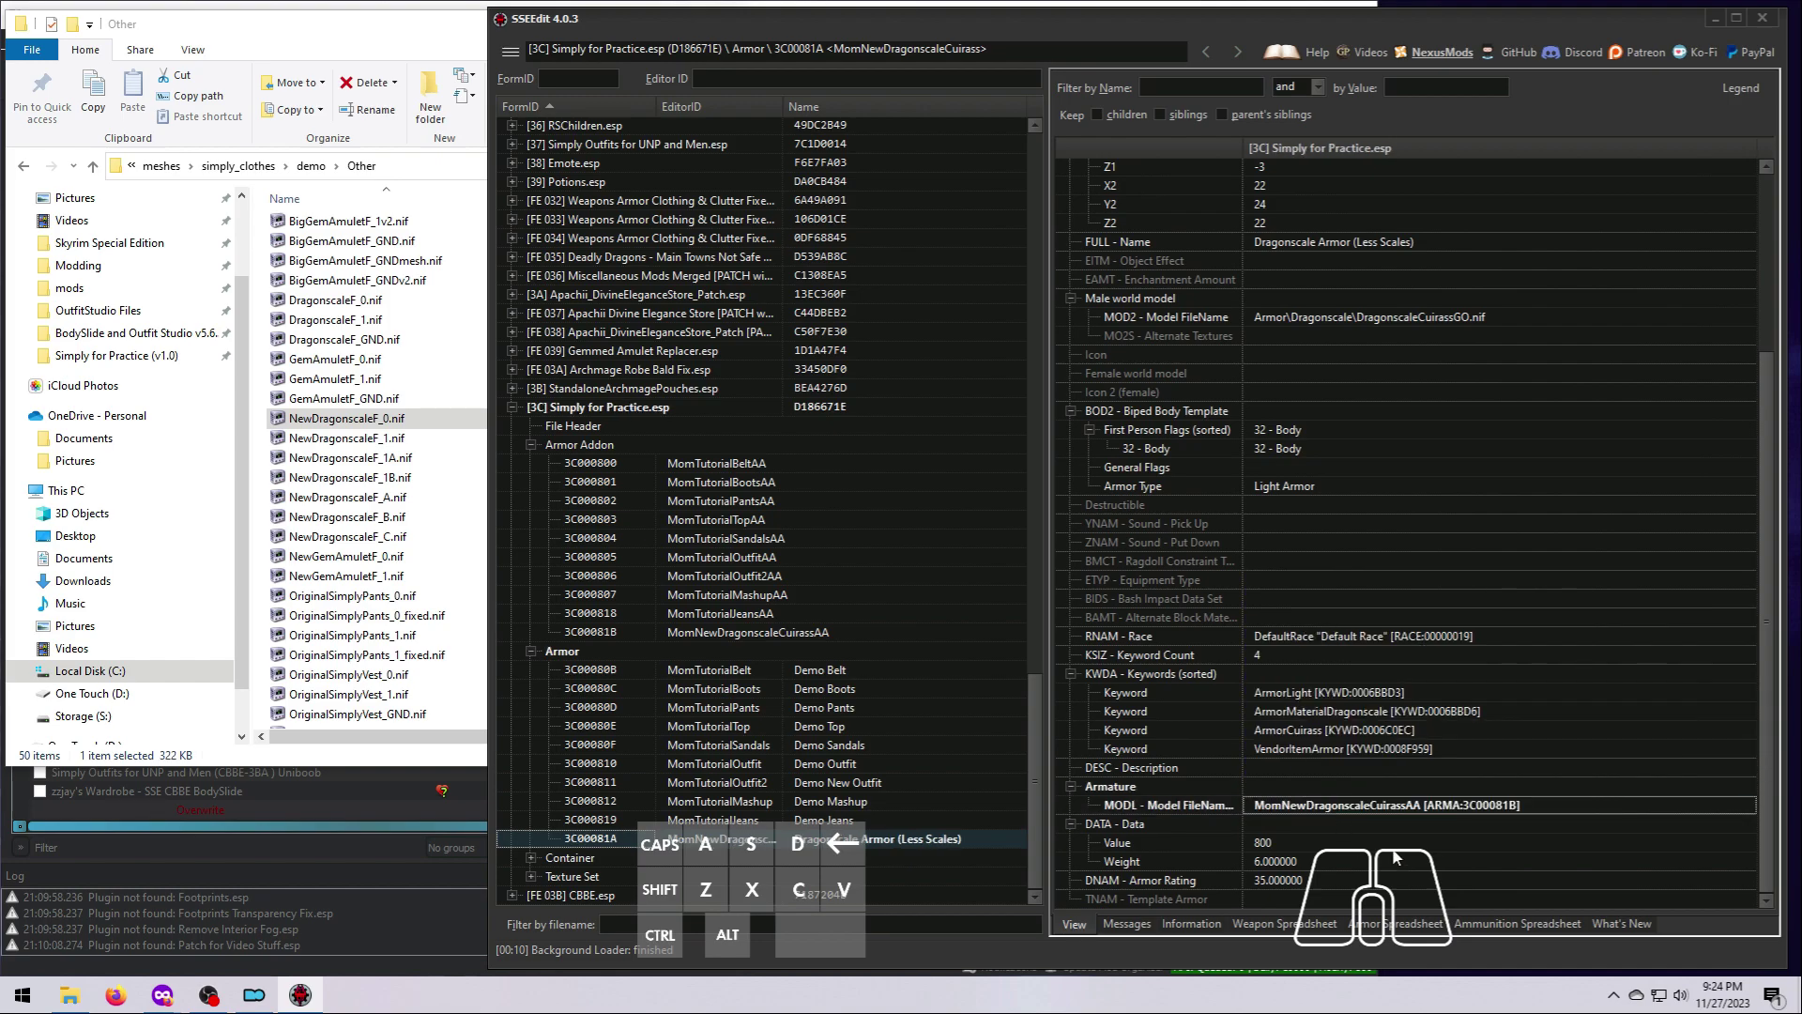
left_click(1762, 24)
key("Return")
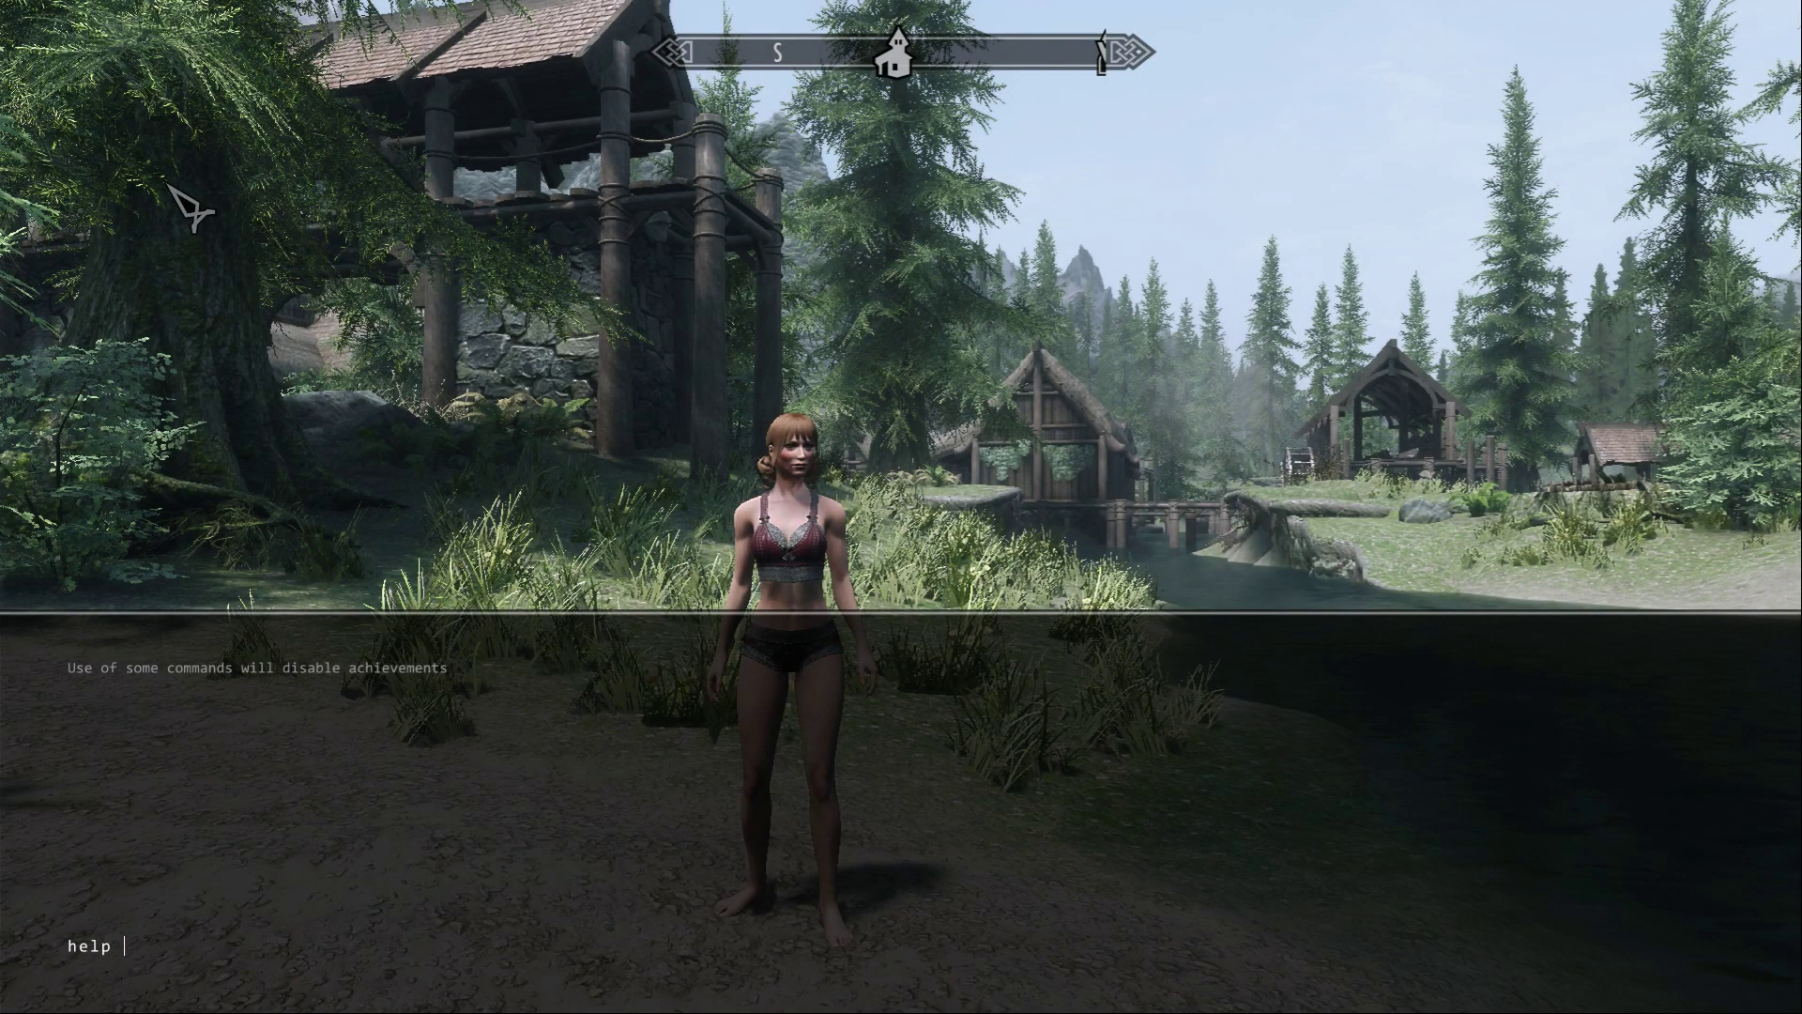
In Skyrim's console, run help "dragonscale armor" and add one Dragonscale Armor (Less Scales), ID 3C00081A, to the player
type("ragonscale armor\"")
key("Return")
type("player.additem 3c00081 1")
key("Return")
Add one standard Dragonscale Armor to the player with player.additem 0001393e 1 and close the console
scroll(191, 208, "up", 8)
type("player.additem 0001393e 1")
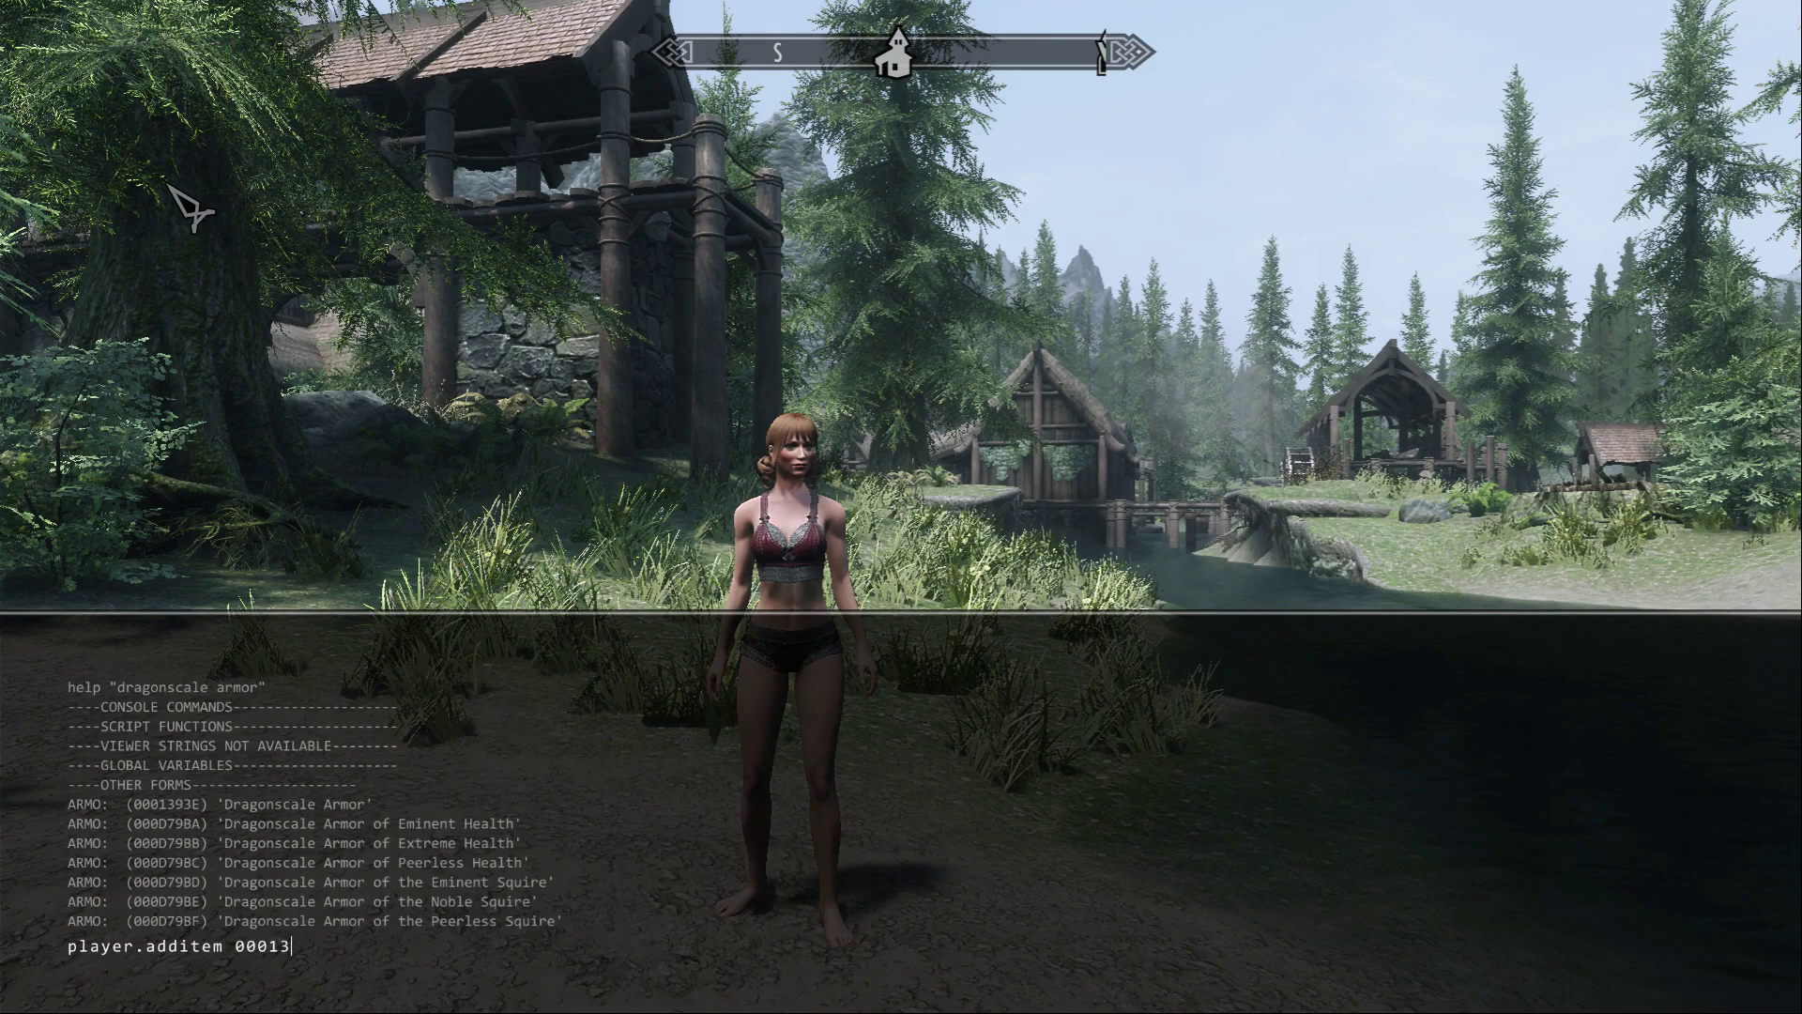
key("Return")
key("grave")
In the inventory, alternately equip the standard and Less Scales Dragonscale Armor for comparison, ending with the Less Scales version, and exit
key("i")
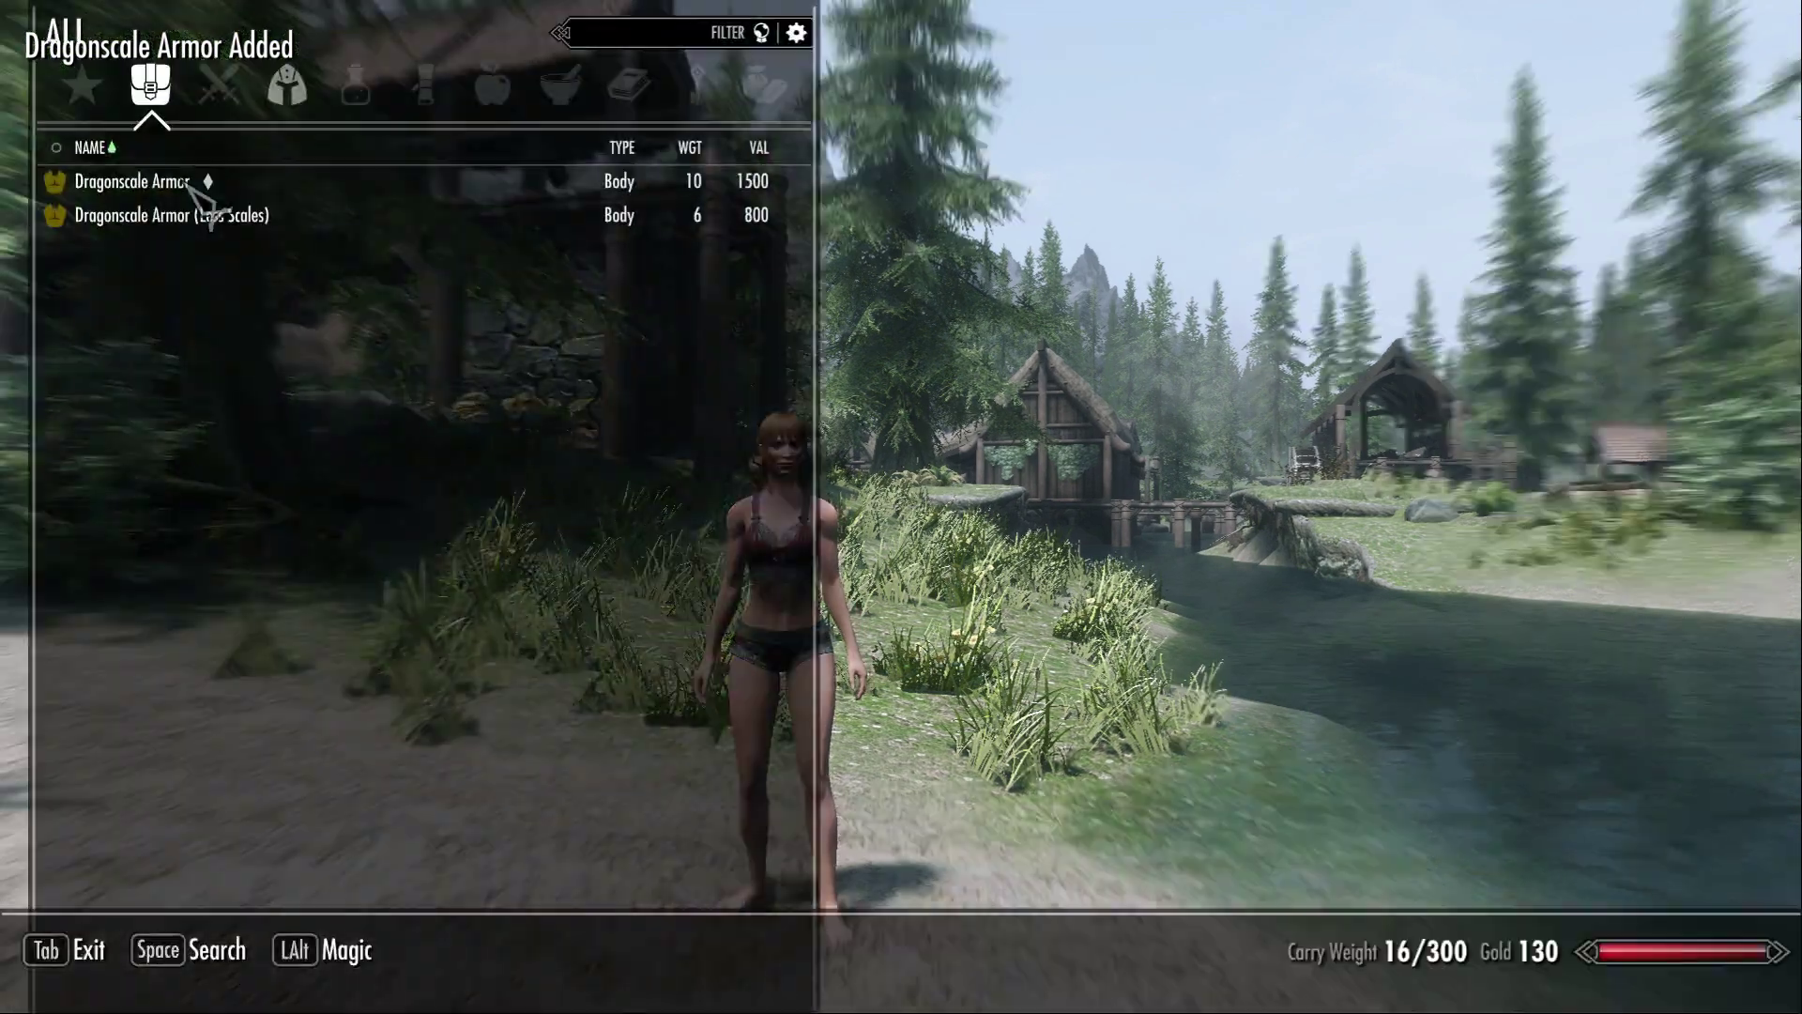
left_click(212, 223)
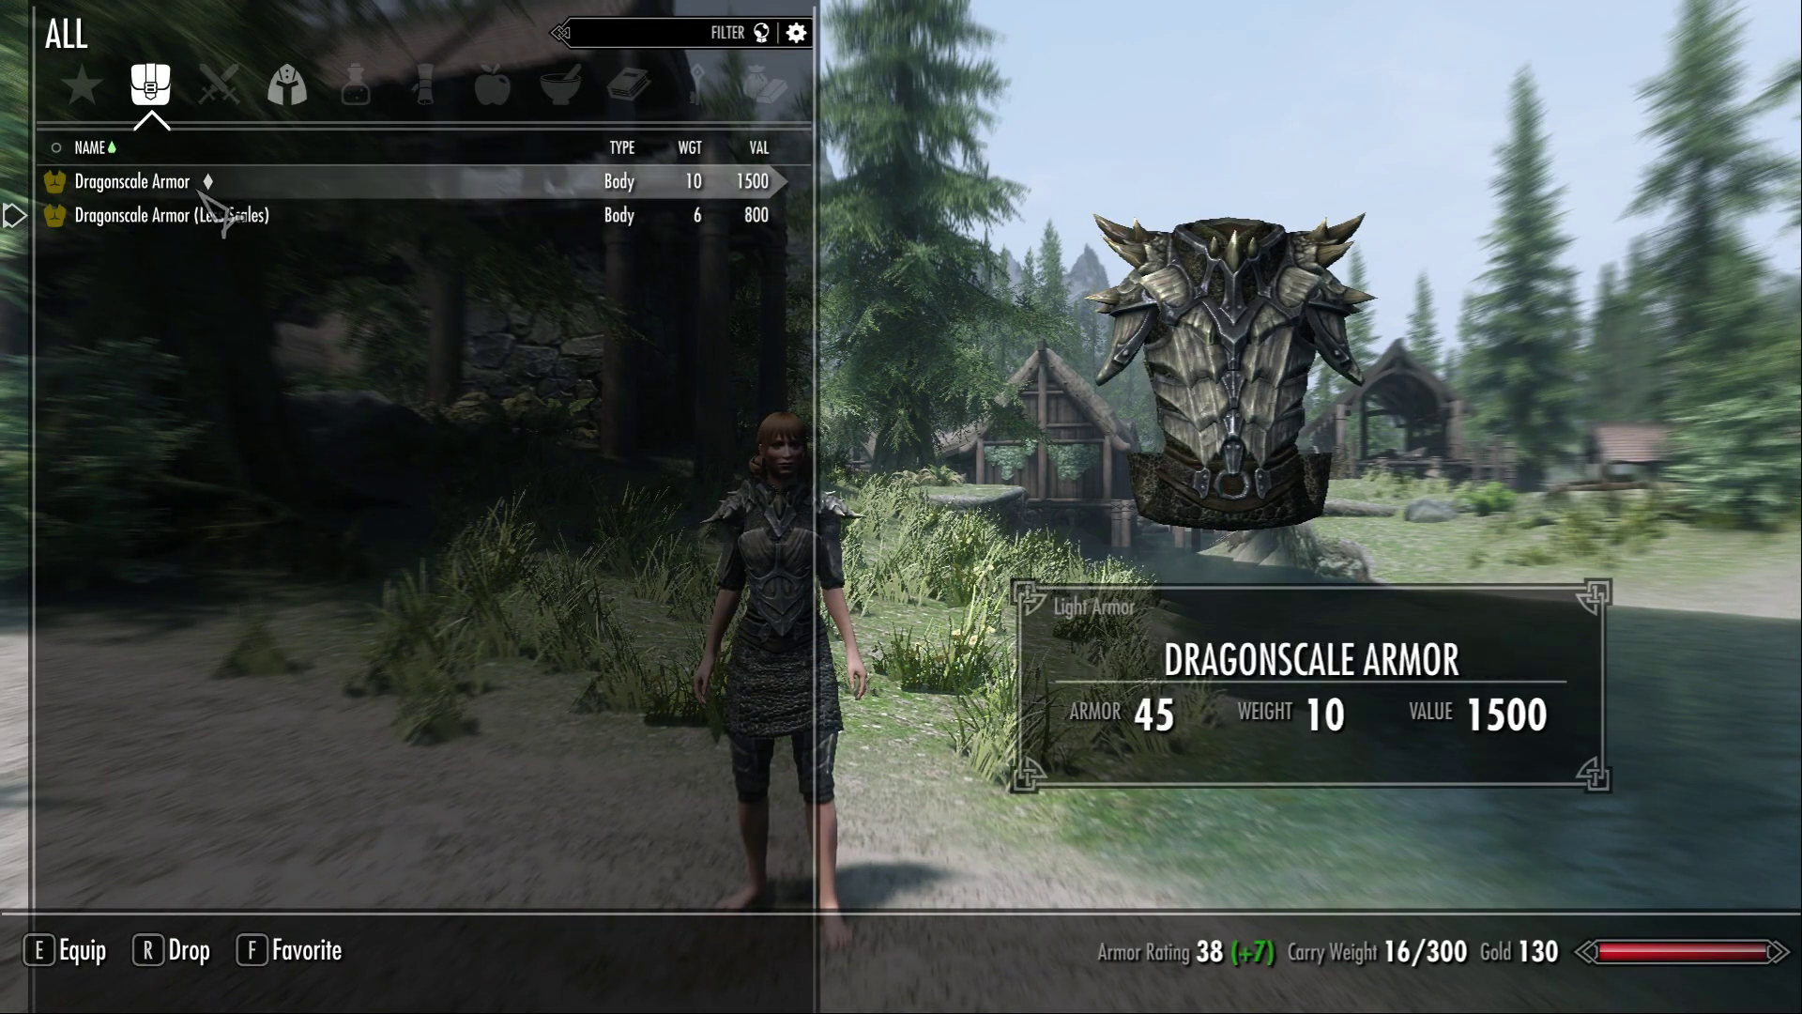
left_click(201, 187)
left_click(210, 218)
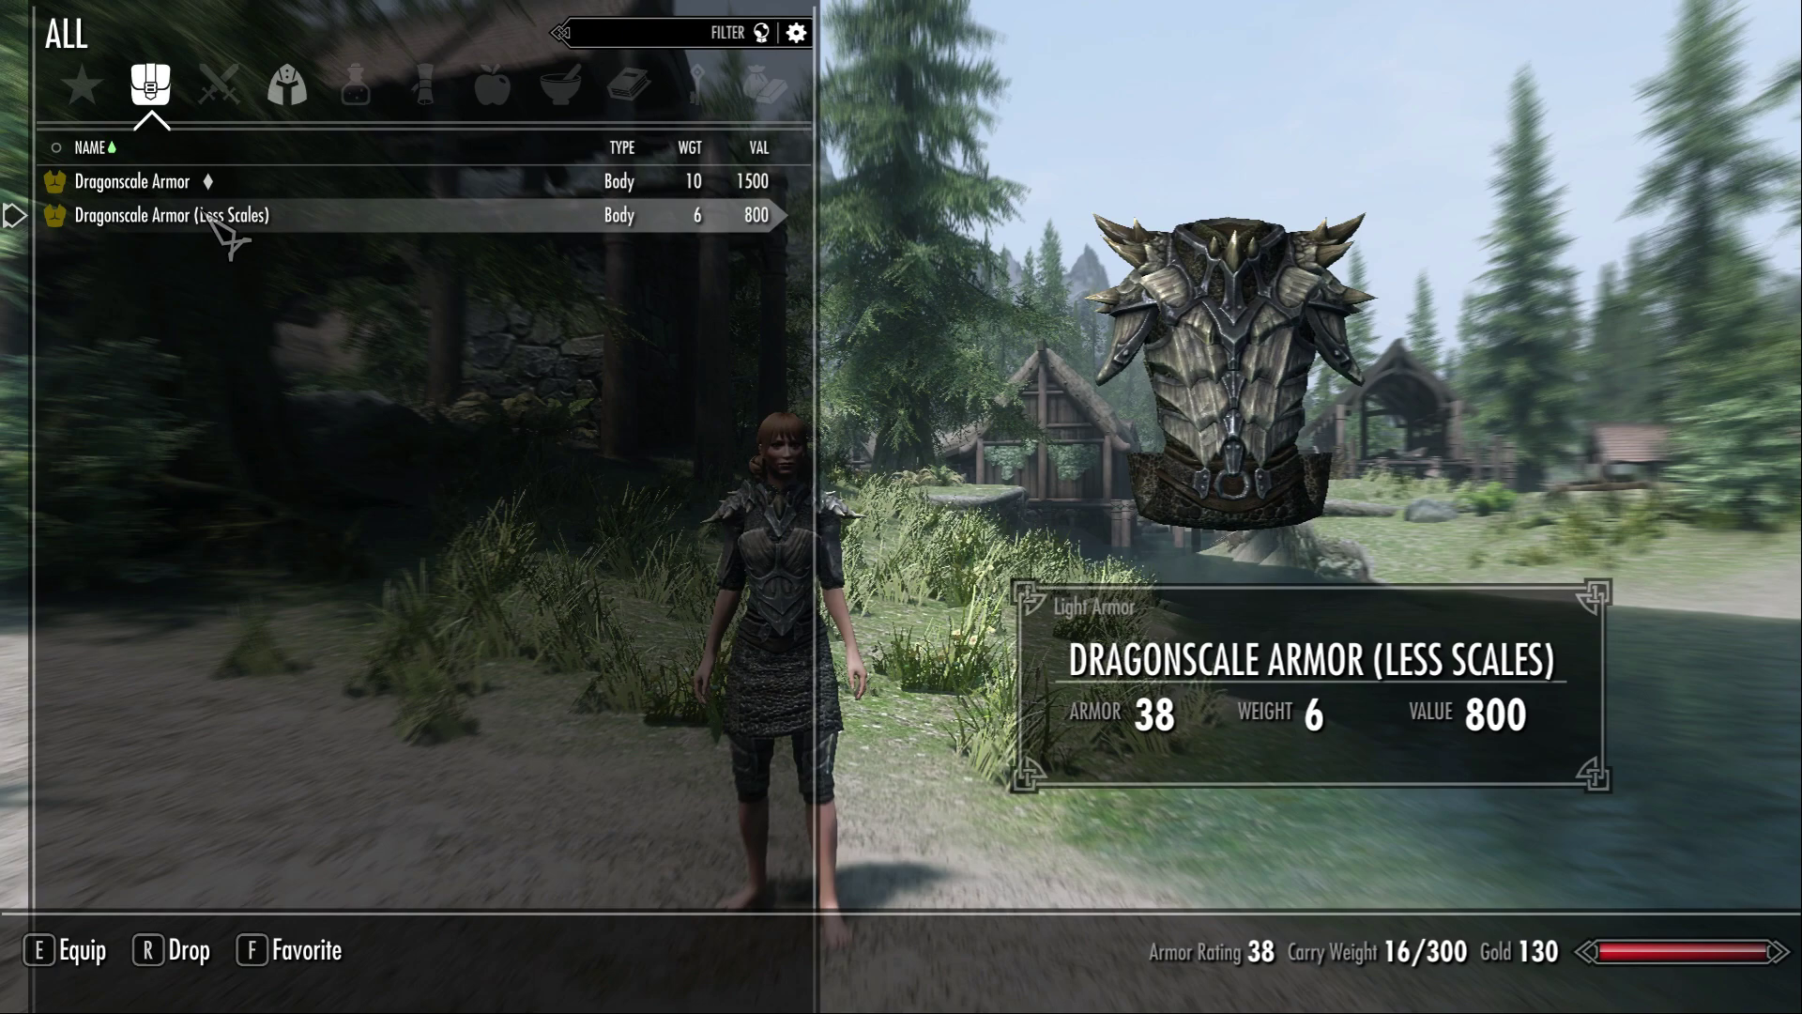
left_click(201, 181)
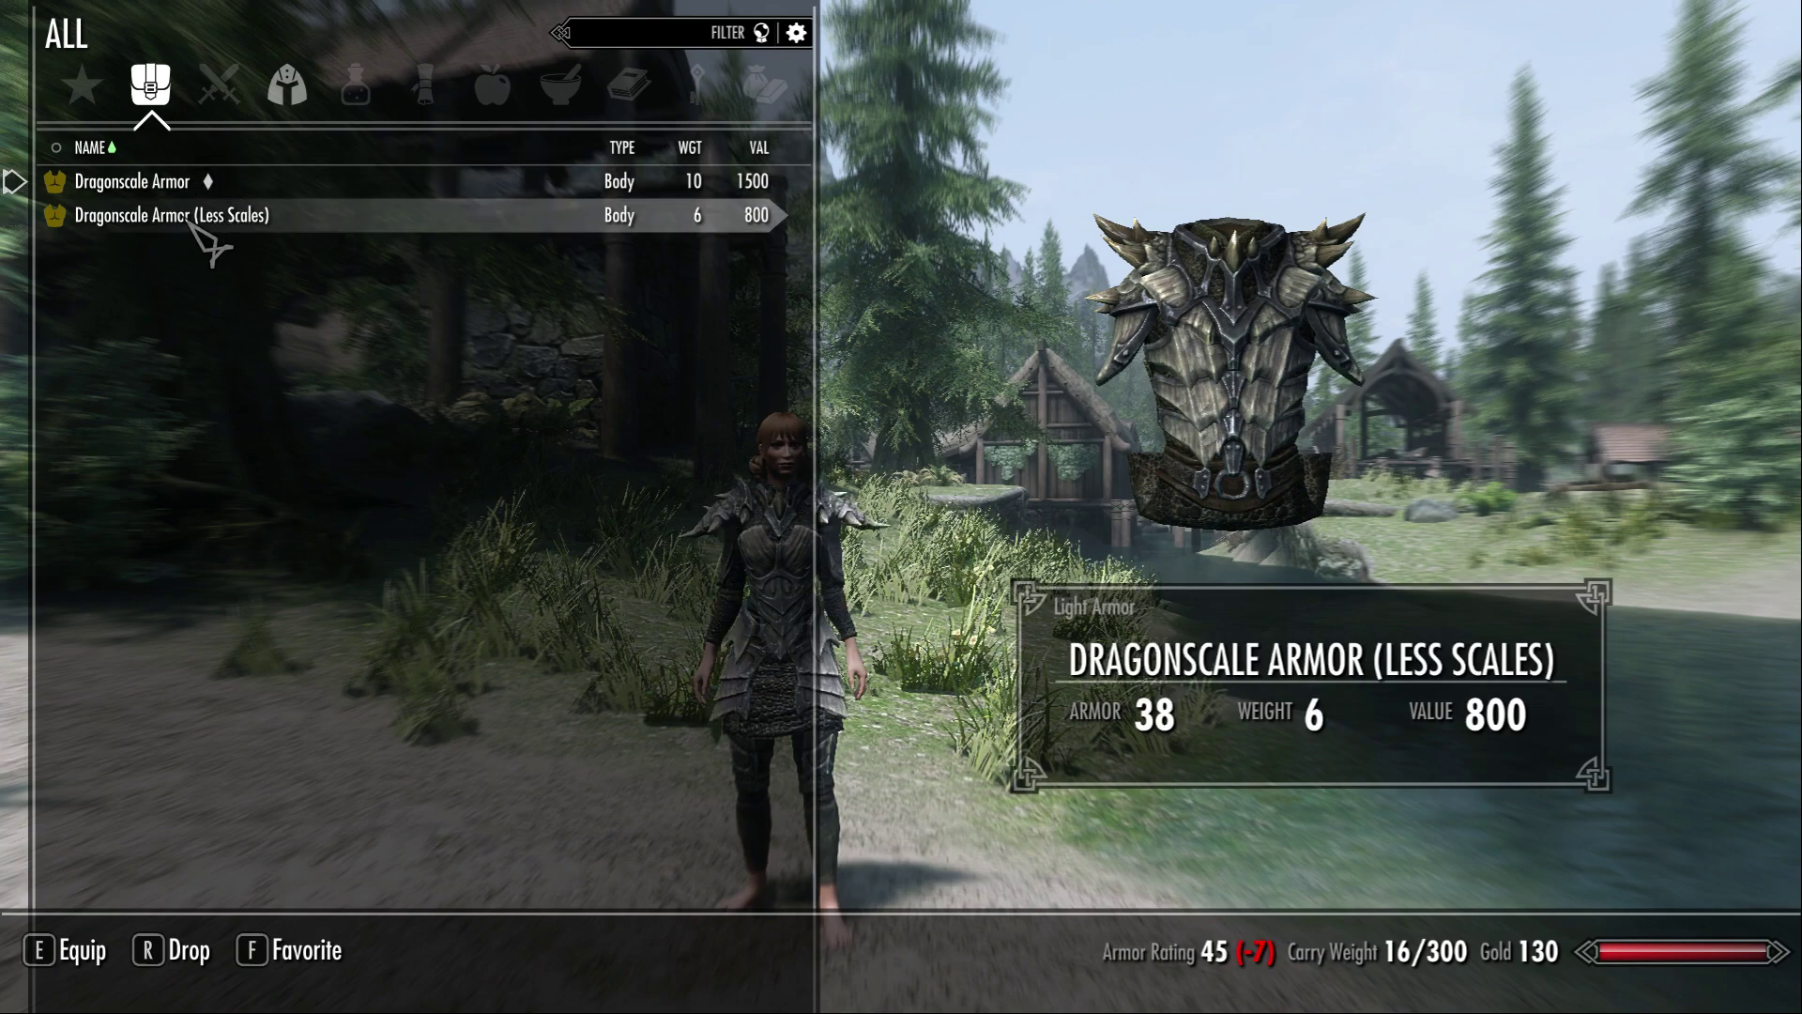
left_click(210, 218)
key("Tab")
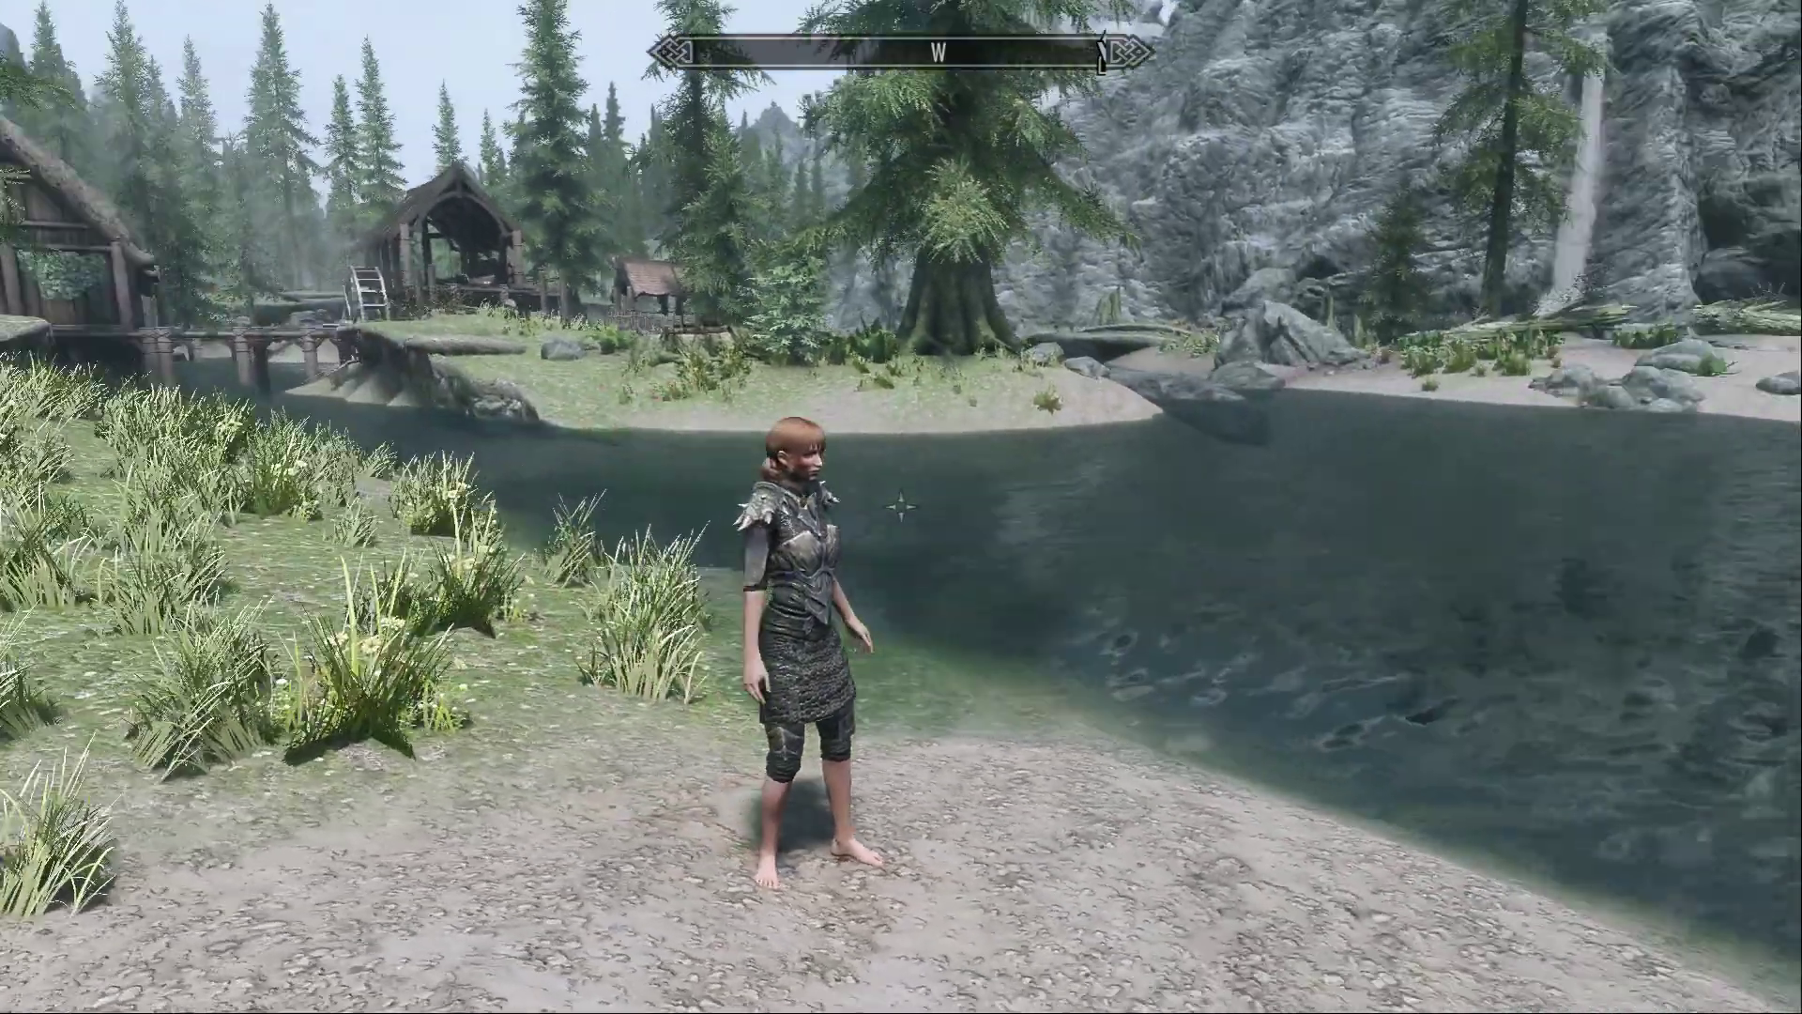
Zoom out in the character editor and vary the Weight slider up to 1 and back to 0.41 to check the cuirass
key("w")
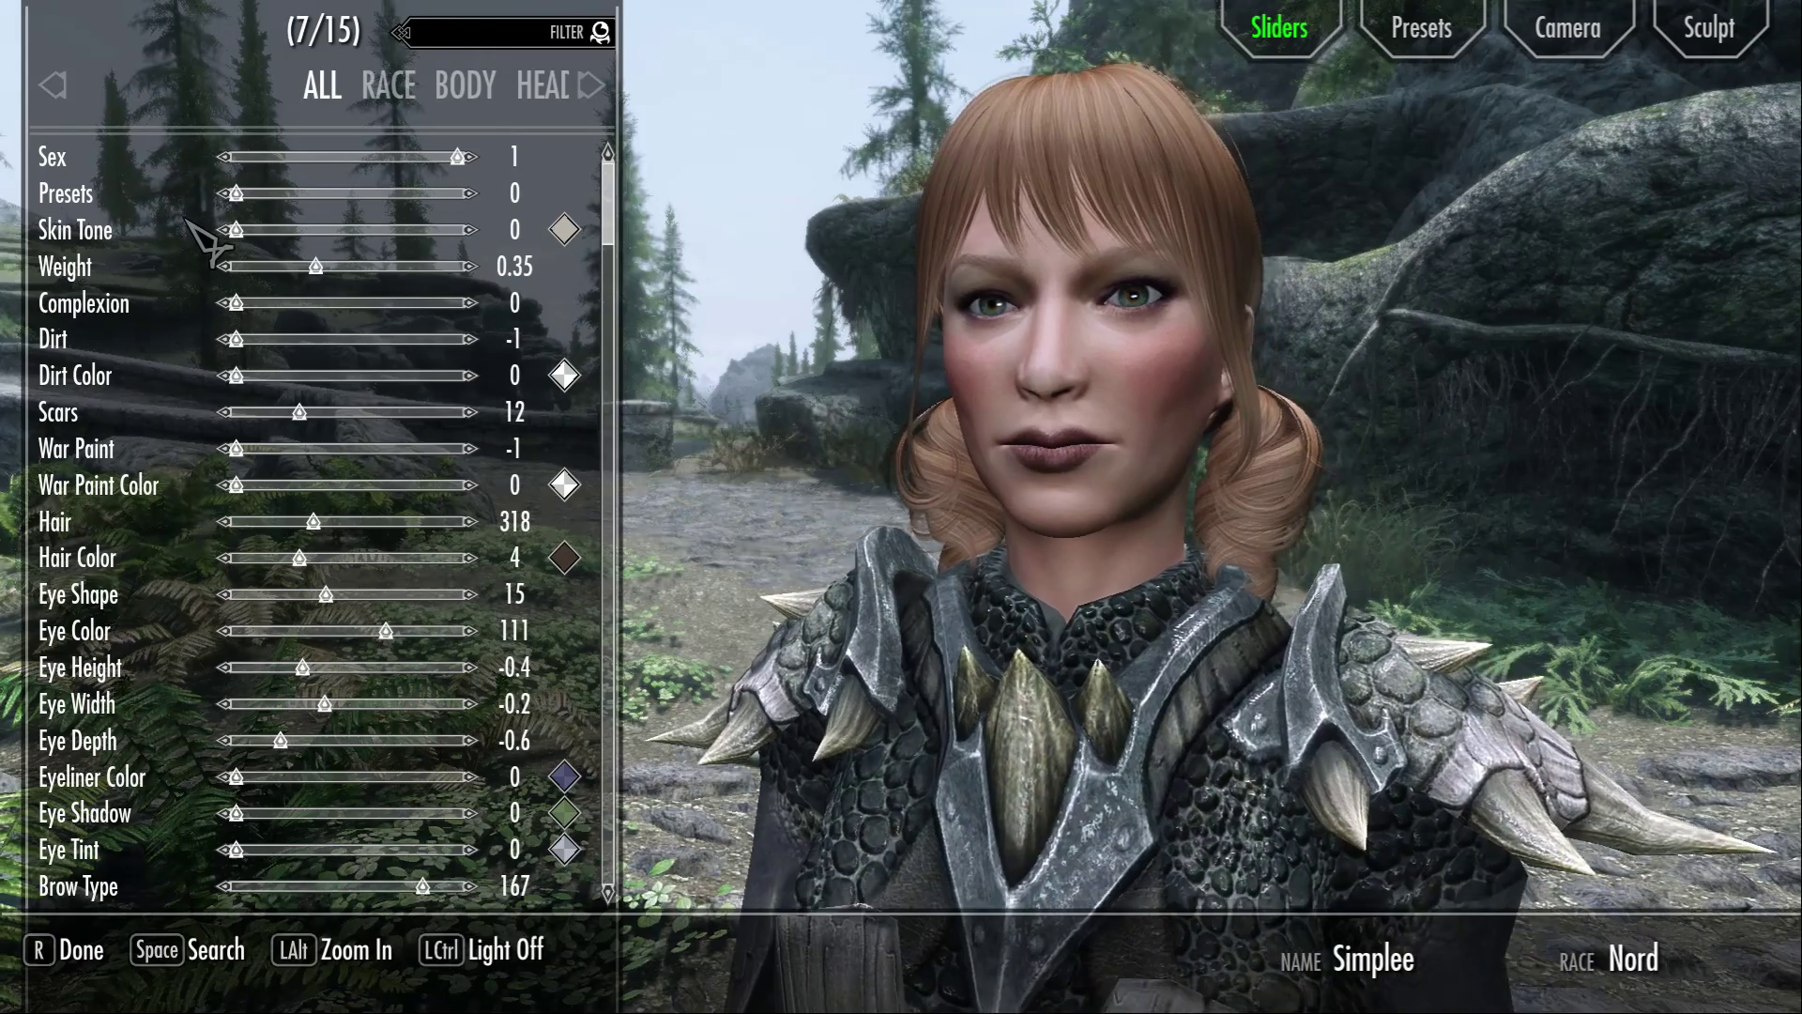
key("alt")
left_click_drag(318, 268, 229, 267)
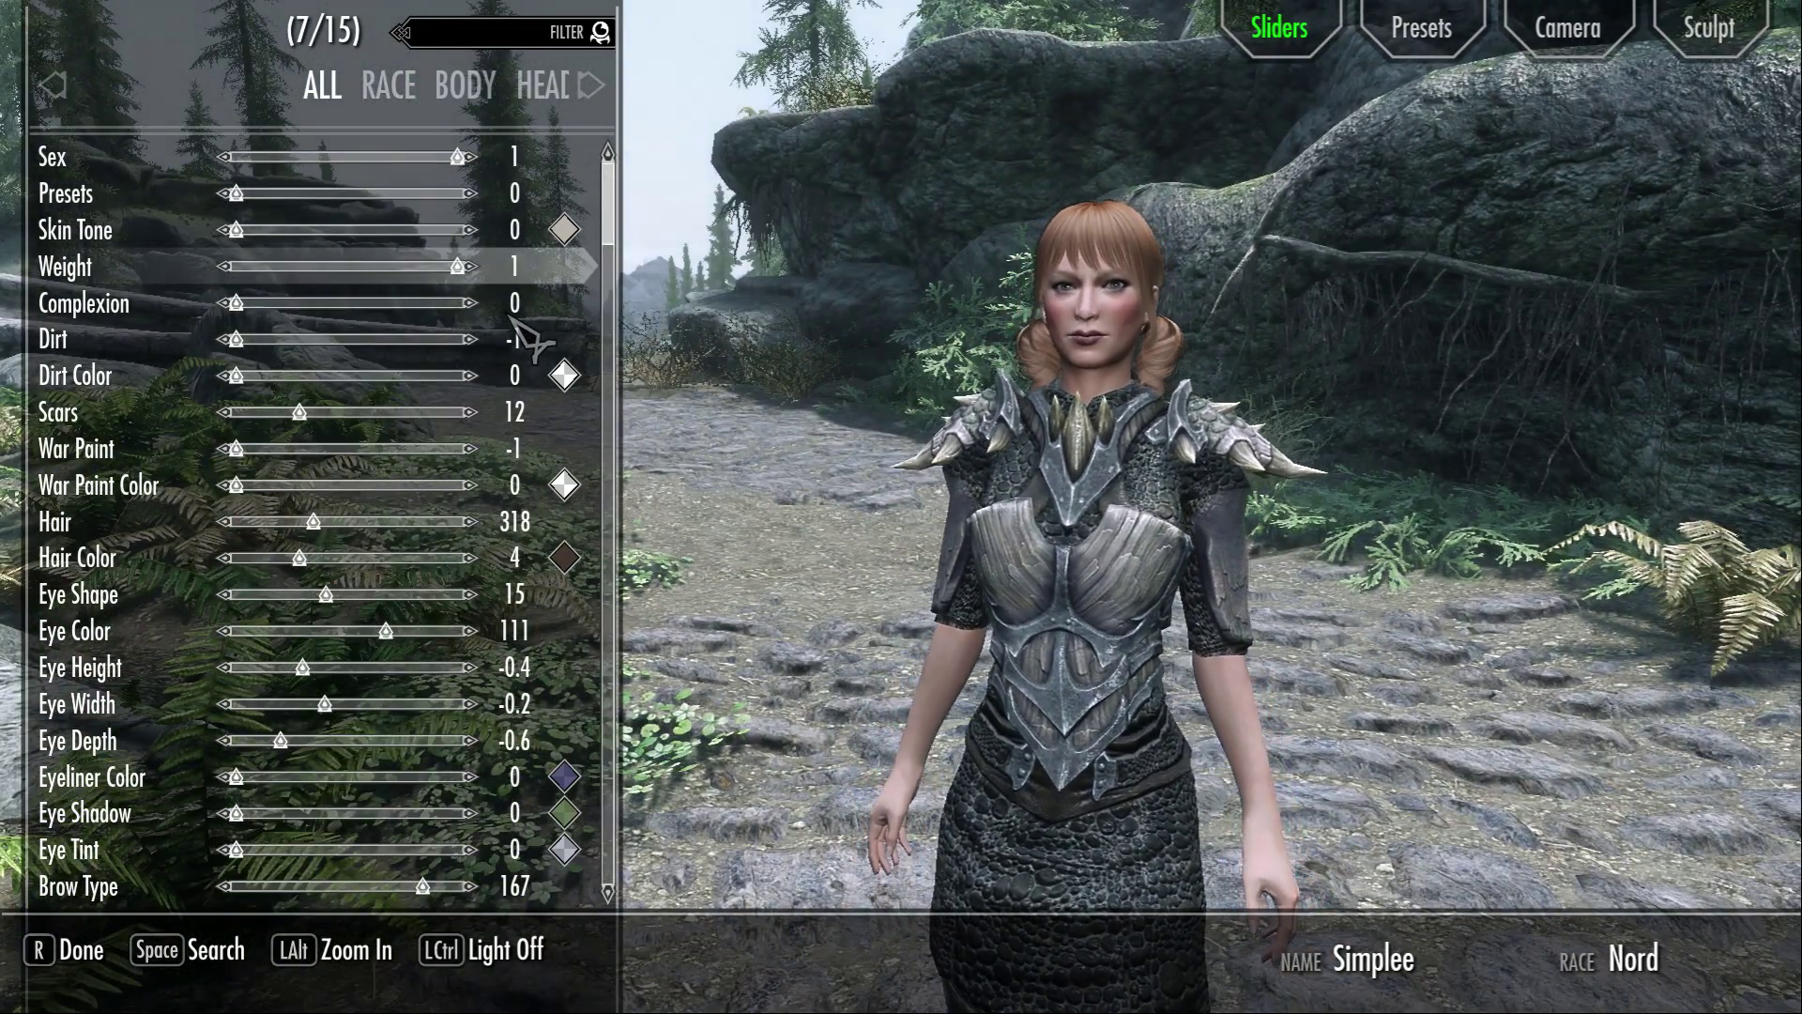
left_click_drag(101, 347, 282, 480)
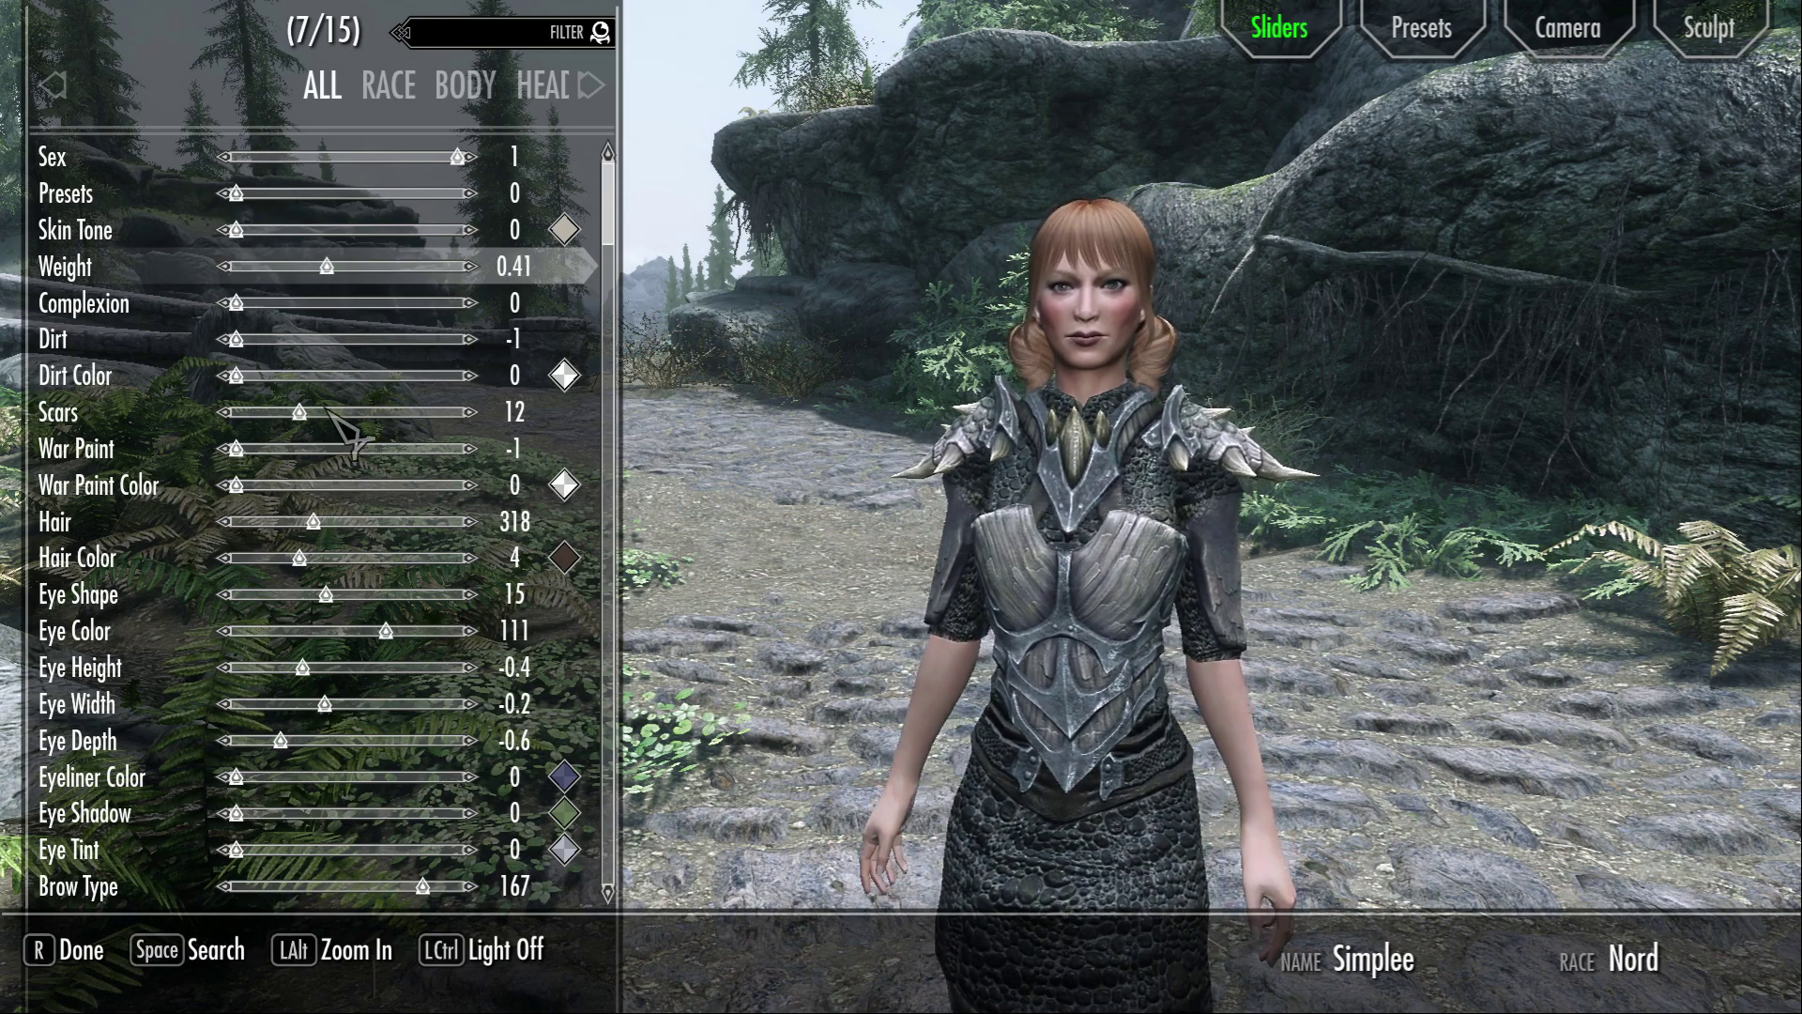